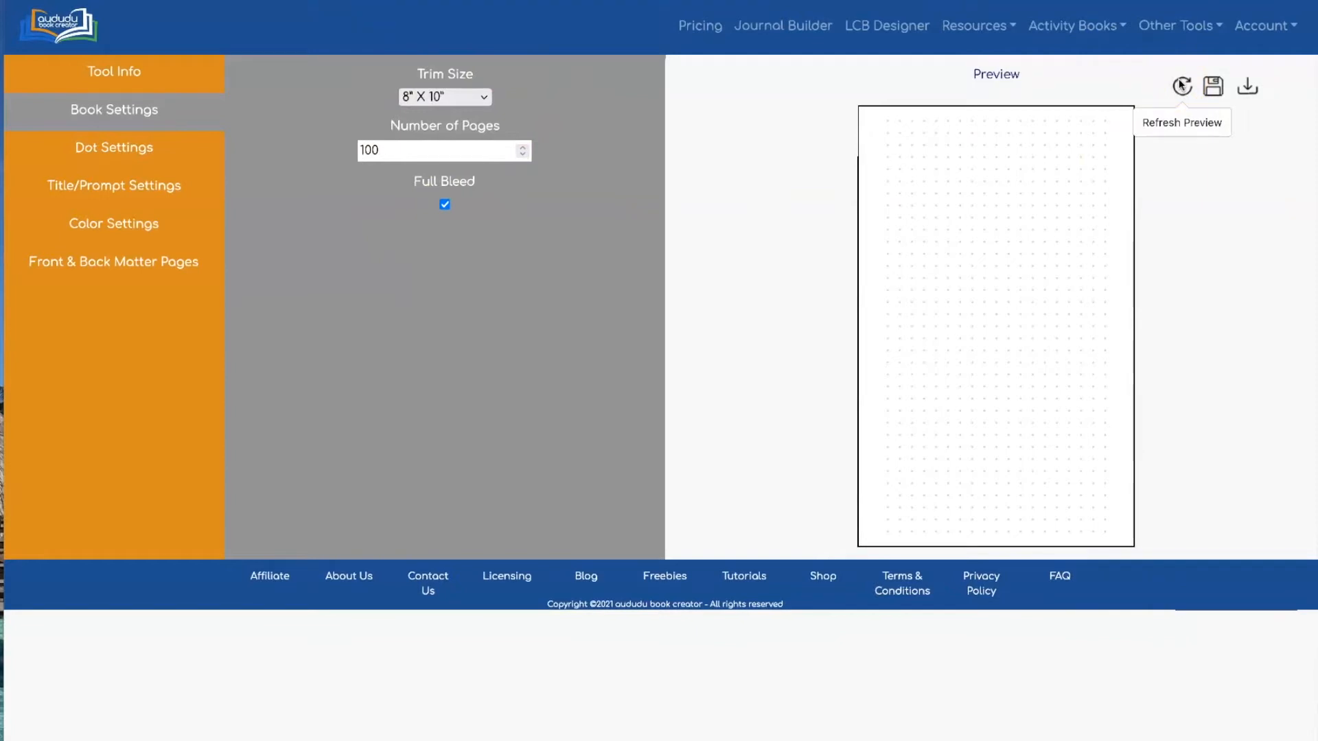
Refresh the preview of the dotted journal page
click(1180, 85)
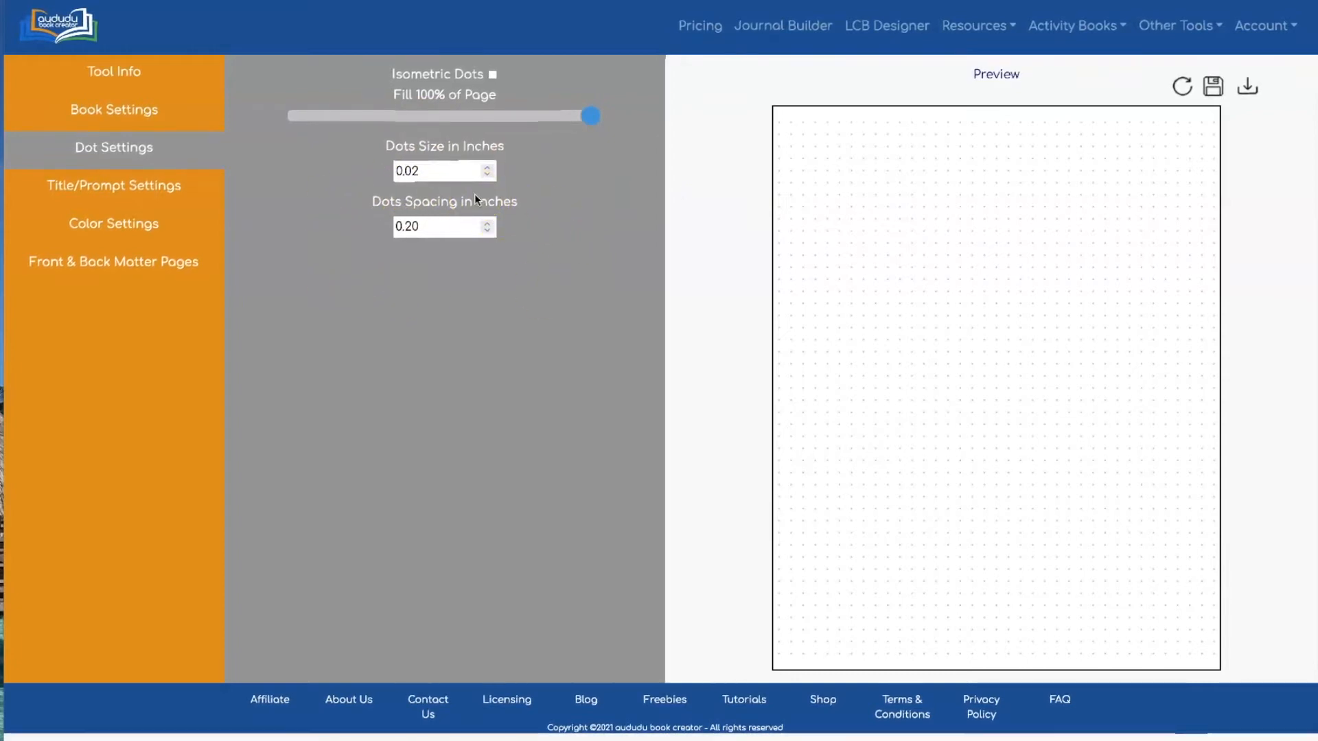
Switch to isometric dots of 0.1 inch spaced 0.5 inch apart and refresh the preview
click(492, 74)
double_click(409, 170)
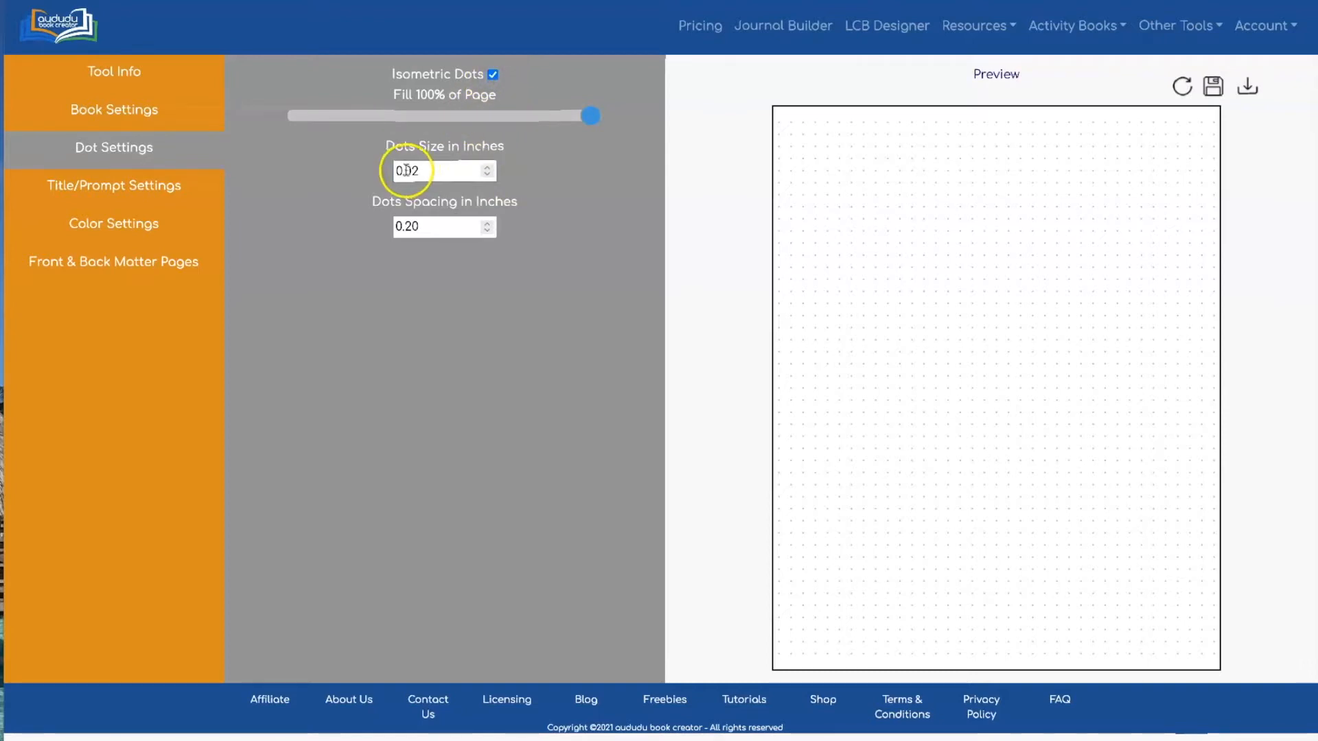
text(1)
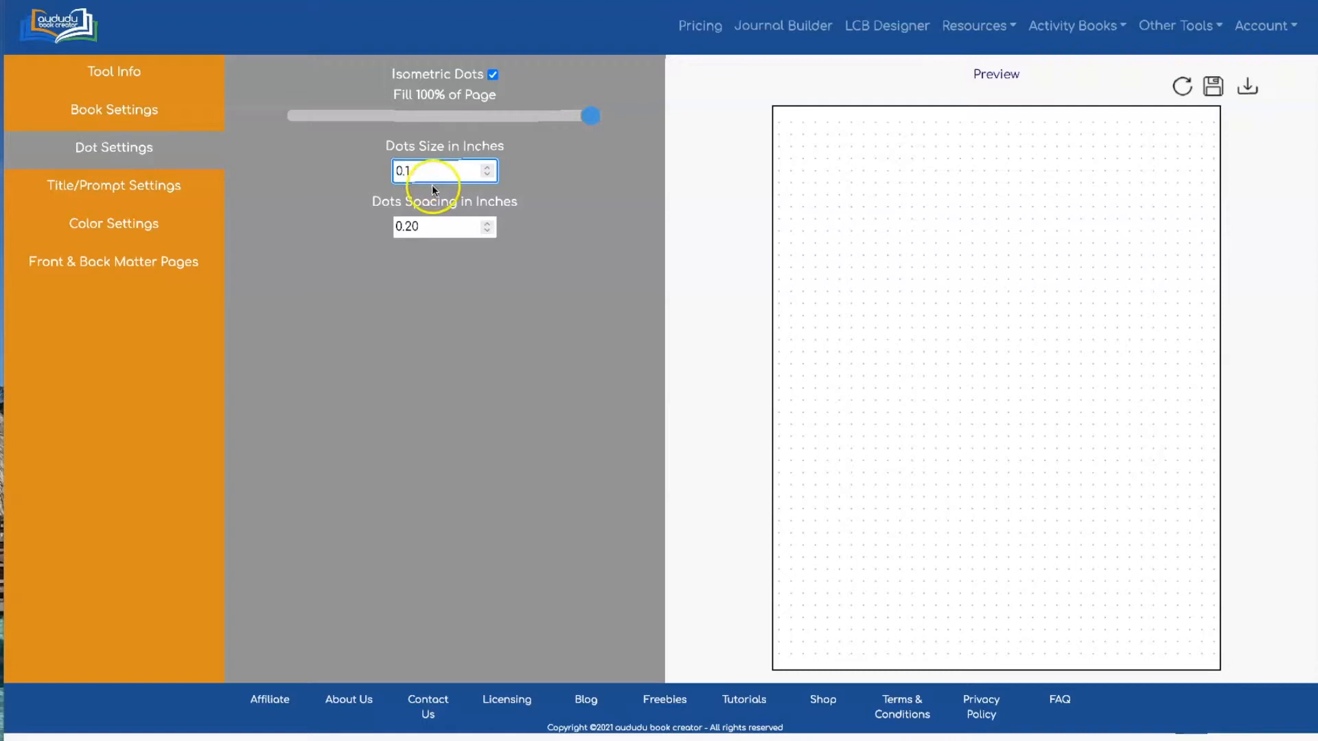
double_click(409, 221)
text(5)
click(1182, 84)
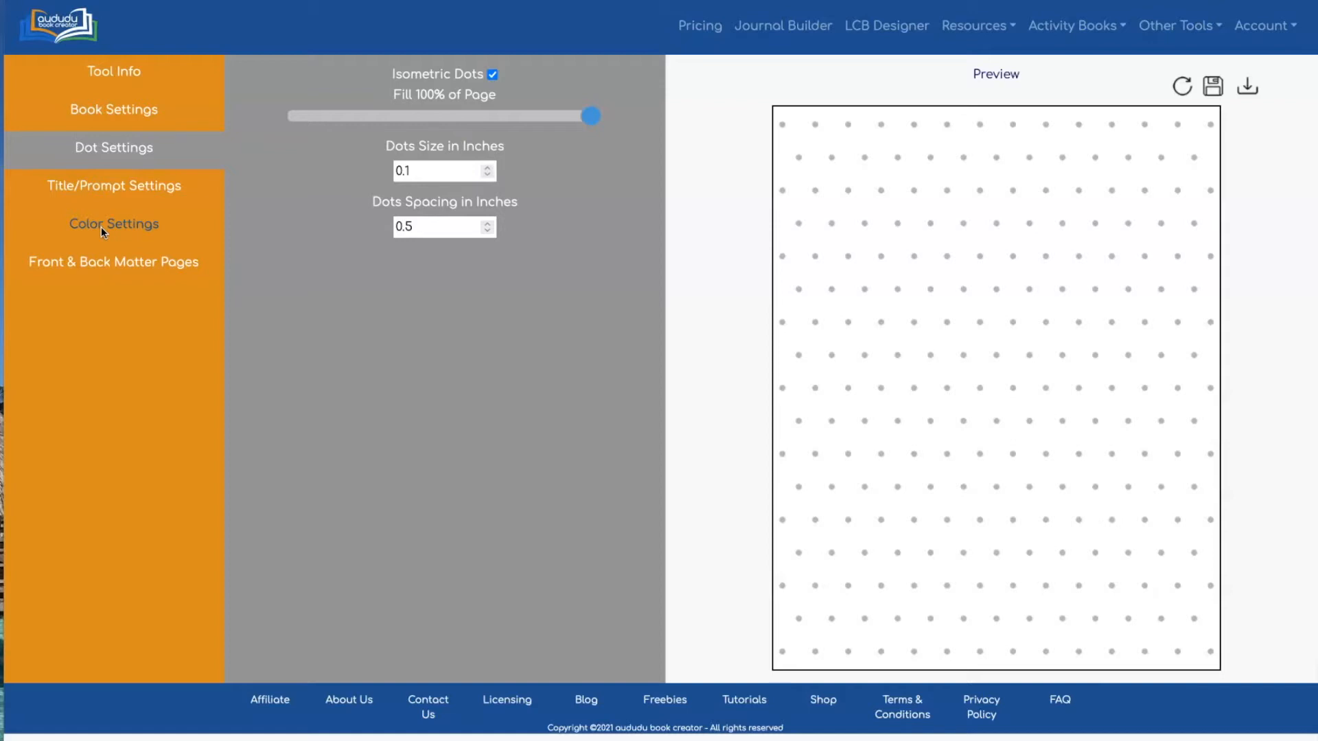
click(127, 186)
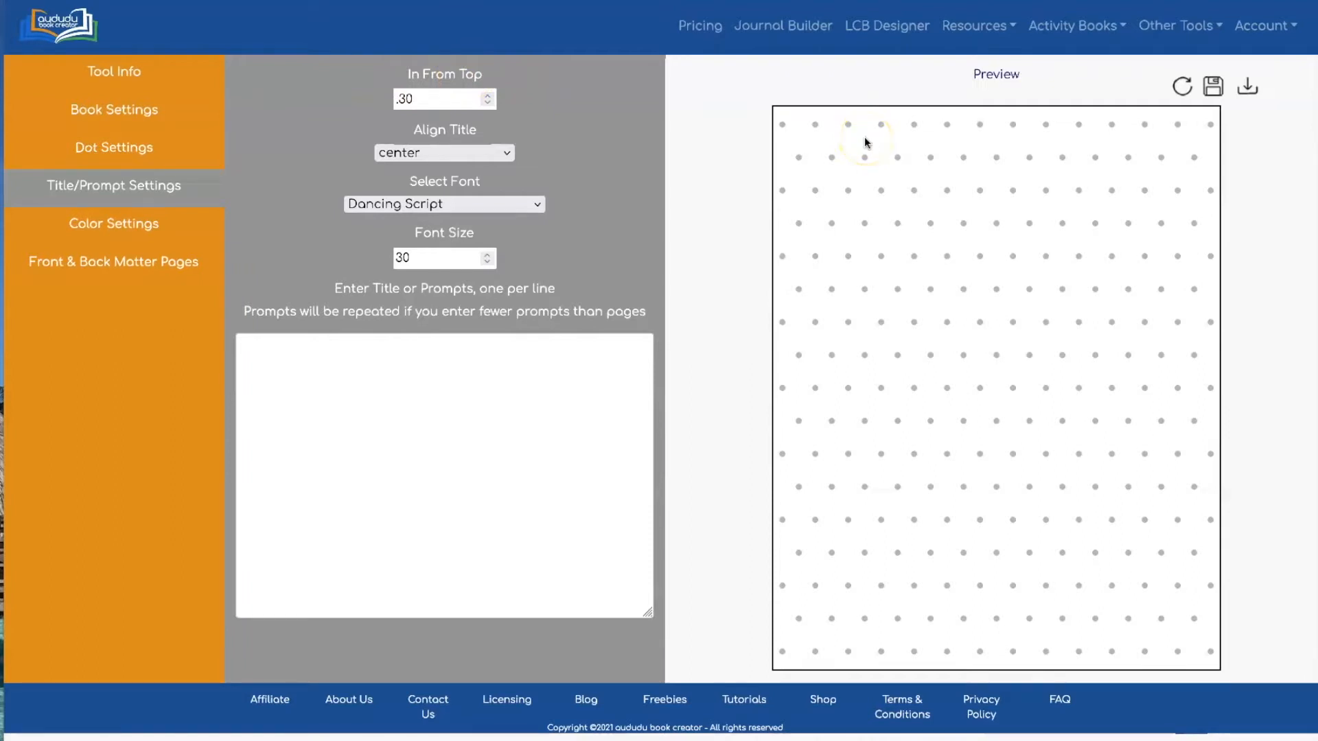
click(391, 153)
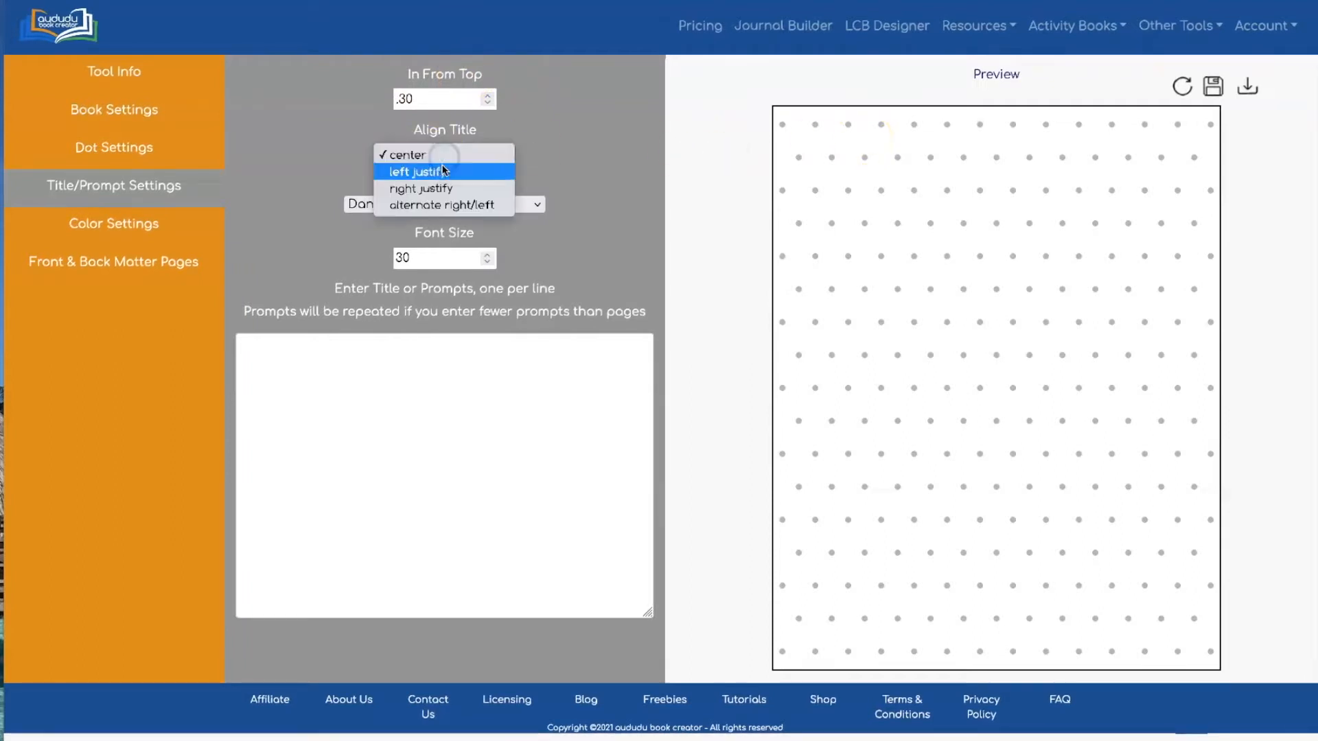
click(440, 149)
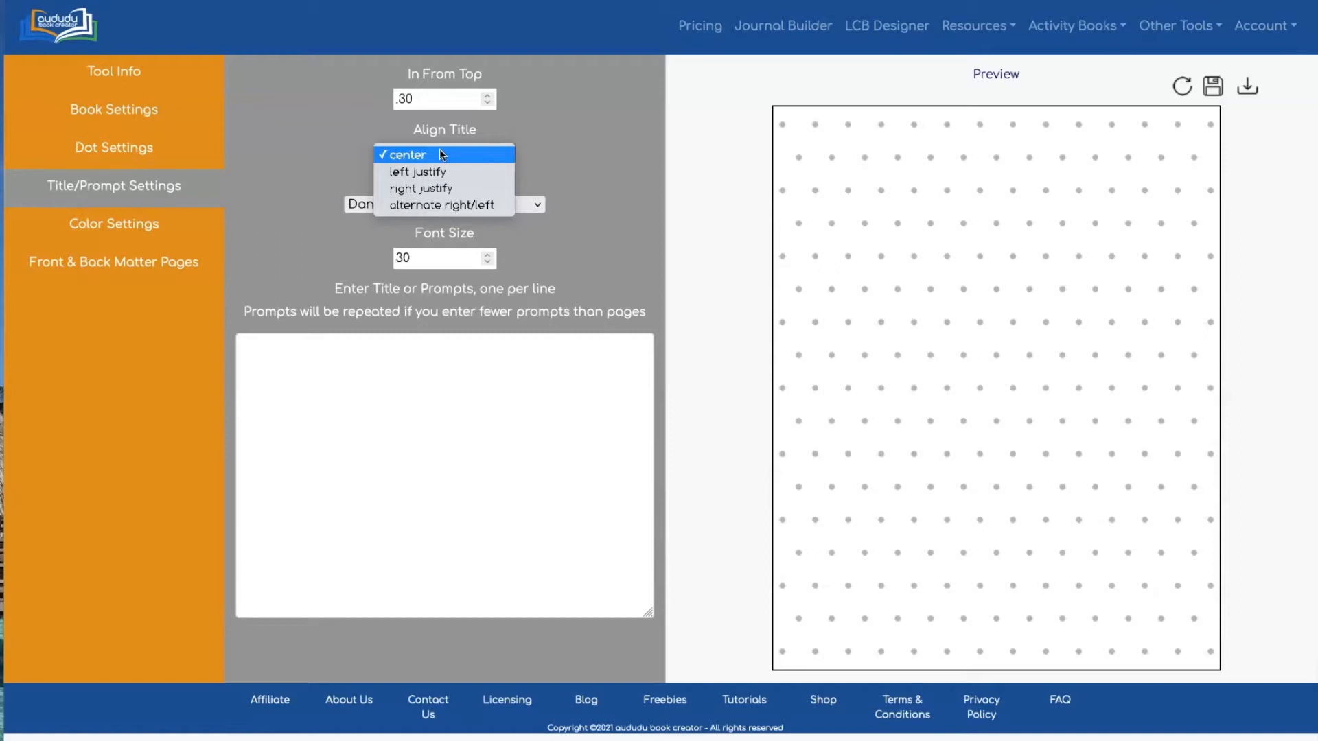
click(451, 205)
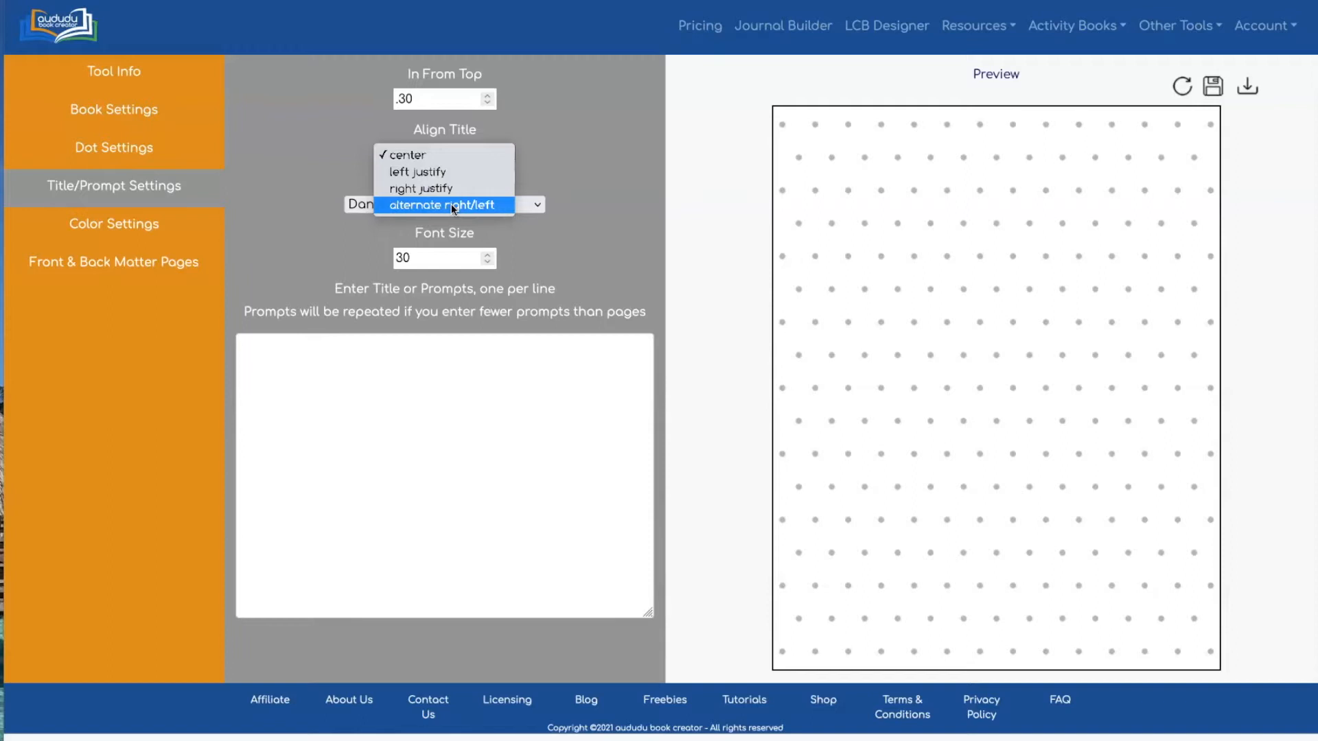
click(546, 225)
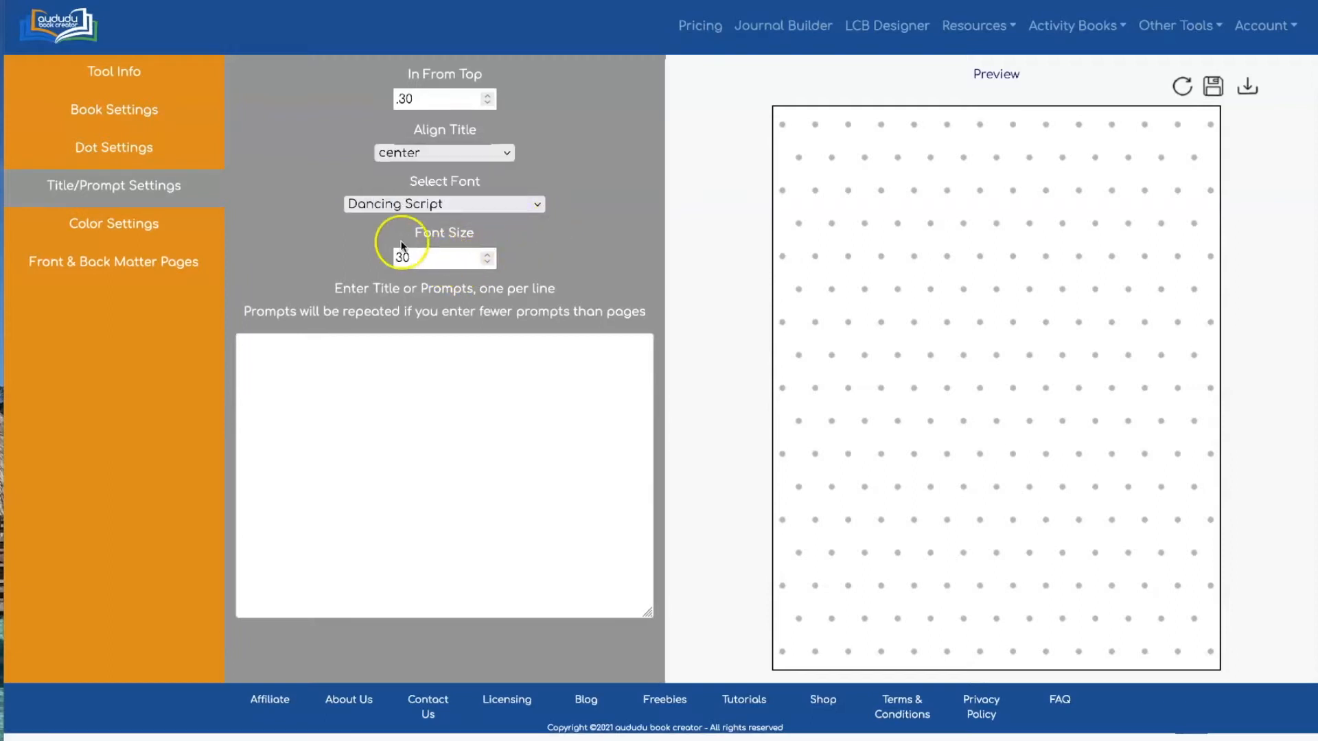
click(430, 200)
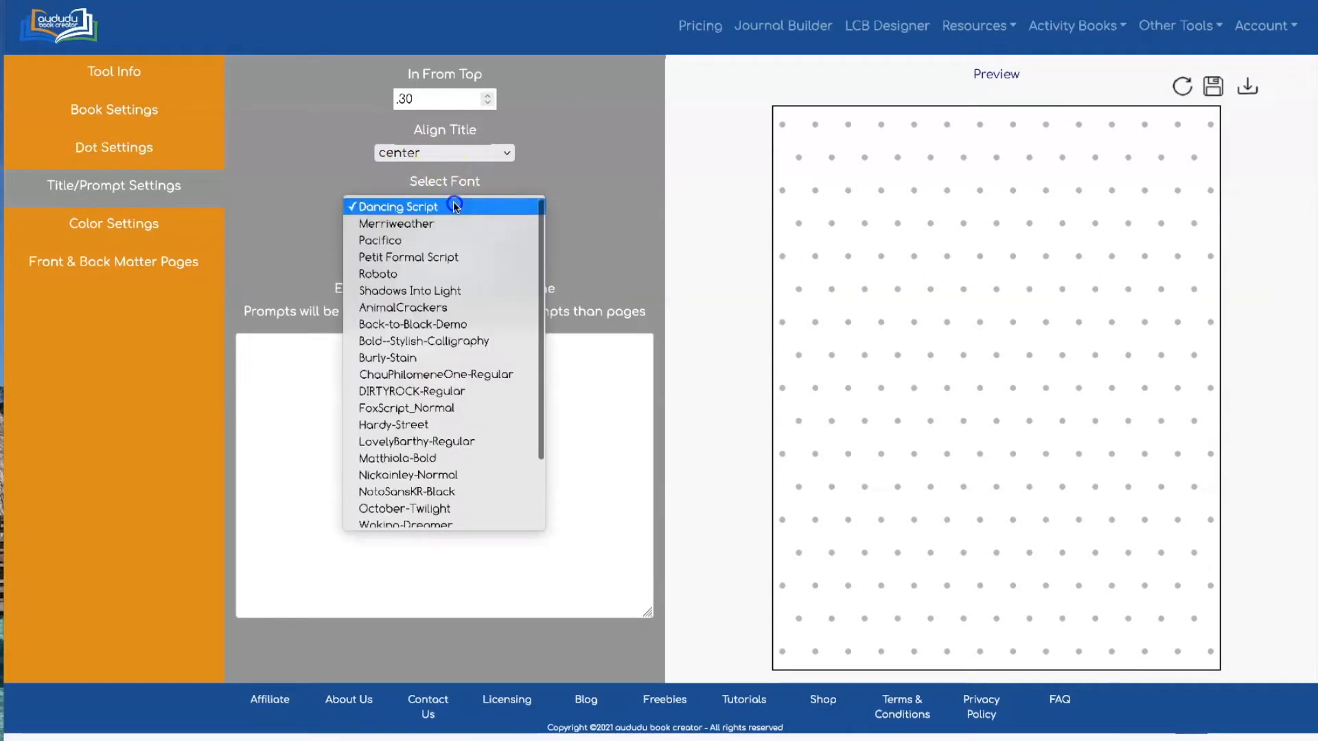
scroll(439, 274, down, 1)
scroll(439, 274, up, 1)
click(622, 172)
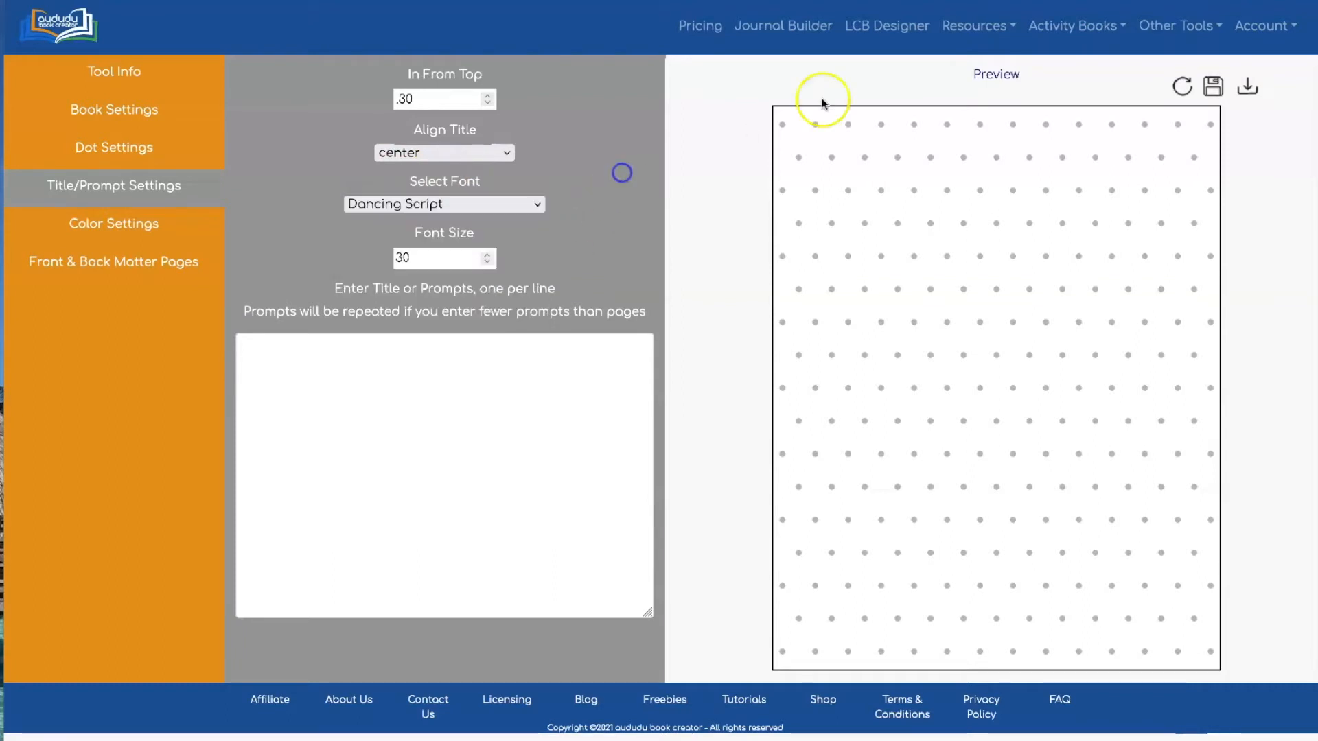
click(1266, 25)
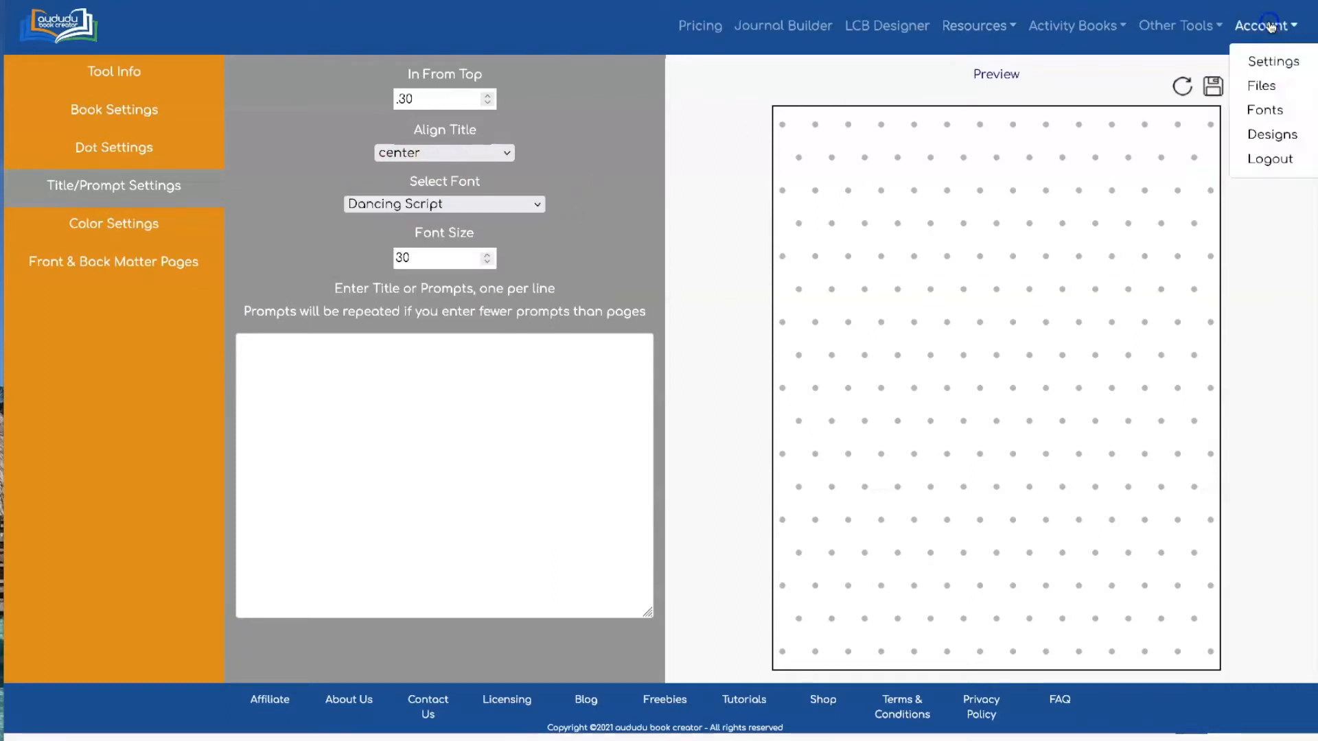
click(576, 171)
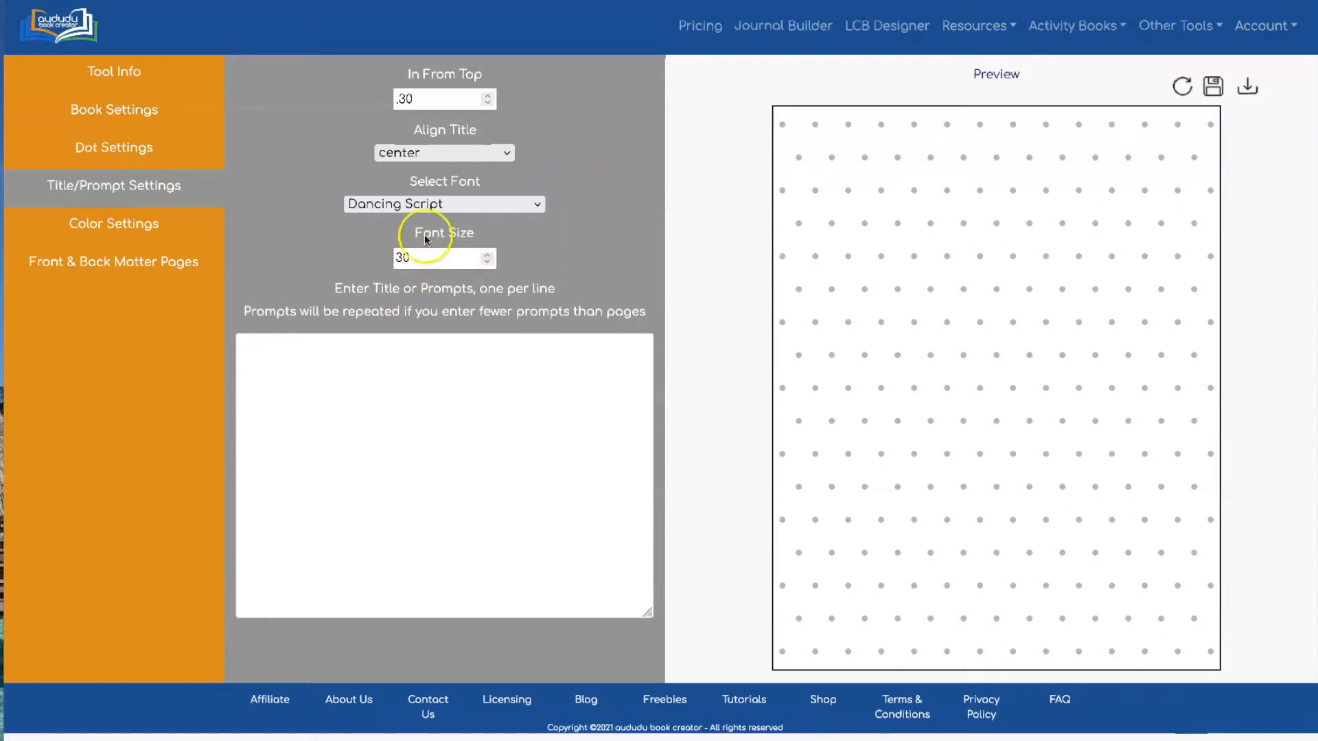
click(345, 358)
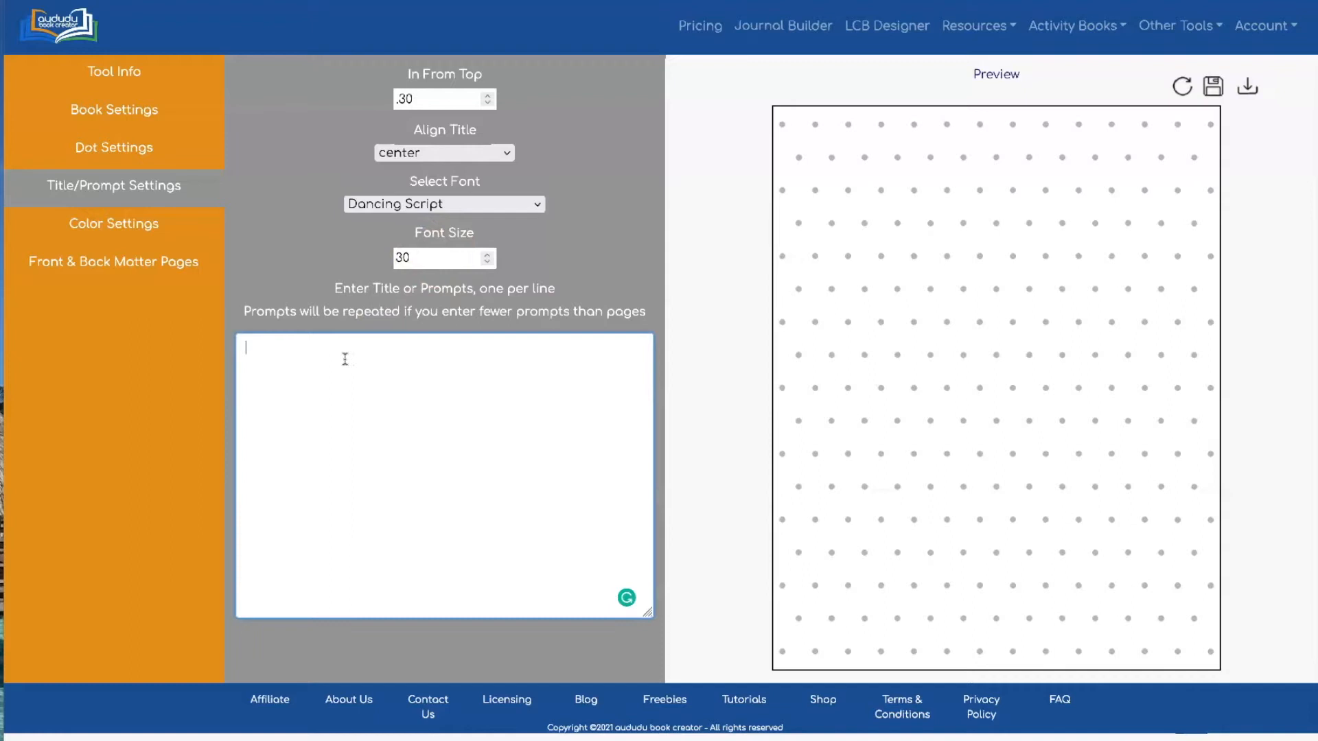
Enter 'My Great Title' as the page title and refresh the preview to show it
text(THi)
text(My Great Title)
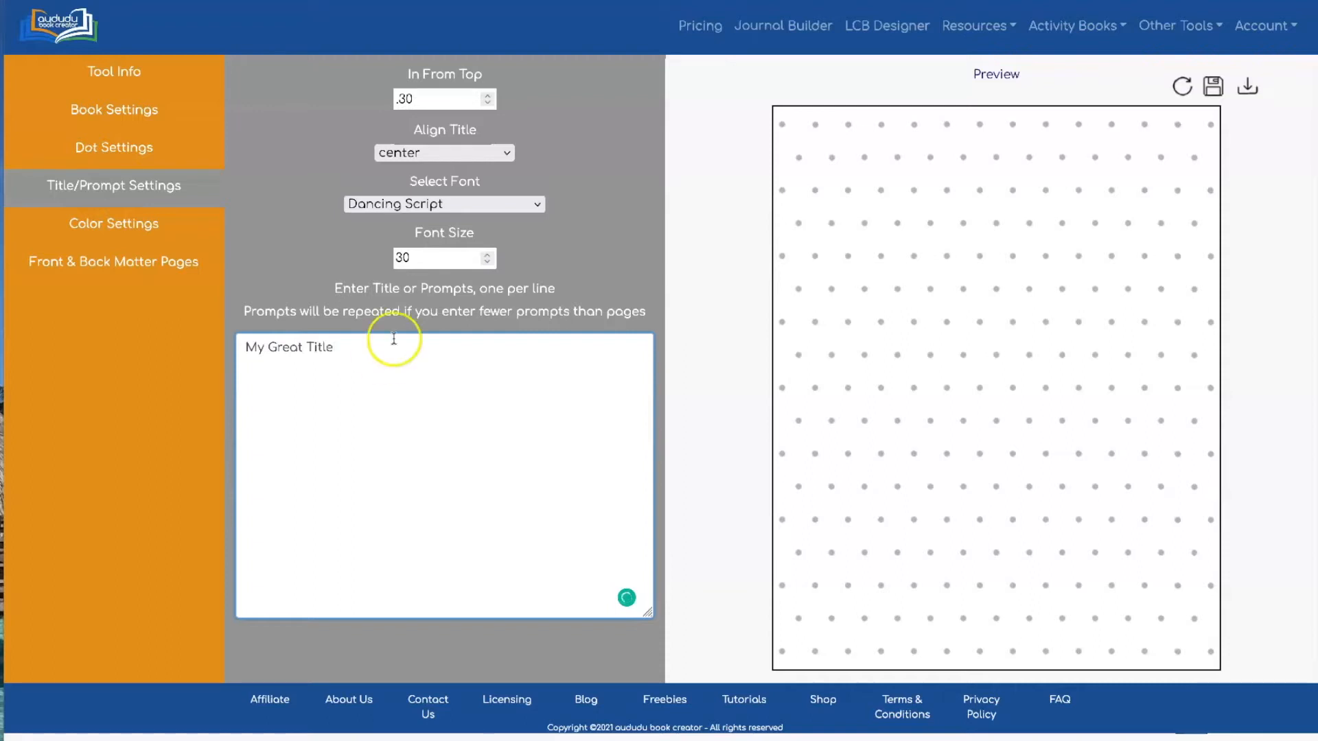
click(617, 143)
click(1180, 86)
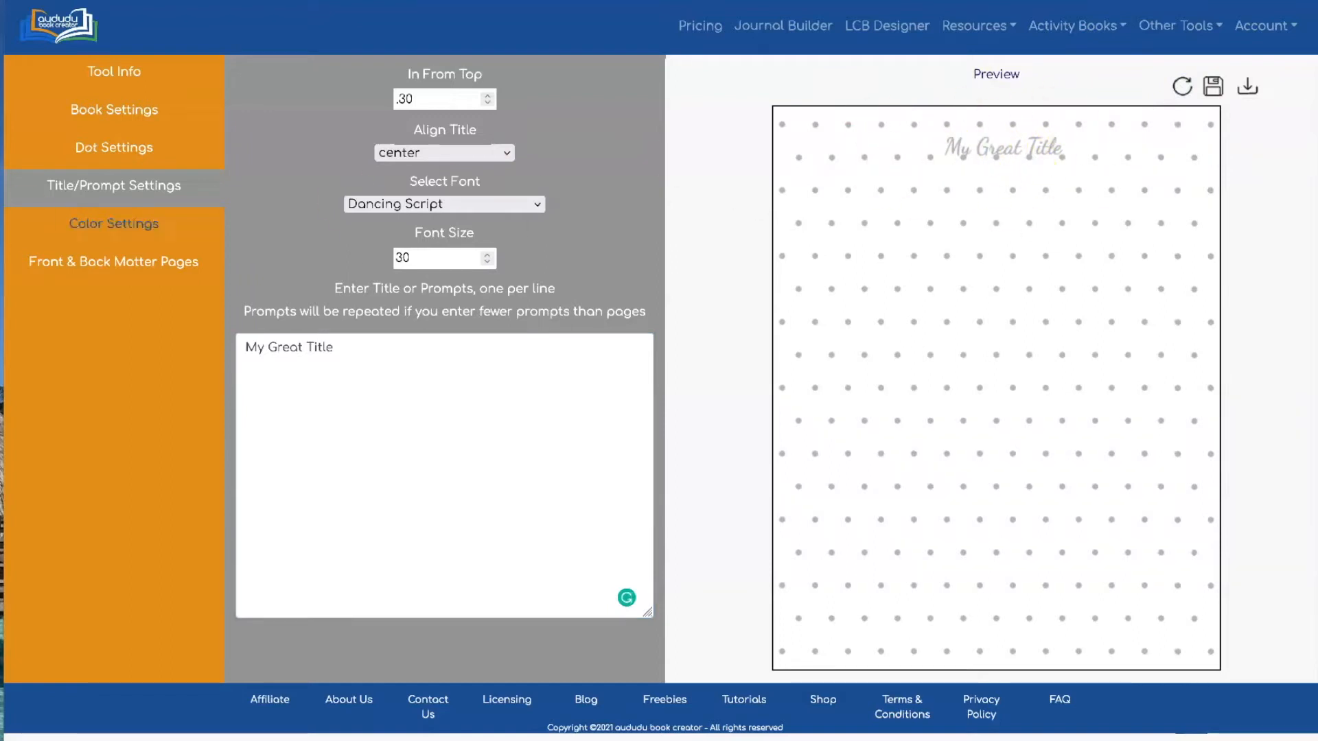
click(123, 150)
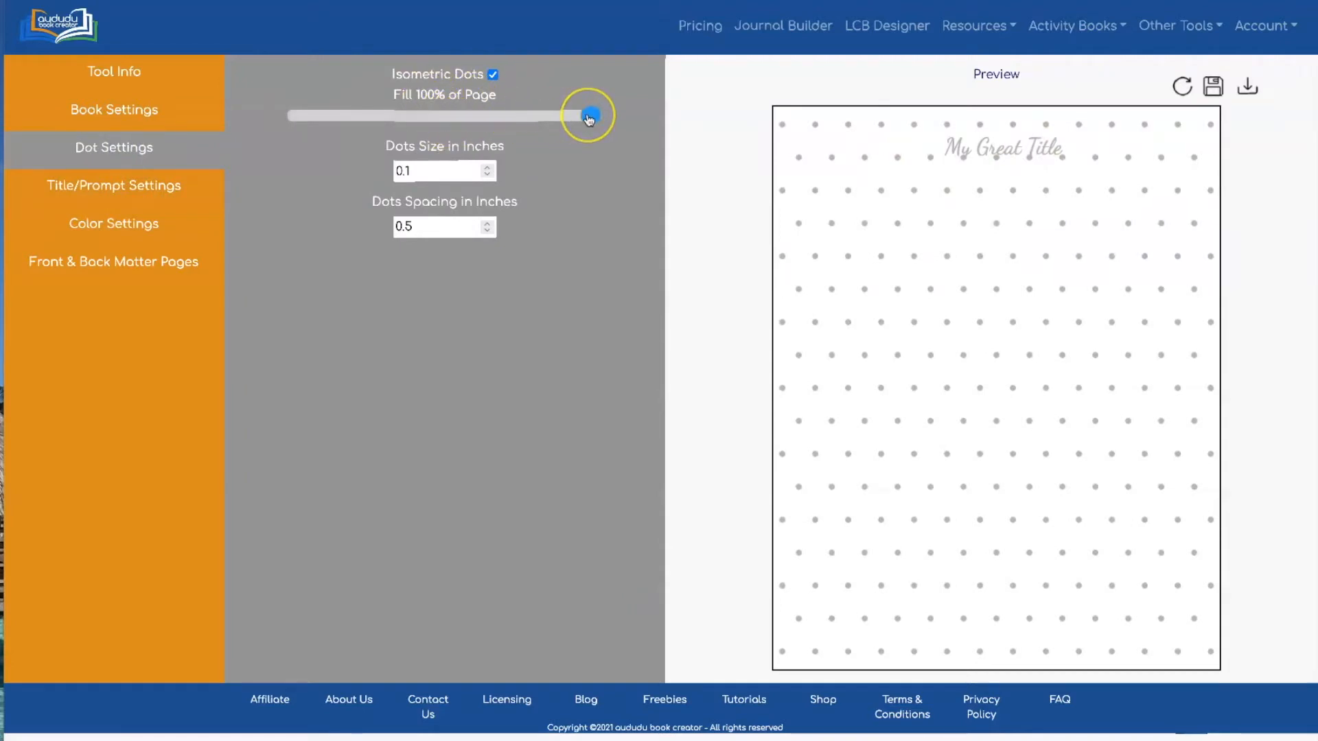
Make a square grid of 0.02-inch dots spaced 0.05 inch apart, filling 88% of the page
drag(589, 120, 556, 123)
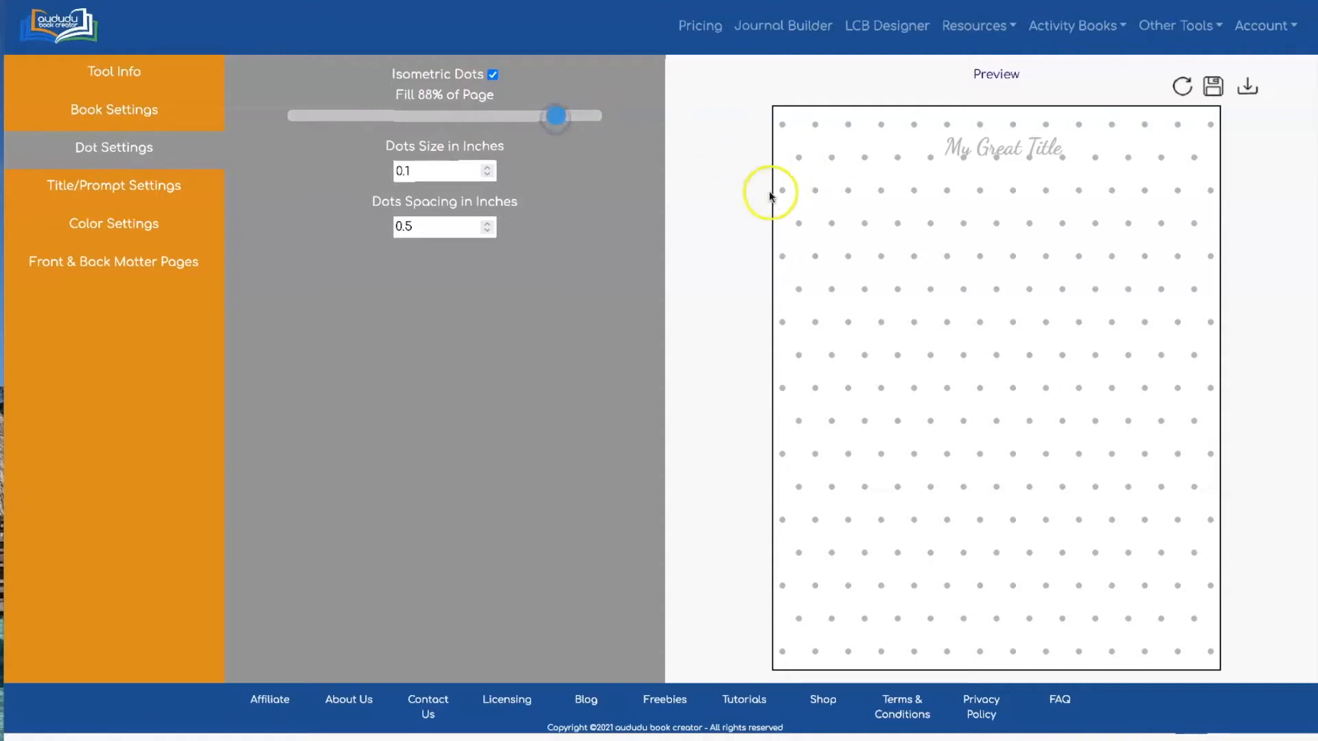
click(492, 74)
click(413, 171)
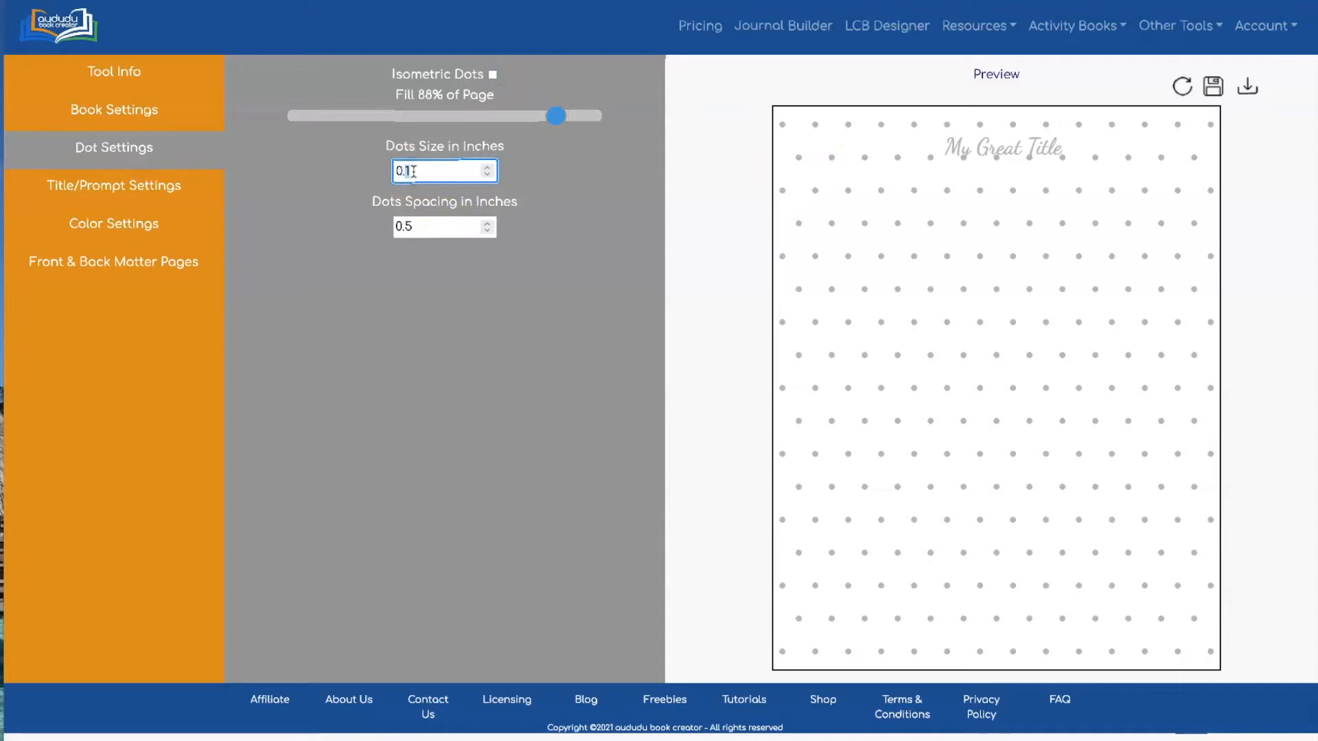
click(405, 225)
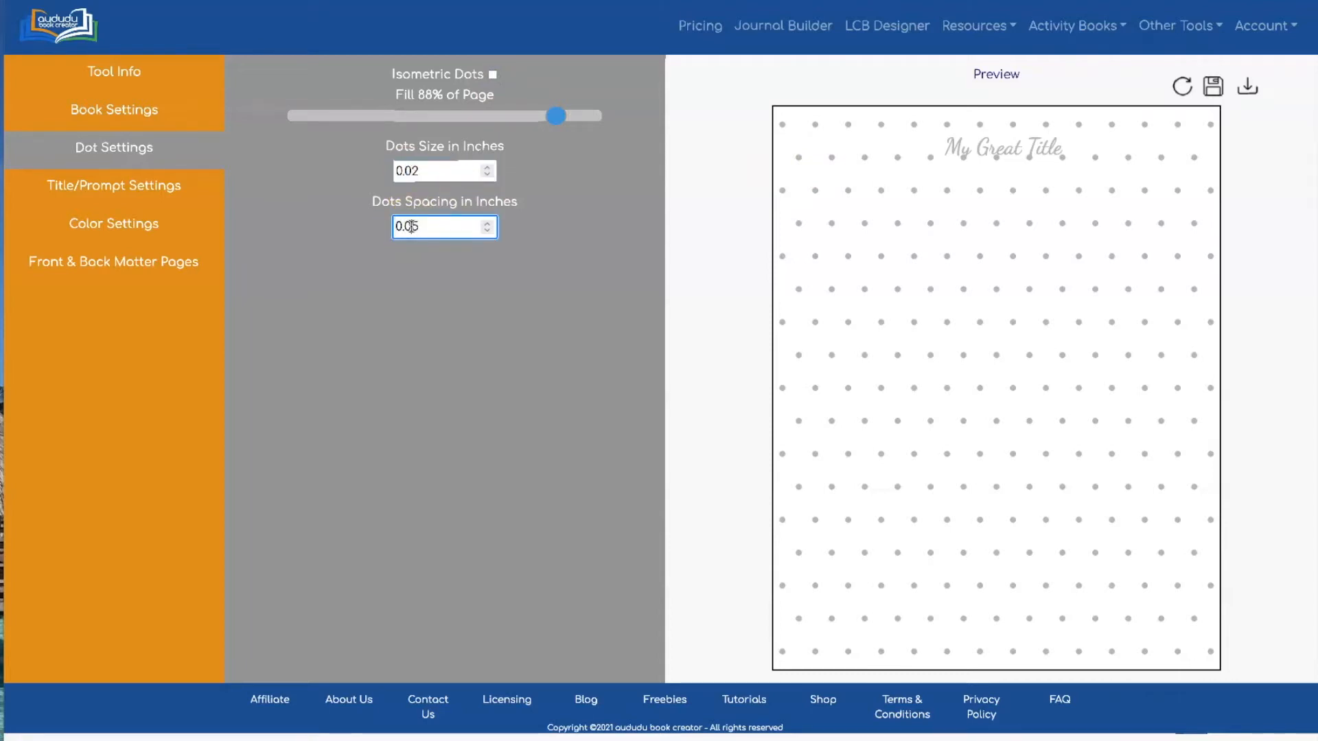
click(590, 199)
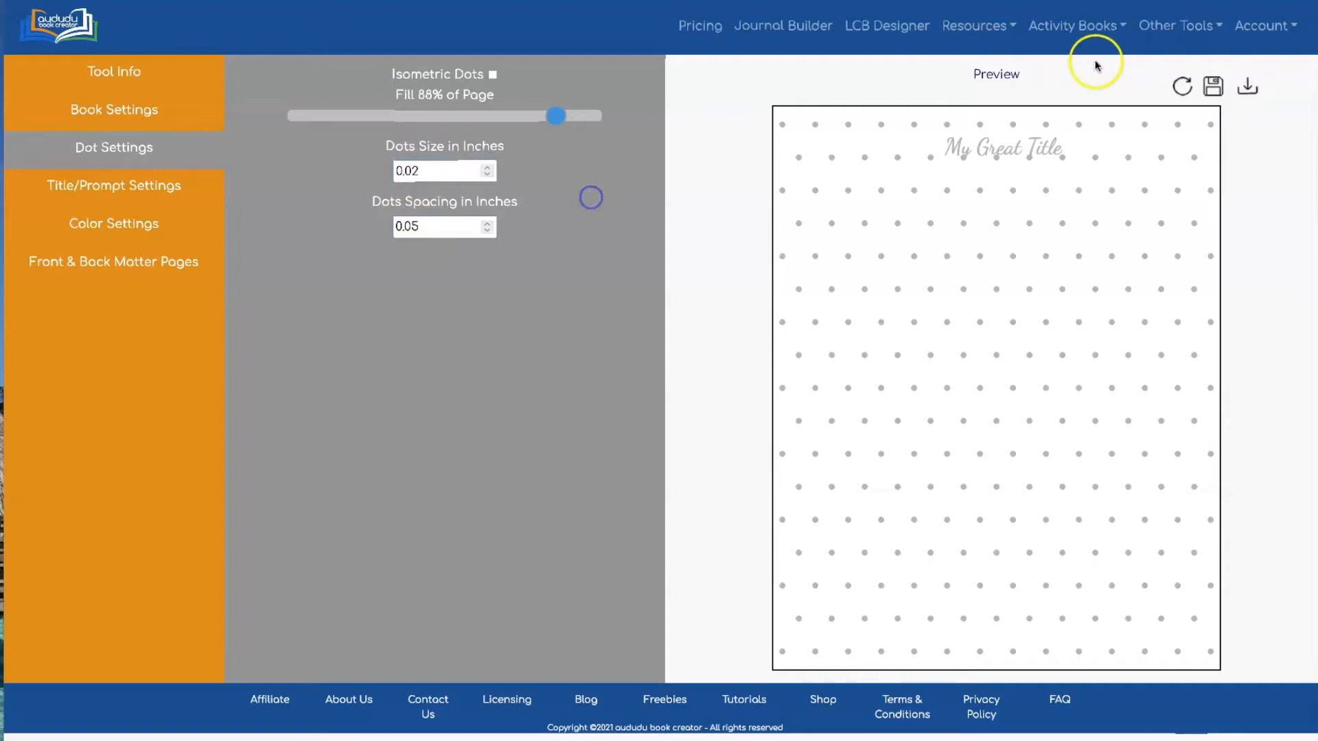
click(1179, 85)
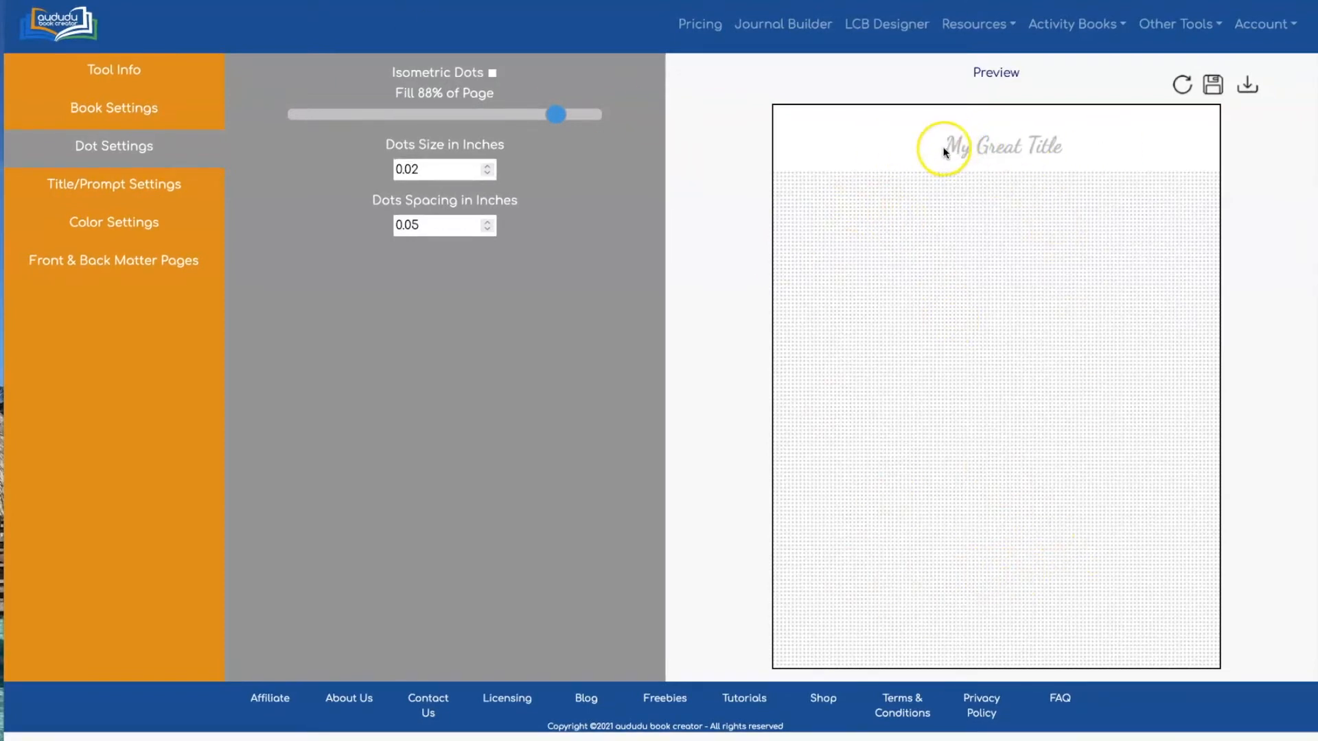
click(96, 107)
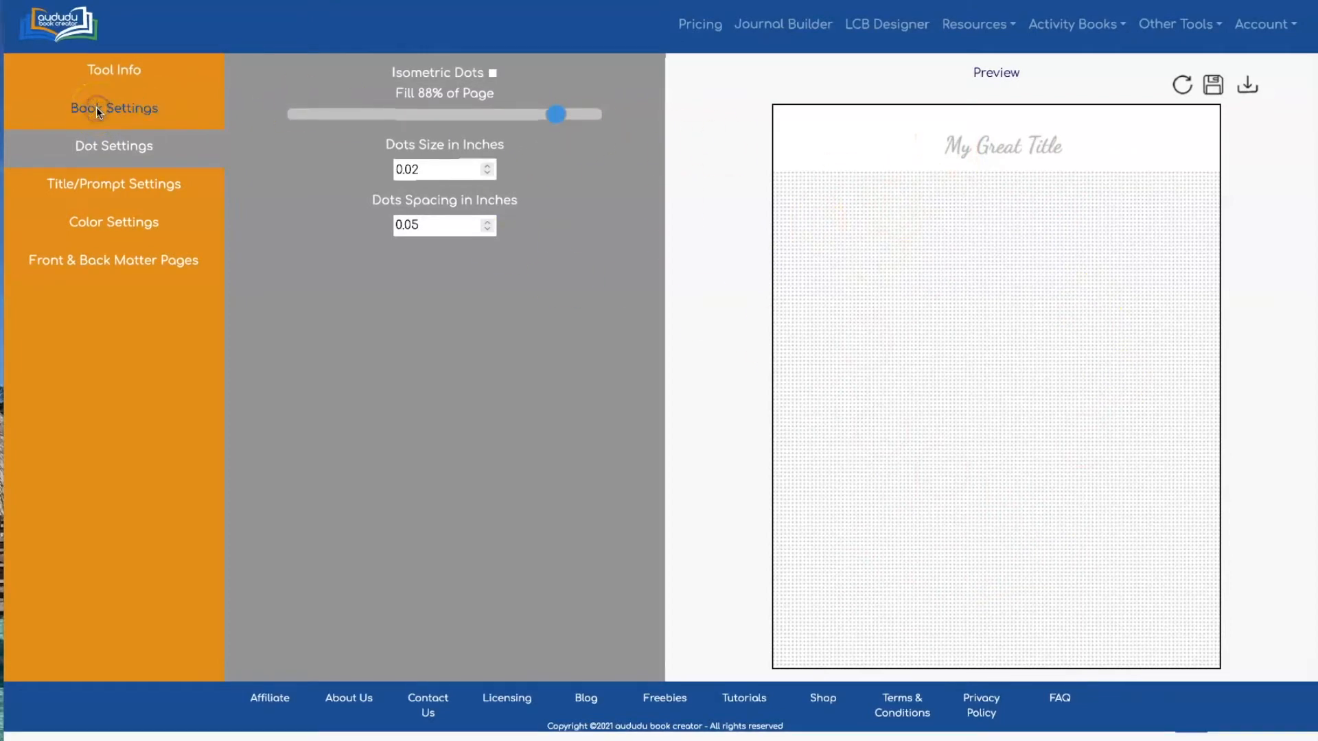
Uncheck Full Bleed in Book Settings and refresh the preview to show white margins
click(122, 110)
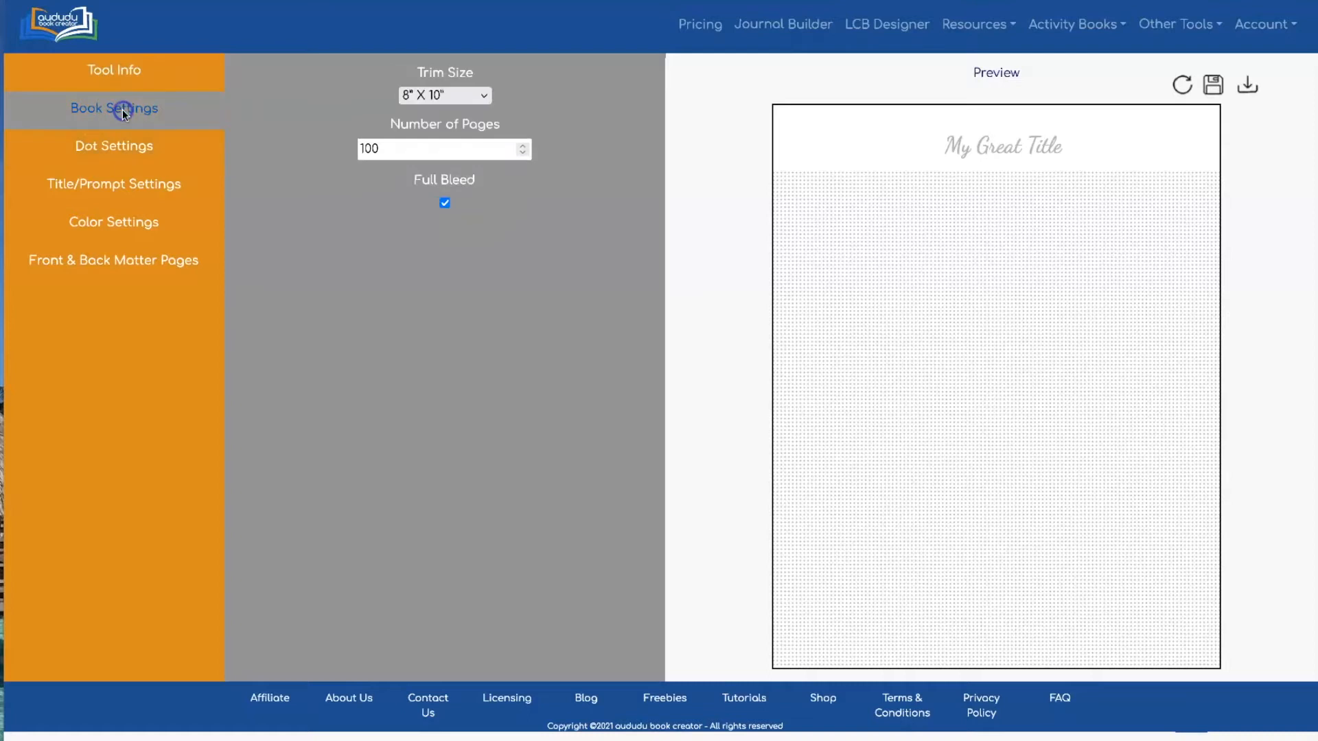
click(444, 203)
click(1181, 84)
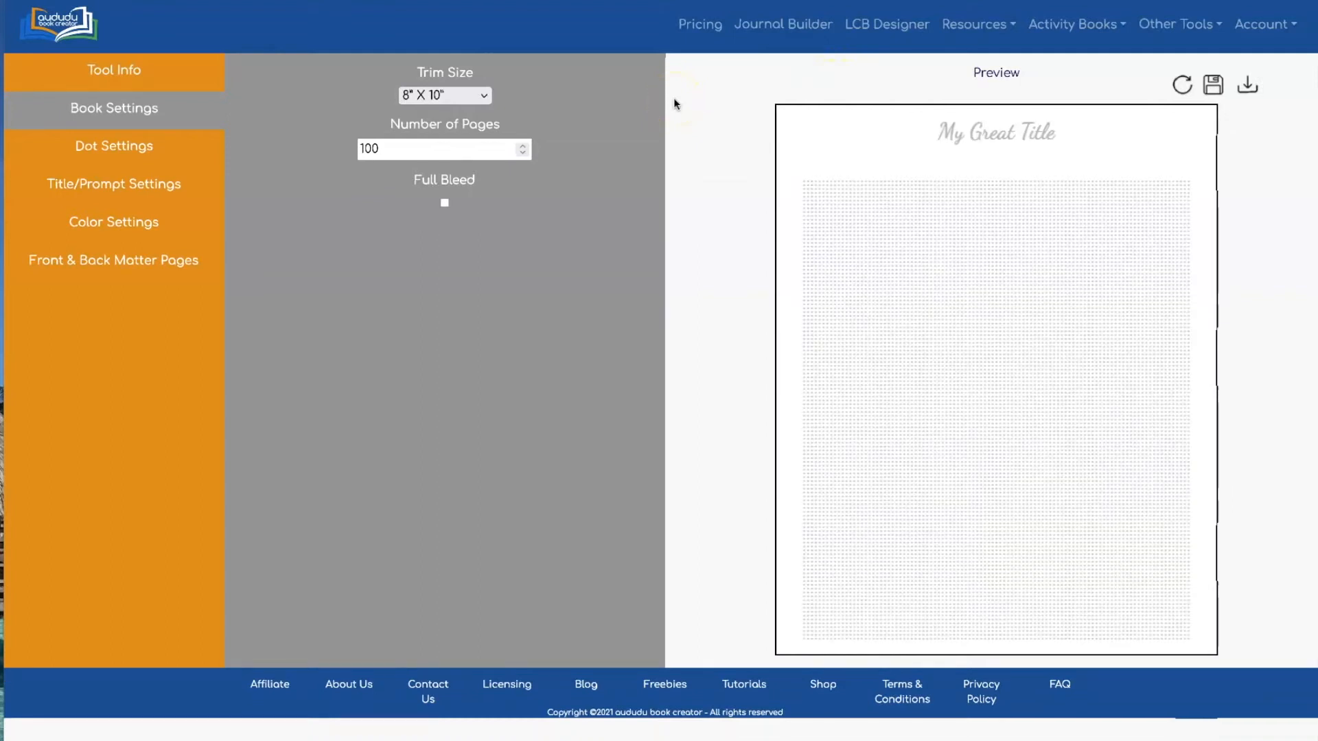
click(142, 209)
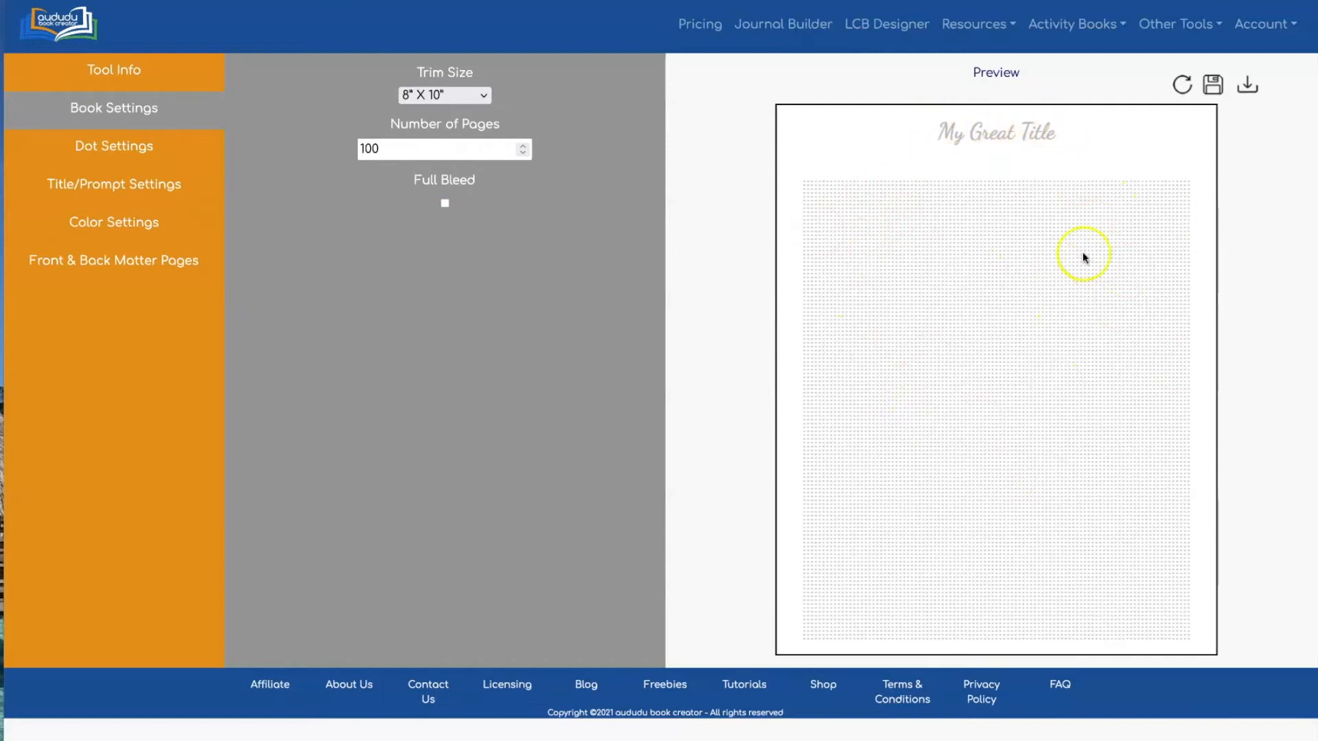
Switch the colour type to full colour with a light blue C5E0FF page background
click(86, 228)
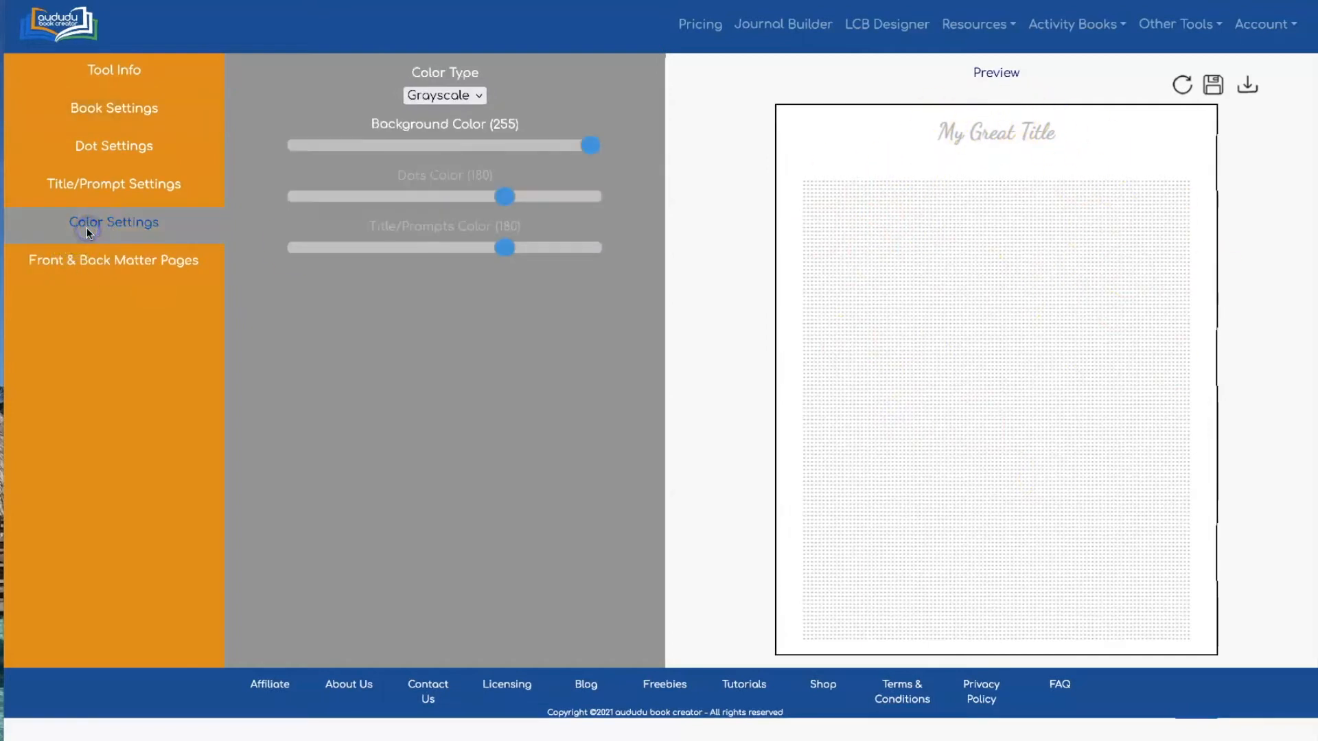
click(470, 95)
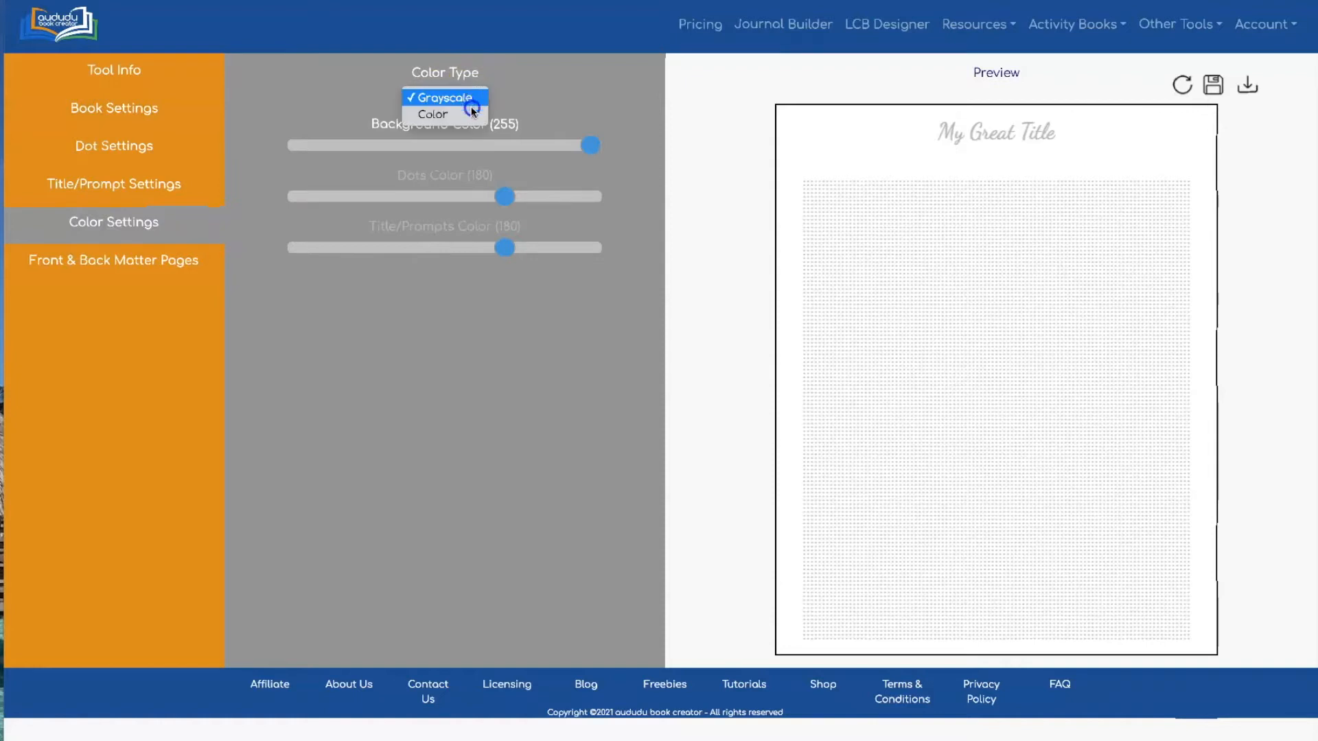
click(471, 114)
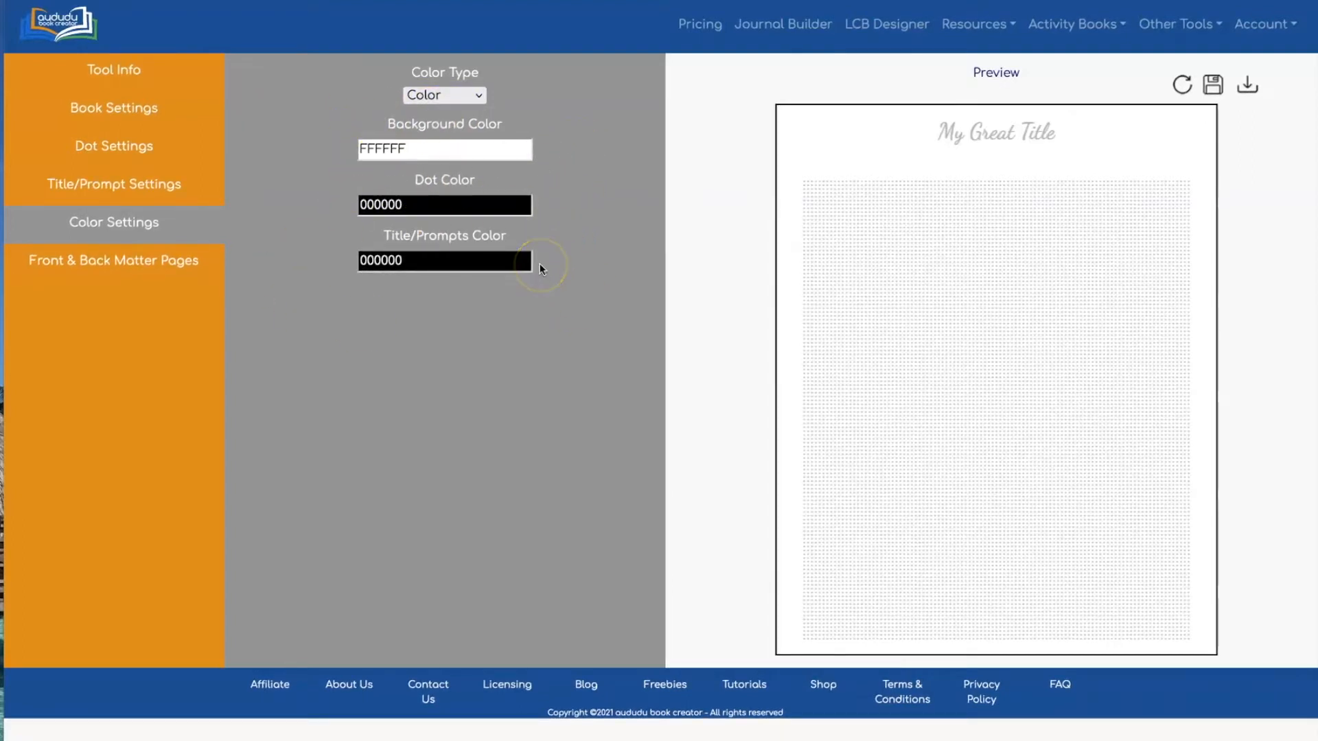
click(477, 149)
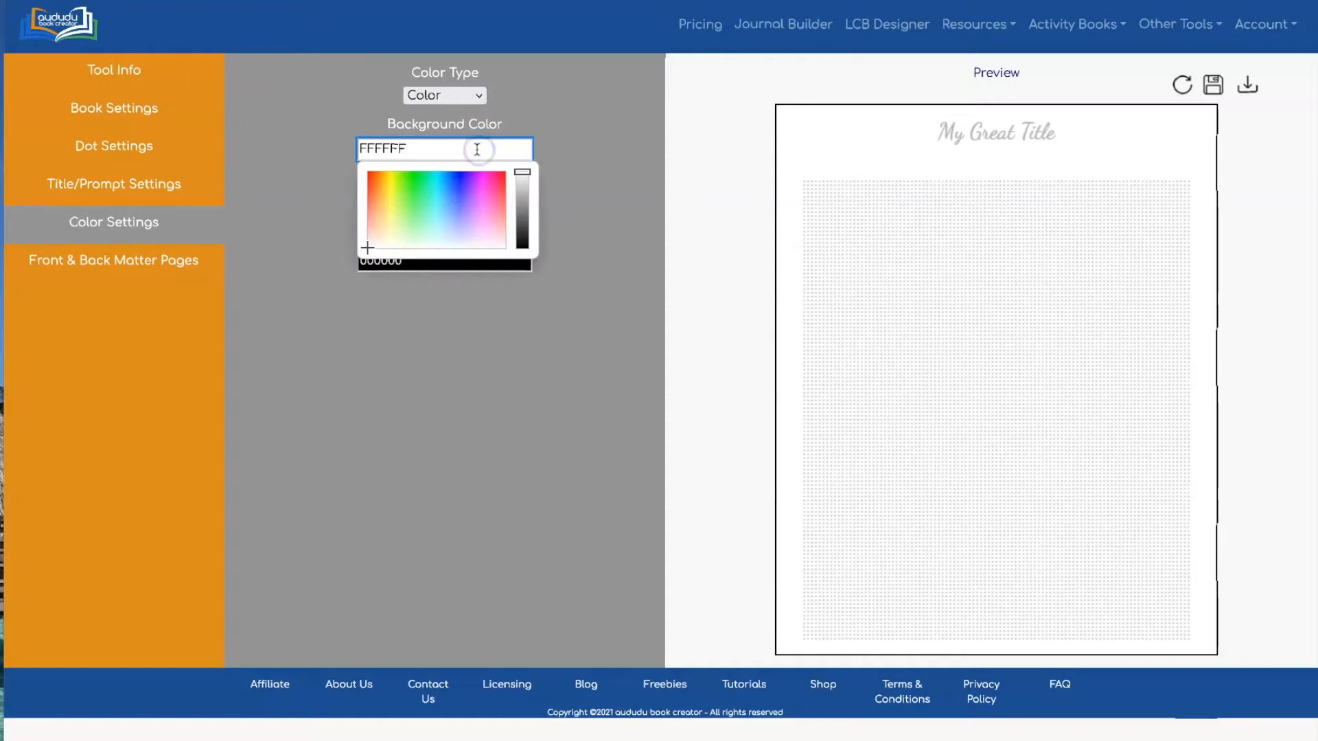
click(447, 225)
click(593, 175)
Make the dots blue 6D6EFF and the title blue 3530FF, then refresh the preview
click(490, 204)
click(459, 259)
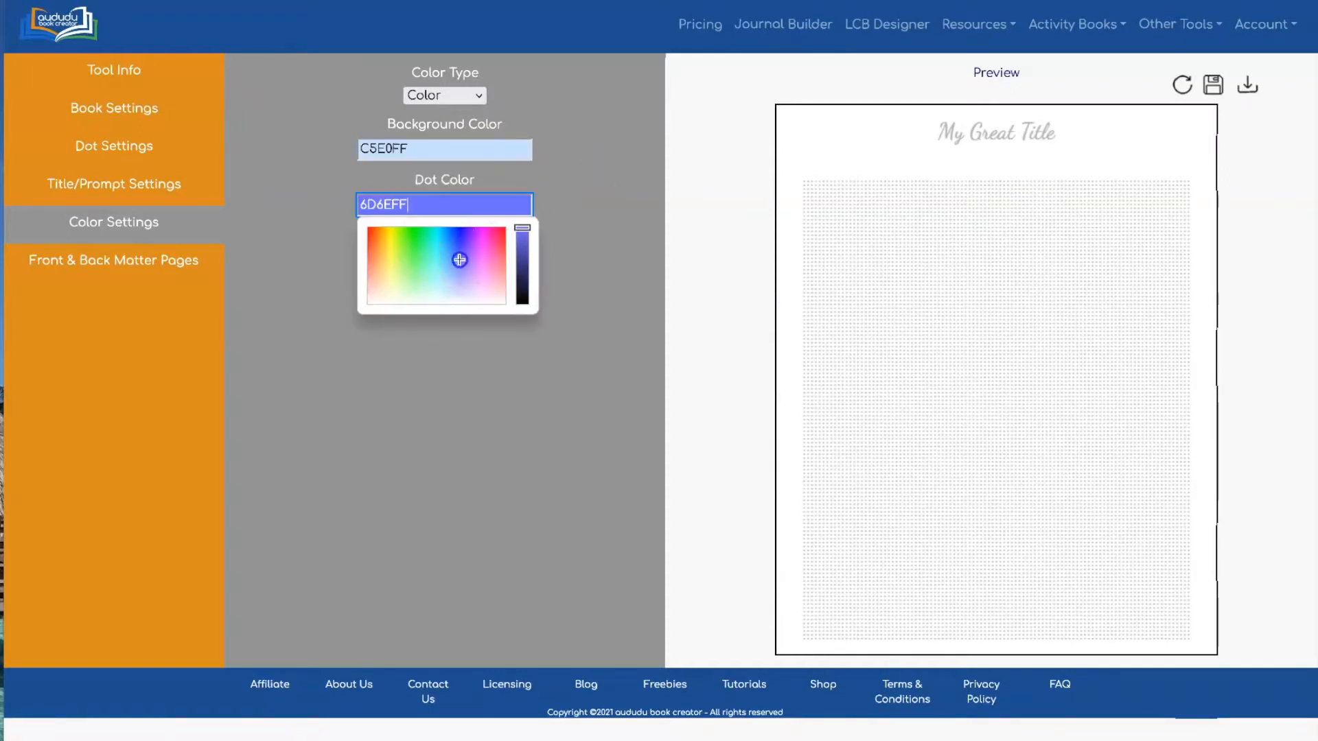
click(617, 223)
click(494, 263)
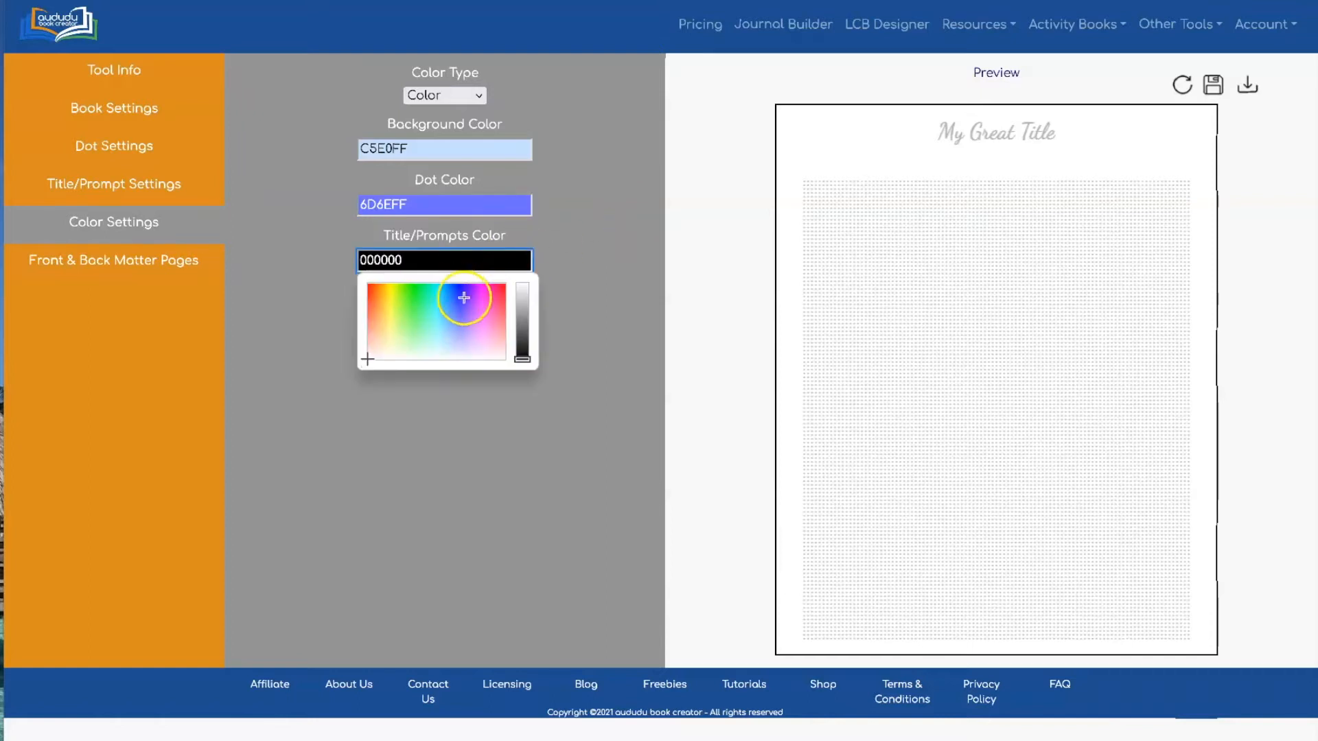
click(459, 297)
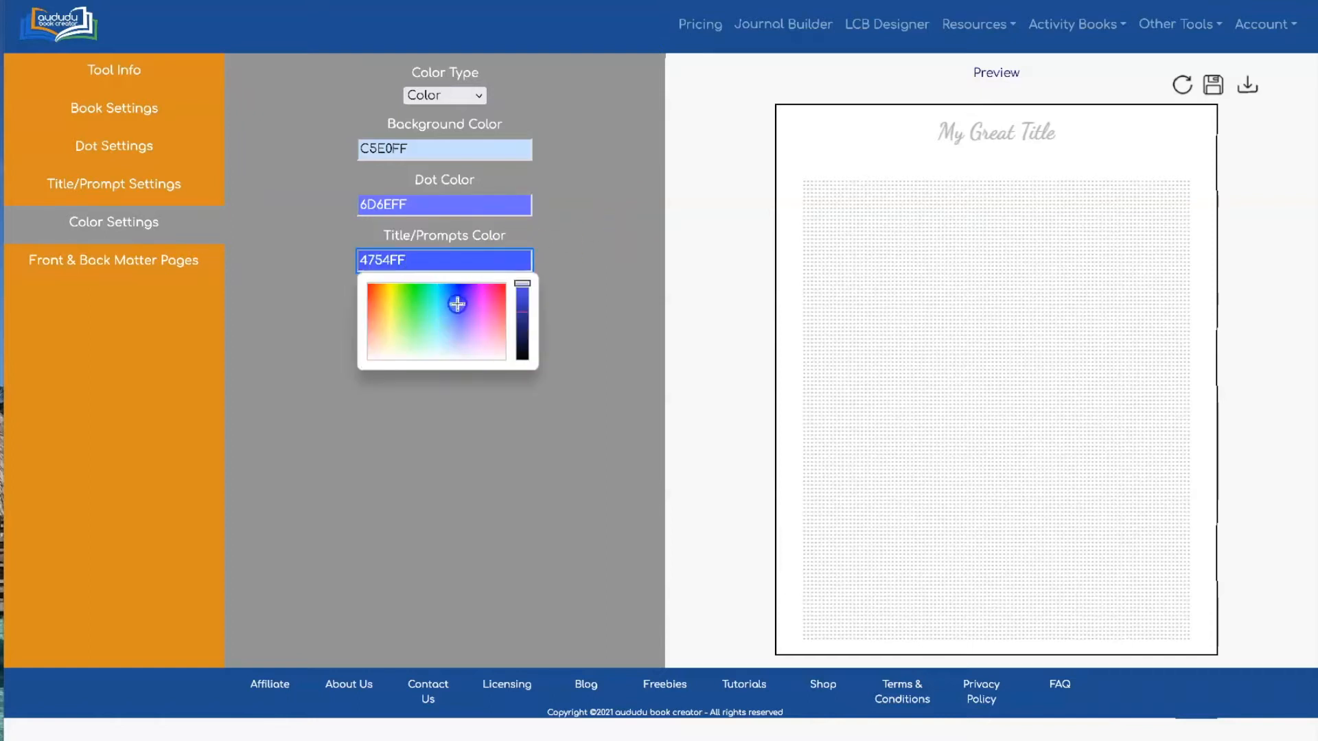
click(579, 226)
click(1180, 82)
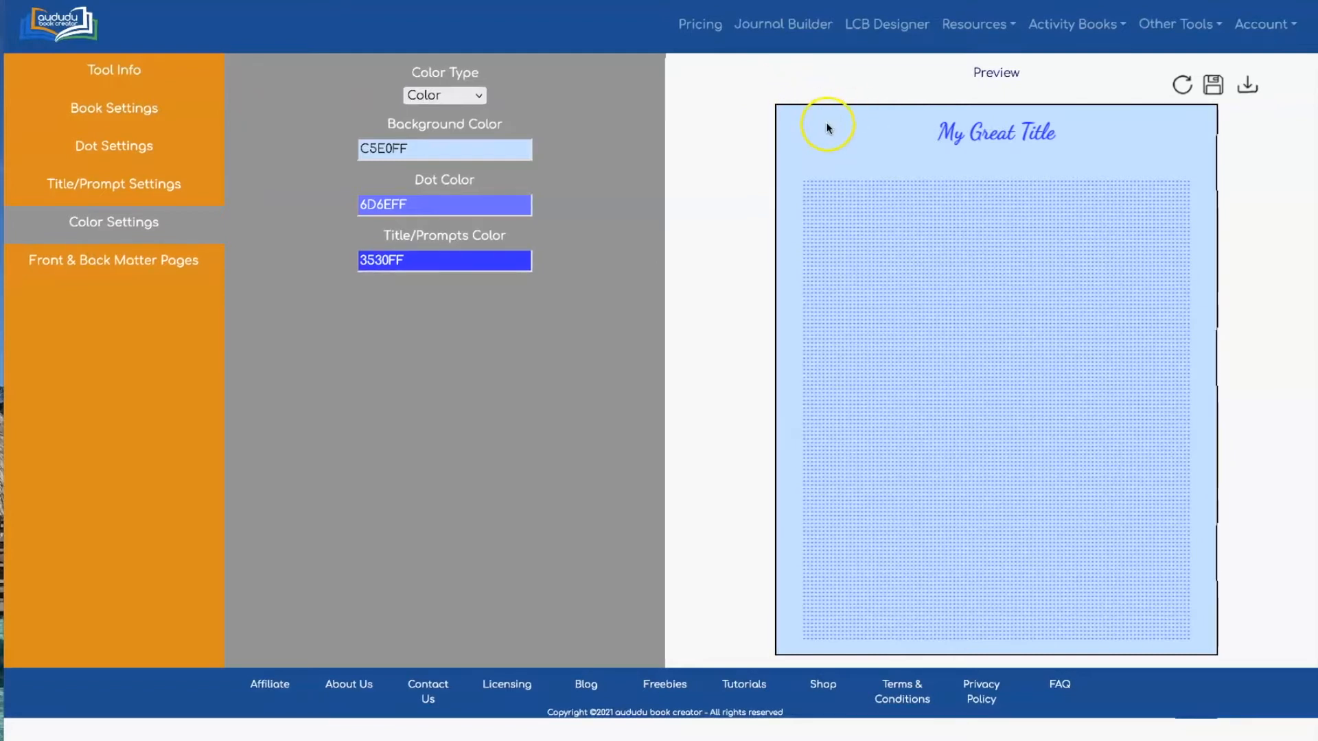
Try a paler blue page background and refresh the preview
click(494, 145)
click(450, 238)
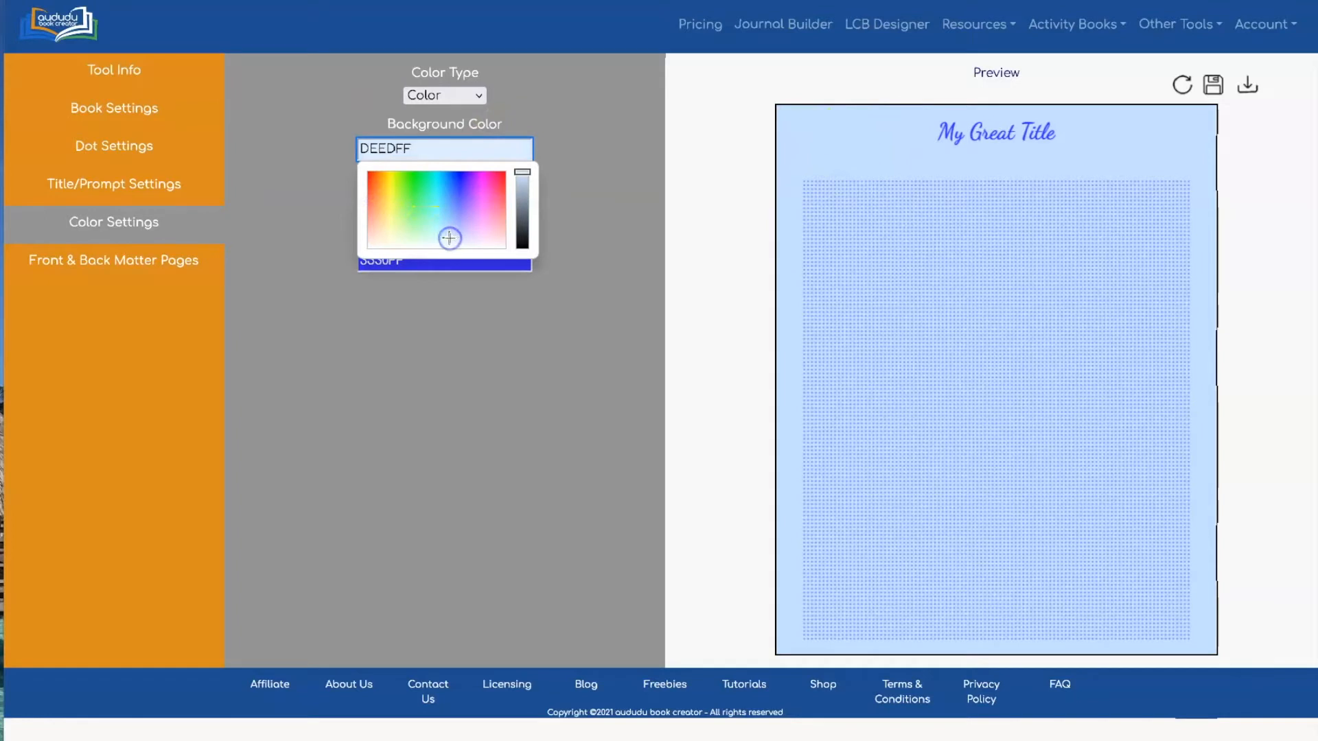
click(709, 111)
click(1181, 85)
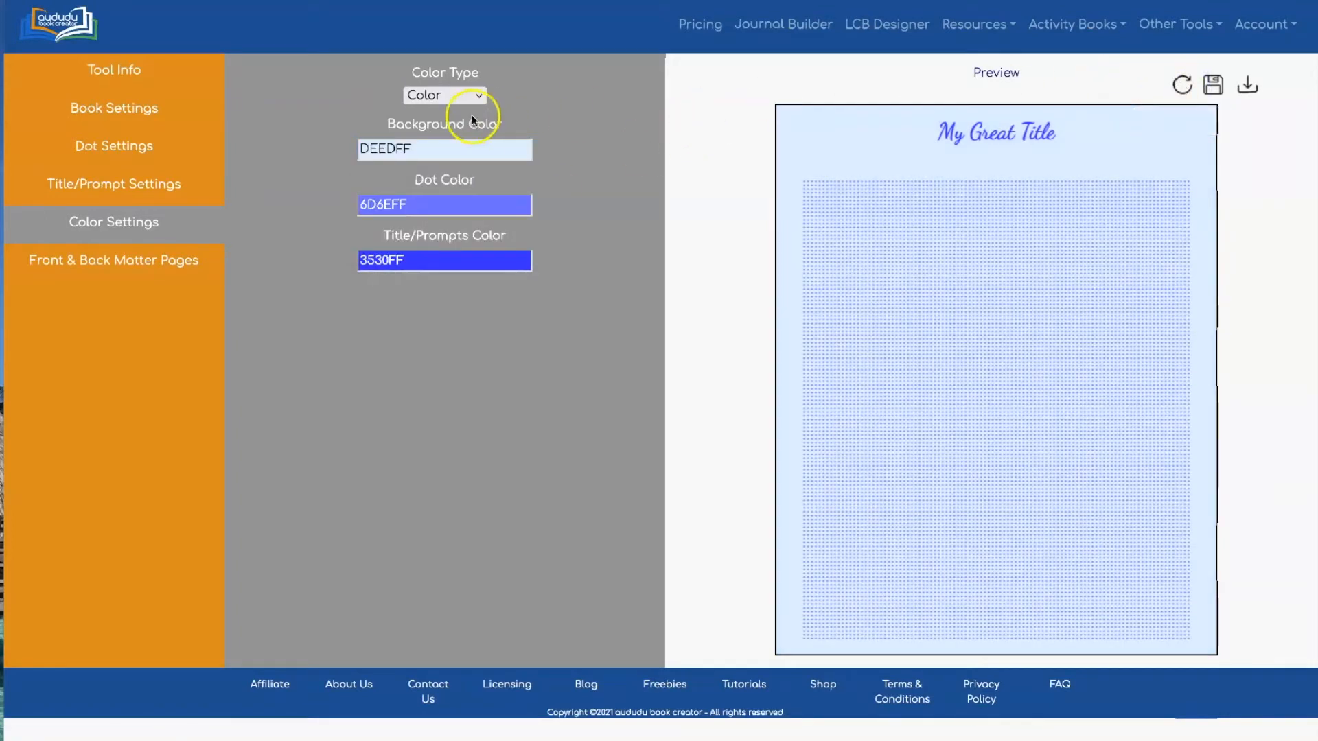
Set a deep blue 1A1BFF background with near-white F5FBFF dots and refresh
click(459, 150)
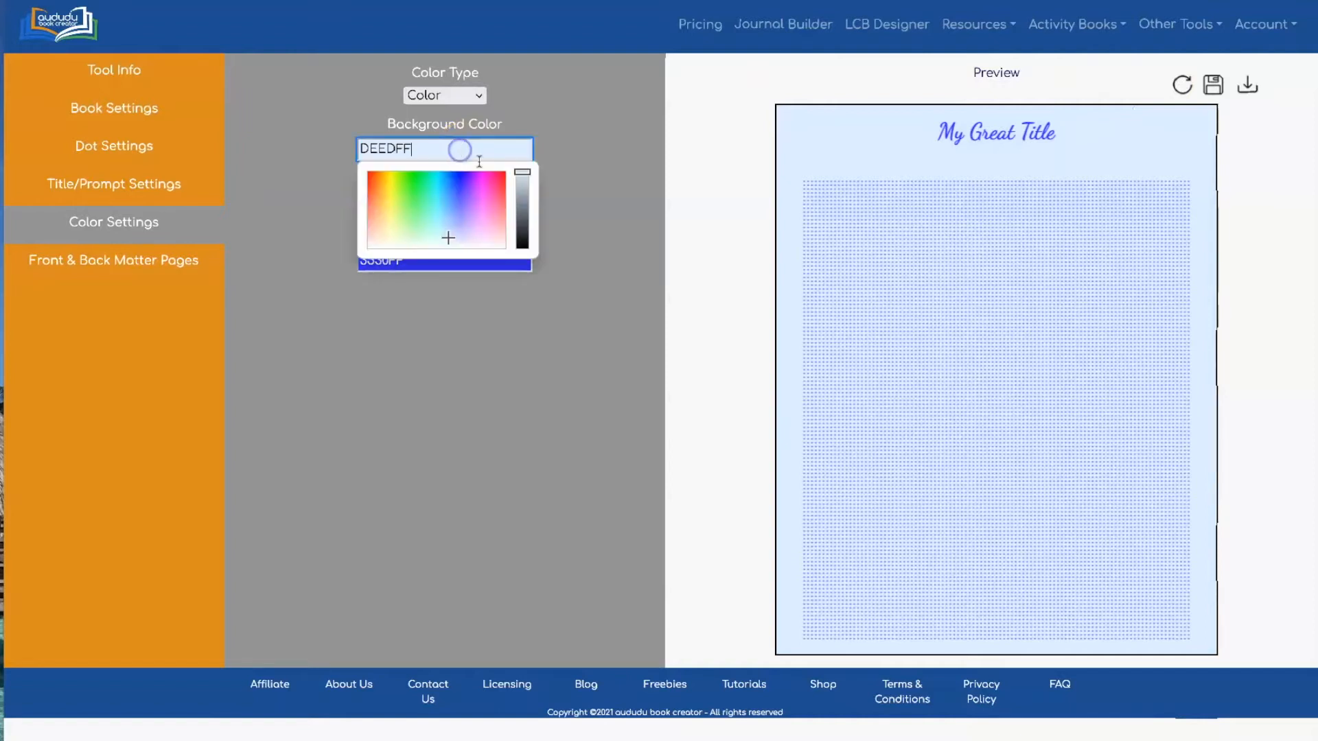
click(457, 180)
click(604, 142)
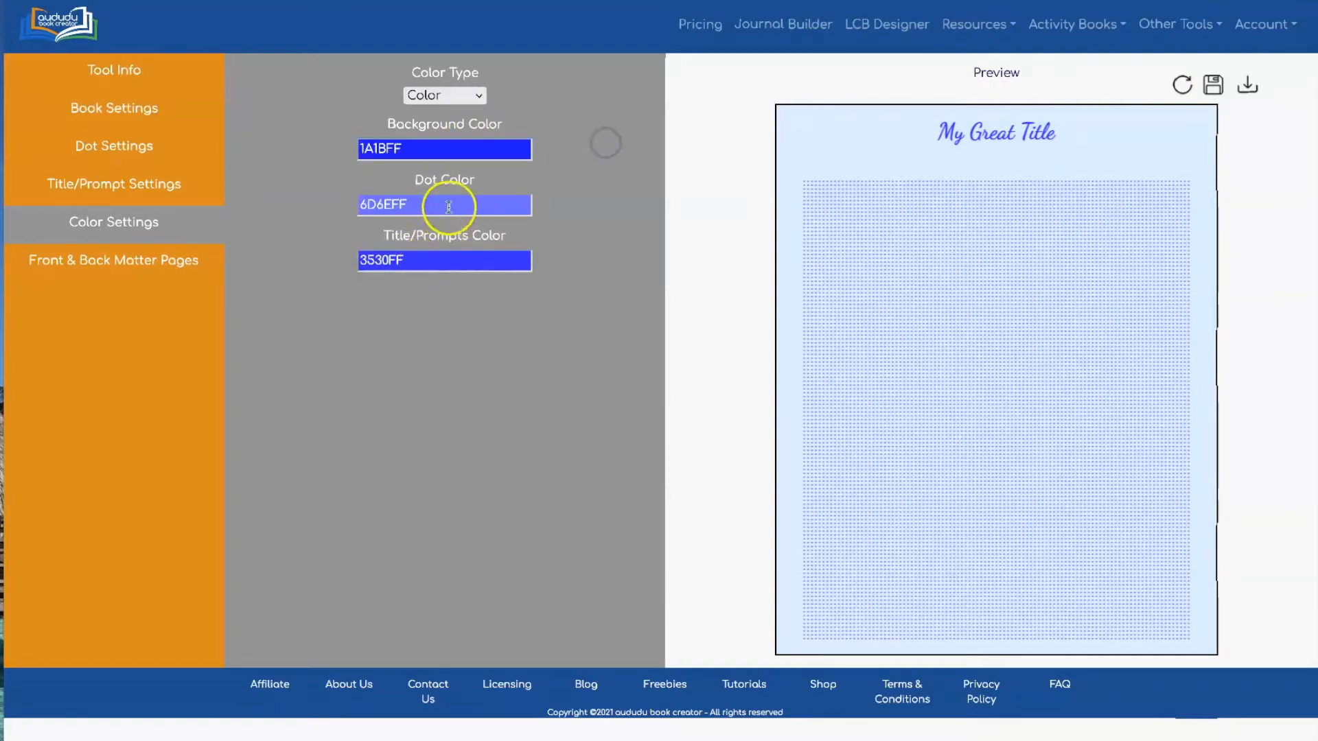
click(448, 206)
click(443, 302)
click(740, 174)
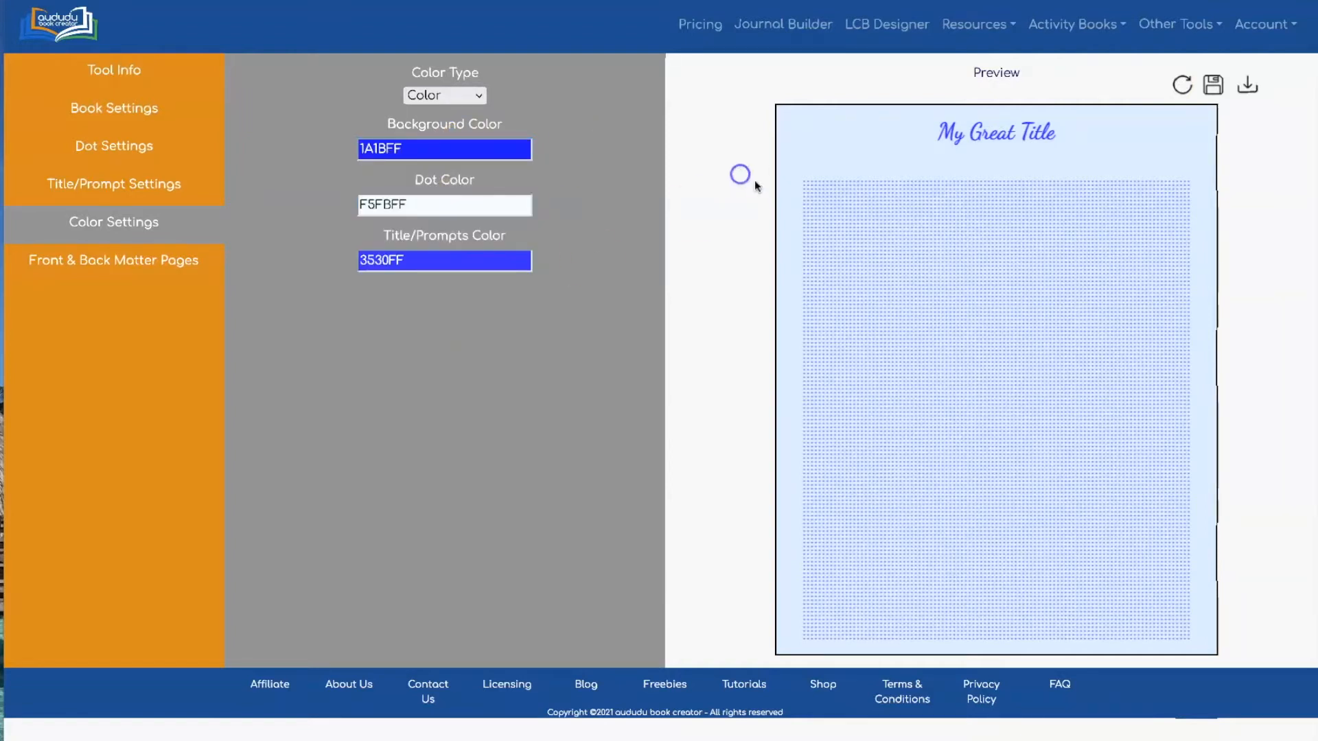
click(1181, 84)
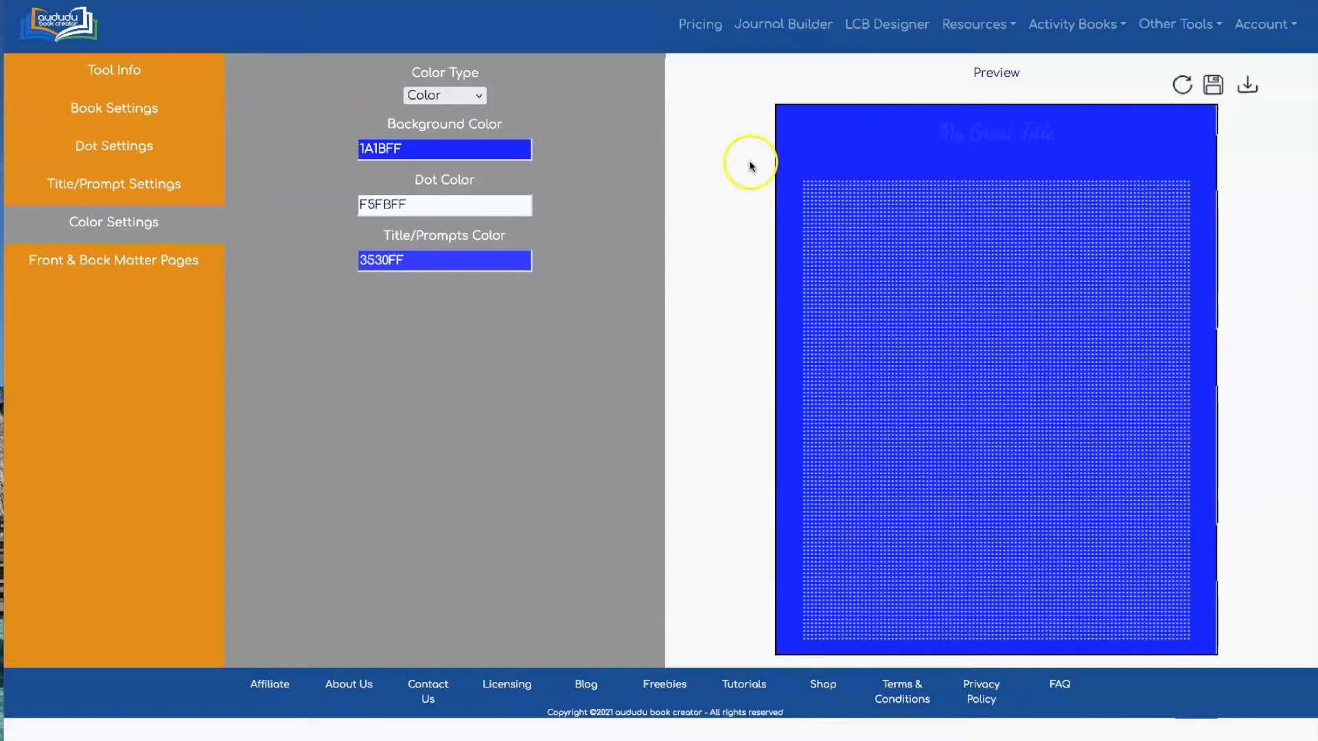
Change the title colour to cyan 3CF3FF and refresh the preview
click(470, 261)
drag(459, 296, 436, 300)
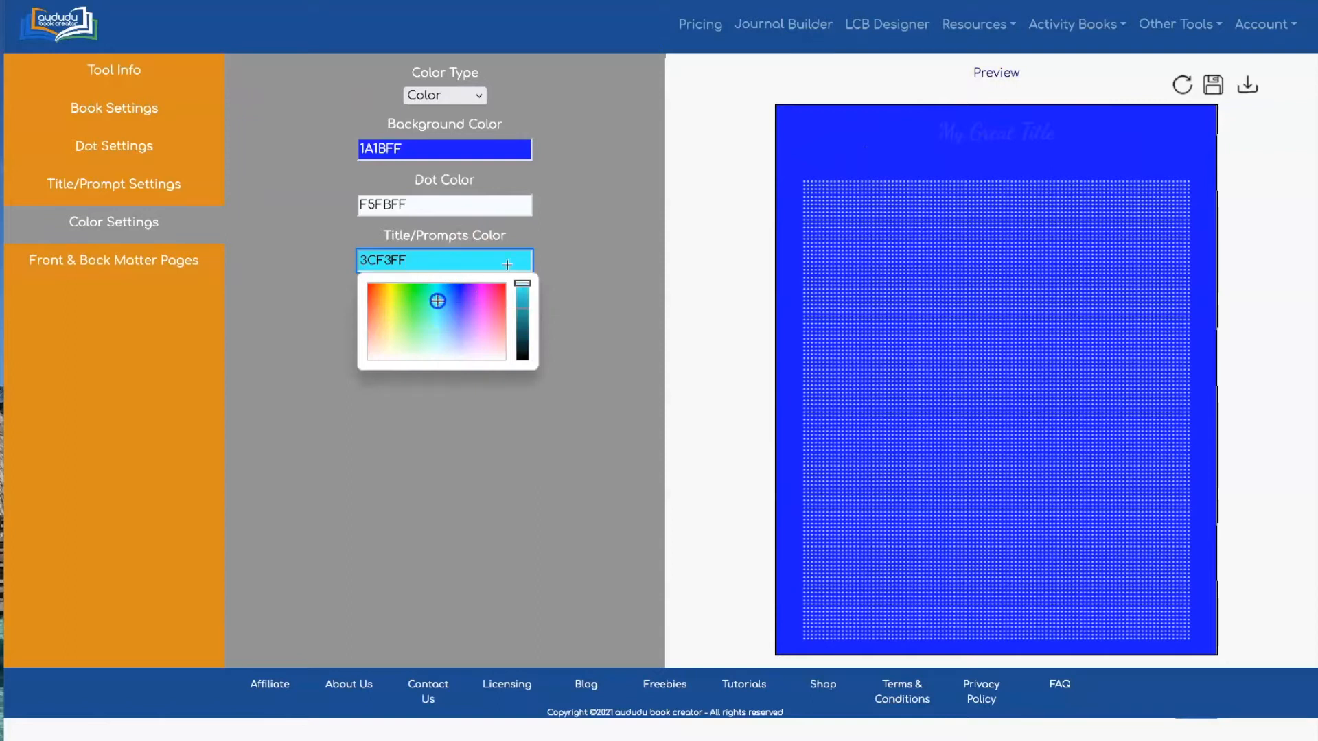
click(609, 200)
click(1183, 86)
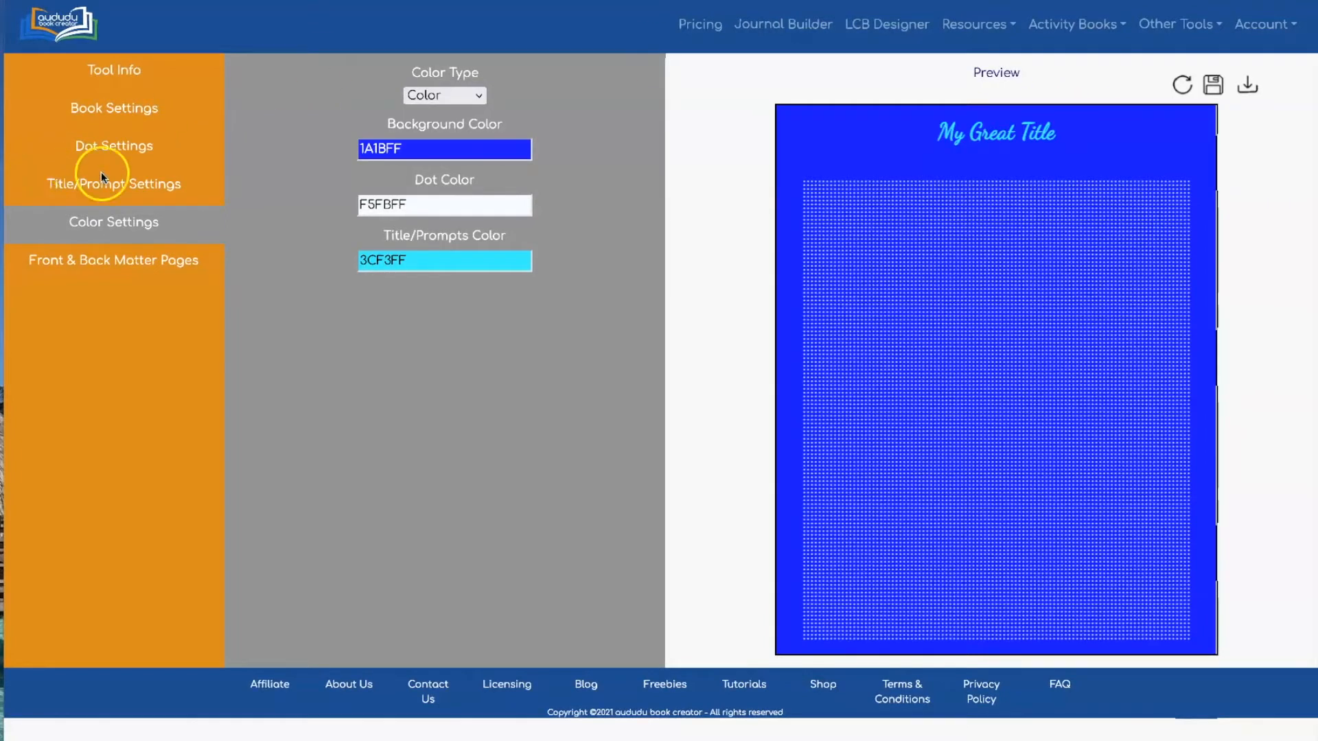
Replace the title with a 'Date:' line prompt in Roboto, alternating right and left
click(153, 184)
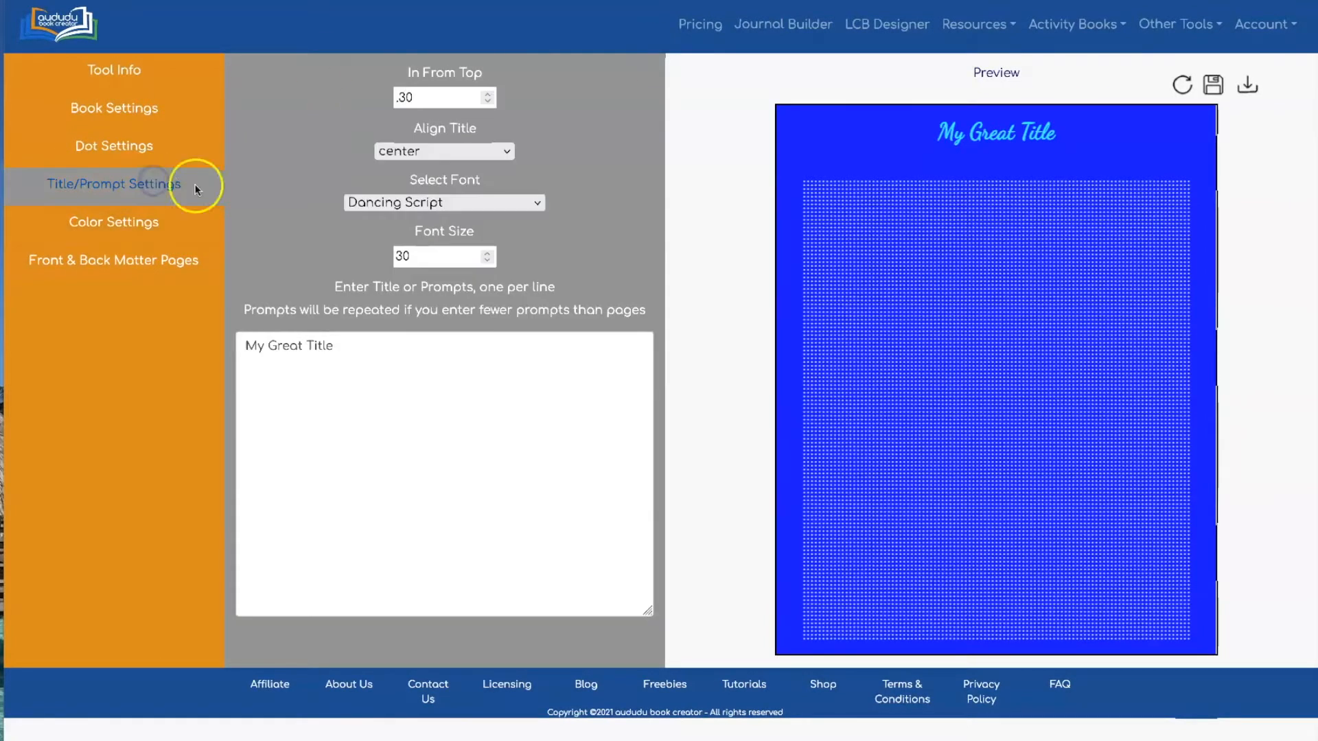
drag(374, 352, 237, 346)
text(Date: ________)
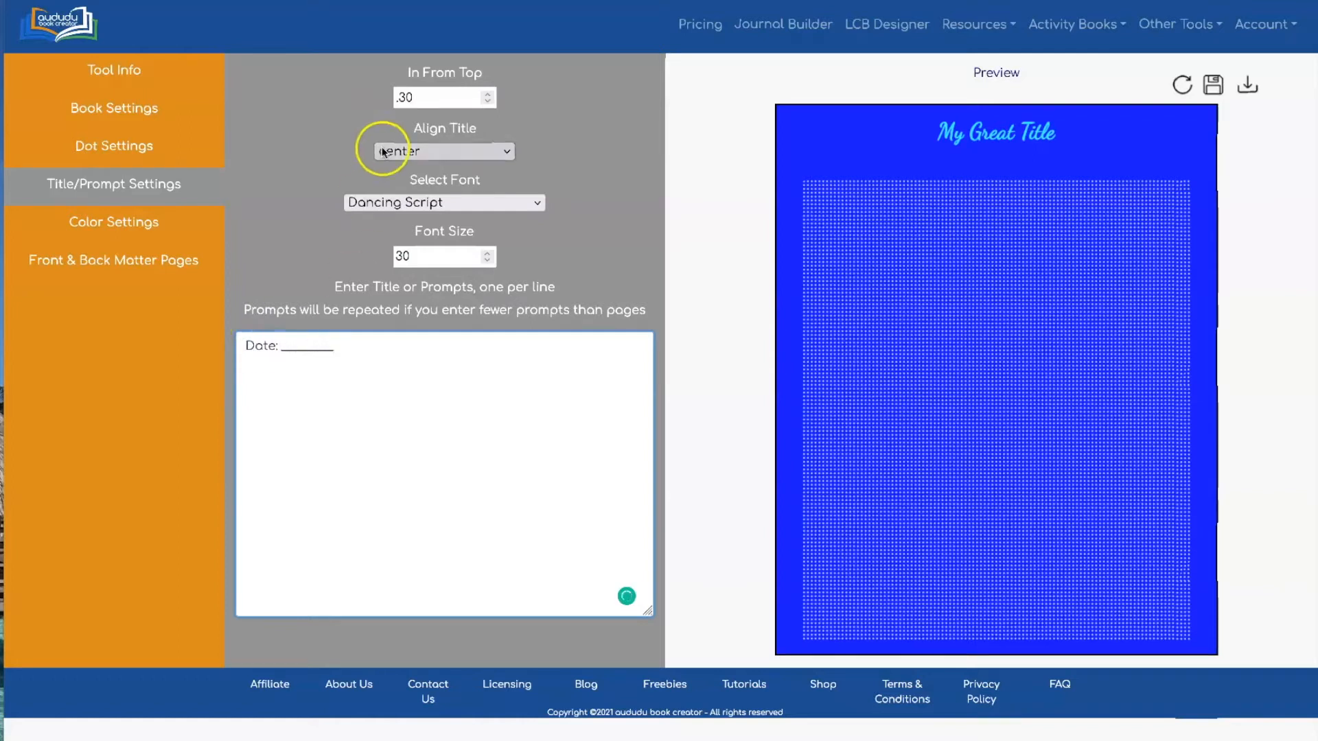
click(459, 202)
click(466, 272)
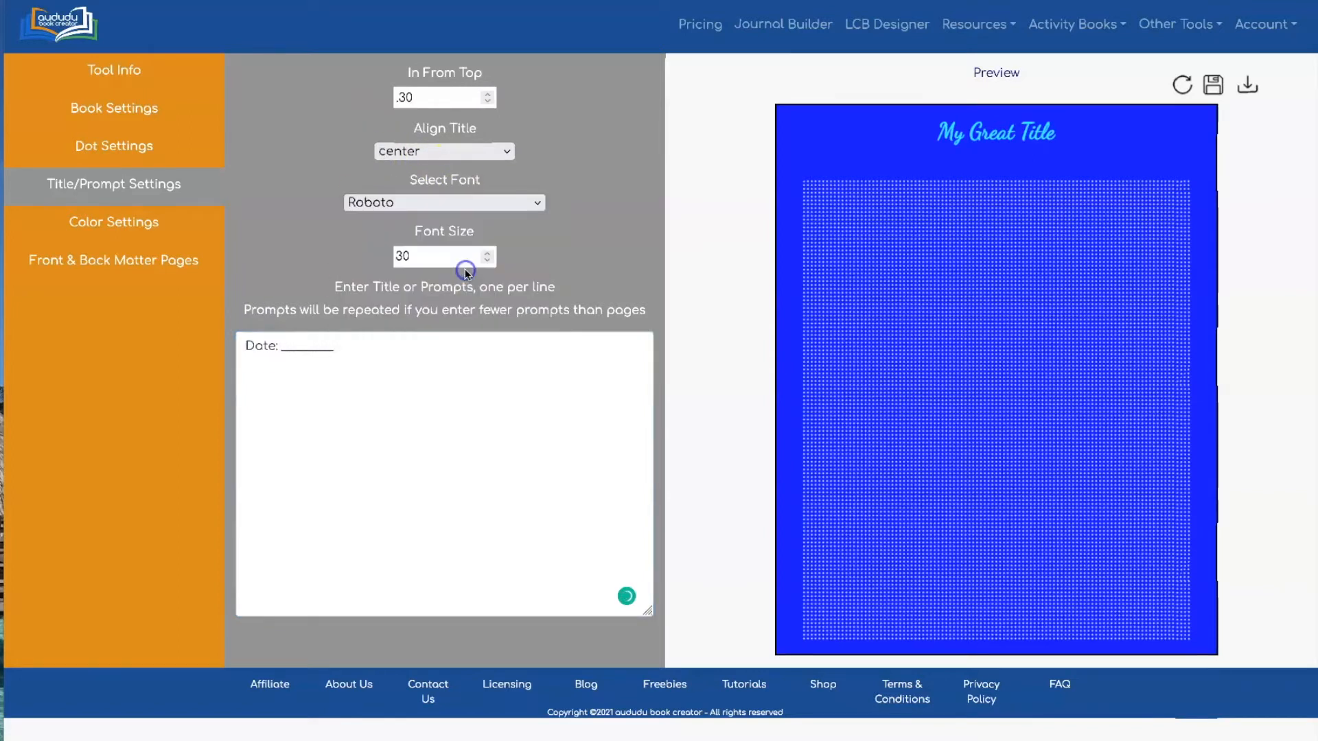
click(481, 160)
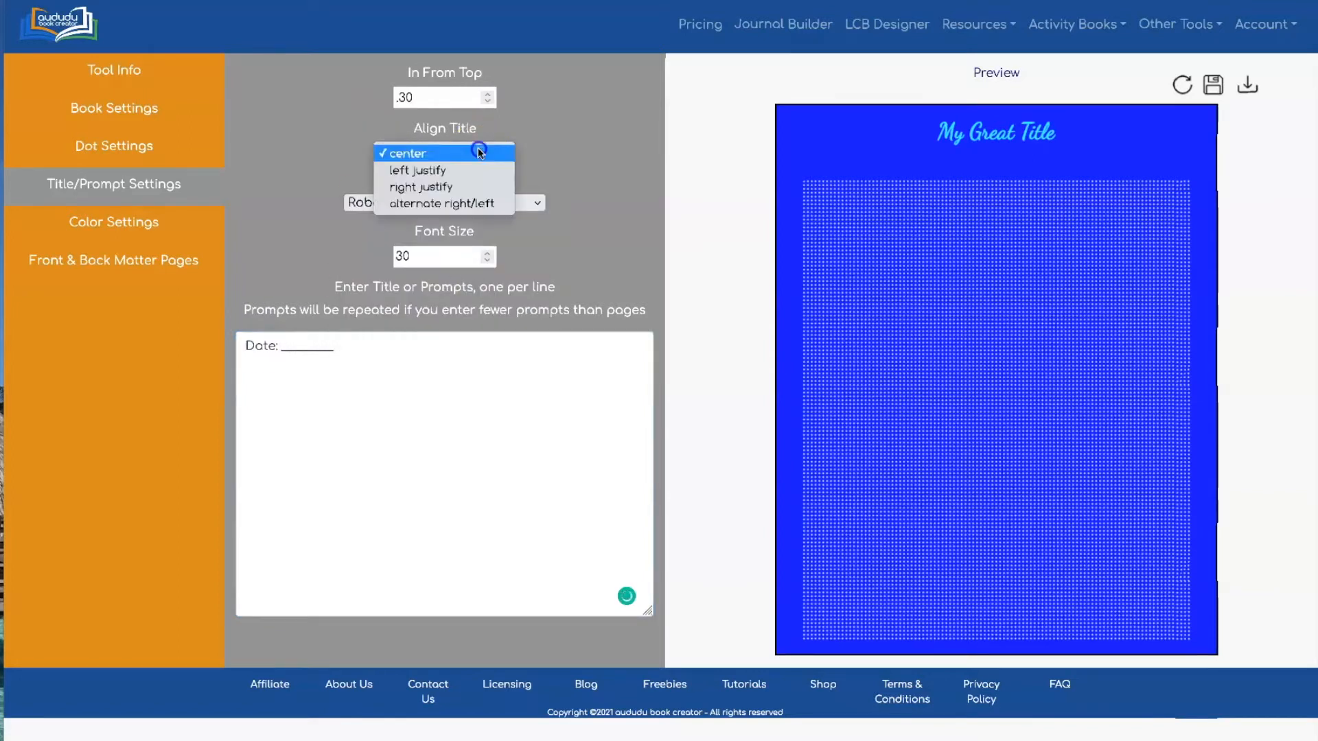
click(480, 198)
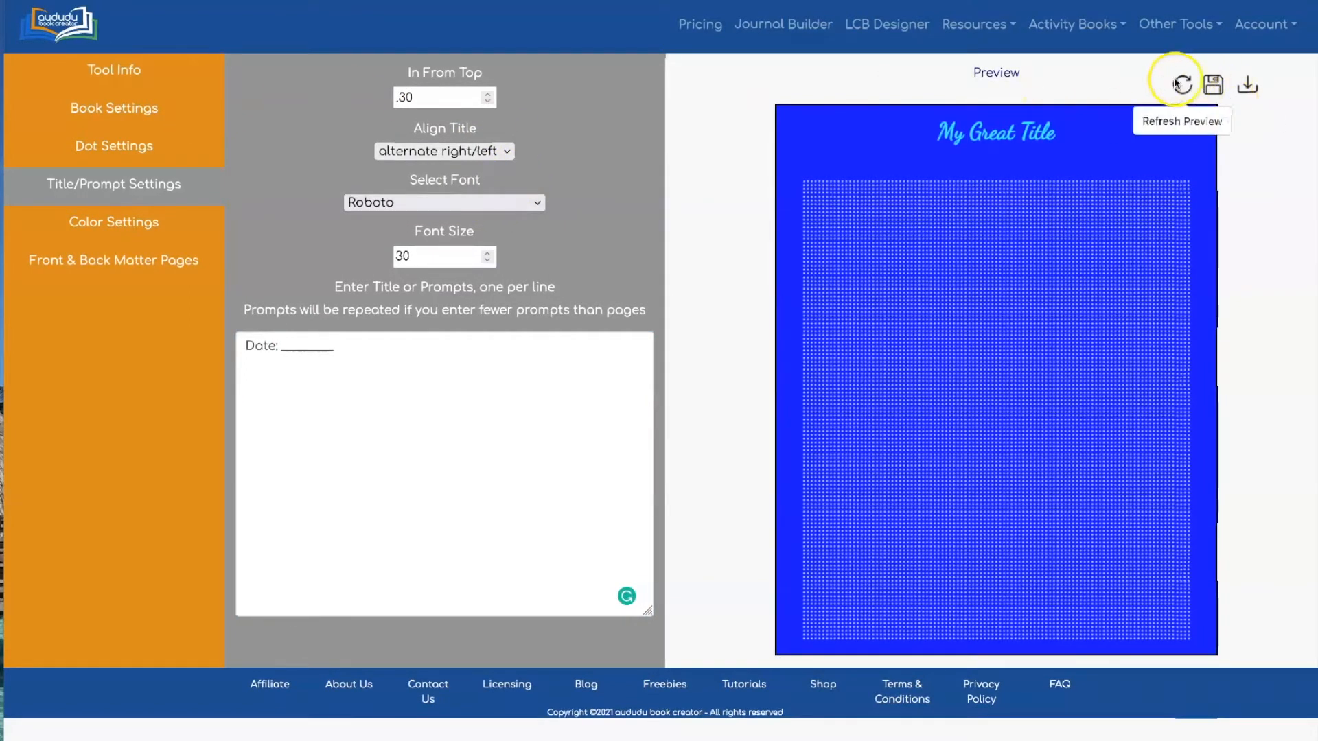
Set the Color Type to Grayscale
click(149, 219)
click(455, 94)
click(454, 84)
Darken the Date prompt colour to 23 and make the dots fill 94% of the page
click(1182, 82)
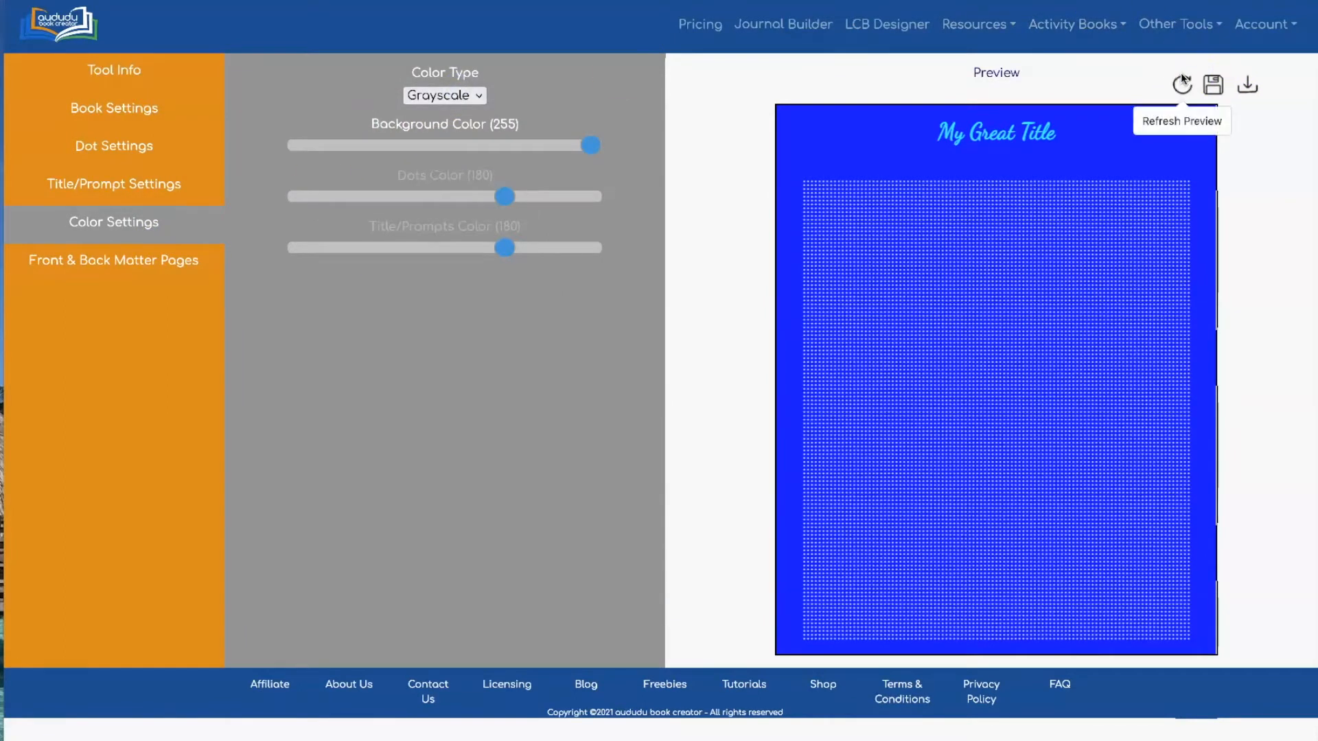
drag(506, 246, 325, 246)
click(1182, 83)
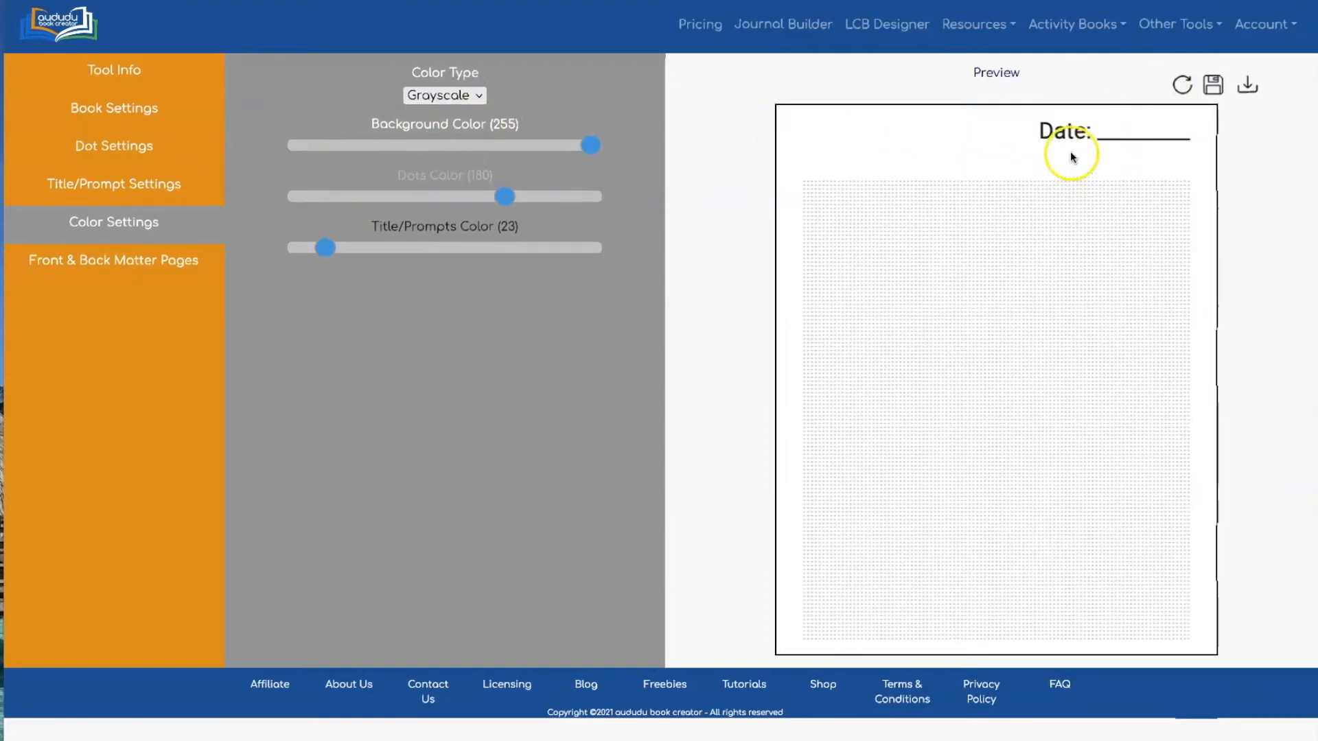
click(98, 142)
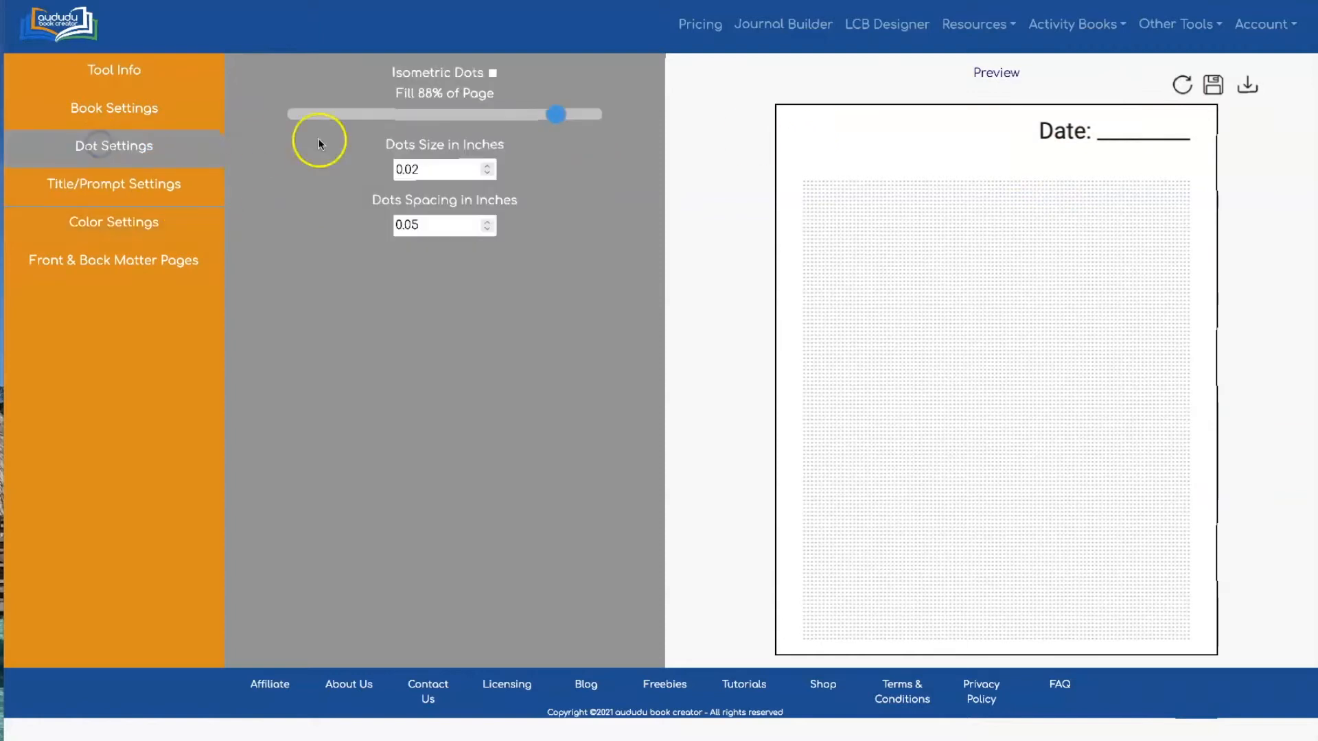
drag(544, 118, 572, 125)
click(1181, 84)
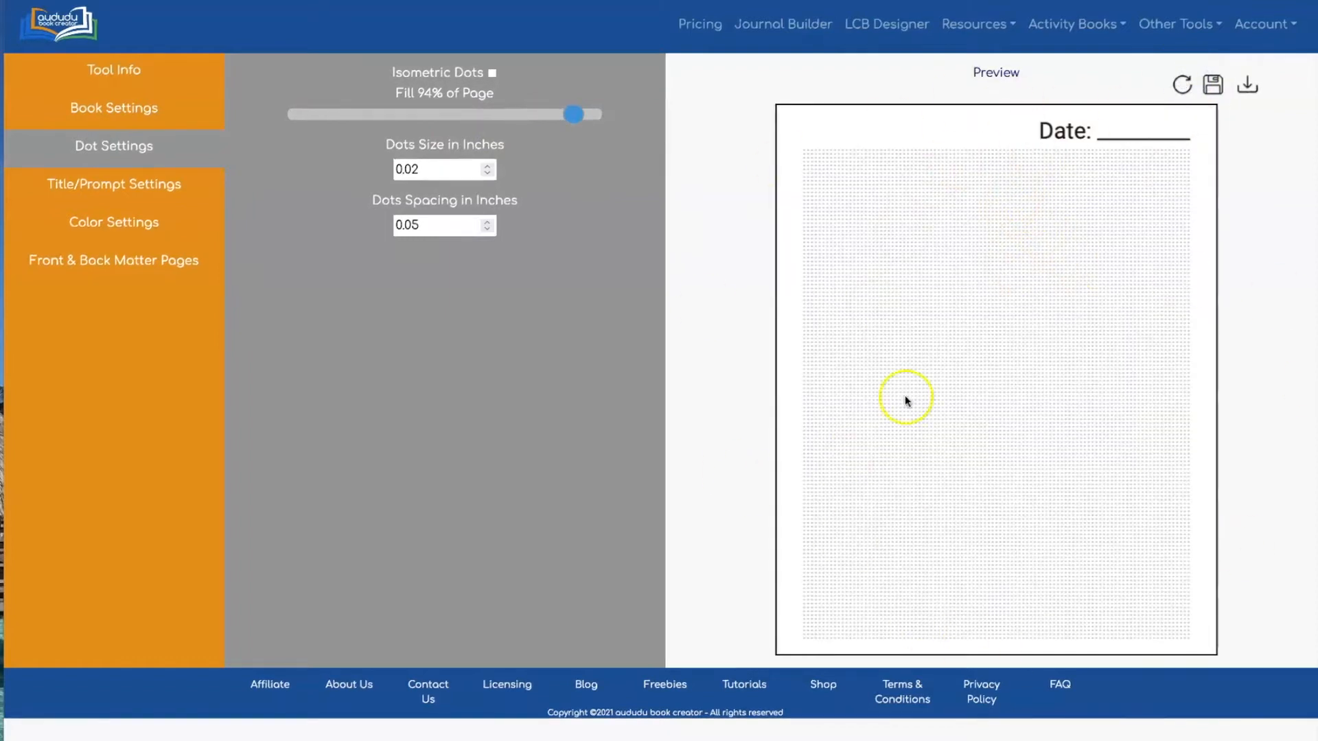
Download the journal interior as a PDF and open it from Downloads
click(1248, 88)
click(1072, 739)
click(1072, 739)
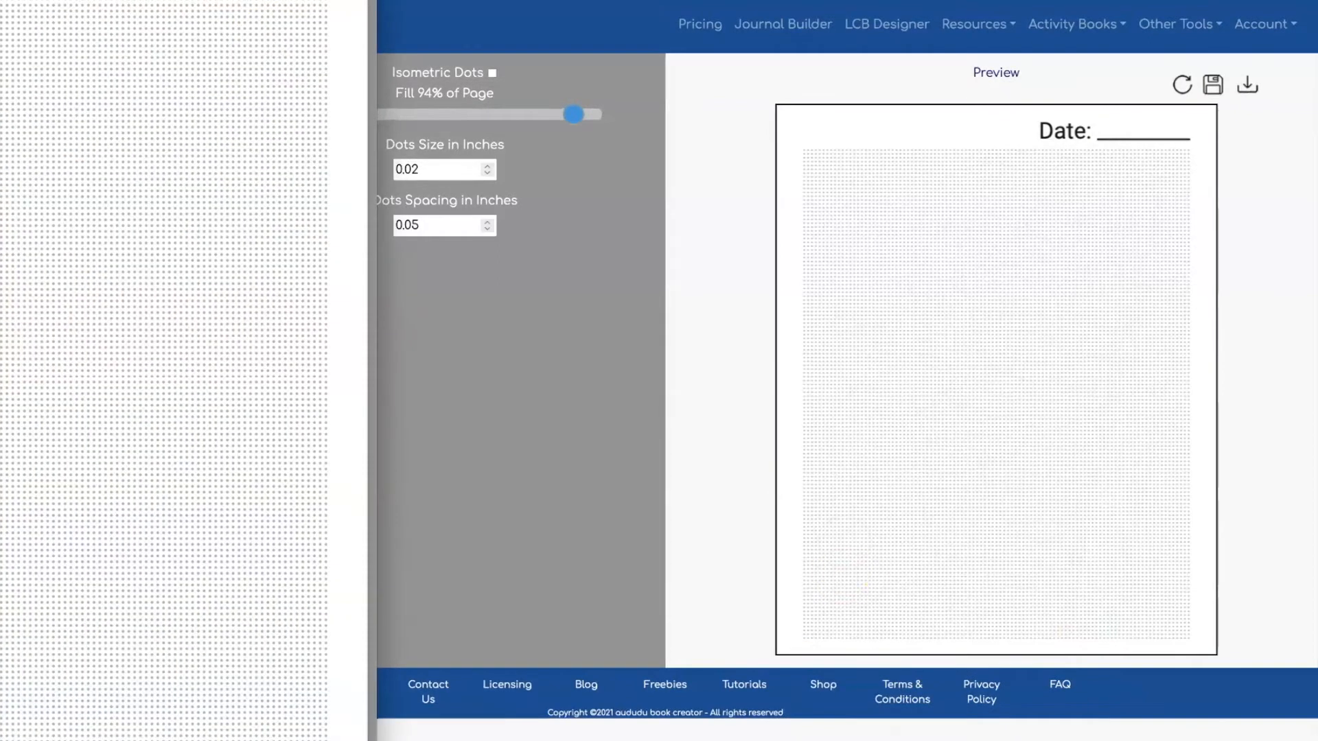
Resize the Preview window and scroll through the first pages of the 8x10_dots_100pgs PDF
drag(376, 1, 275, 49)
drag(1, 72, 348, 28)
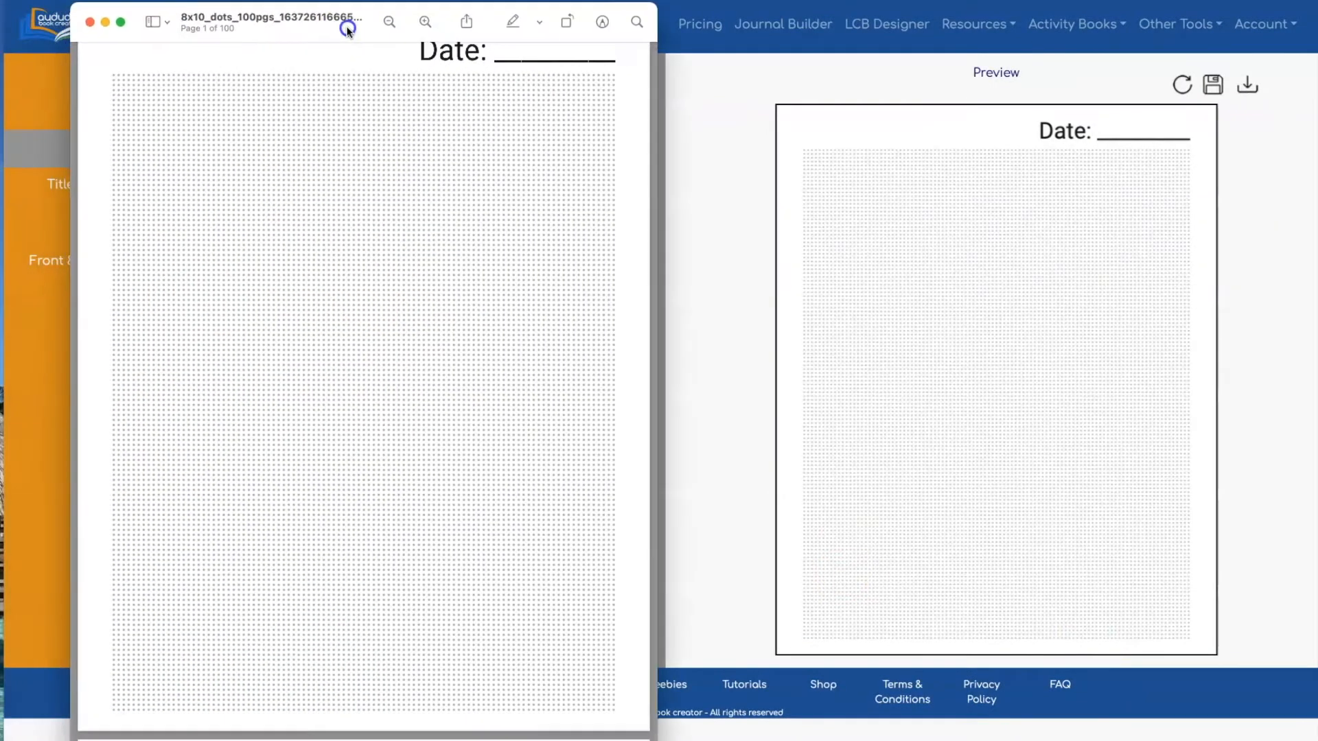
scroll(505, 165, up, 2)
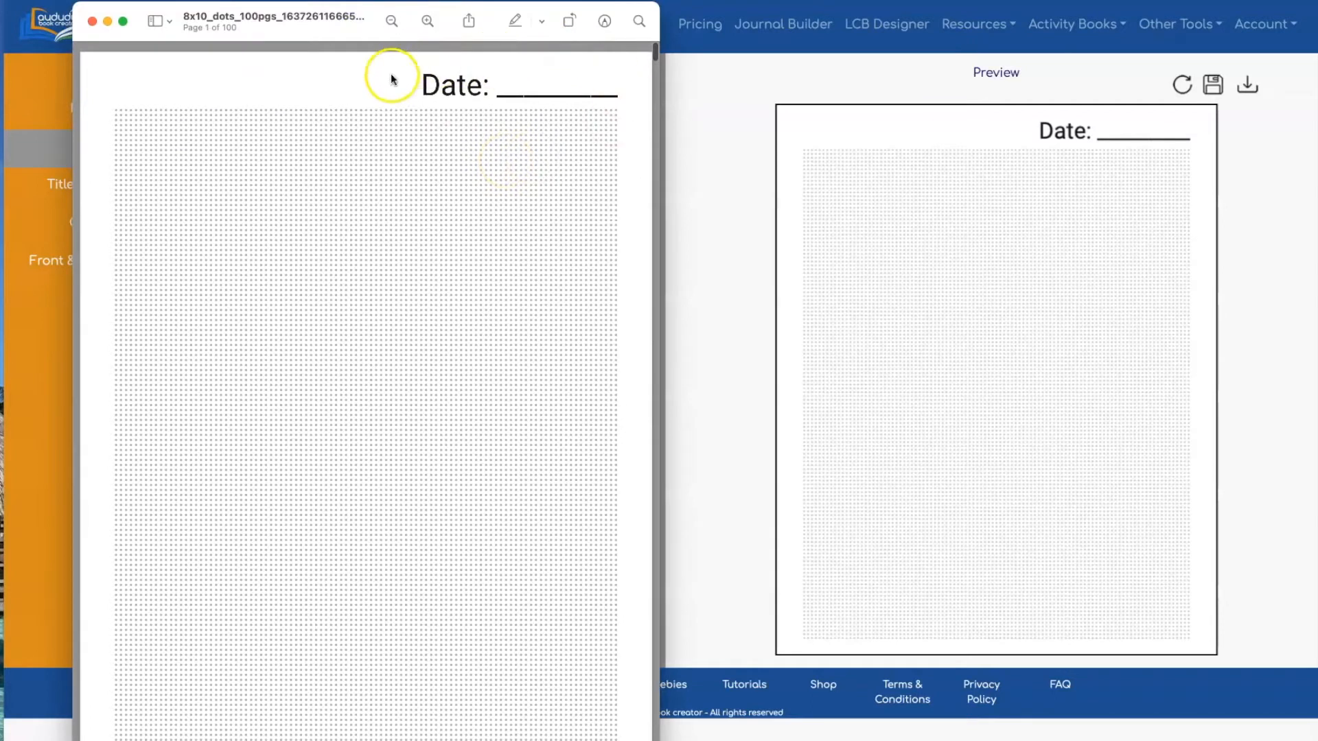
click(437, 83)
scroll(438, 84, down, 10)
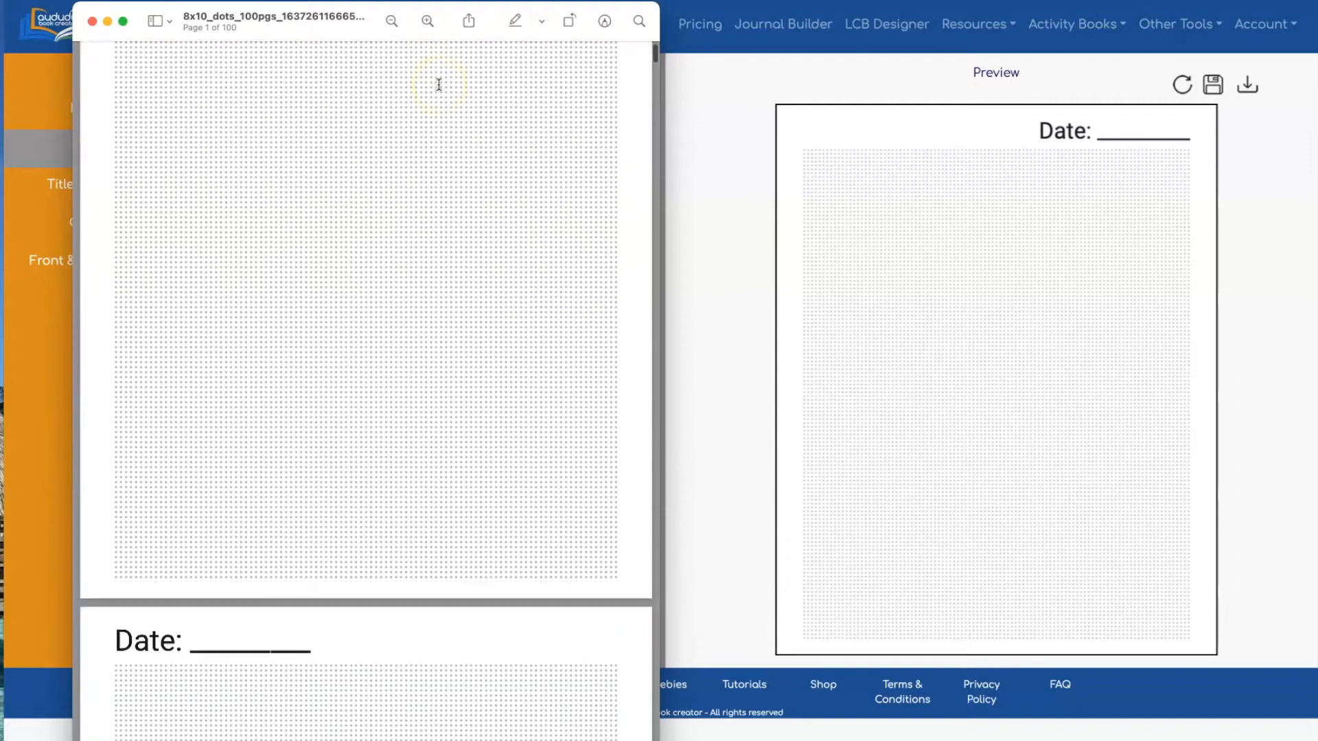
scroll(439, 84, down, 15)
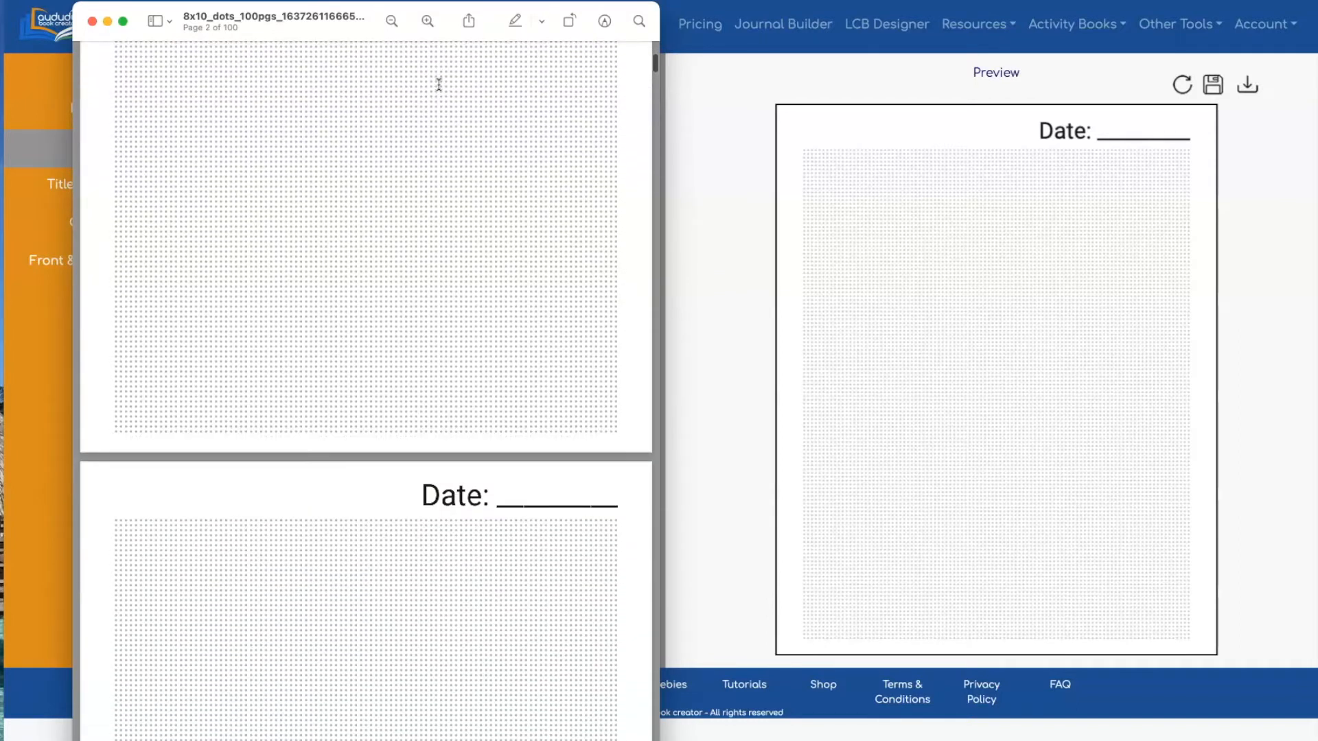
scroll(438, 84, down, 7)
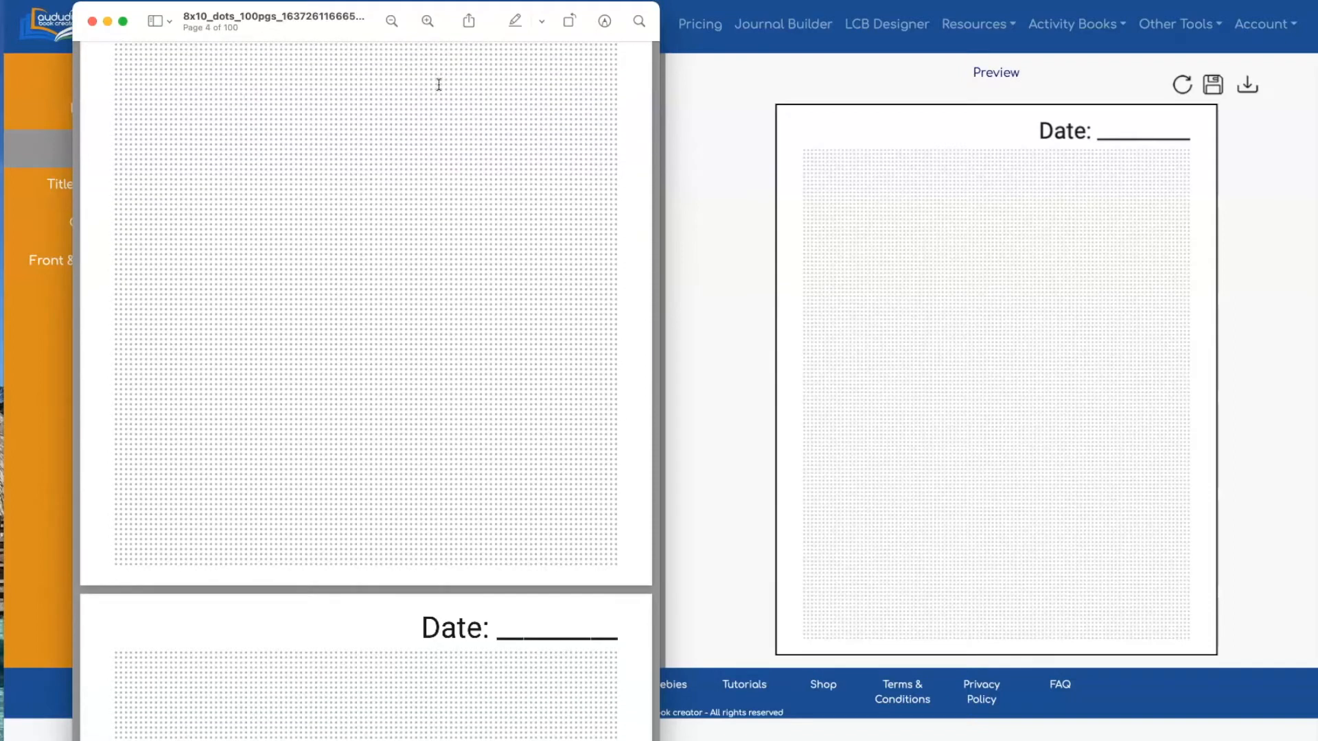
scroll(438, 84, up, 10)
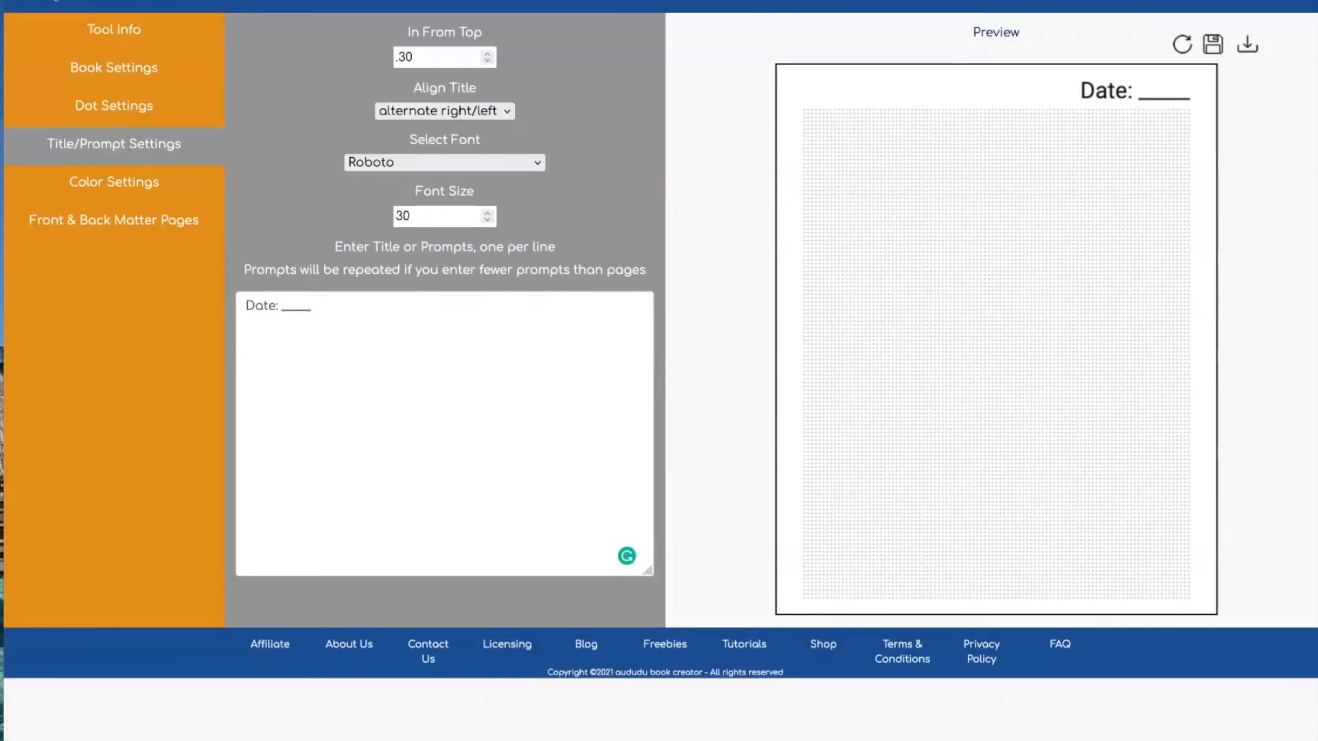
Add two front-matter pages: 8.5x11_Title Page and 8.5x11_copyright page
click(118, 220)
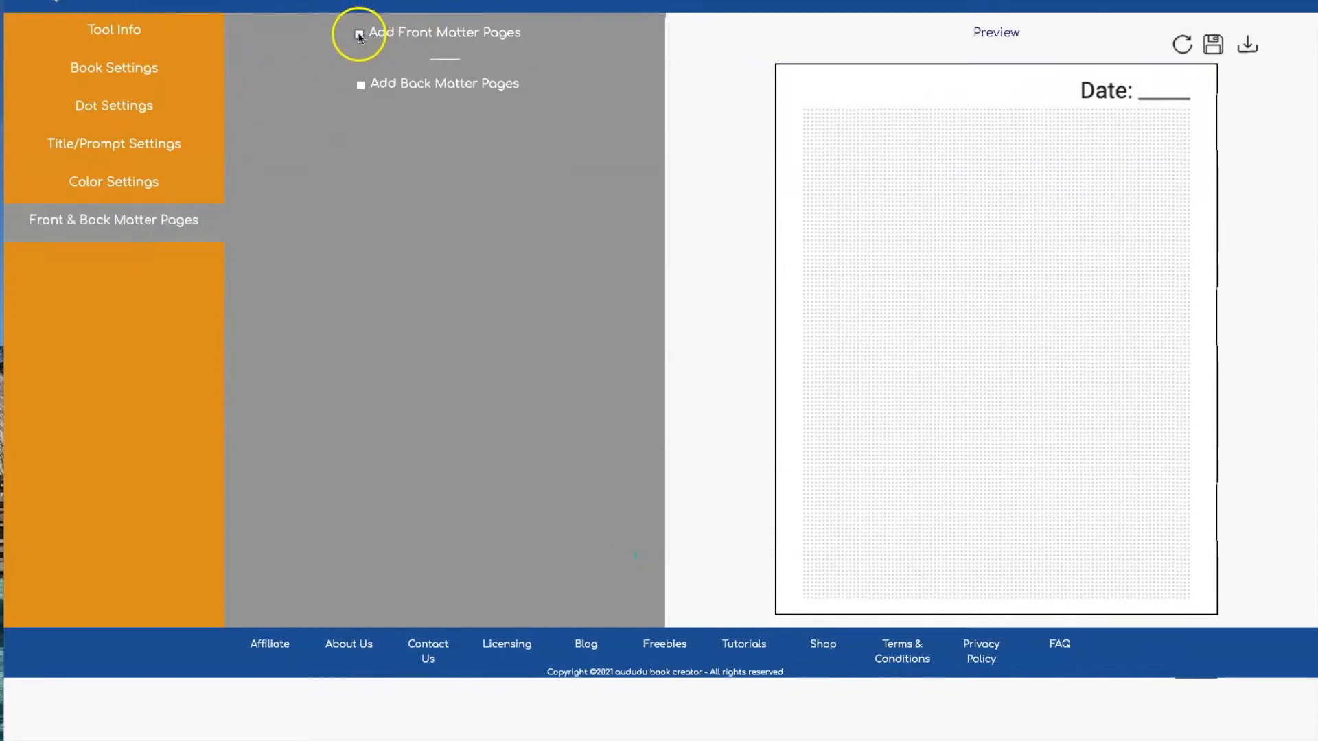
click(359, 34)
click(528, 107)
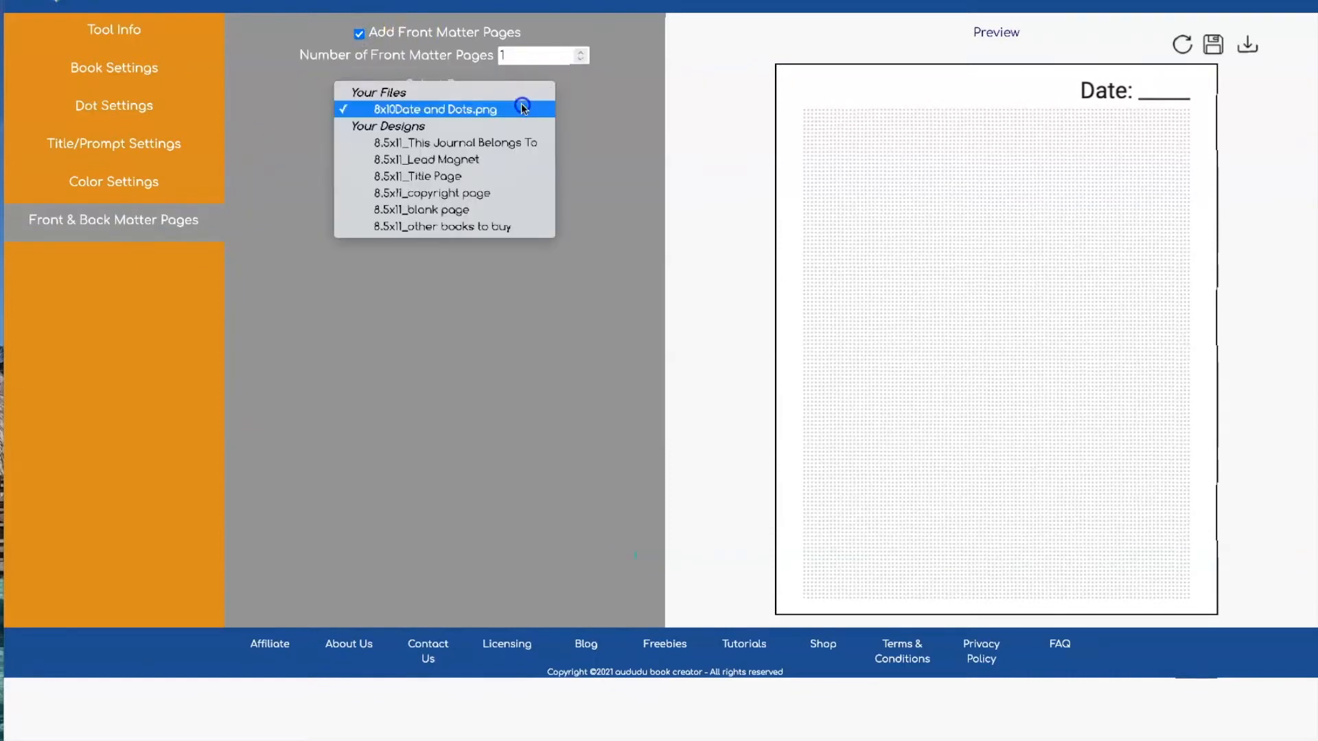
click(505, 173)
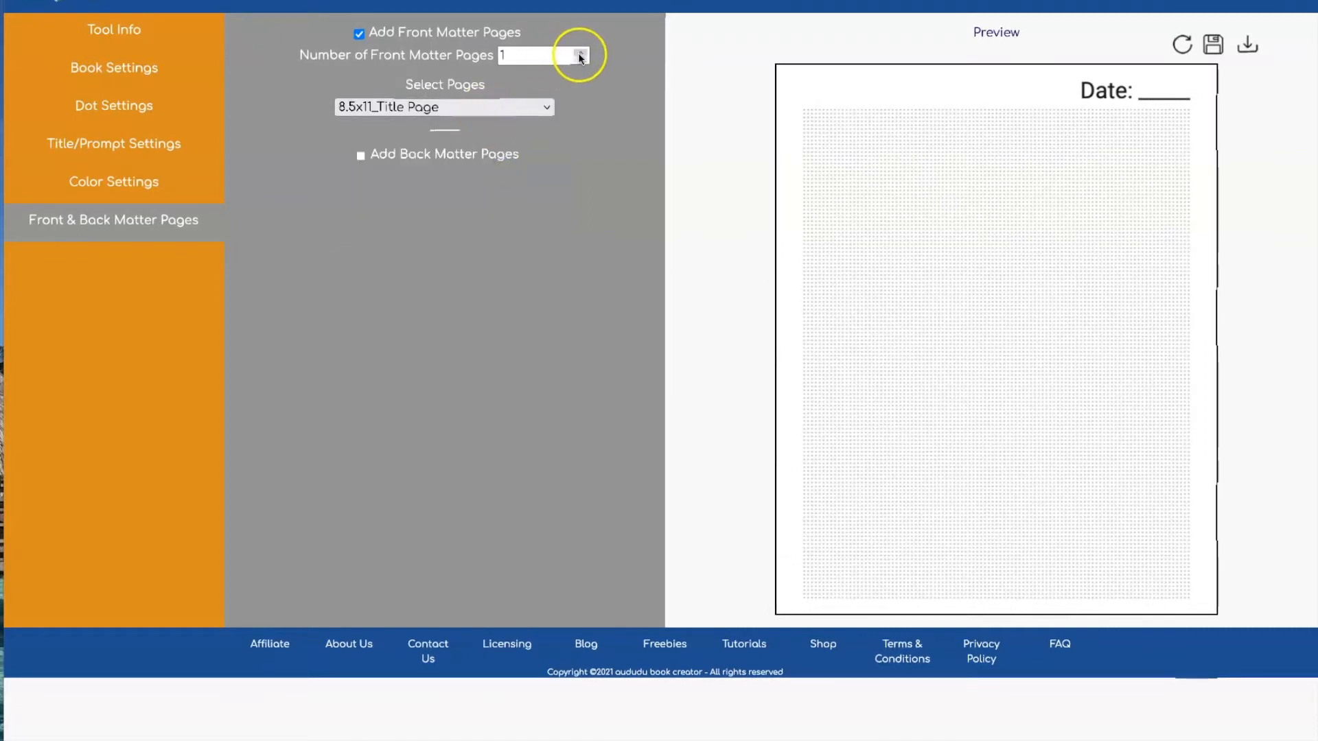
click(580, 53)
click(443, 126)
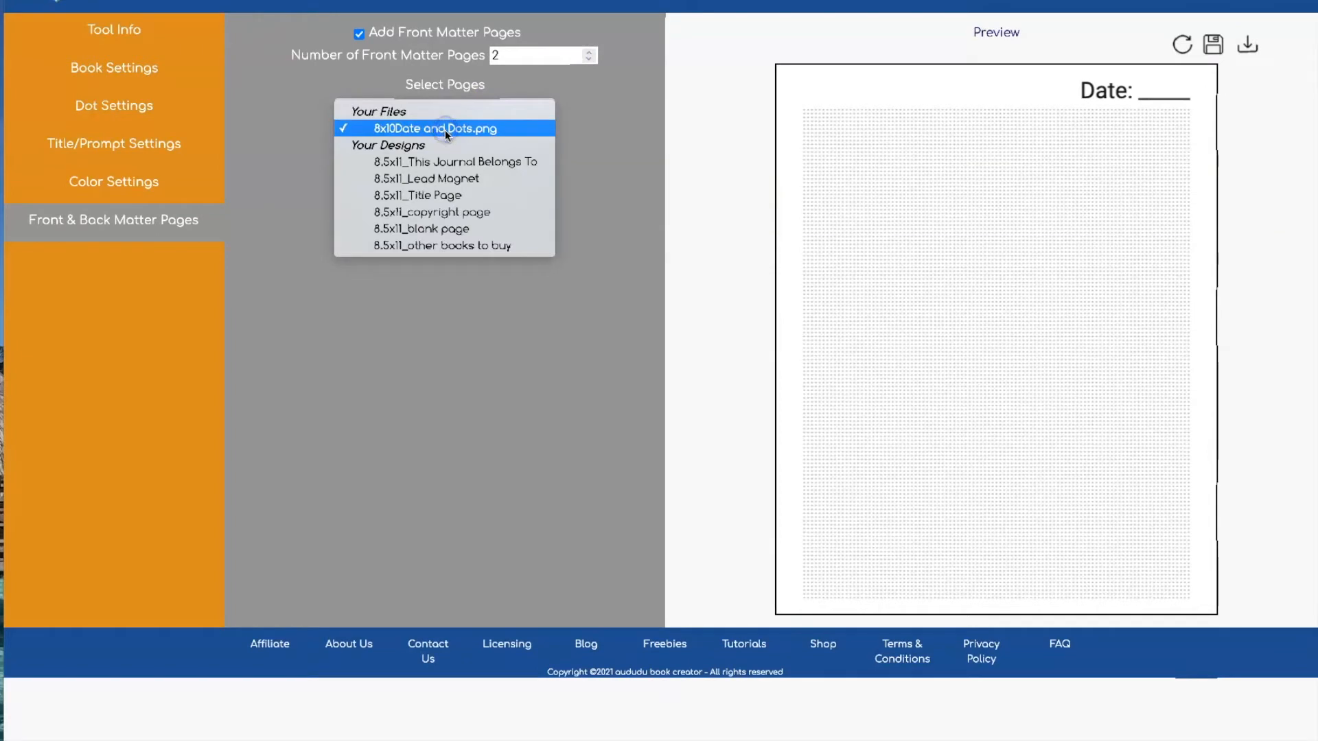
click(450, 209)
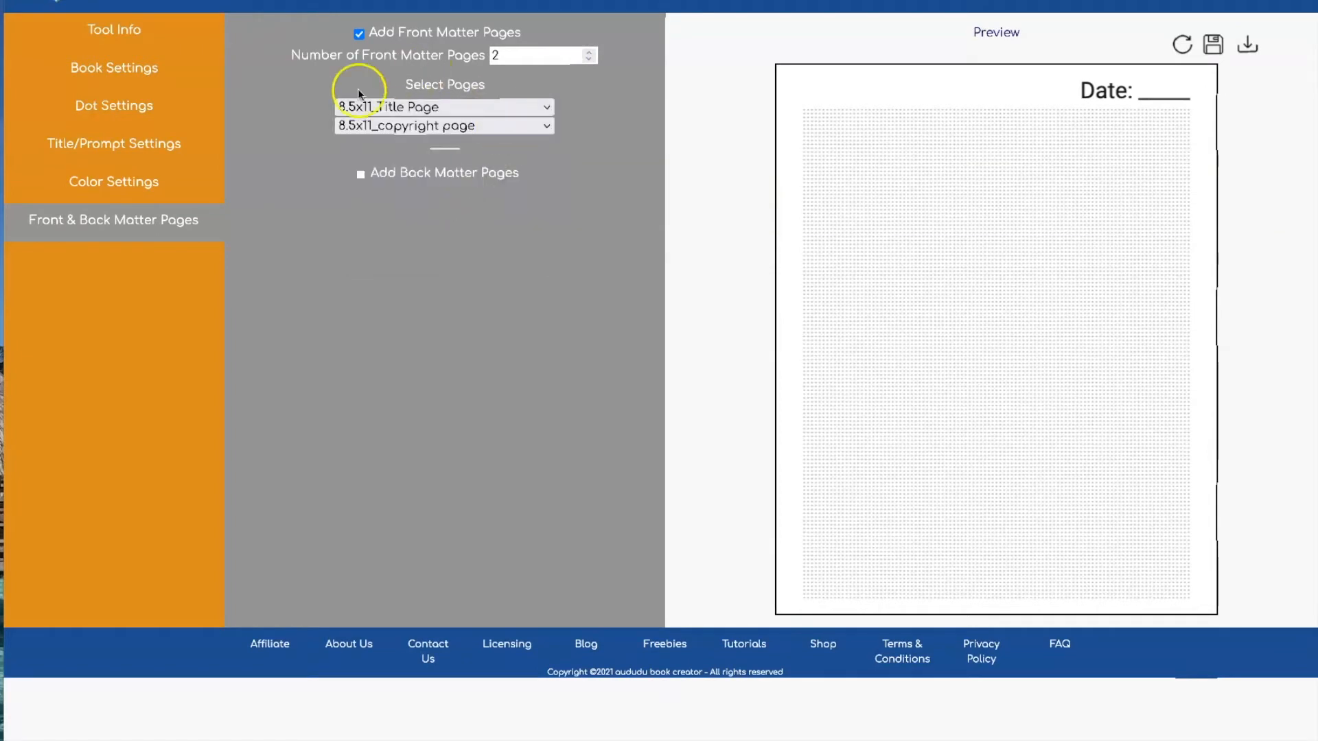
Add the 8.5x11_Lead Magnet back-matter page and download the journal as a PDF
click(360, 175)
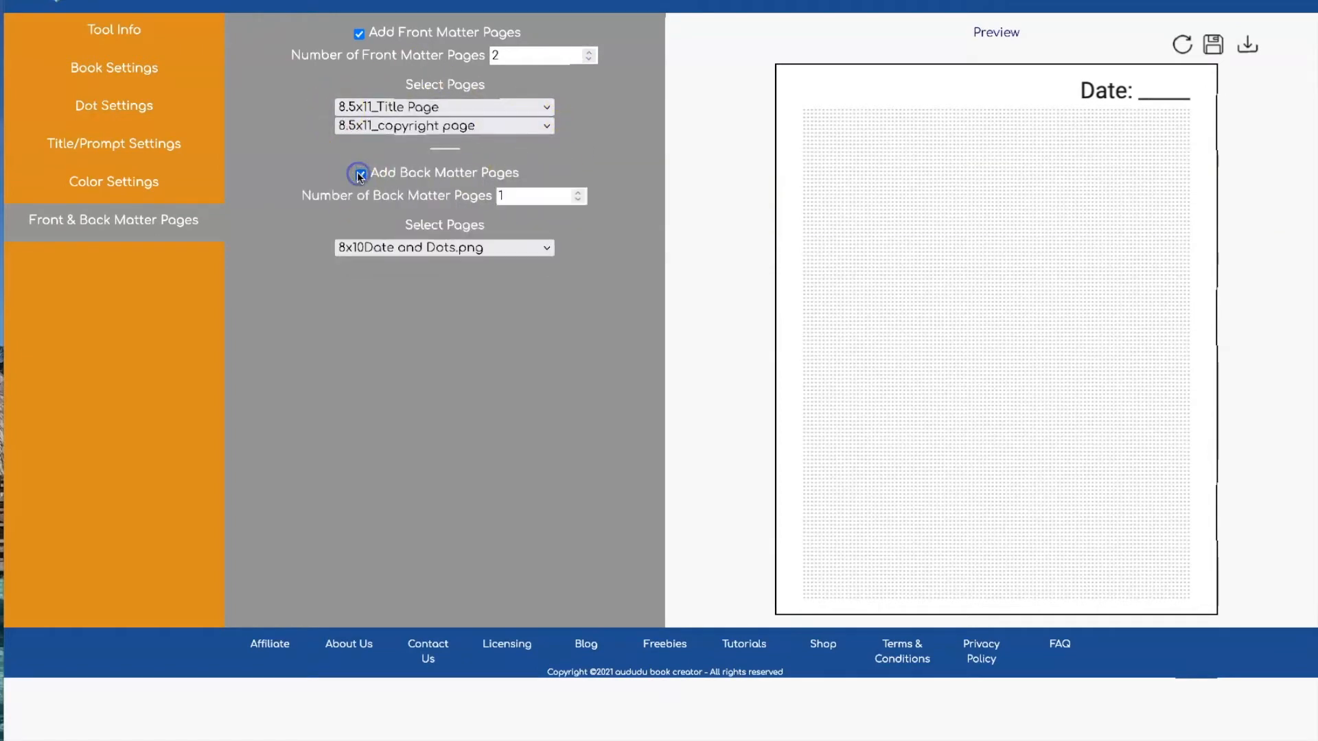
click(444, 247)
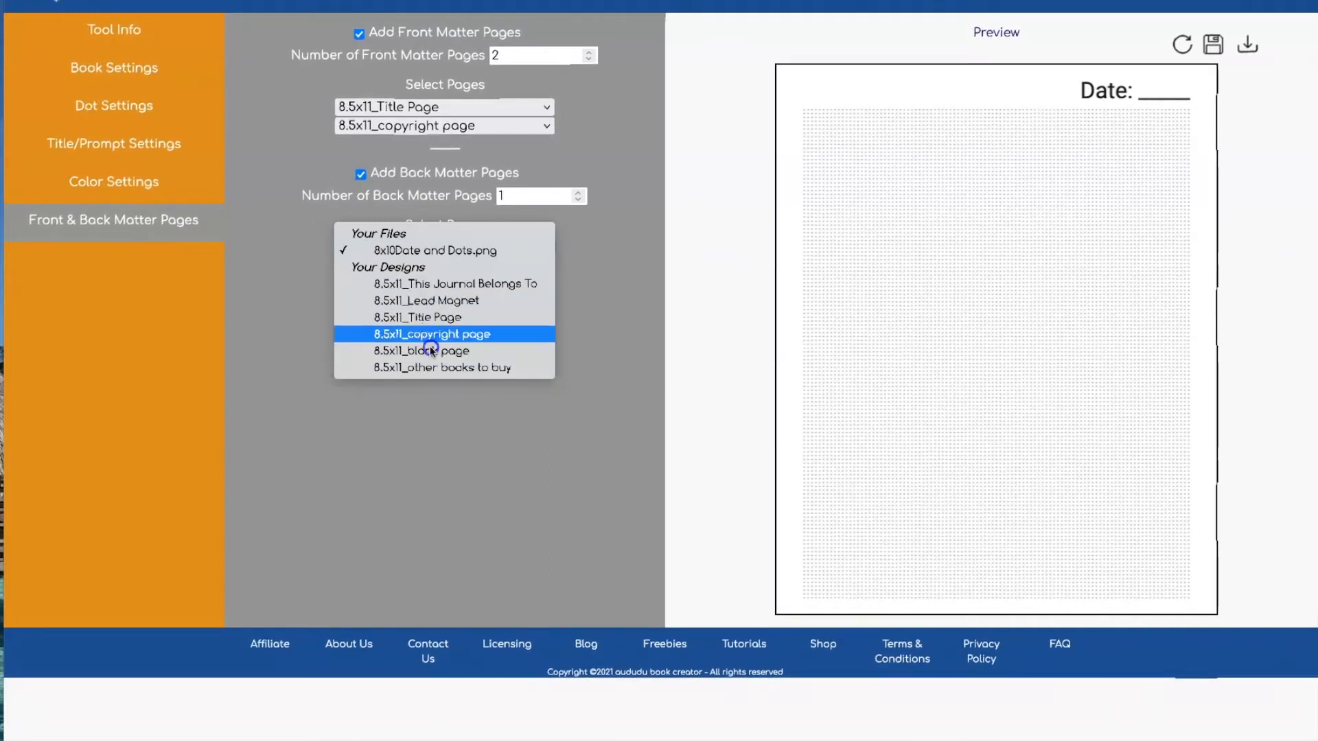
click(451, 304)
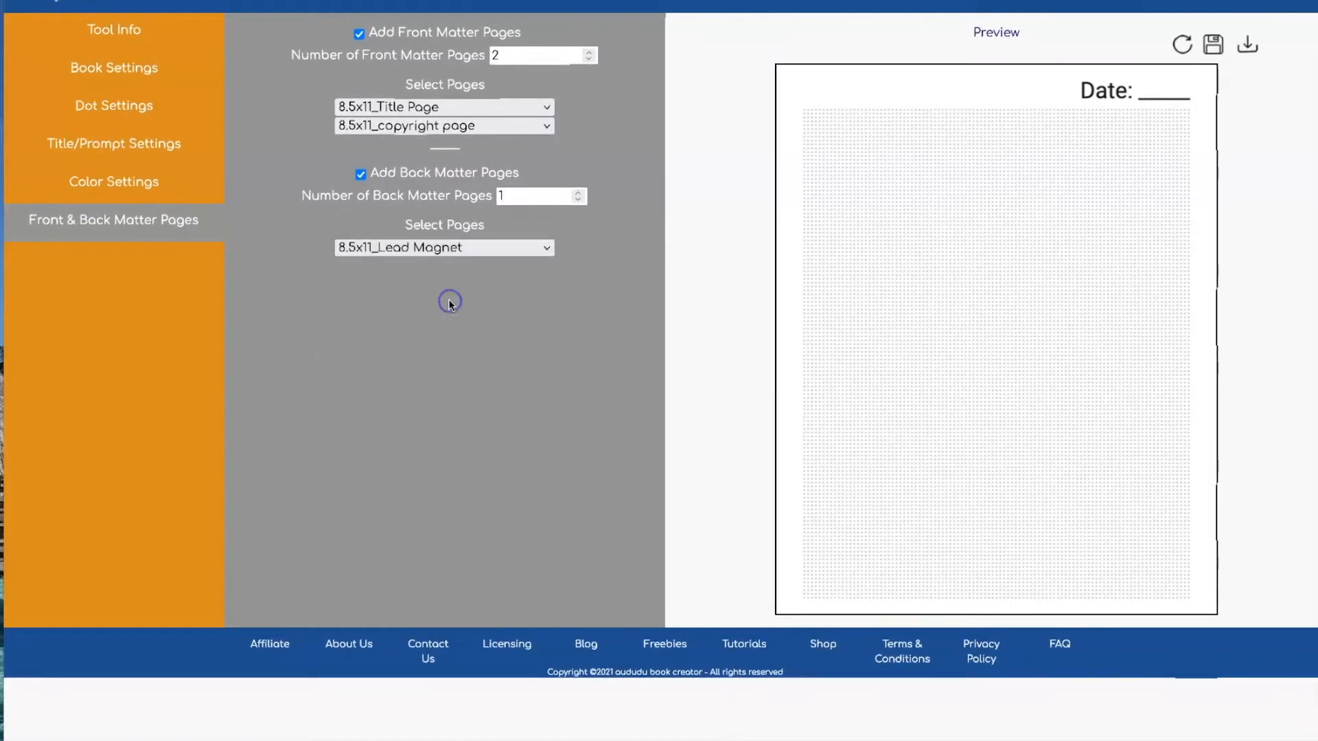
click(1246, 47)
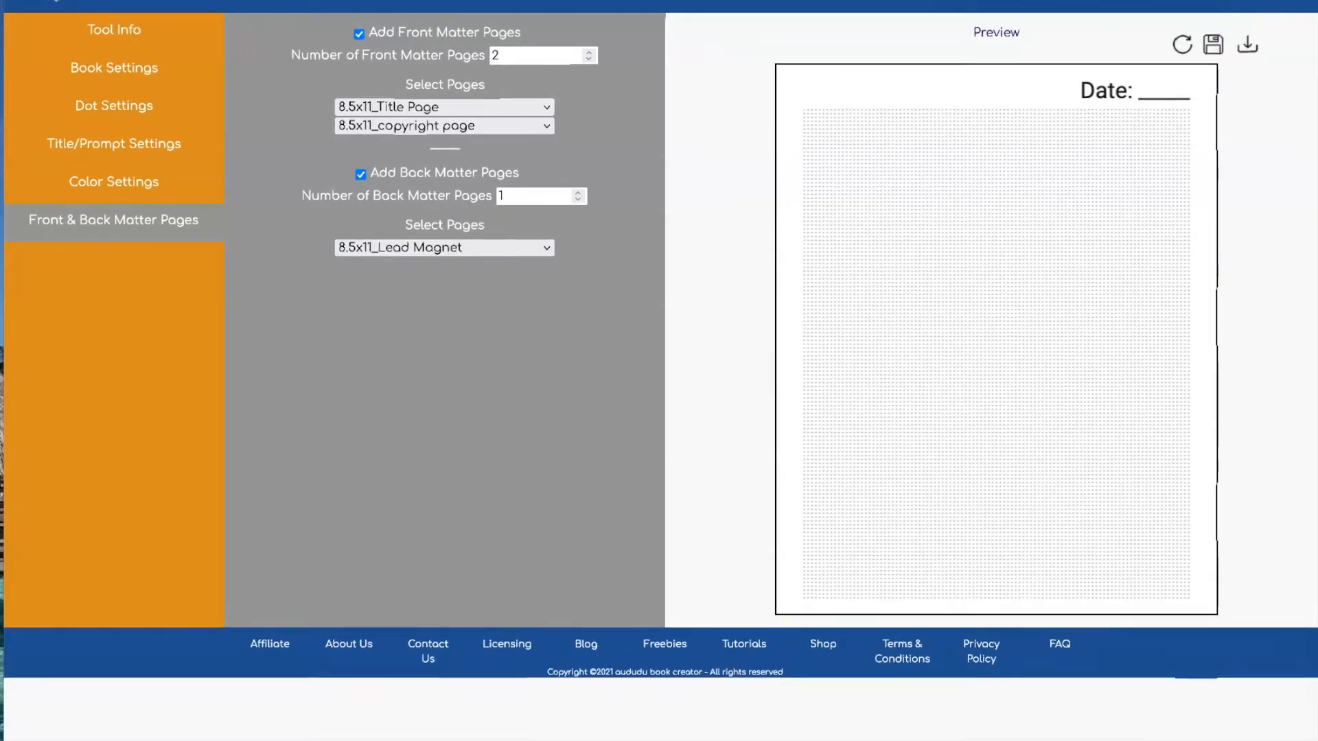
Open the downloaded journal PDF from the Downloads stack and fit its Preview window on screen
click(1068, 739)
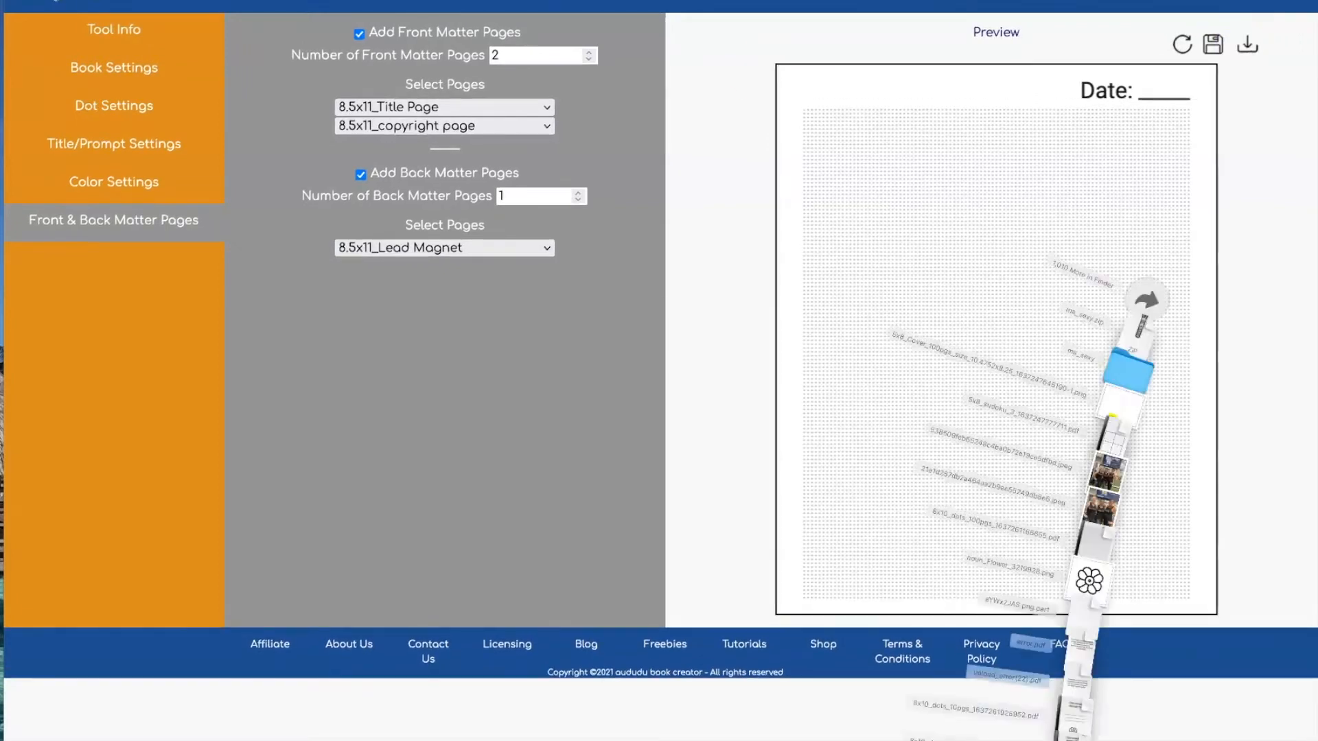
click(1068, 740)
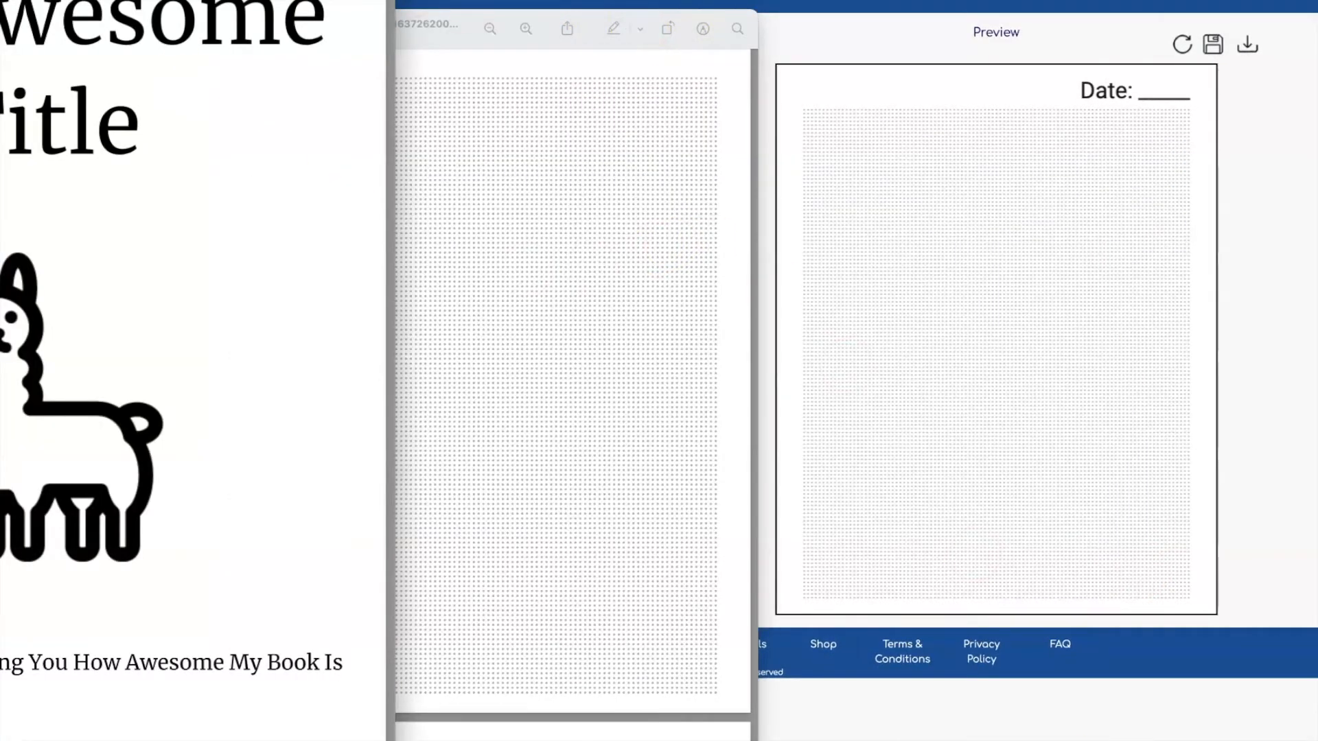
drag(218, 0, 580, 2)
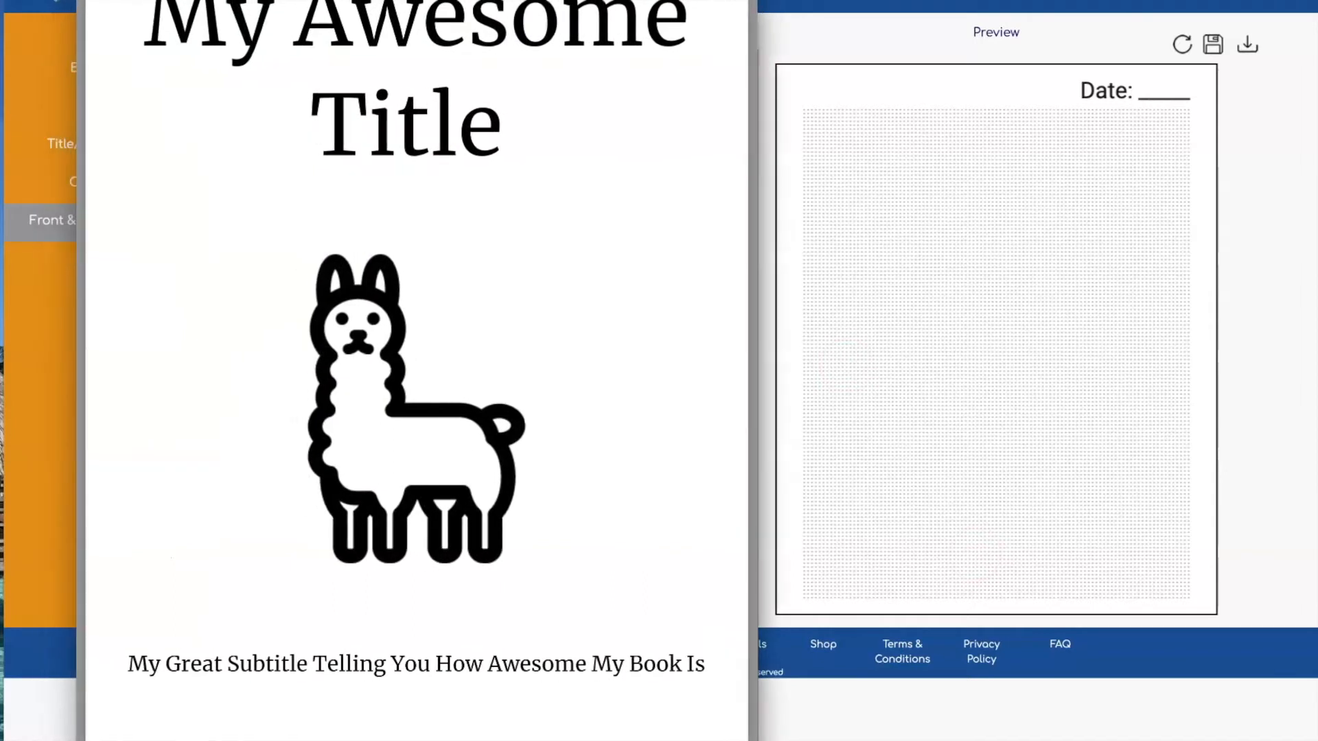
drag(757, 2, 726, 63)
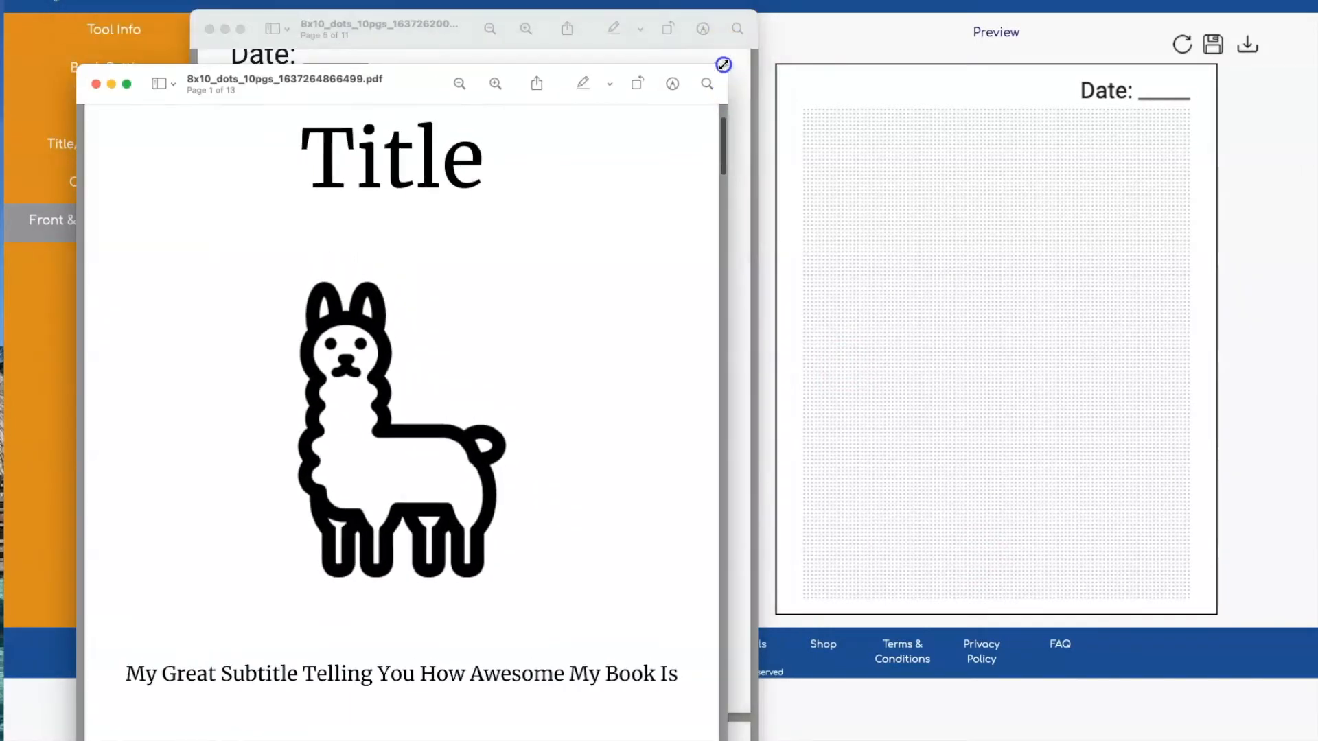
drag(422, 81, 444, 1)
Scroll through the title, copyright, dot-grid and Lead Magnet QR-code pages
scroll(599, 209, up, 3)
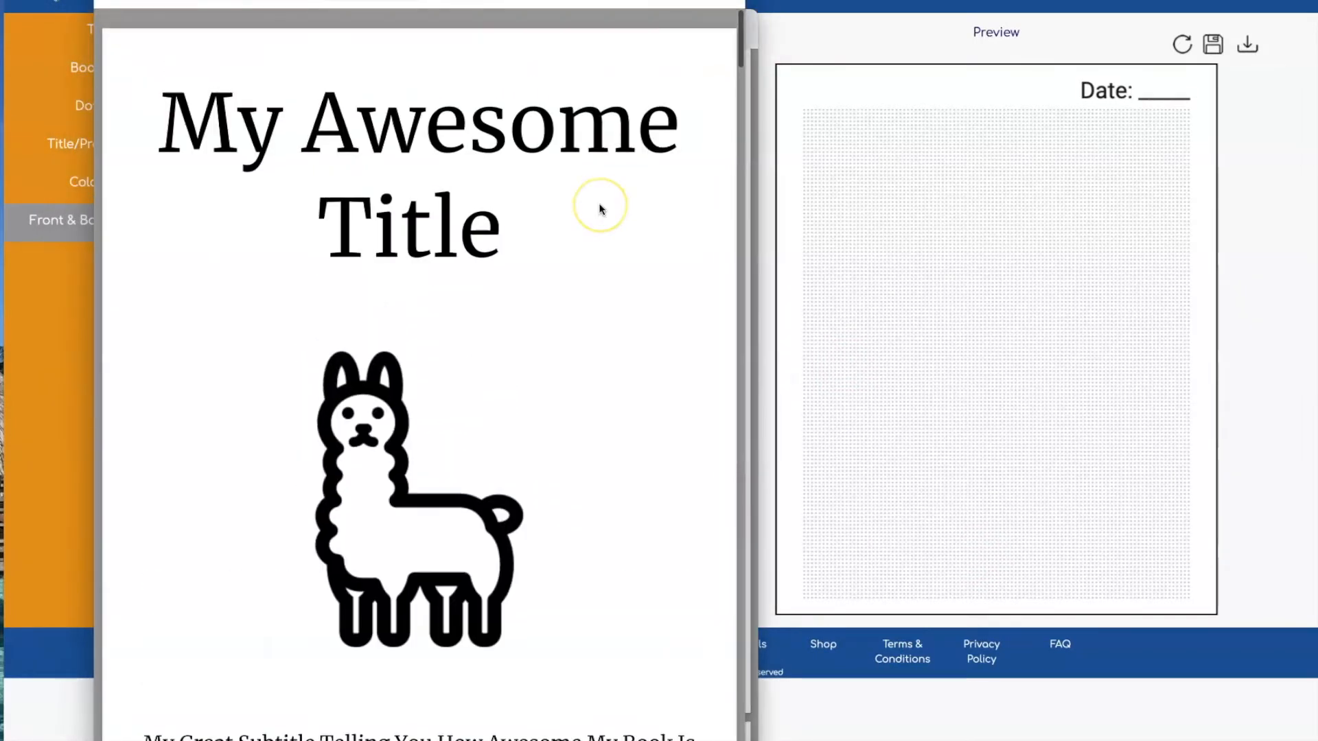
scroll(600, 210, down, 2)
scroll(599, 209, down, 4)
scroll(599, 209, down, 5)
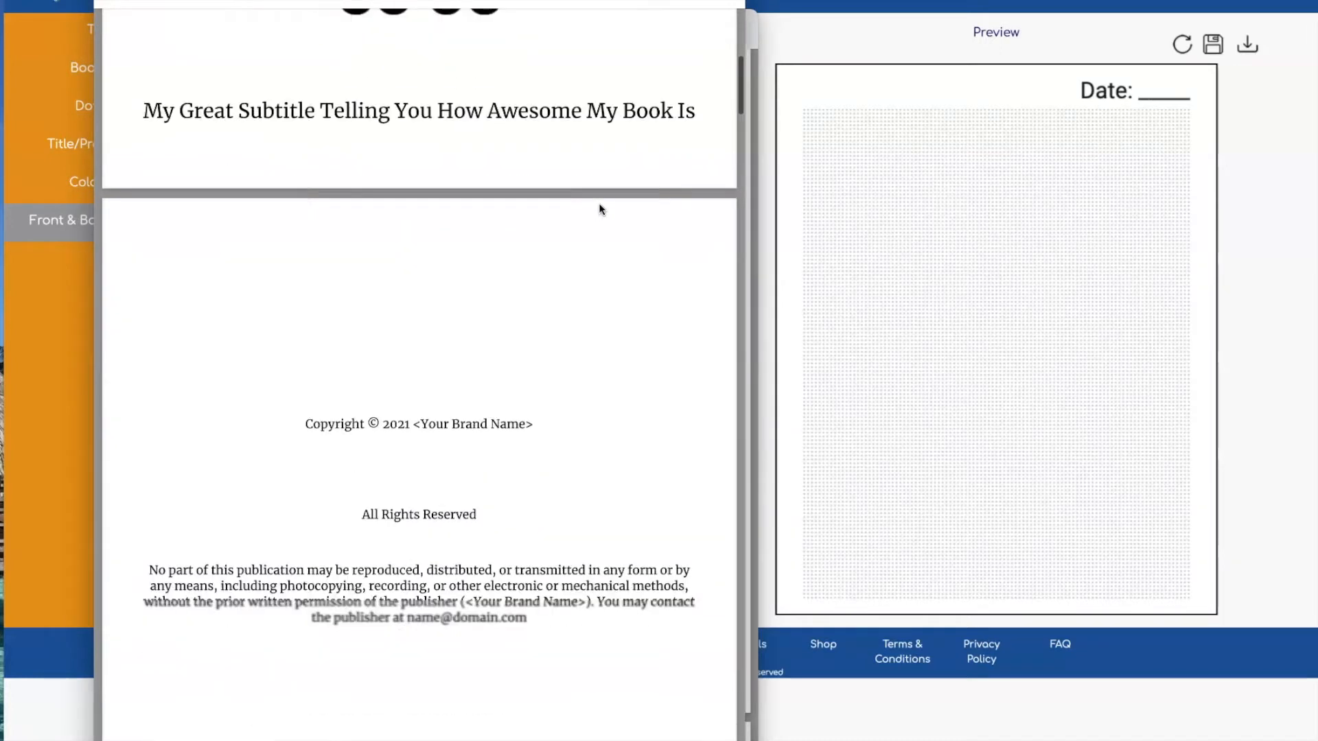
scroll(599, 209, down, 6)
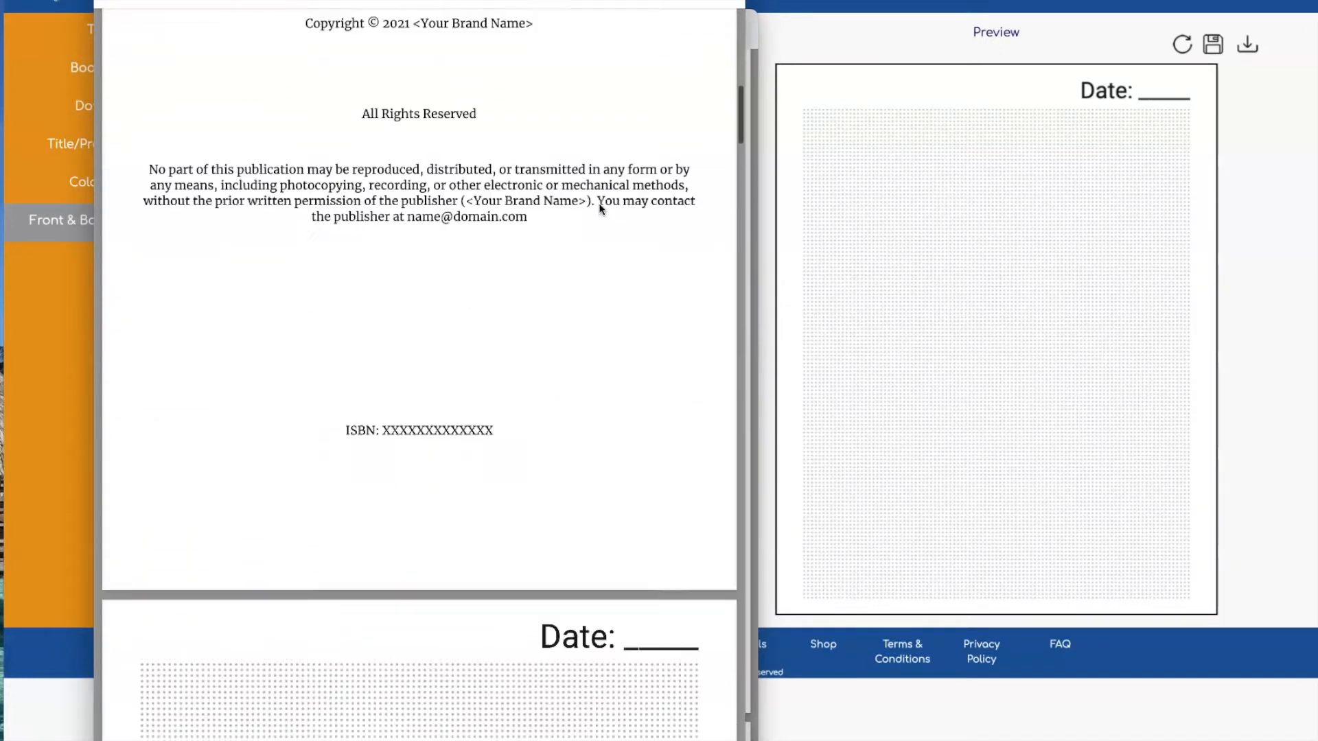
scroll(599, 209, down, 1)
scroll(599, 209, down, 12)
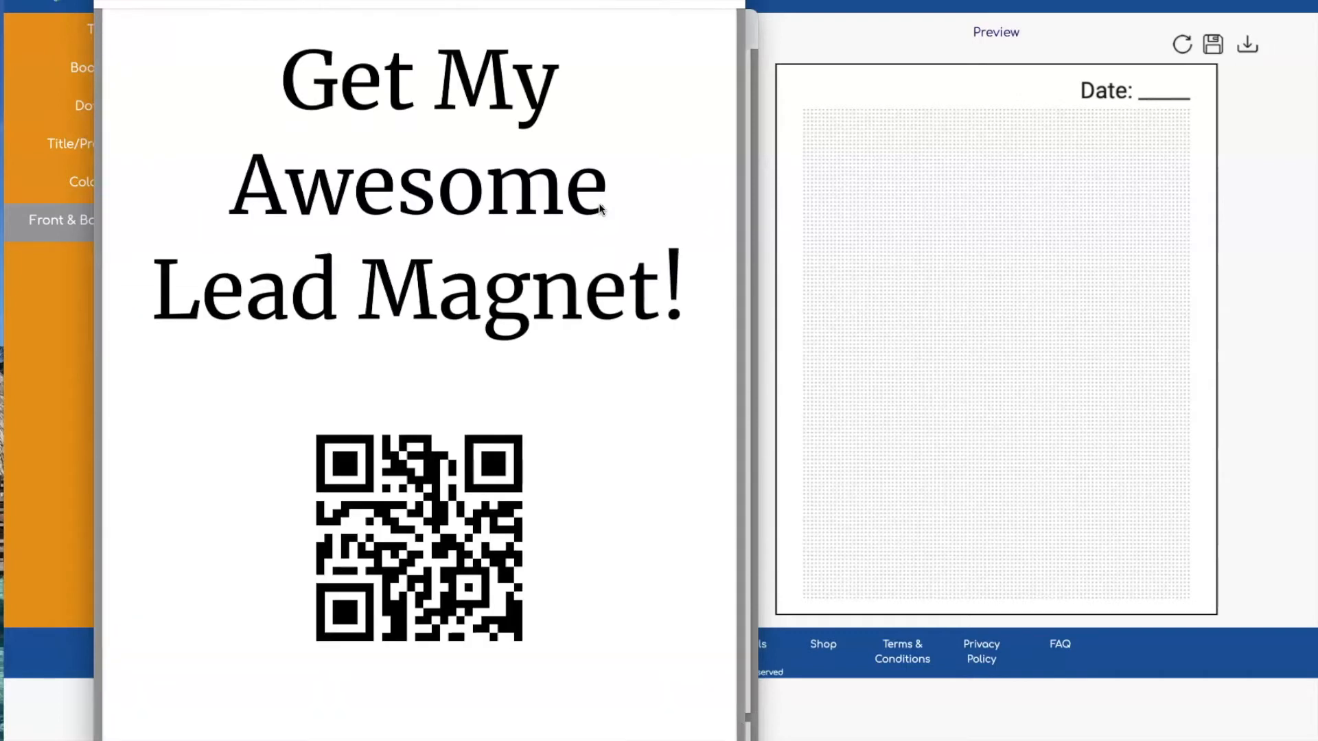
scroll(599, 209, up, 2)
scroll(599, 209, down, 3)
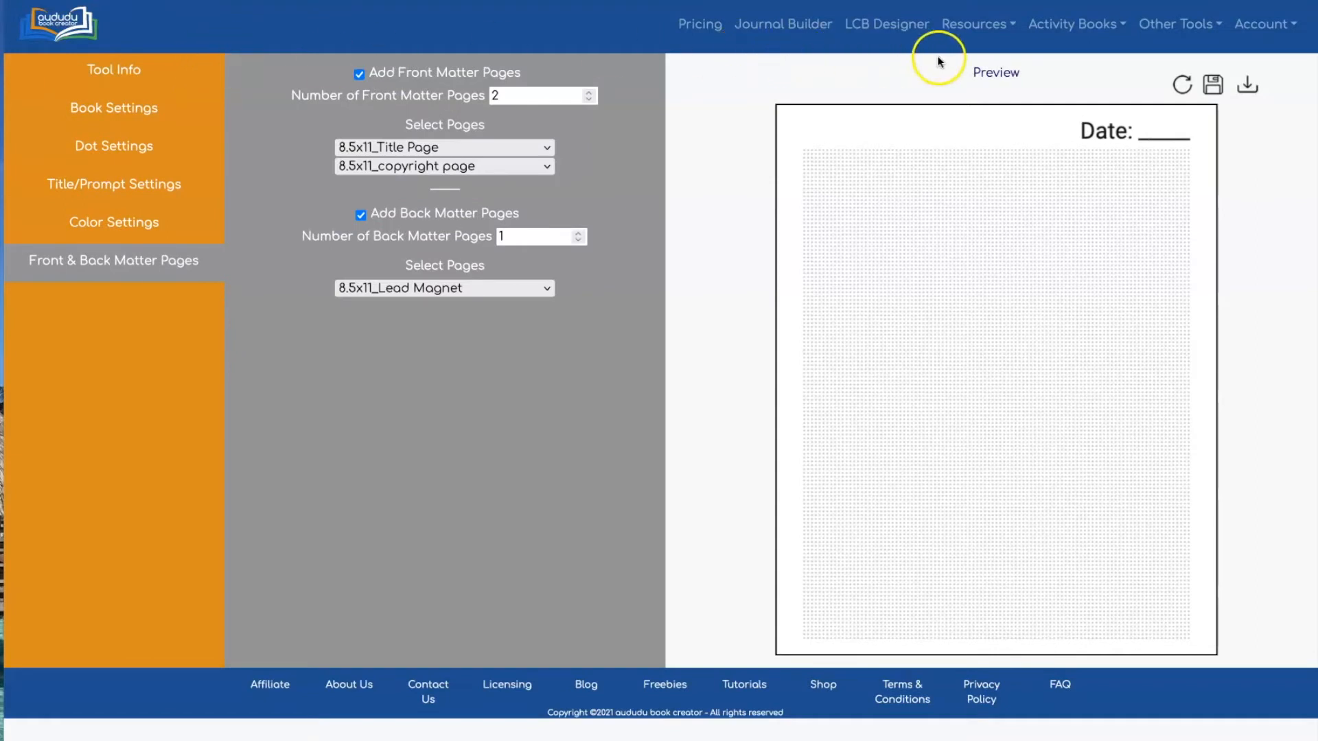
Switch to the Lined Journal Tool under Other Tools and show its Tool Info overview
click(1174, 31)
click(1177, 83)
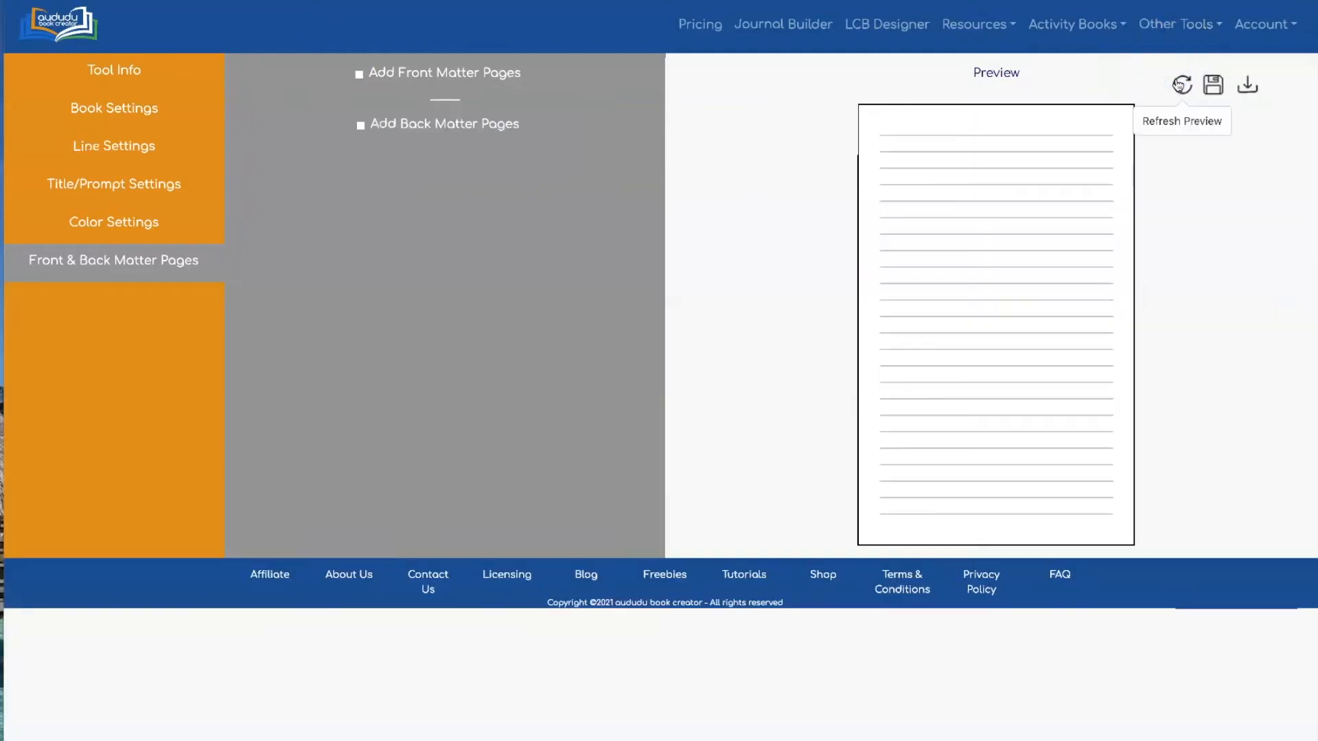
click(122, 66)
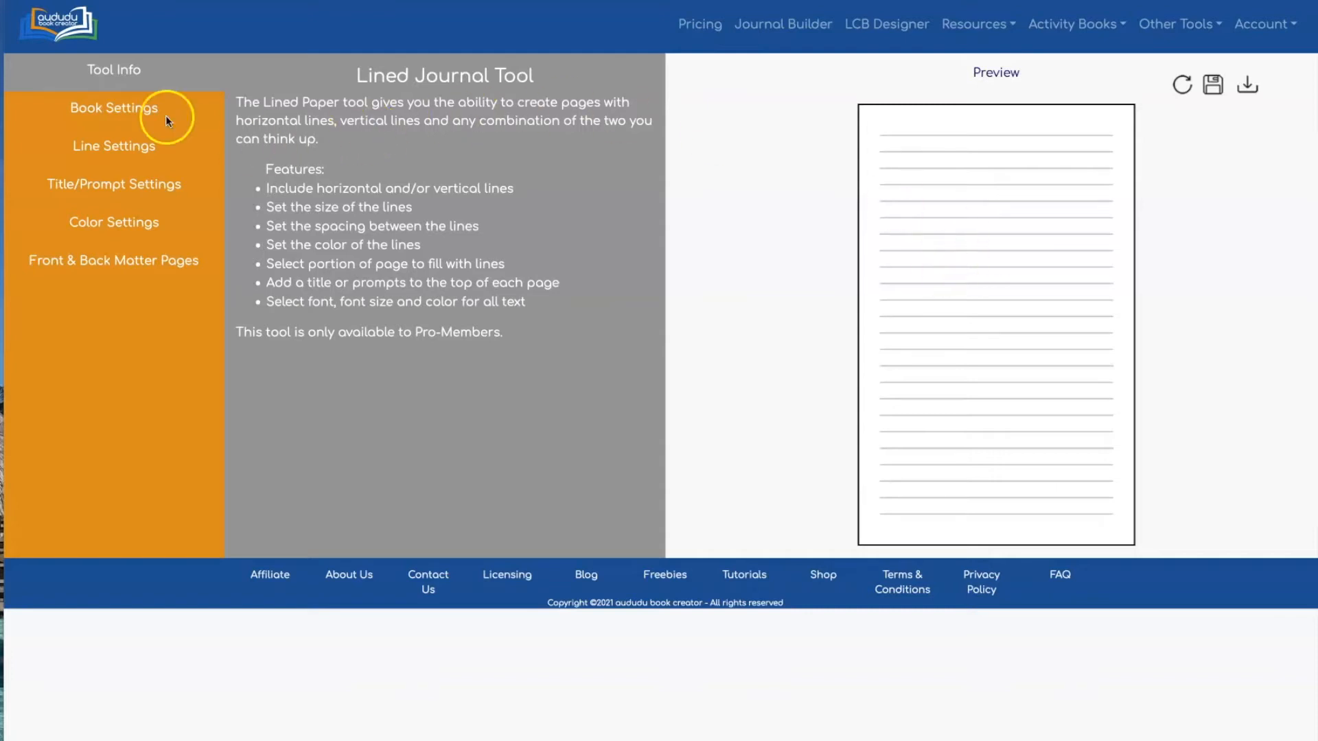
Set the trim size to 8" X 10", preview full bleed, then turn full bleed back off
click(118, 107)
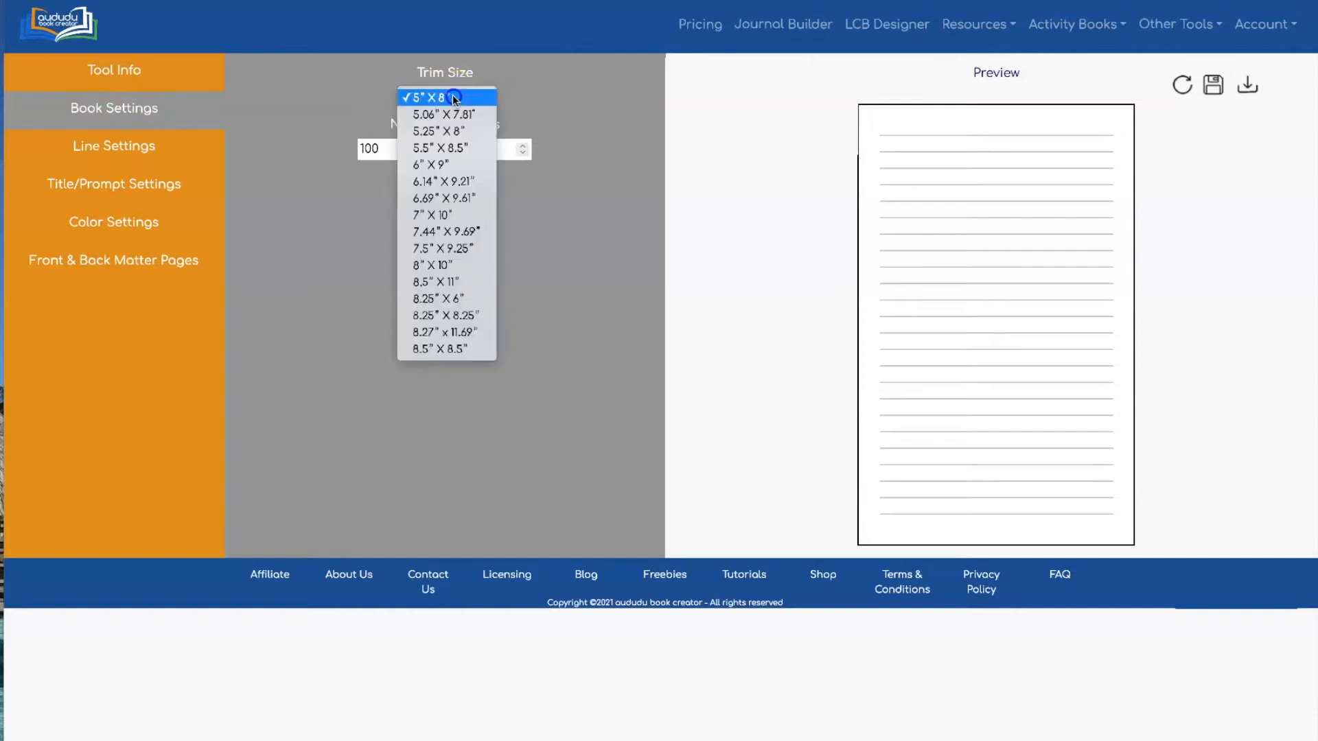
click(453, 265)
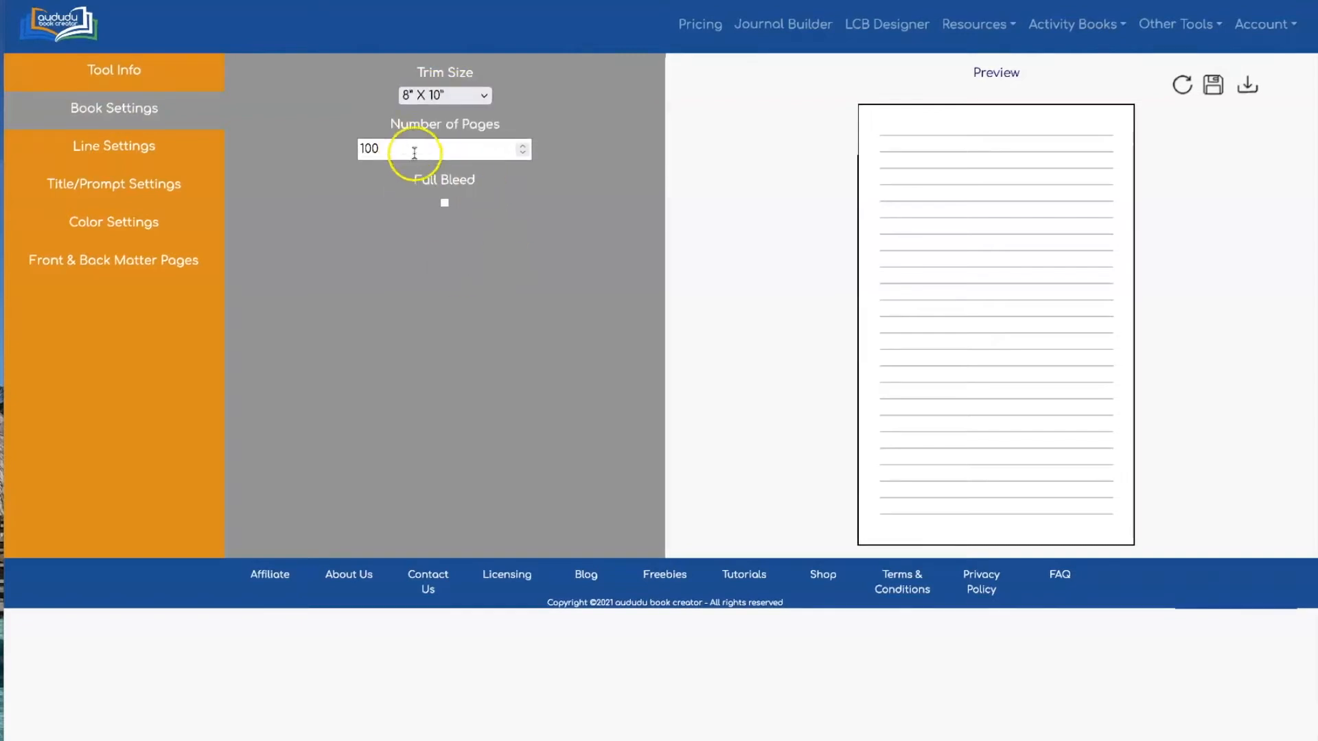
click(445, 202)
click(1181, 85)
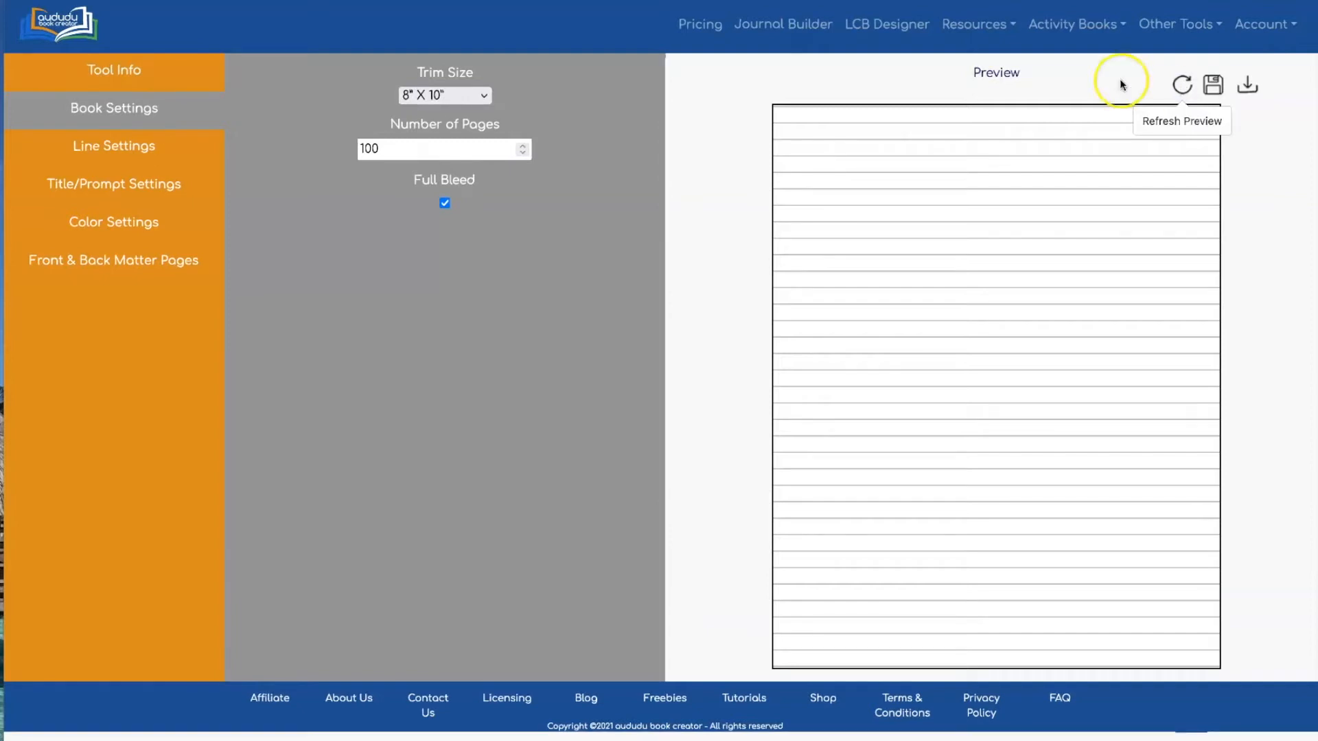
click(445, 202)
click(1181, 85)
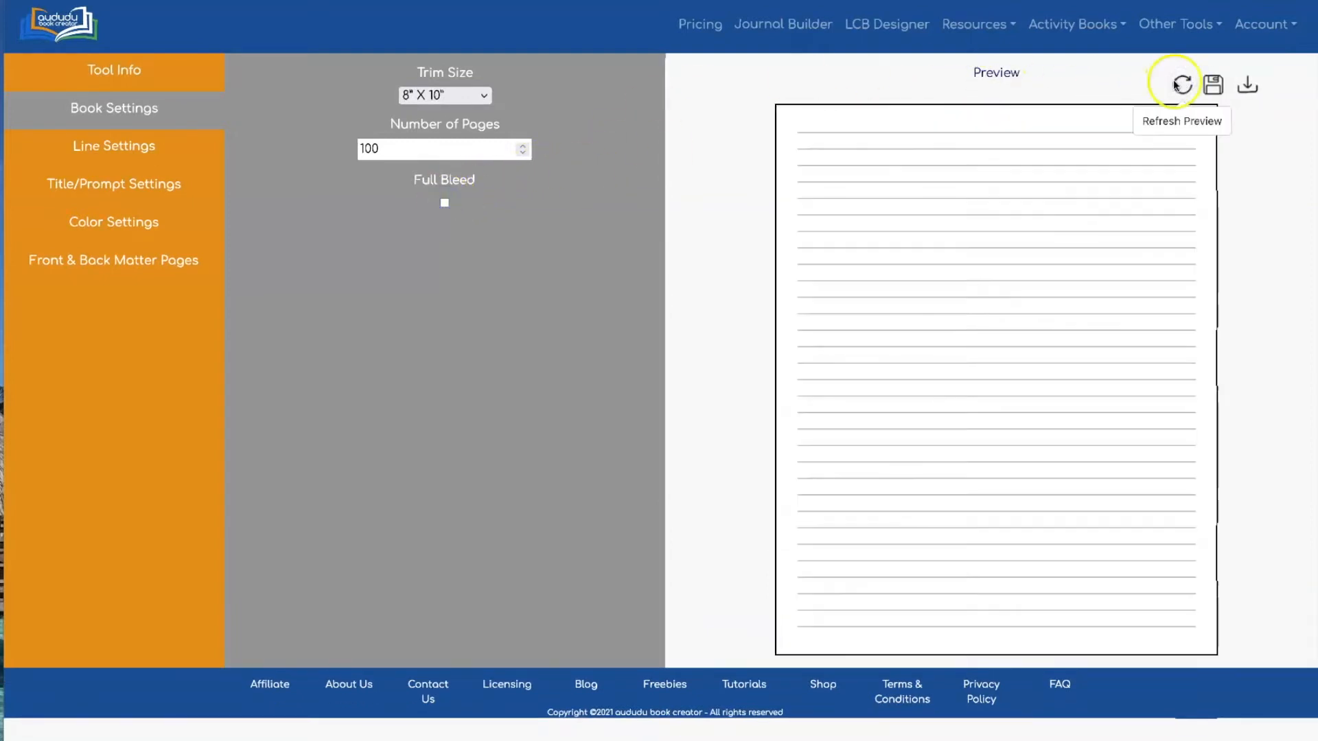
click(108, 146)
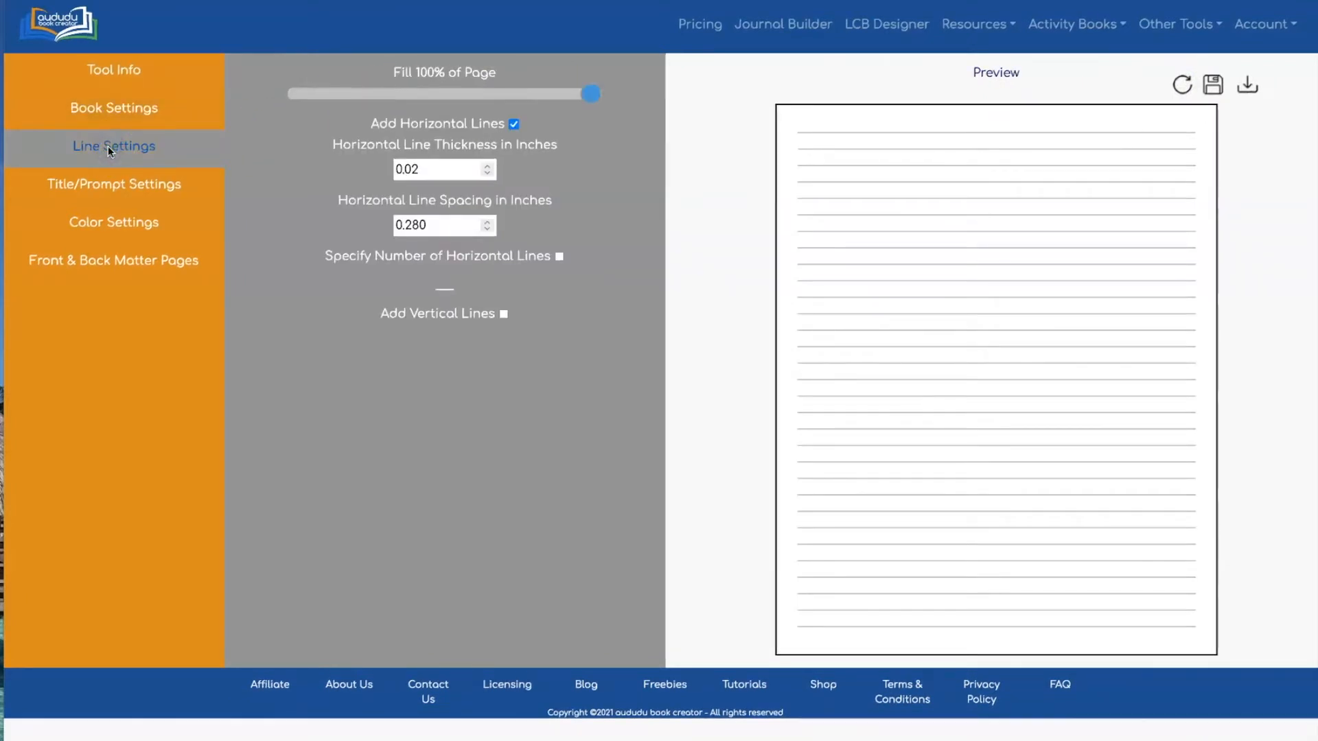
Set the line fill to 90% and add one vertical line starting at 1.00
drag(596, 102, 564, 101)
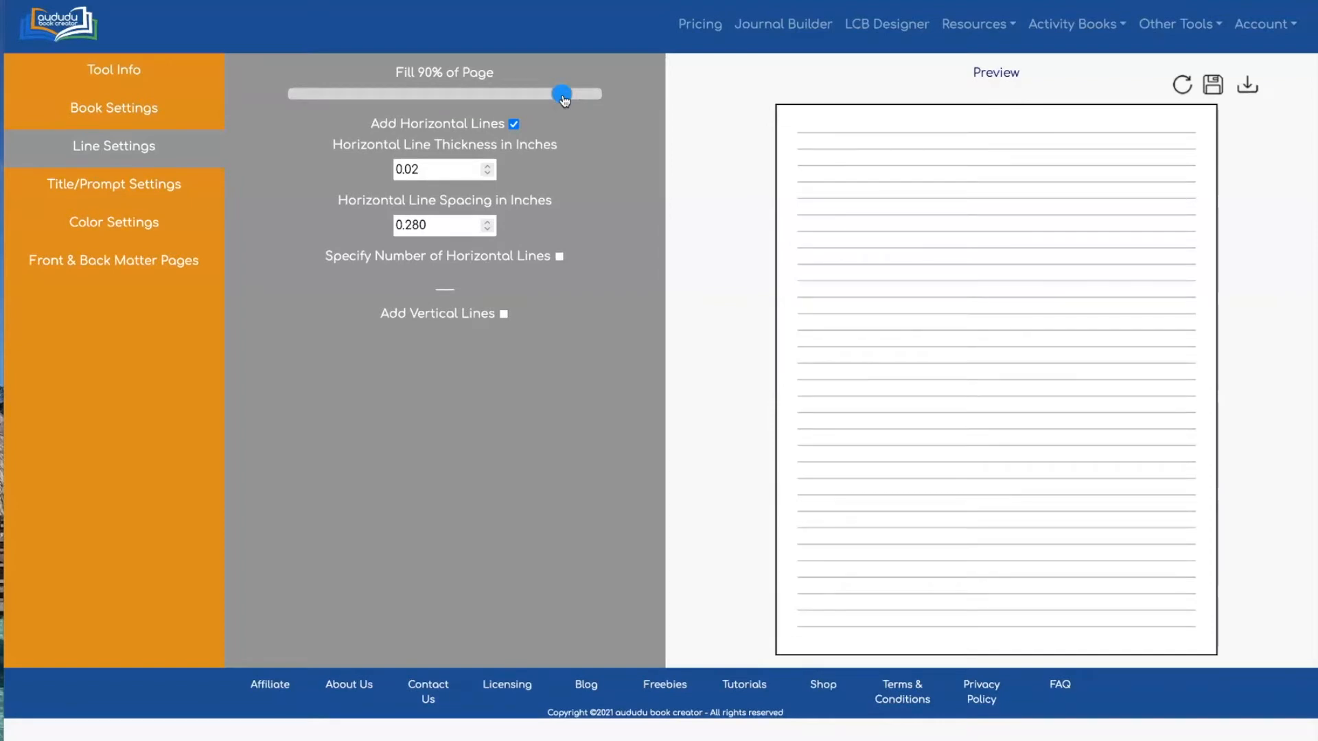
click(706, 107)
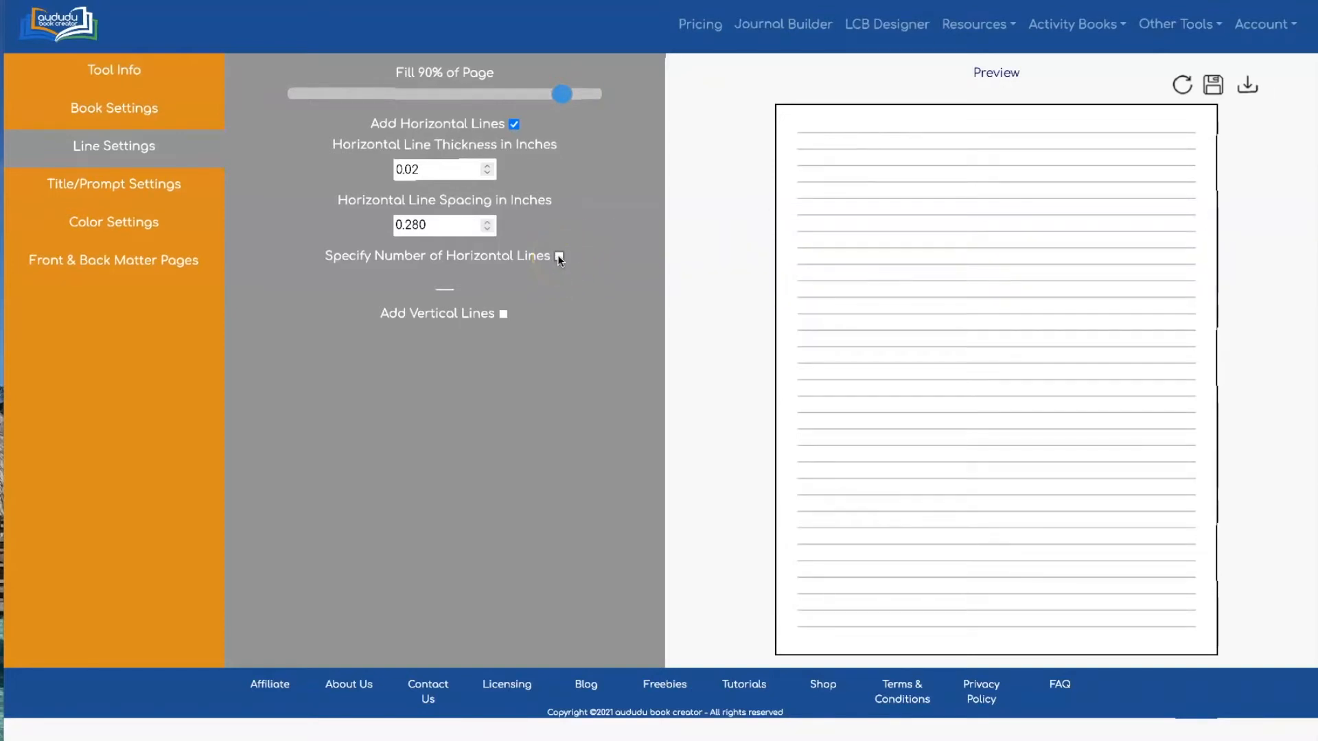
click(503, 314)
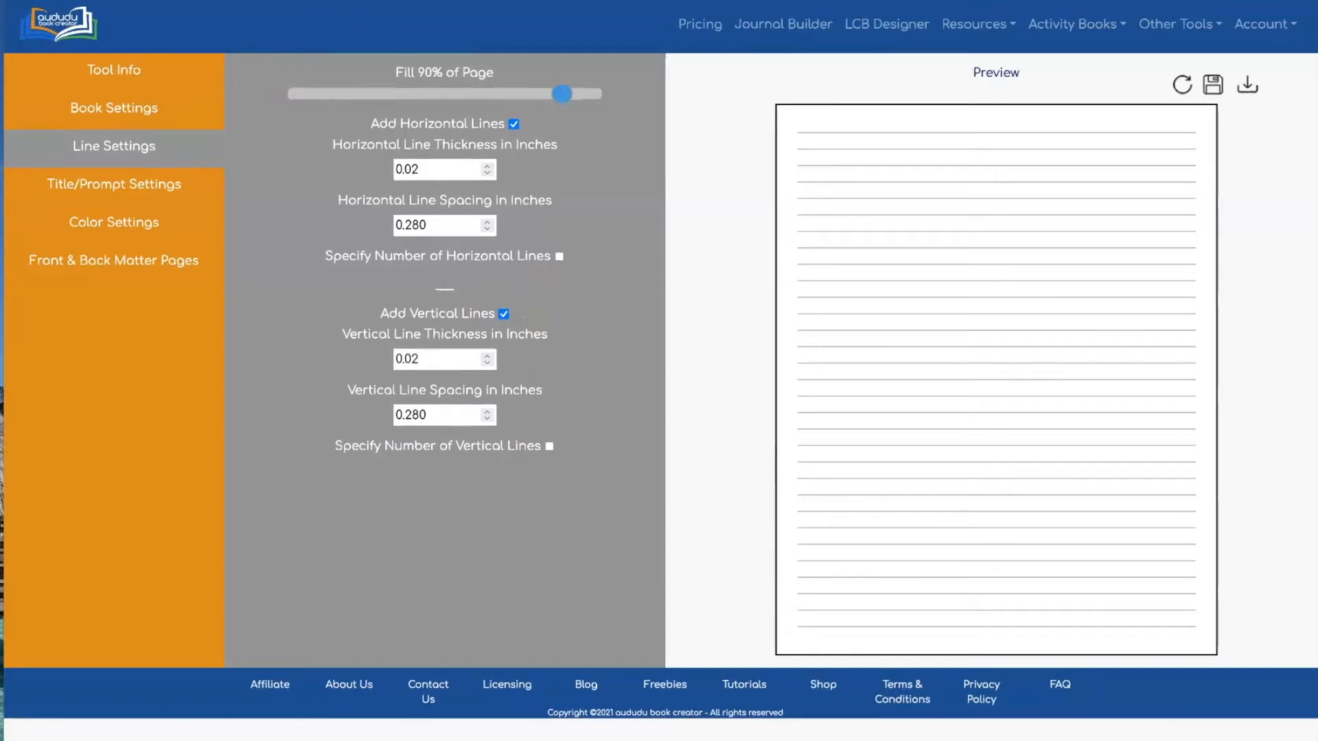
click(628, 179)
click(549, 445)
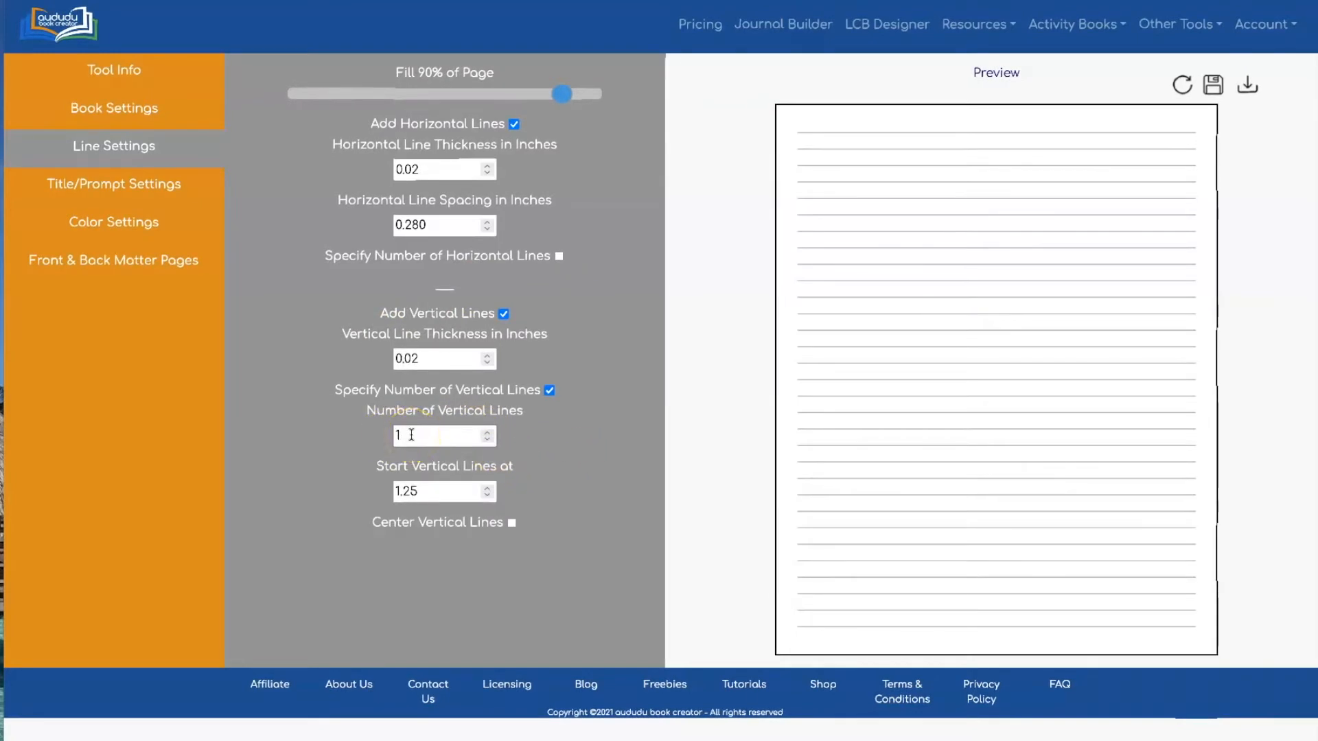
click(412, 492)
key(BackSpace)
key(BackSpace)
text(00)
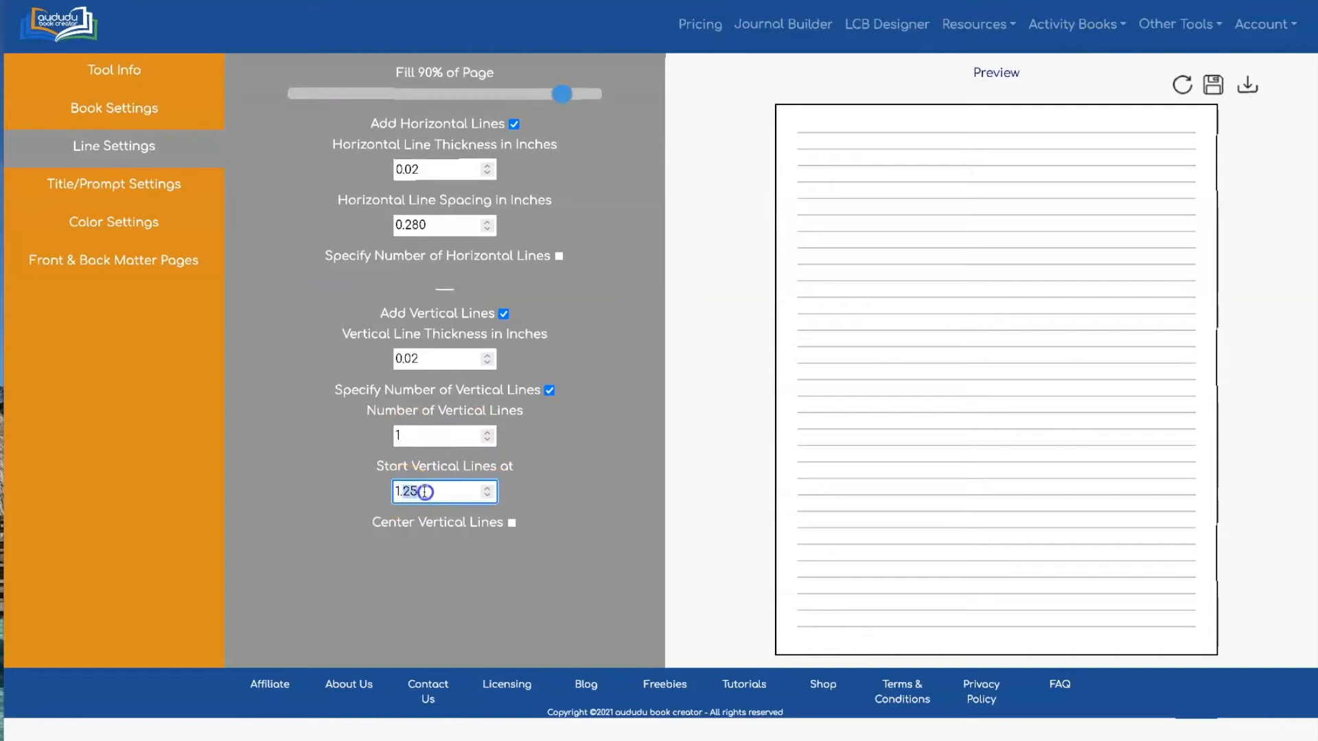
click(573, 456)
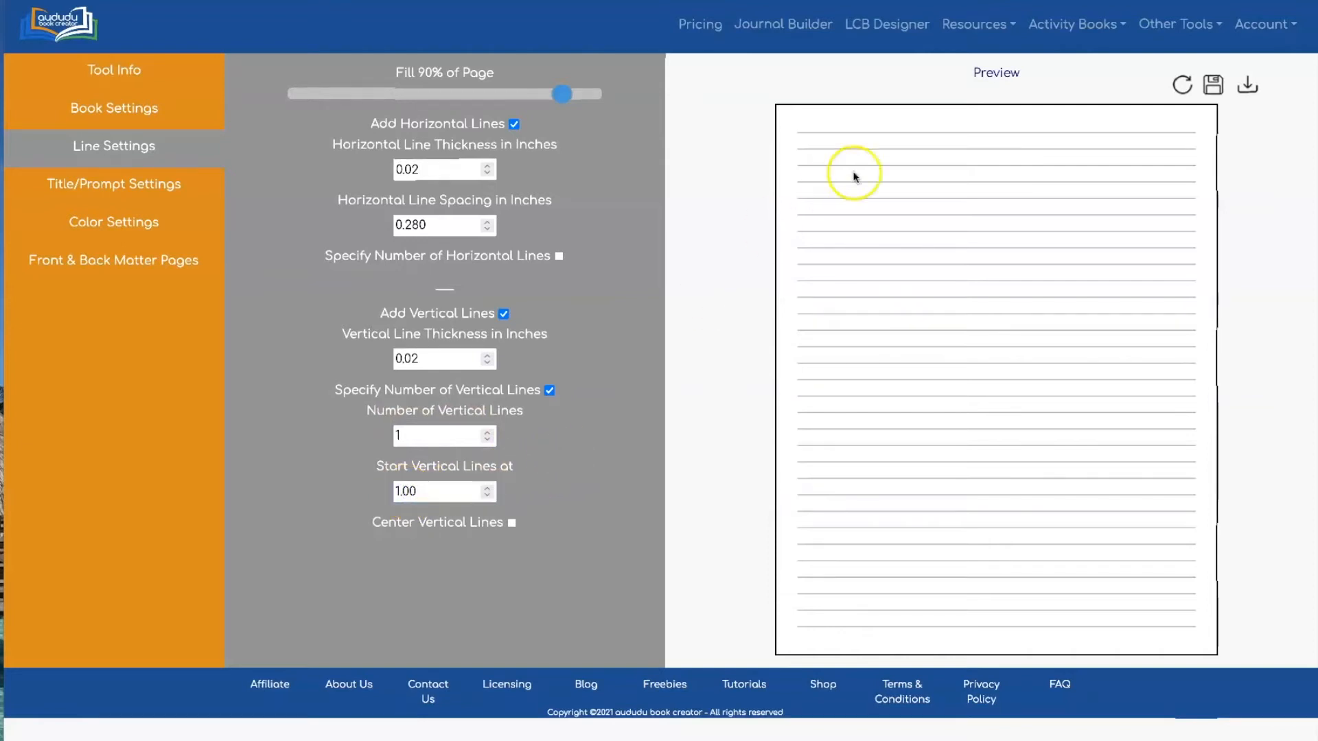
click(1178, 83)
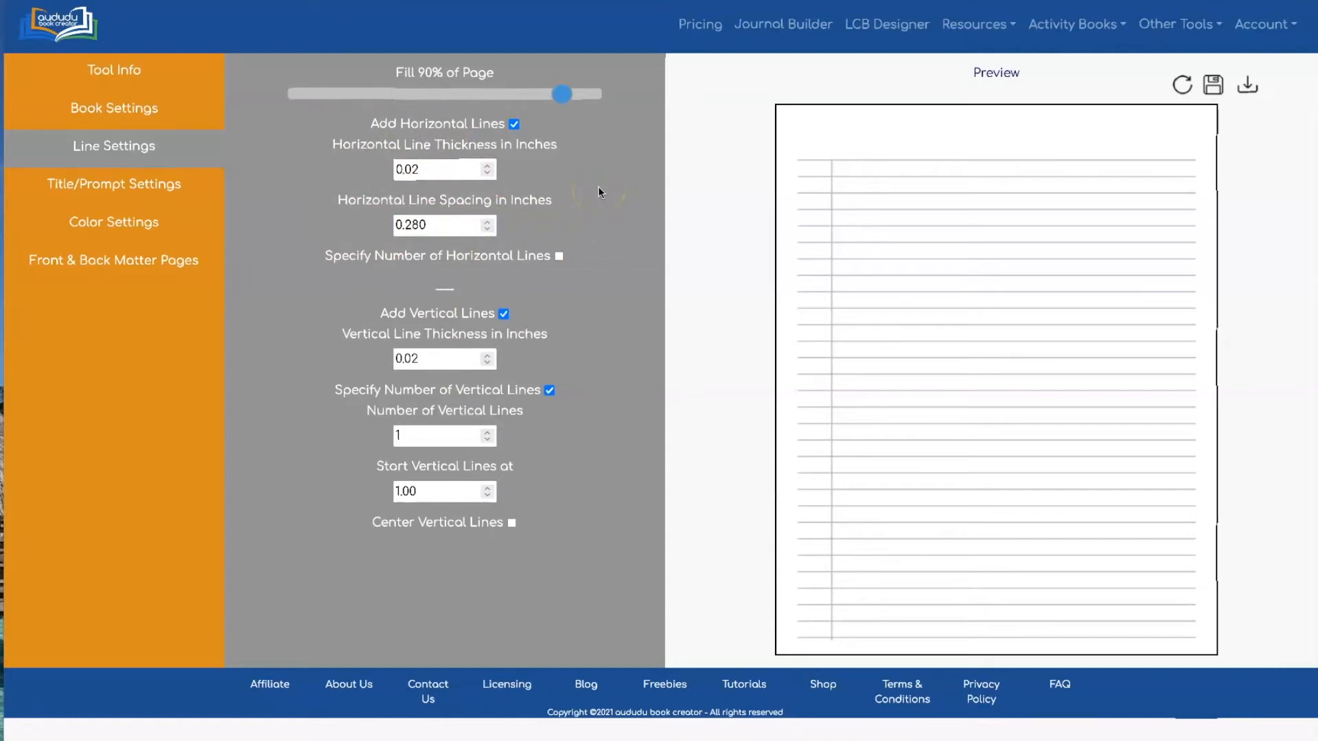
Specify 52 horizontal lines starting at .25 and refresh the preview
click(558, 257)
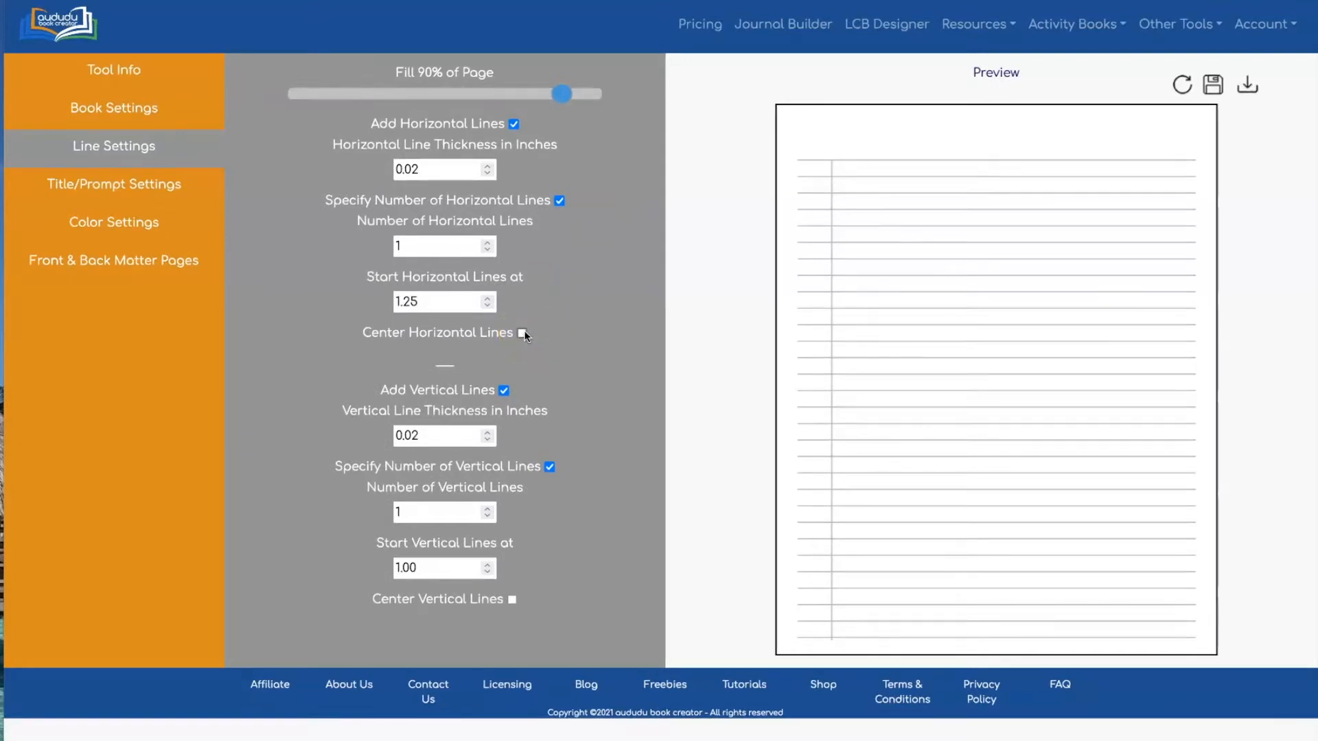
drag(456, 245, 388, 244)
text(52)
click(584, 247)
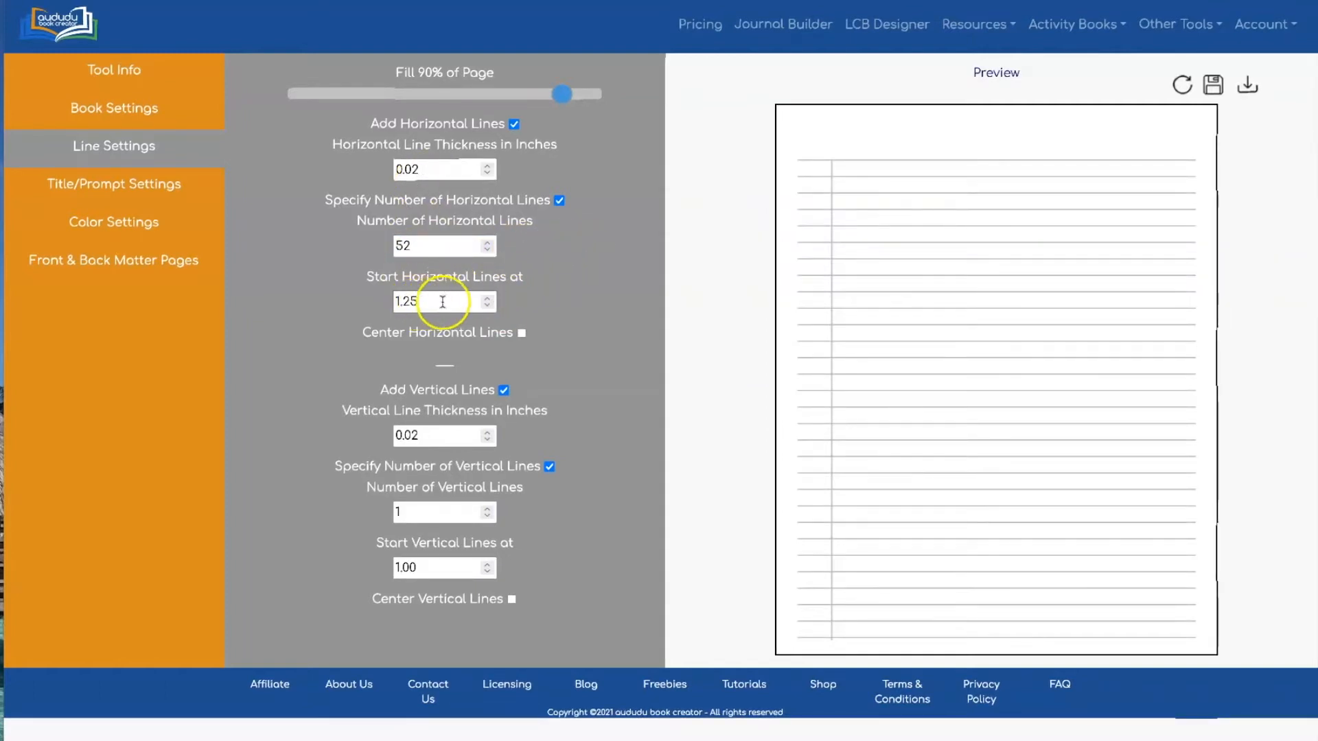
drag(420, 299, 396, 300)
key(BackSpace)
text(.25)
click(630, 264)
click(1180, 85)
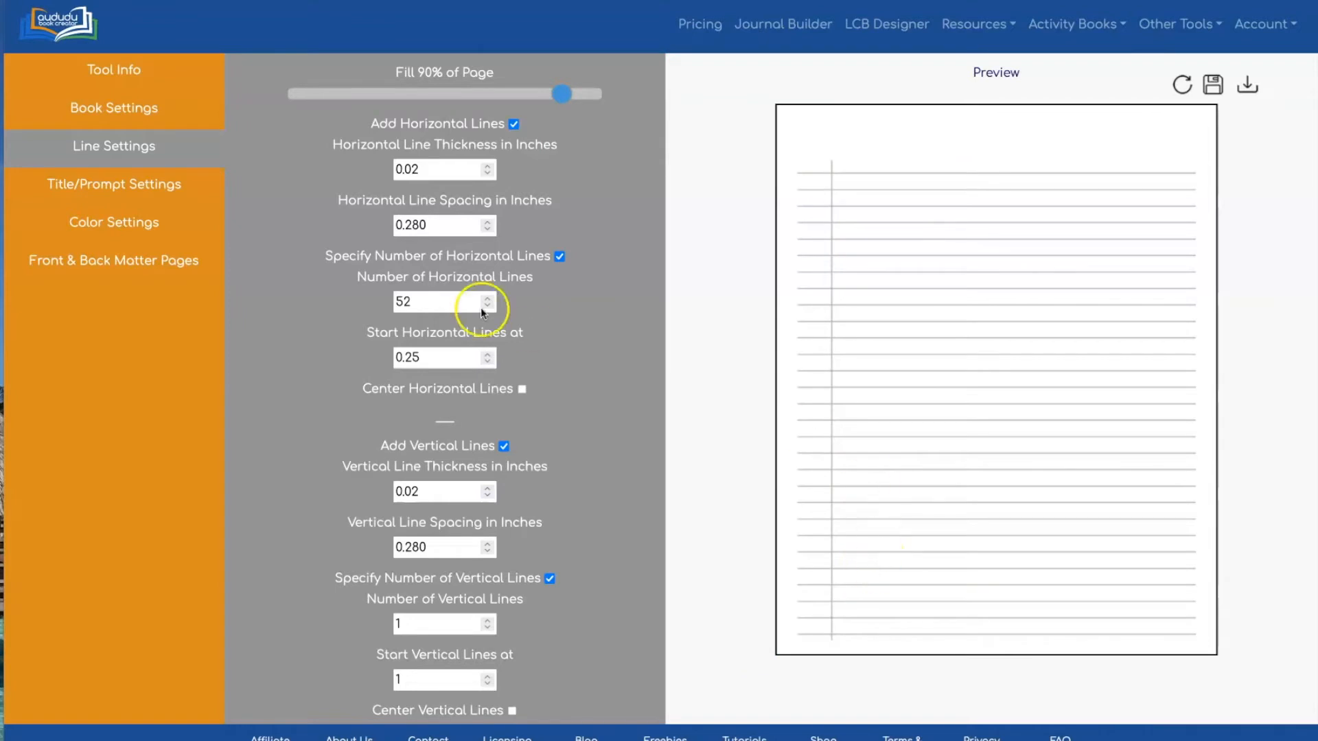
click(108, 184)
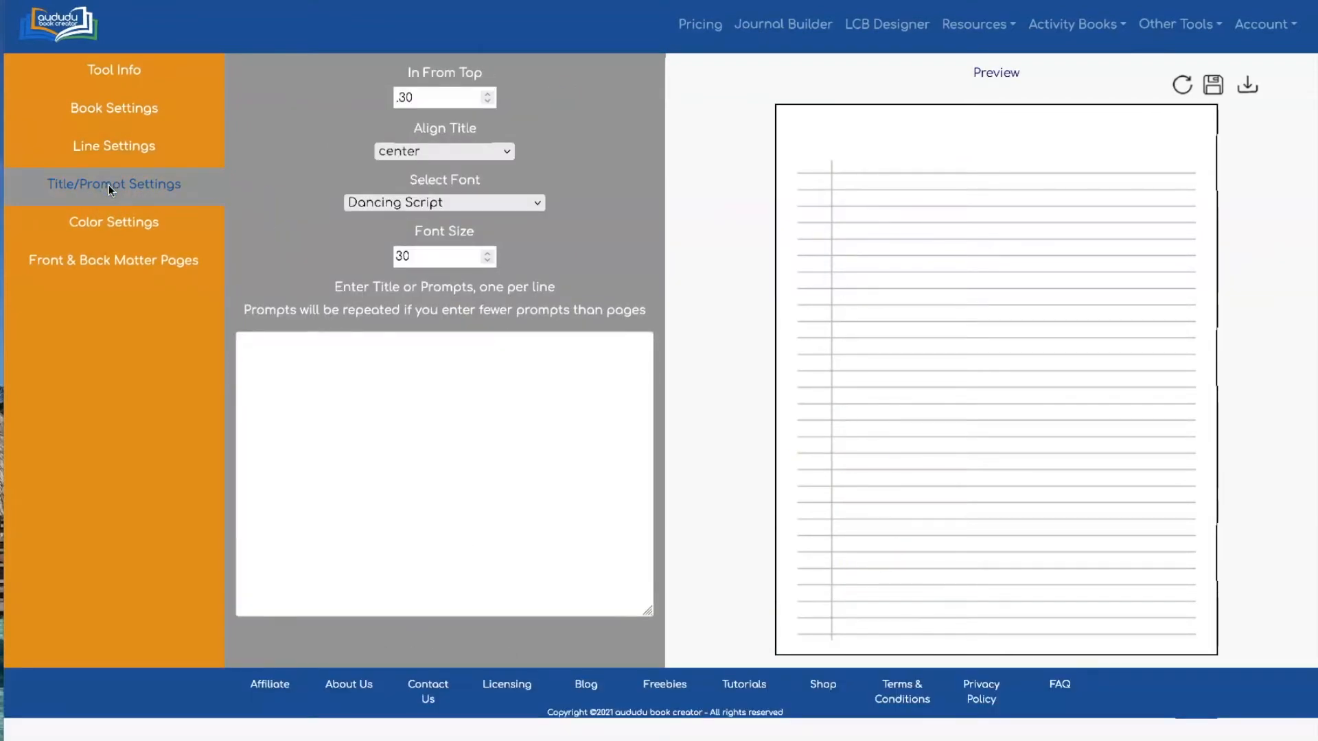
Enter the title '52 Weeks of Steps' in Merriweather at font size 24 and refresh the preview
click(292, 347)
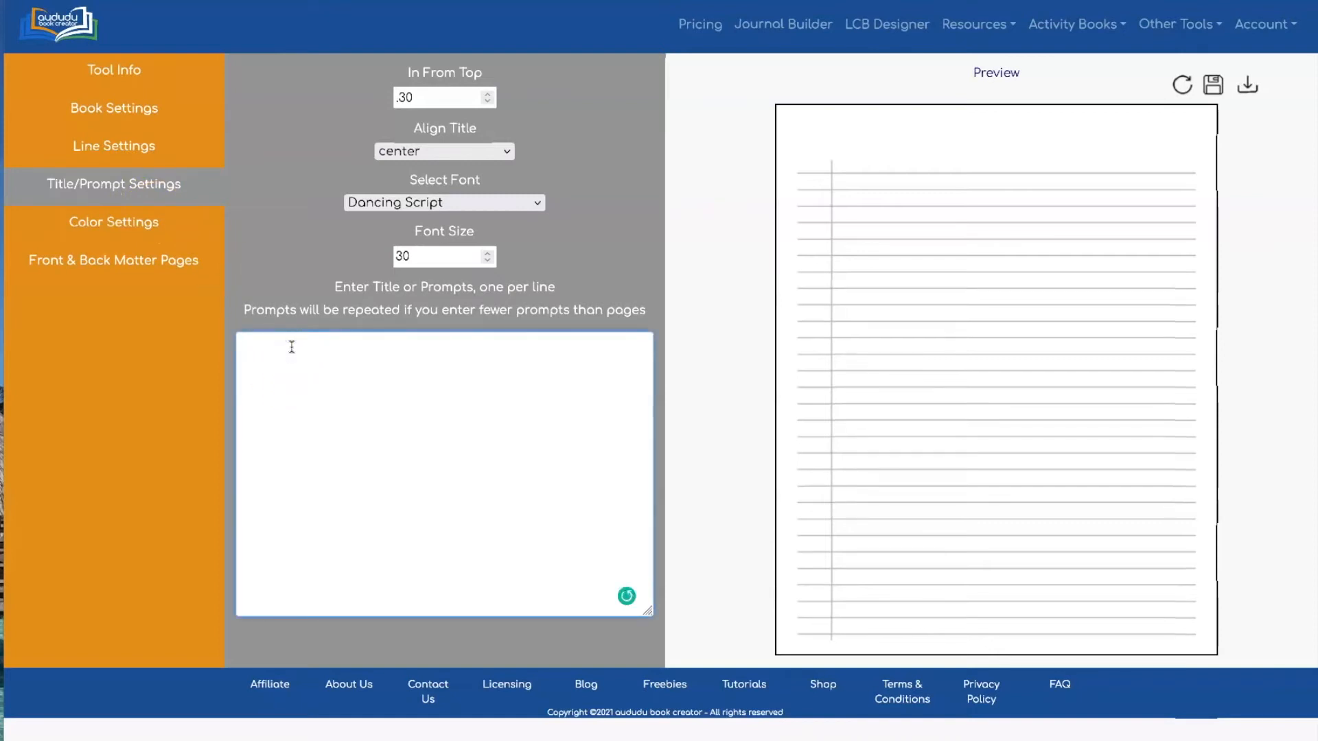
text(52 Weeks of Steps)
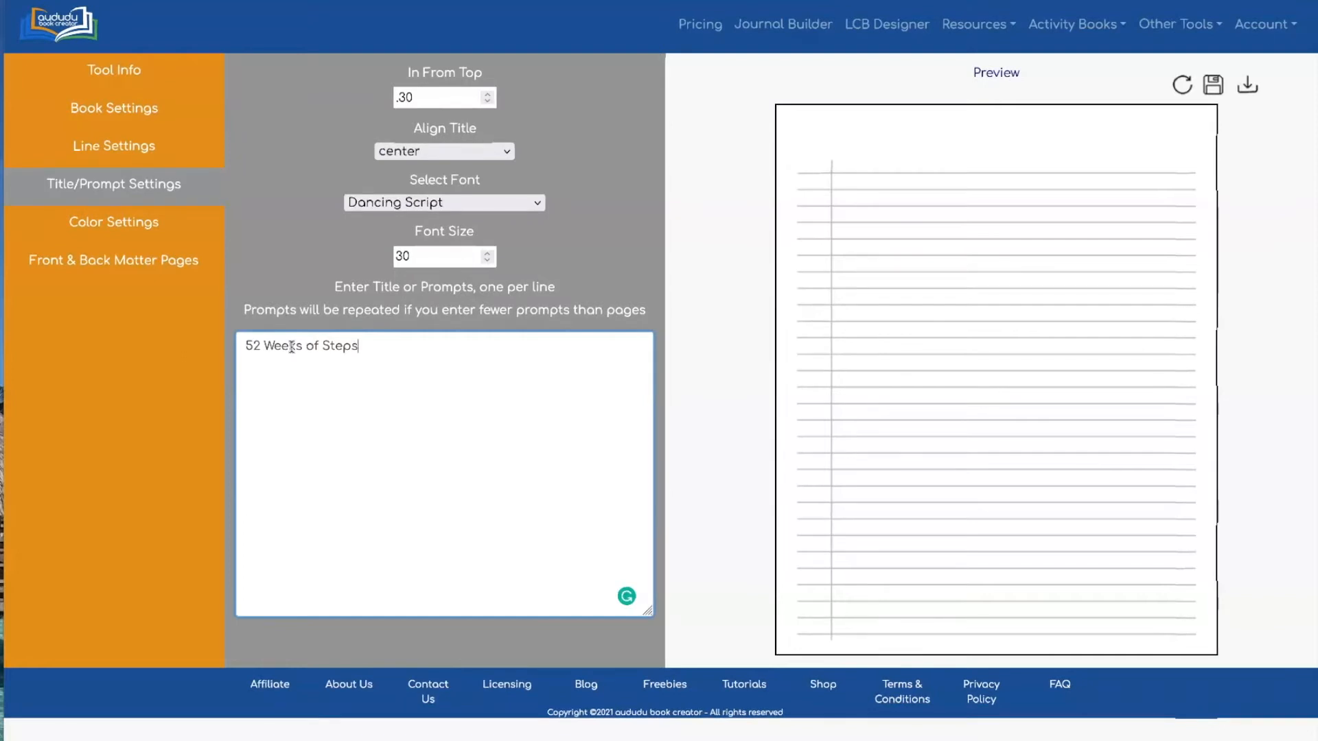
click(503, 203)
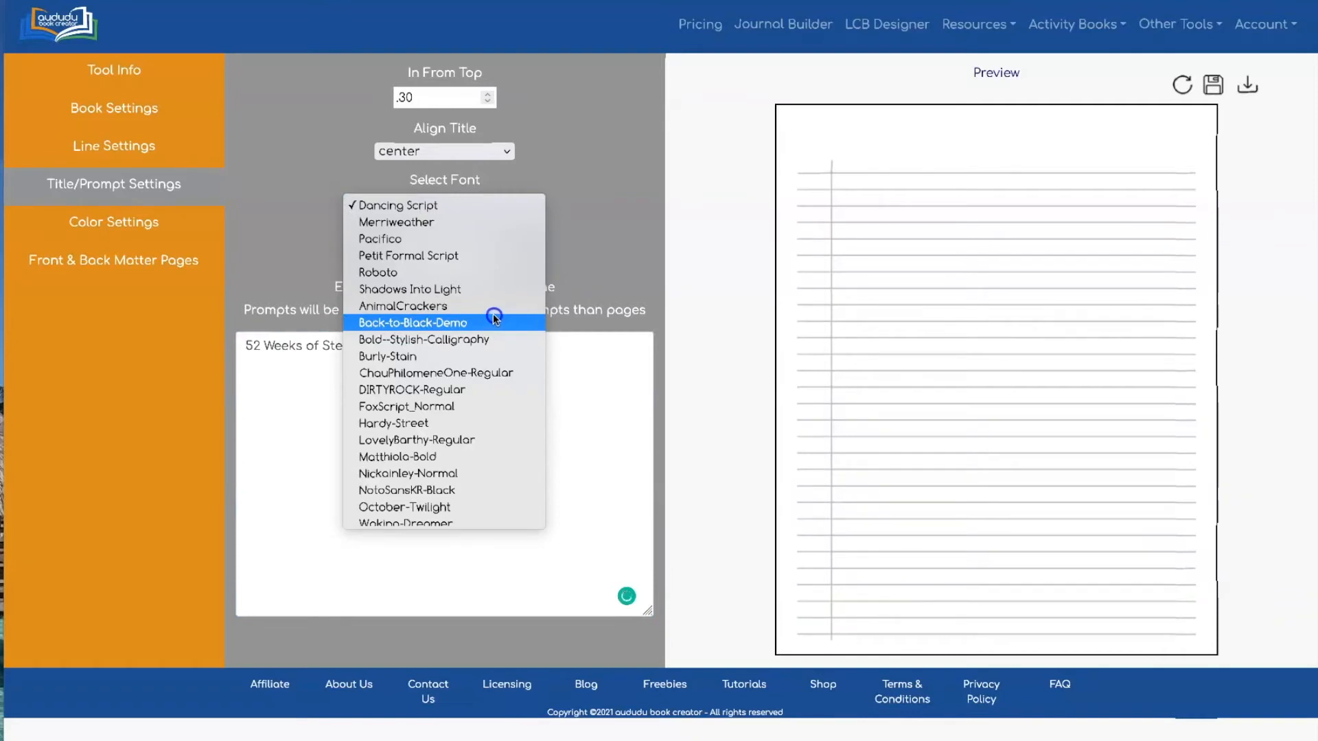
click(484, 223)
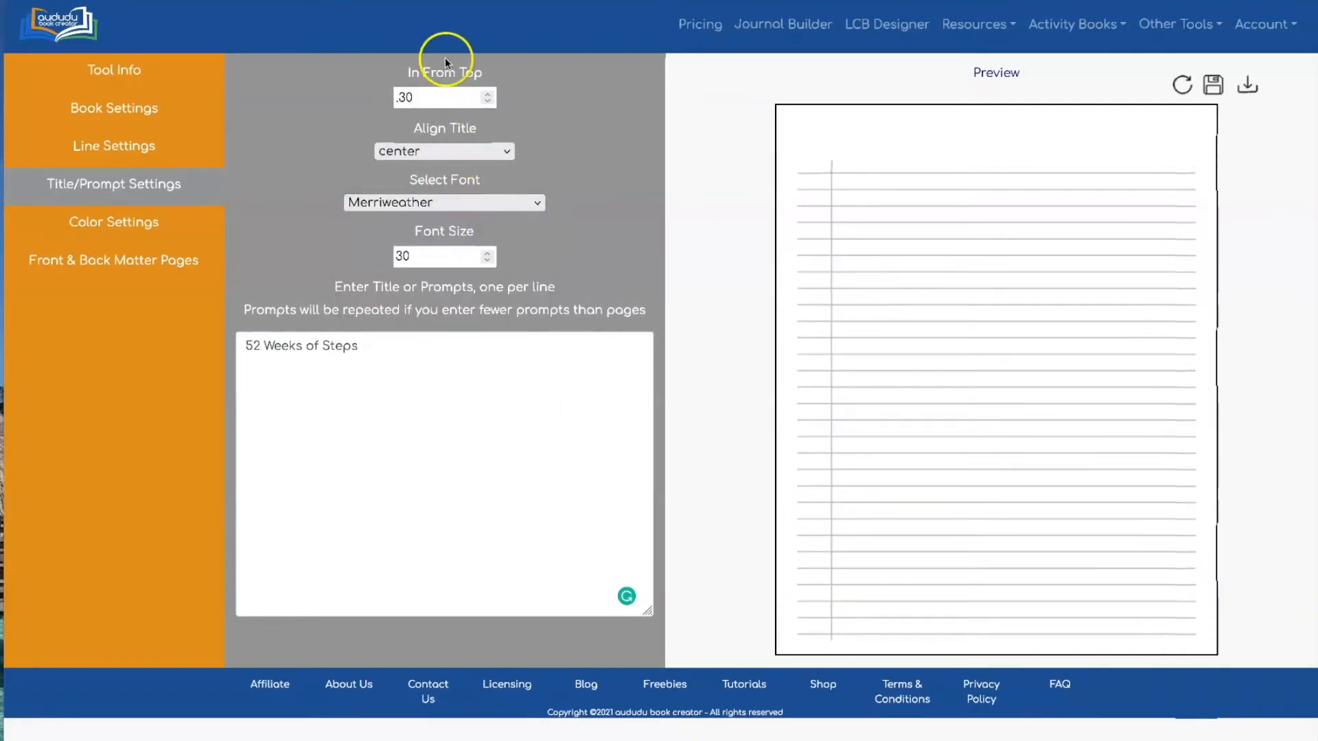
double_click(390, 255)
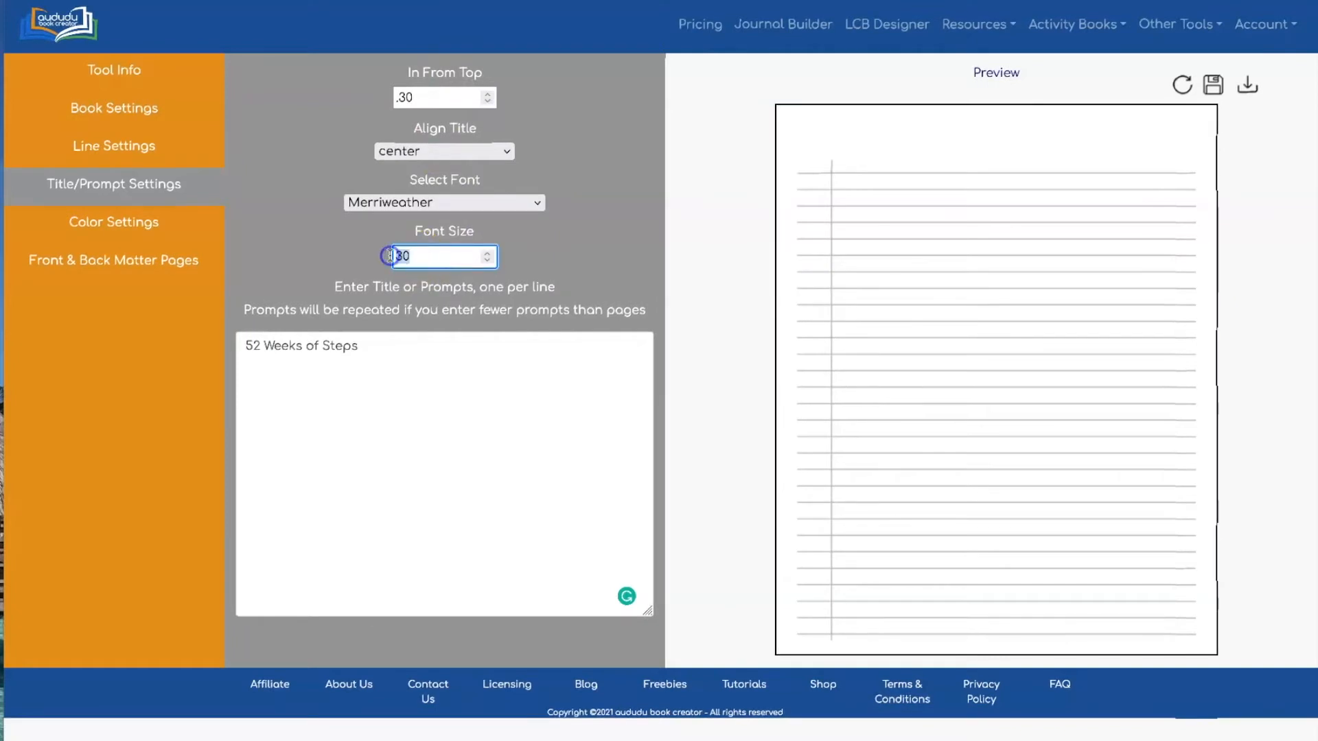
click(588, 256)
click(1183, 85)
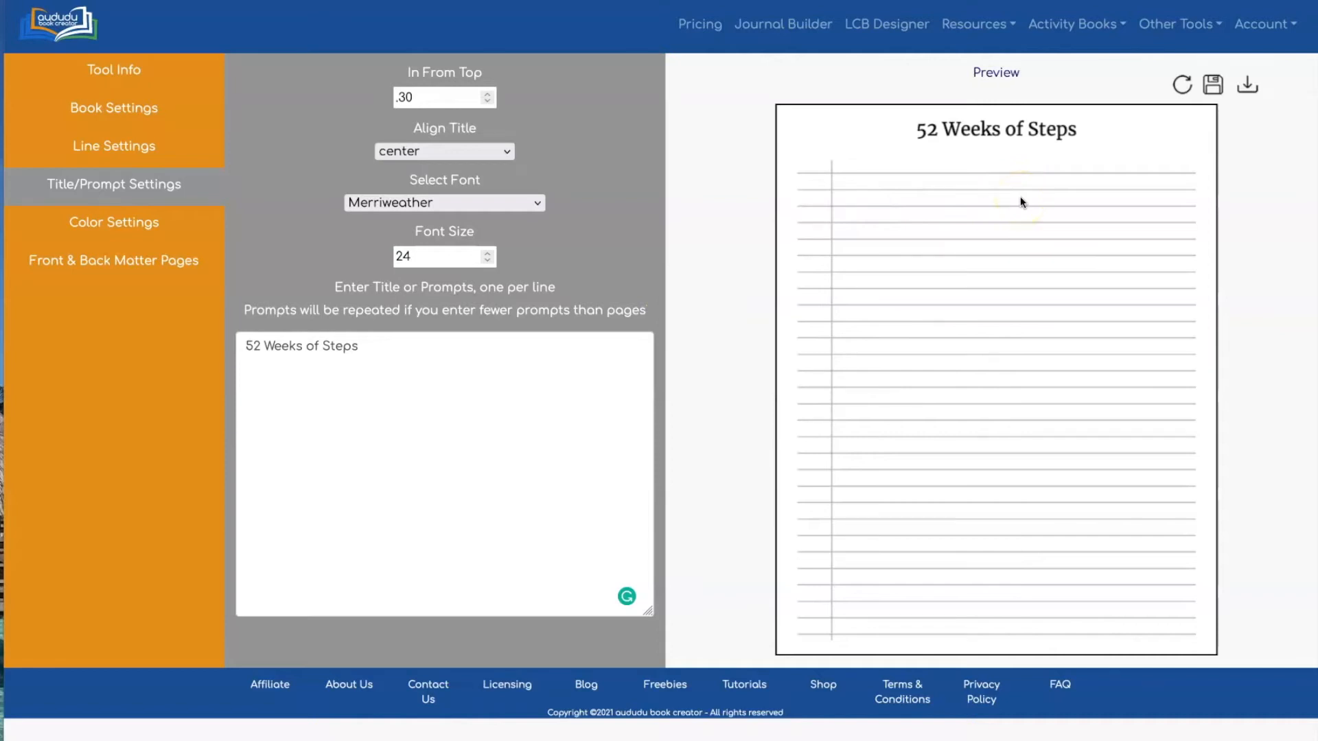
click(116, 227)
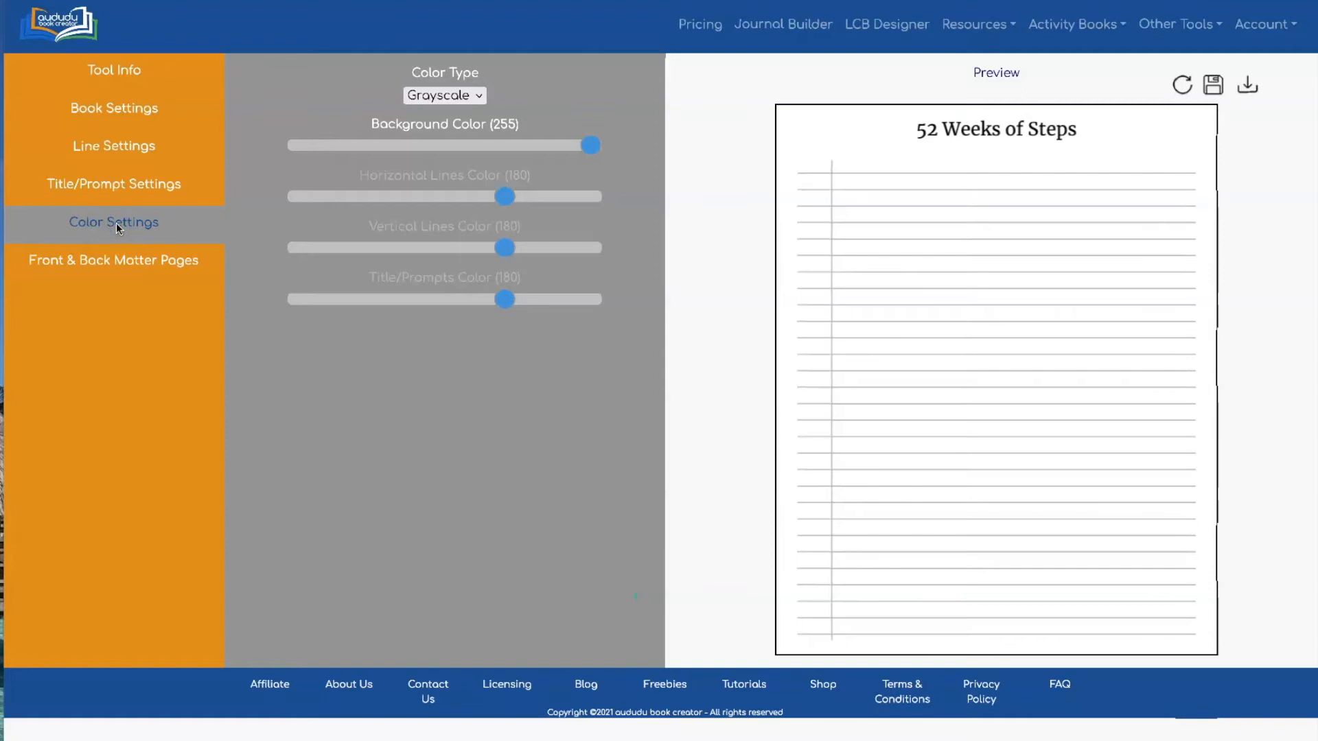
Switch Color Type to Color and make the vertical line lavender E3BEFF
click(440, 96)
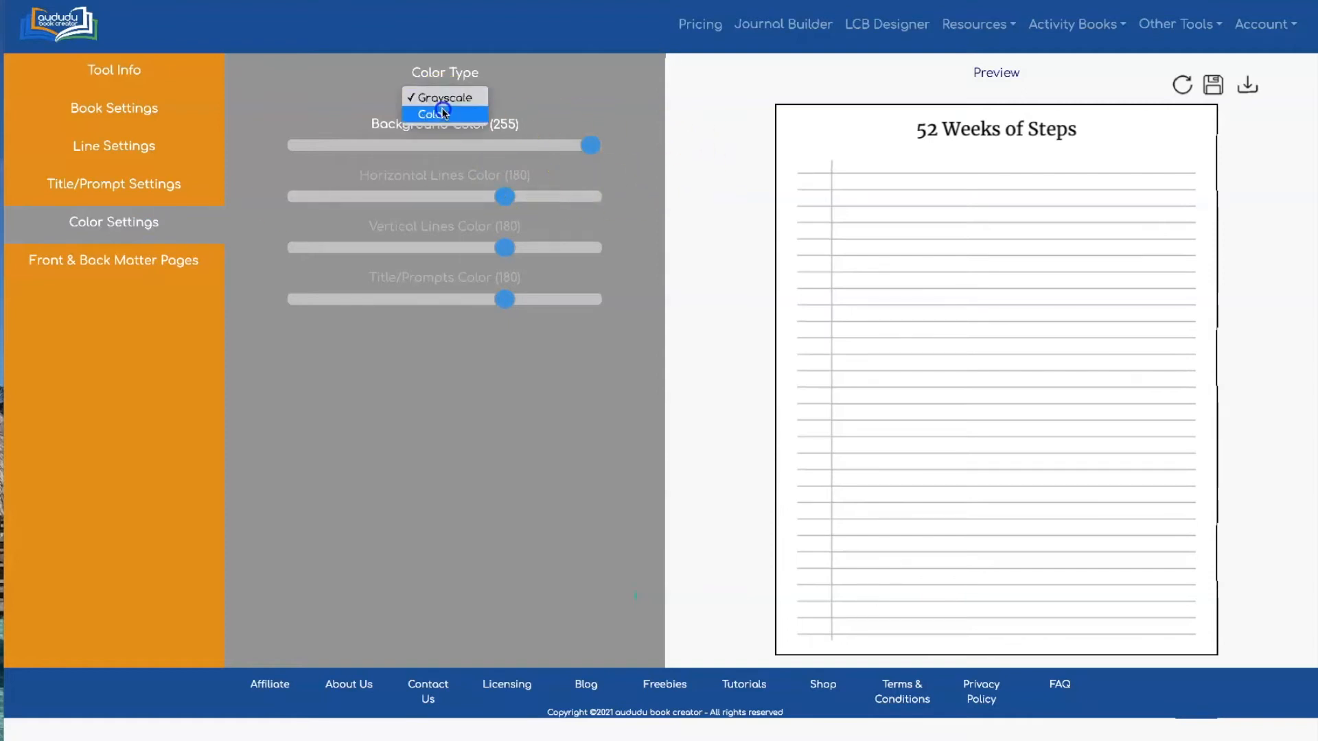
click(439, 111)
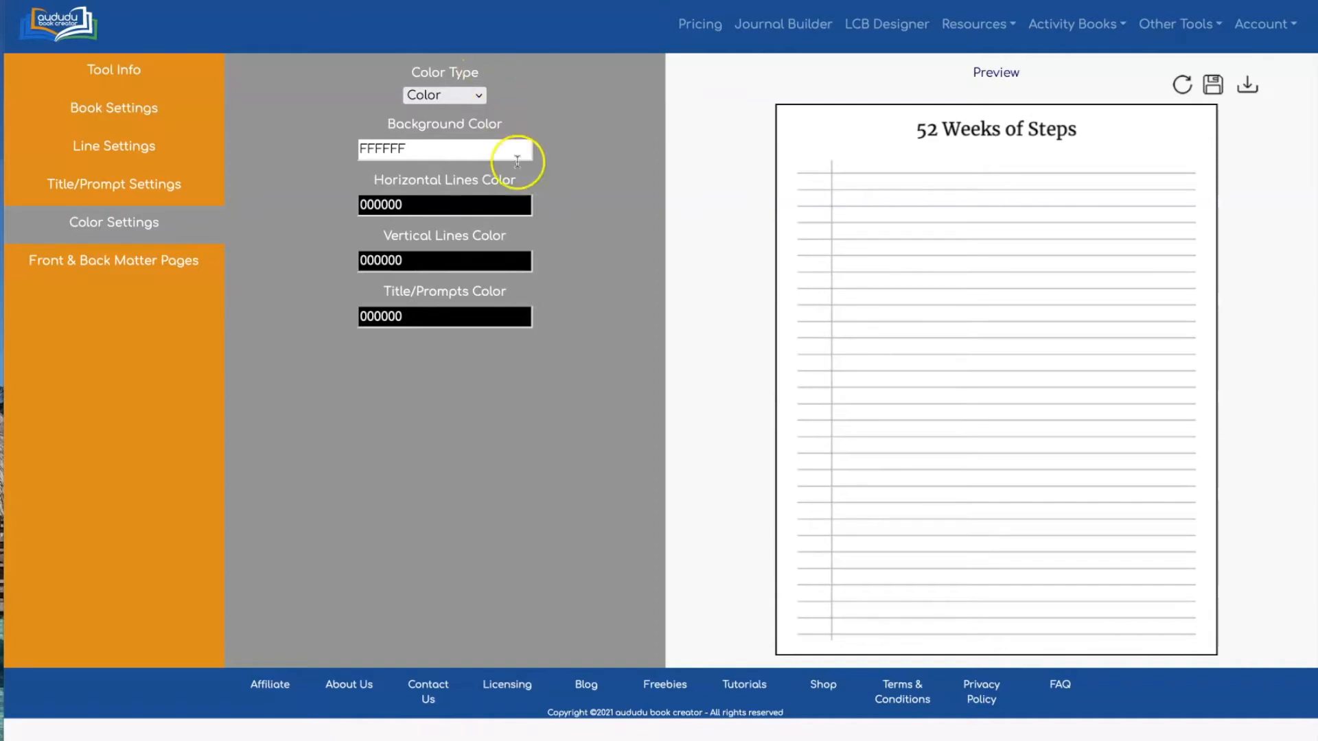
click(485, 260)
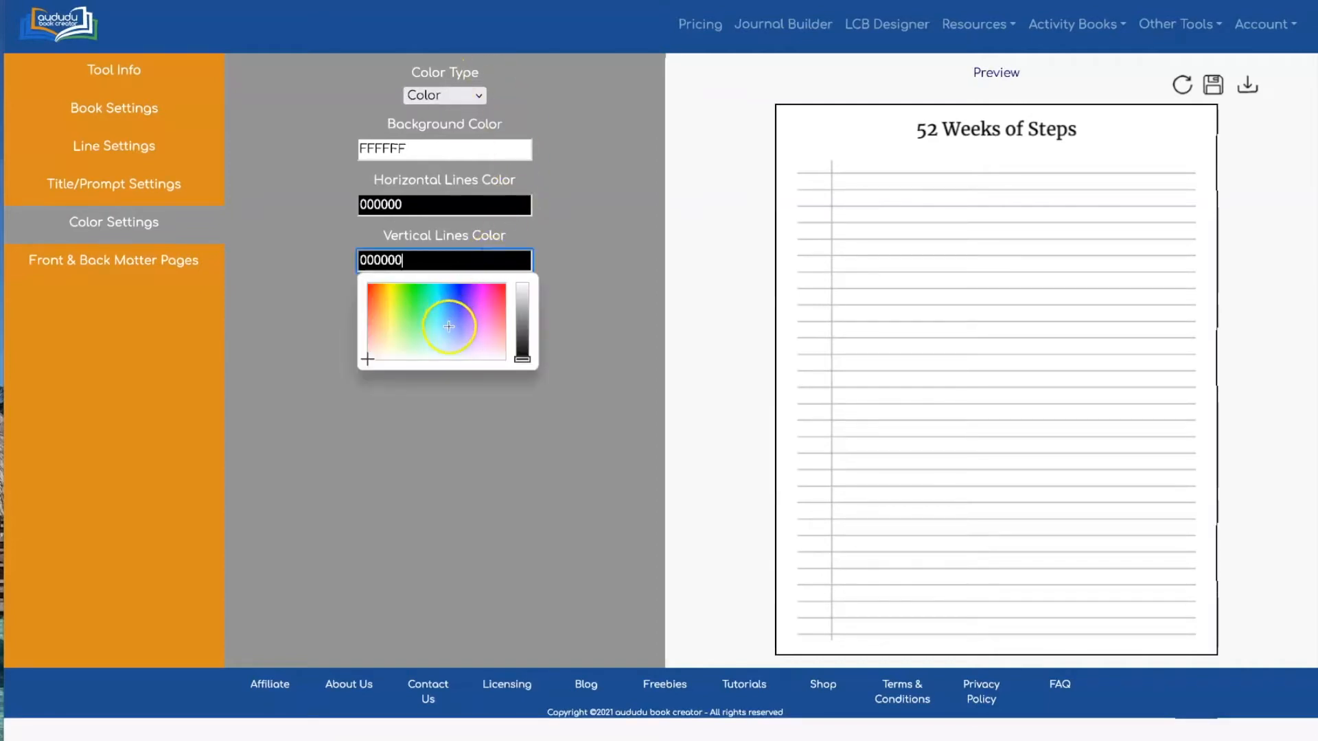
click(481, 347)
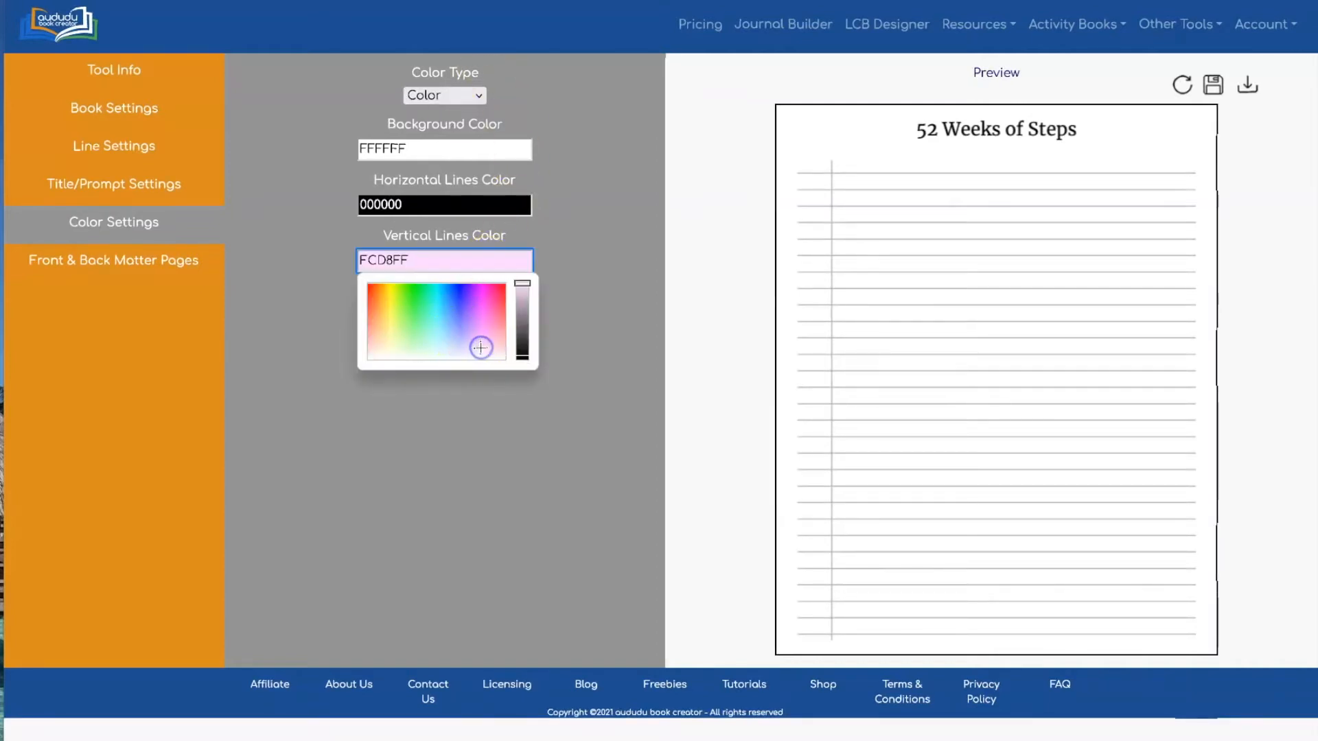
mouse_move(481, 347)
mouse_down()
mouse_move(497, 340)
mouse_move(472, 340)
mouse_up()
click(606, 200)
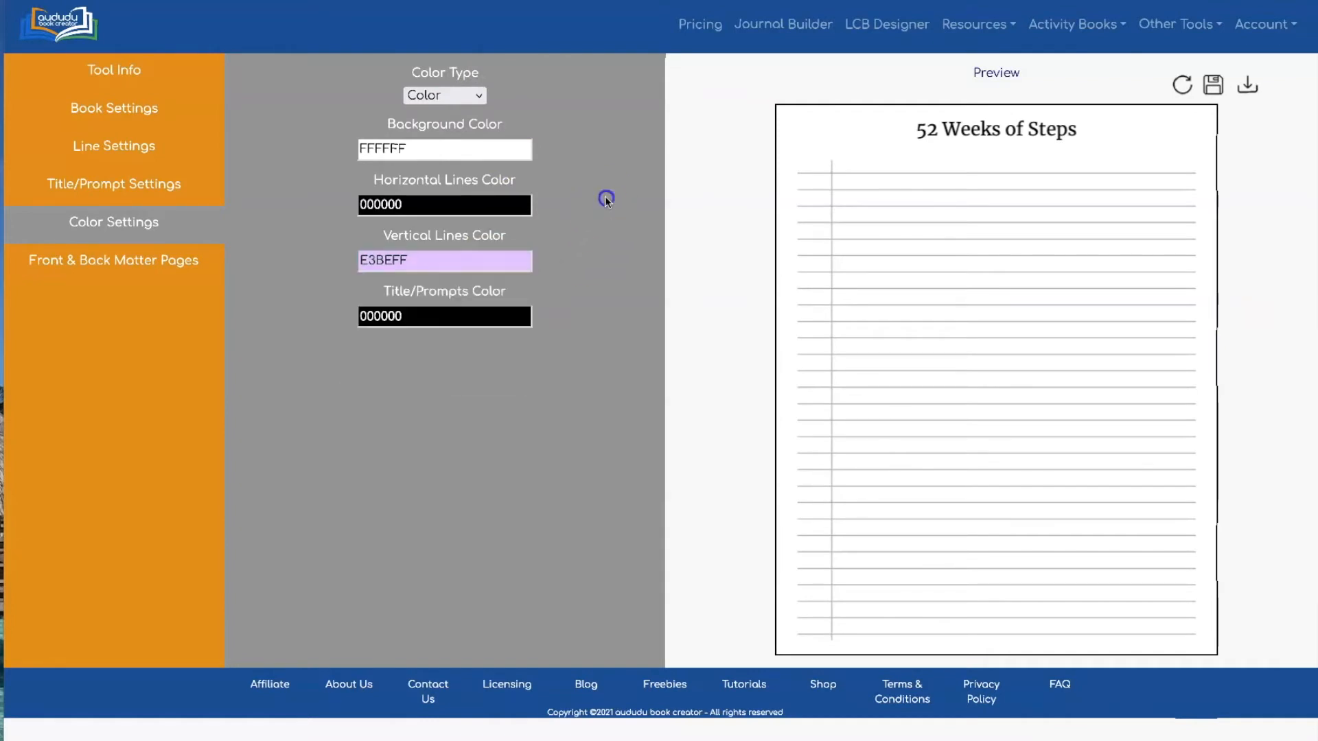
click(1181, 84)
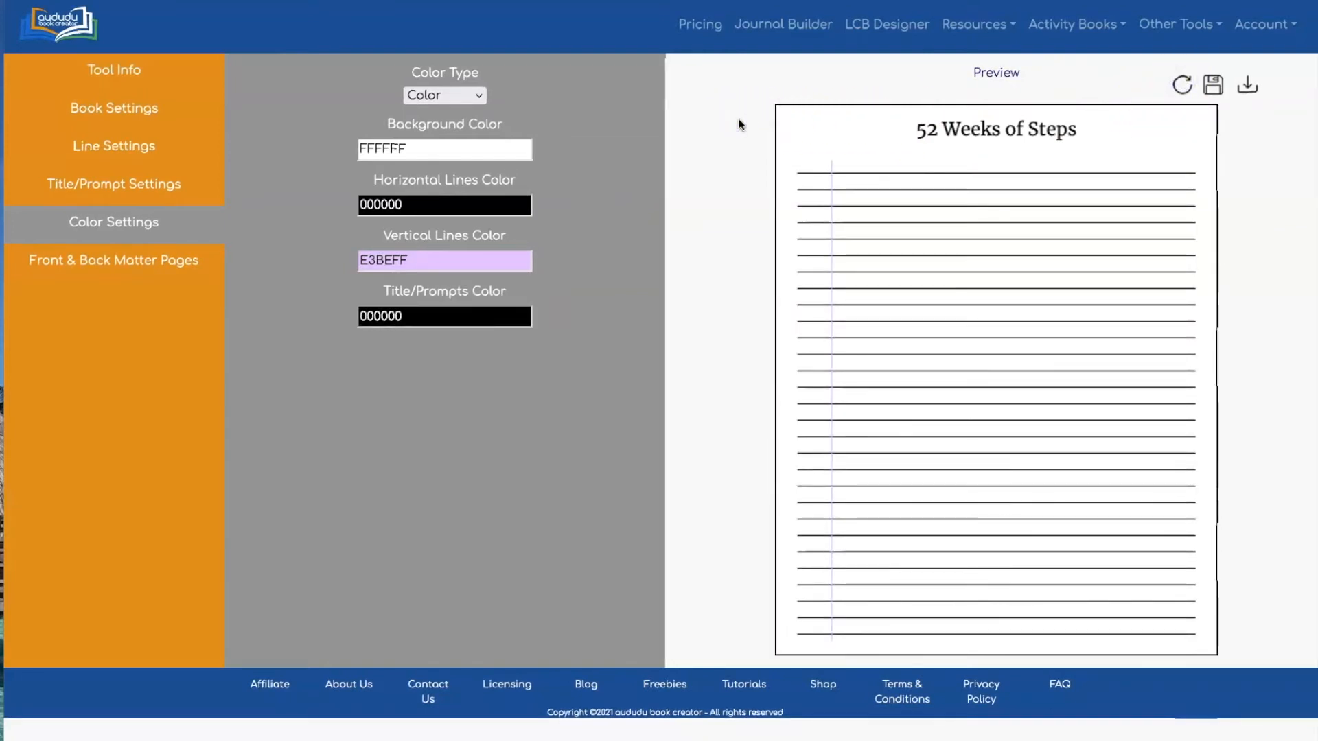
Give the page an F5FFDC pale yellow background and an FF11E1 magenta title
click(434, 150)
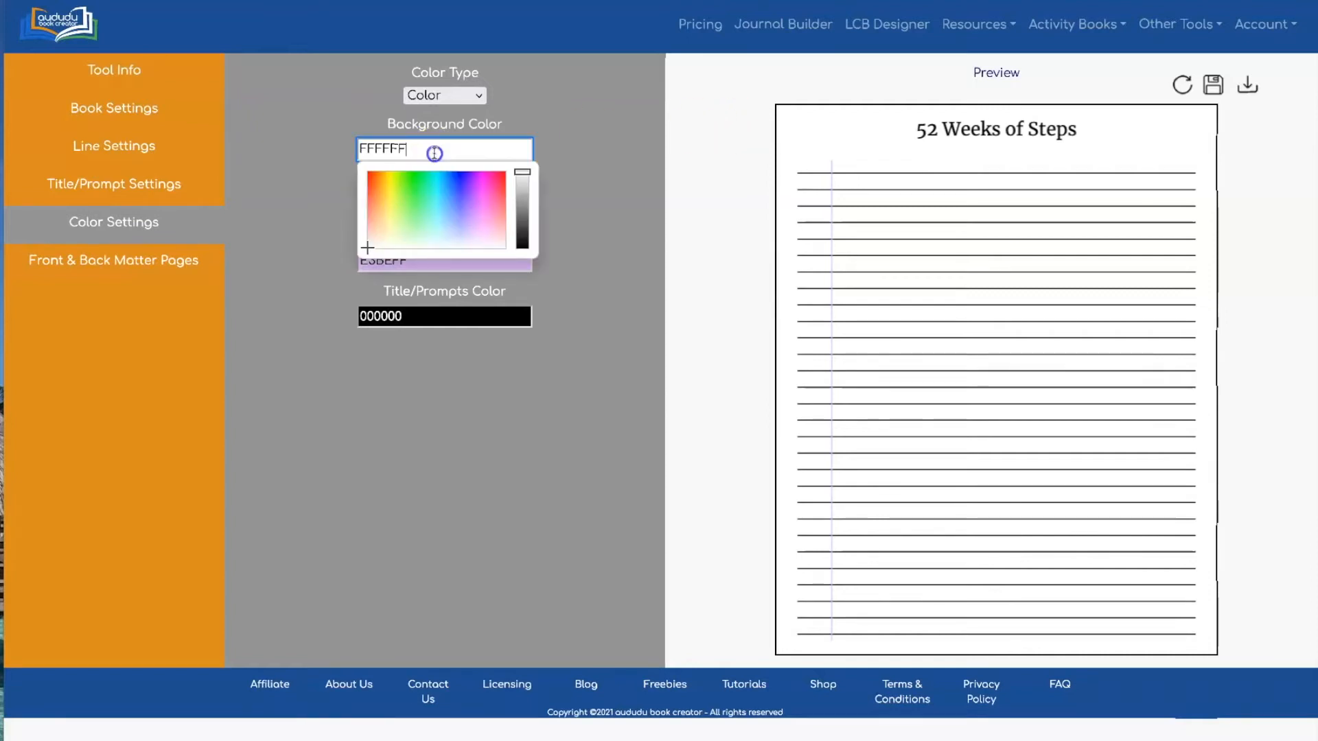
click(398, 236)
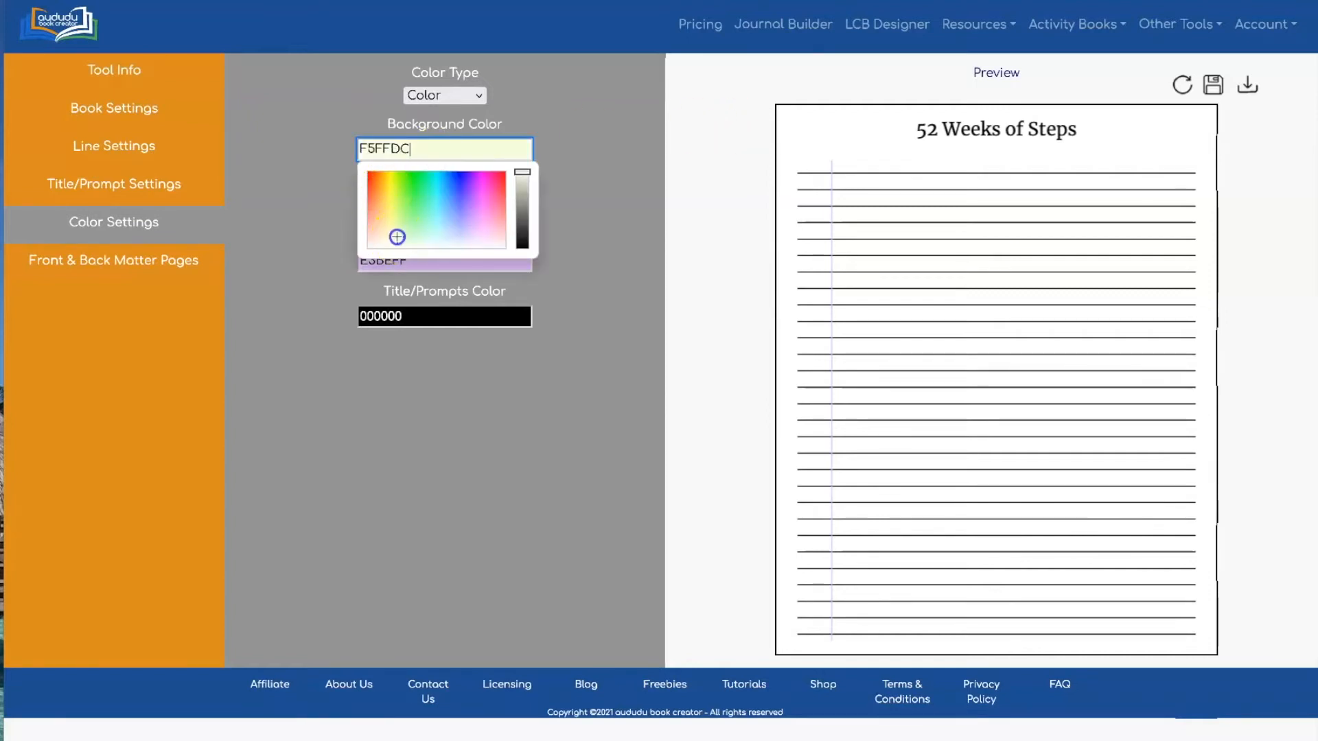
click(569, 137)
click(1180, 85)
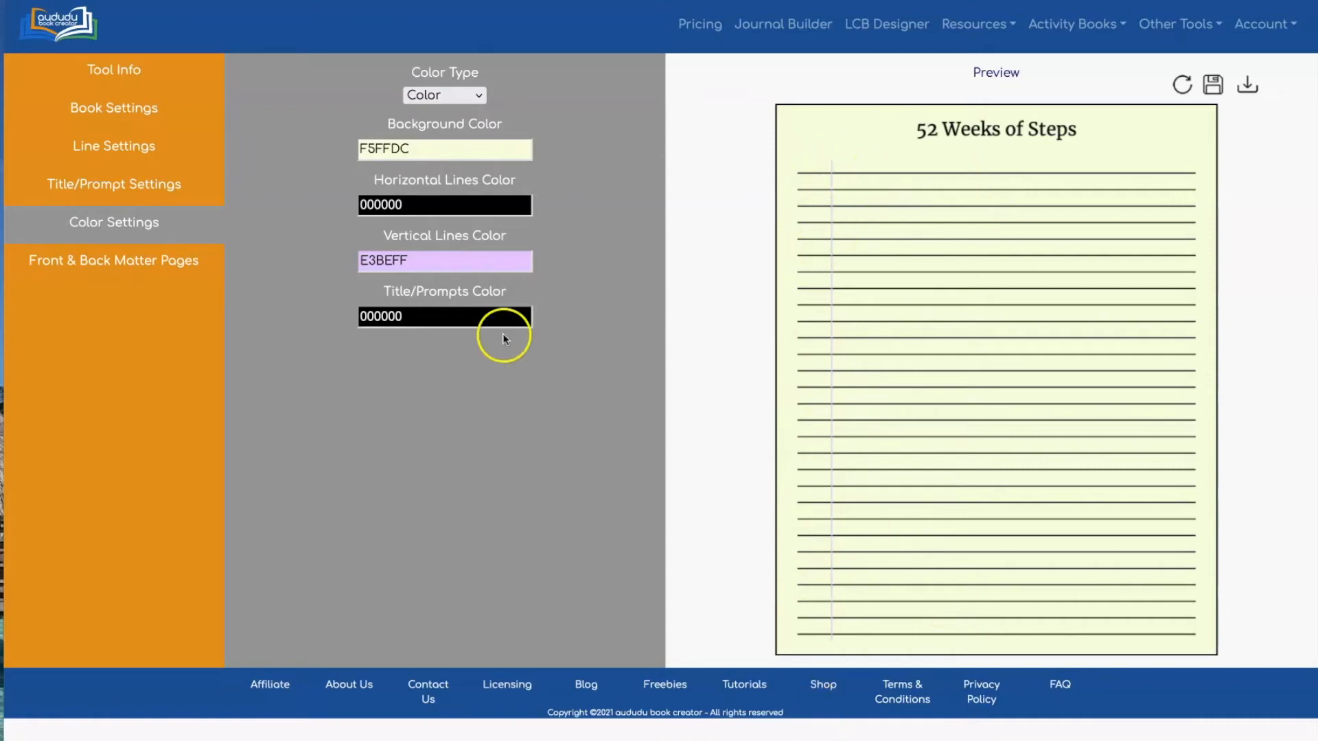
click(476, 321)
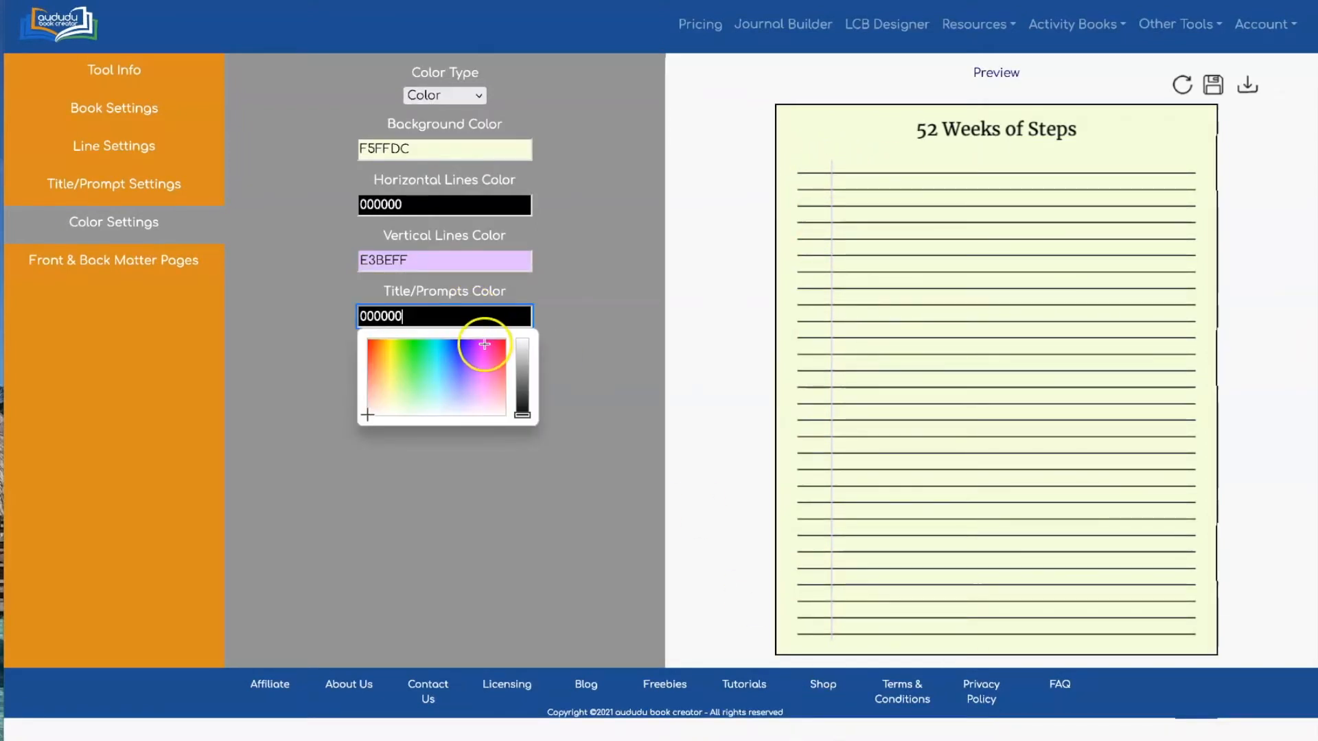
click(484, 344)
click(608, 225)
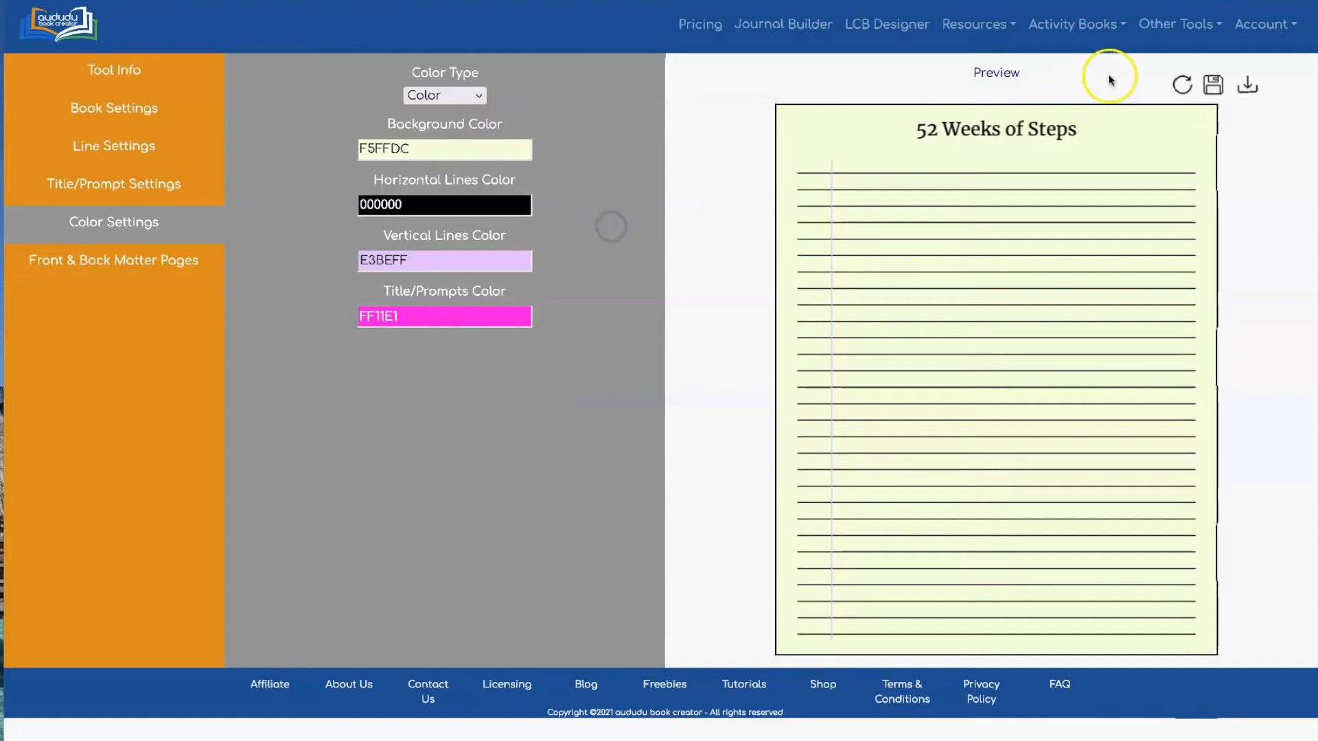
click(1183, 83)
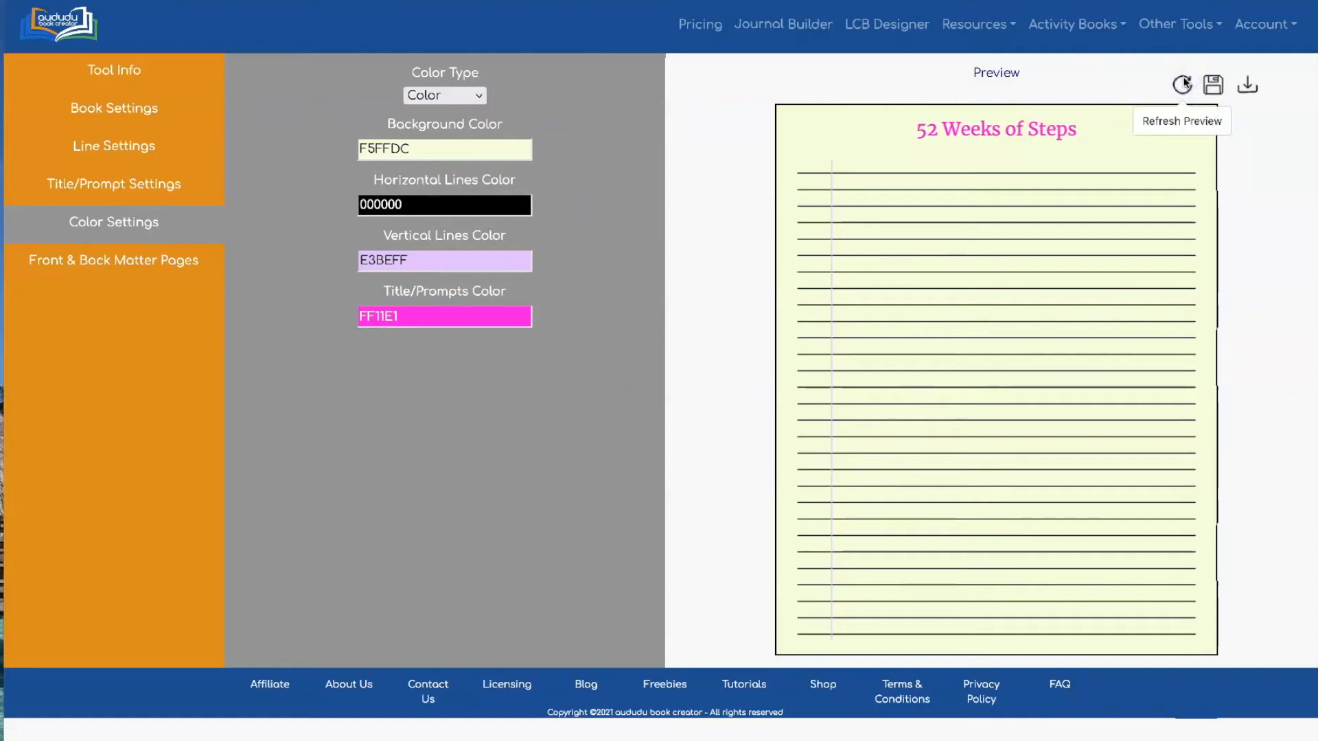
click(451, 95)
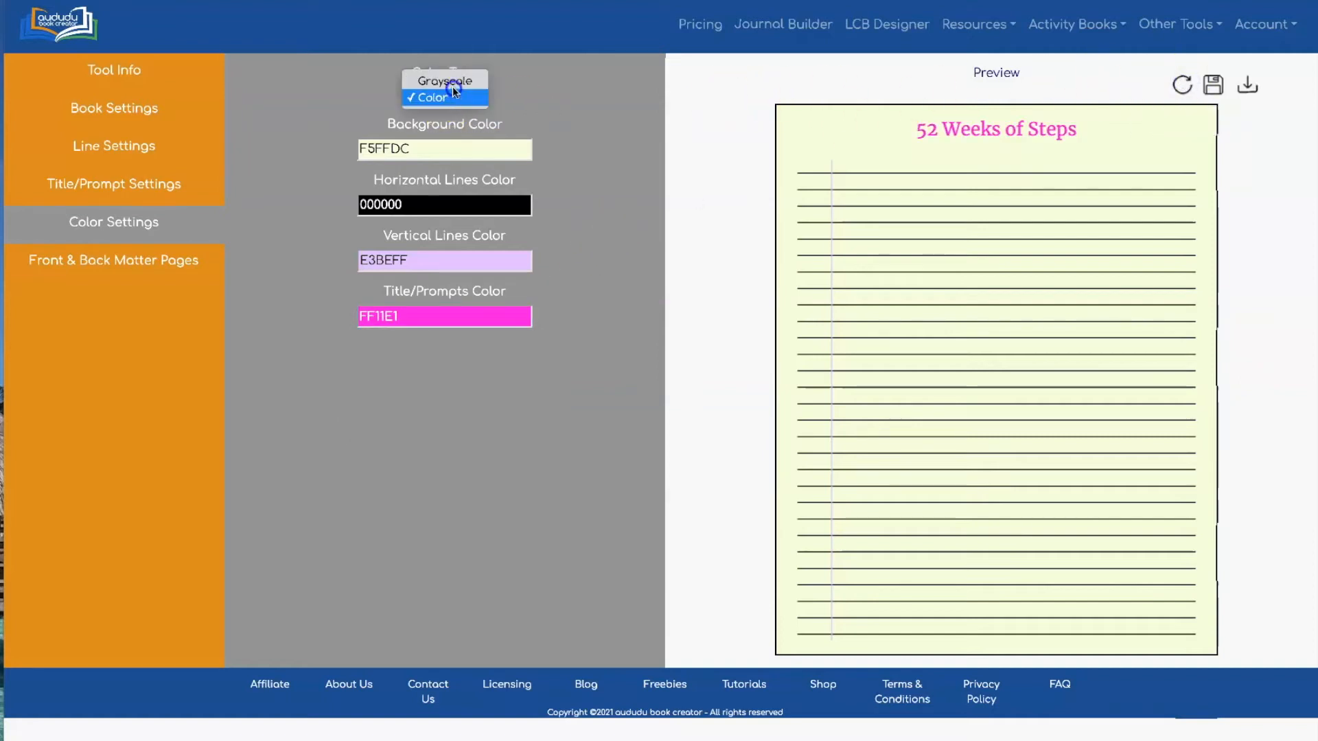
Switch to Grayscale with title at 0, vertical line grey 179 and horizontal lines at 71
click(451, 82)
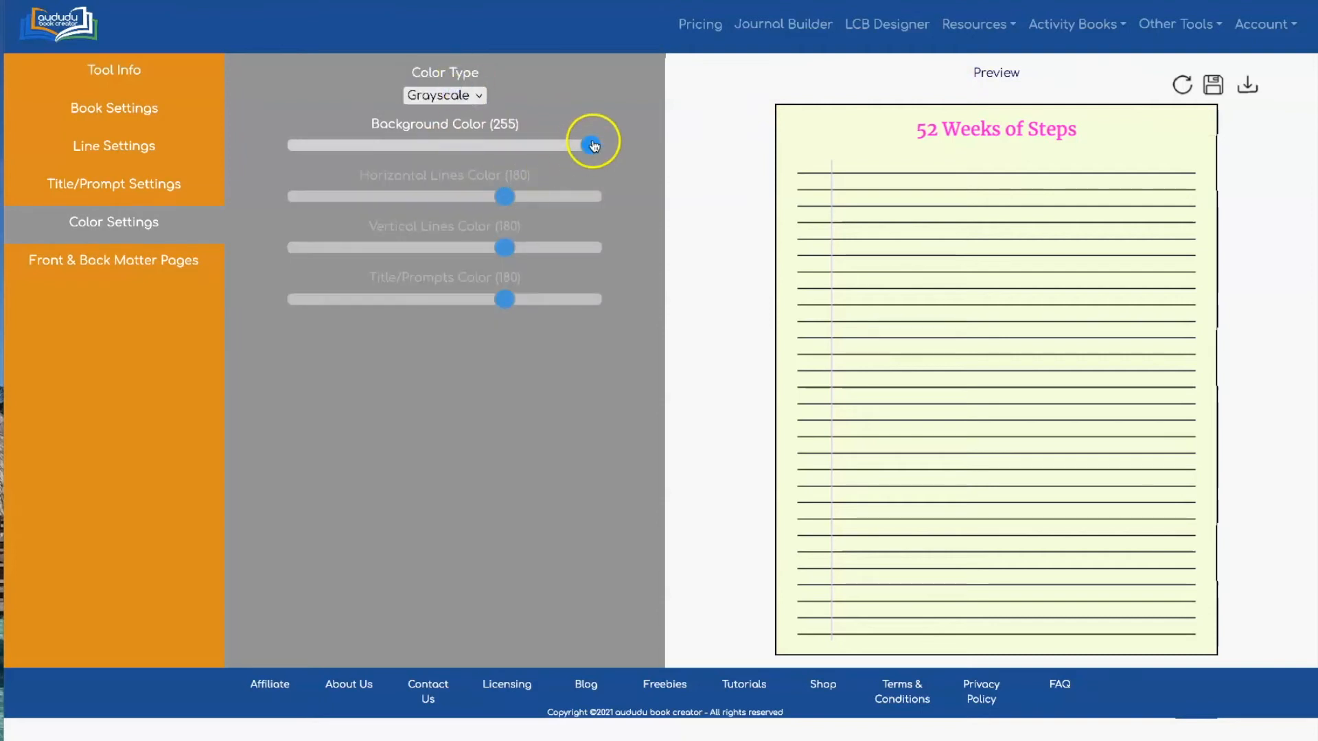
drag(496, 305, 231, 300)
drag(493, 245, 505, 248)
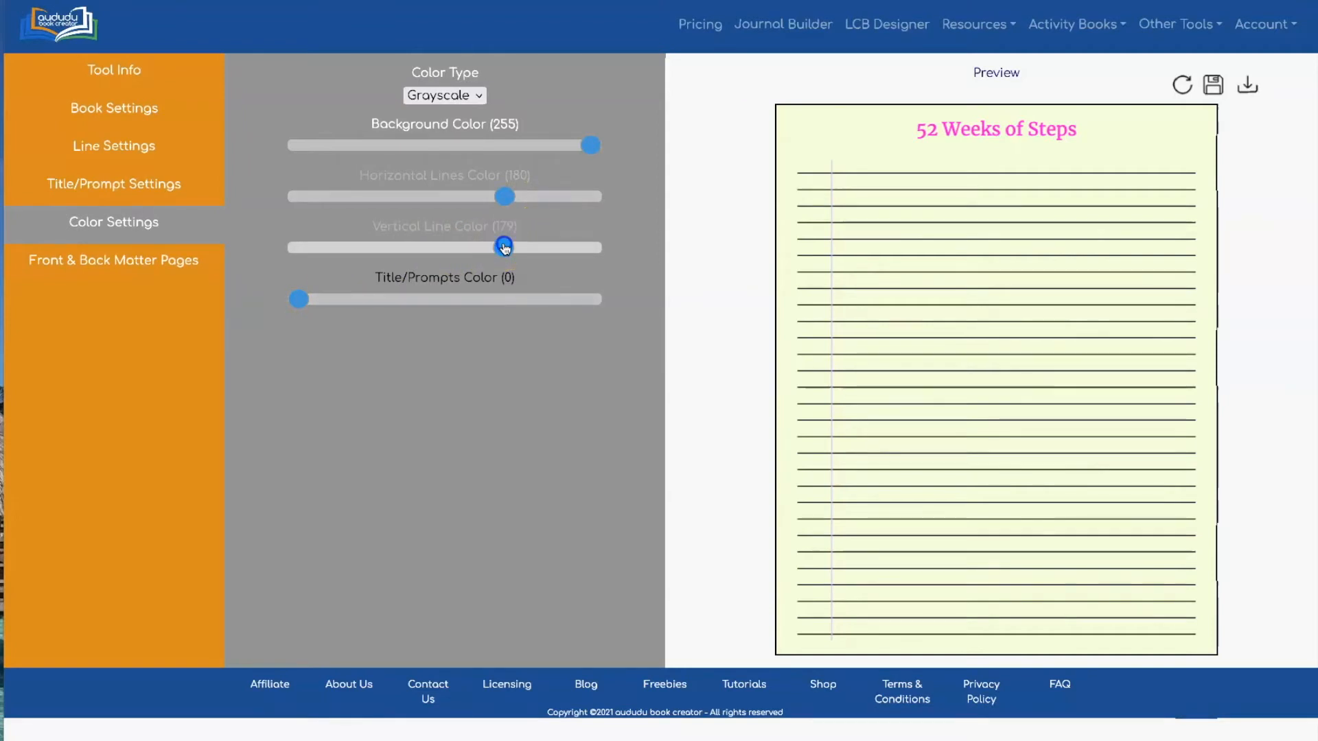
drag(505, 197, 384, 206)
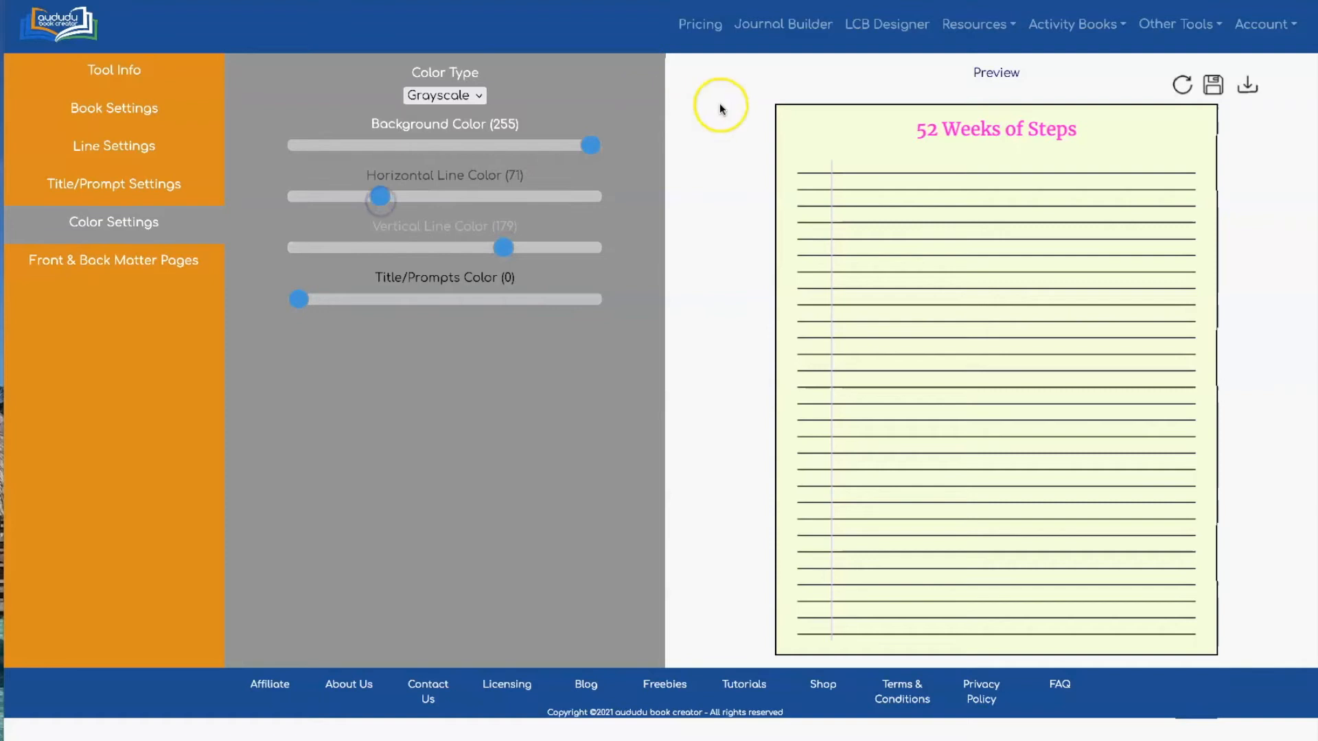
click(1180, 84)
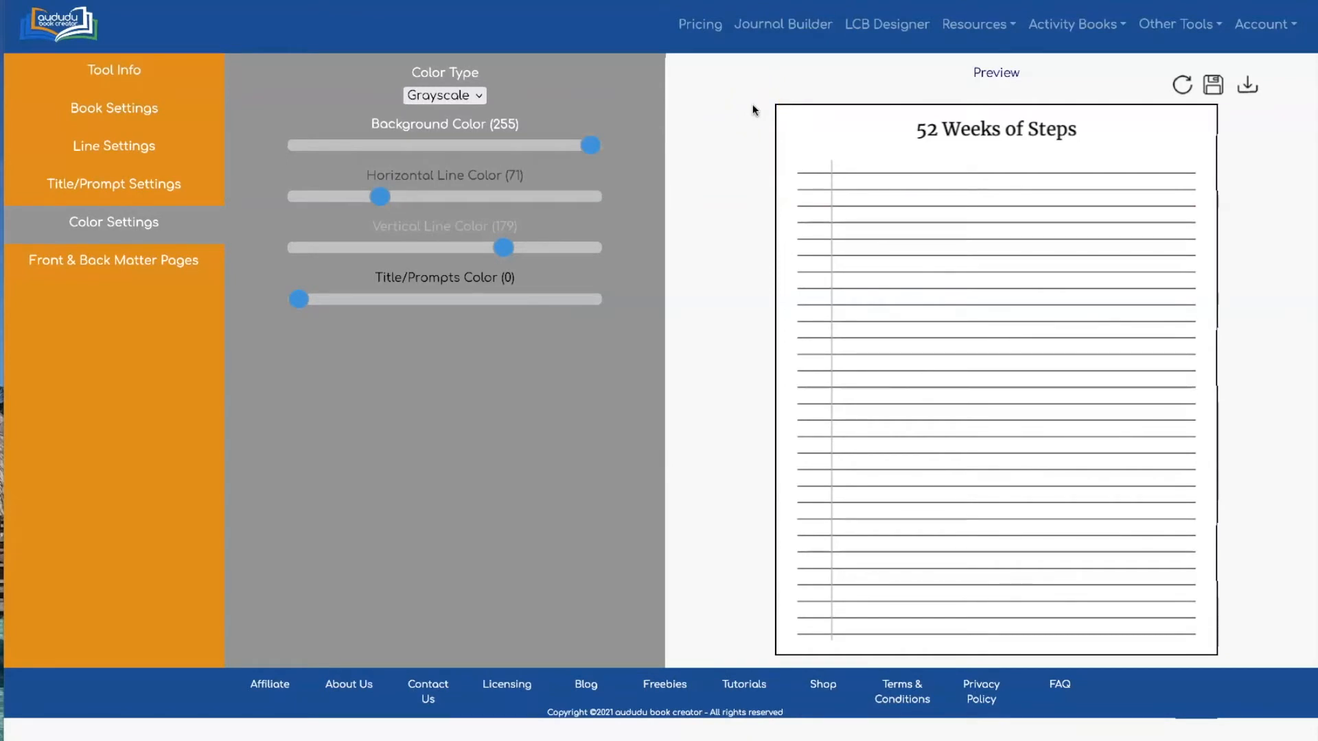
click(778, 97)
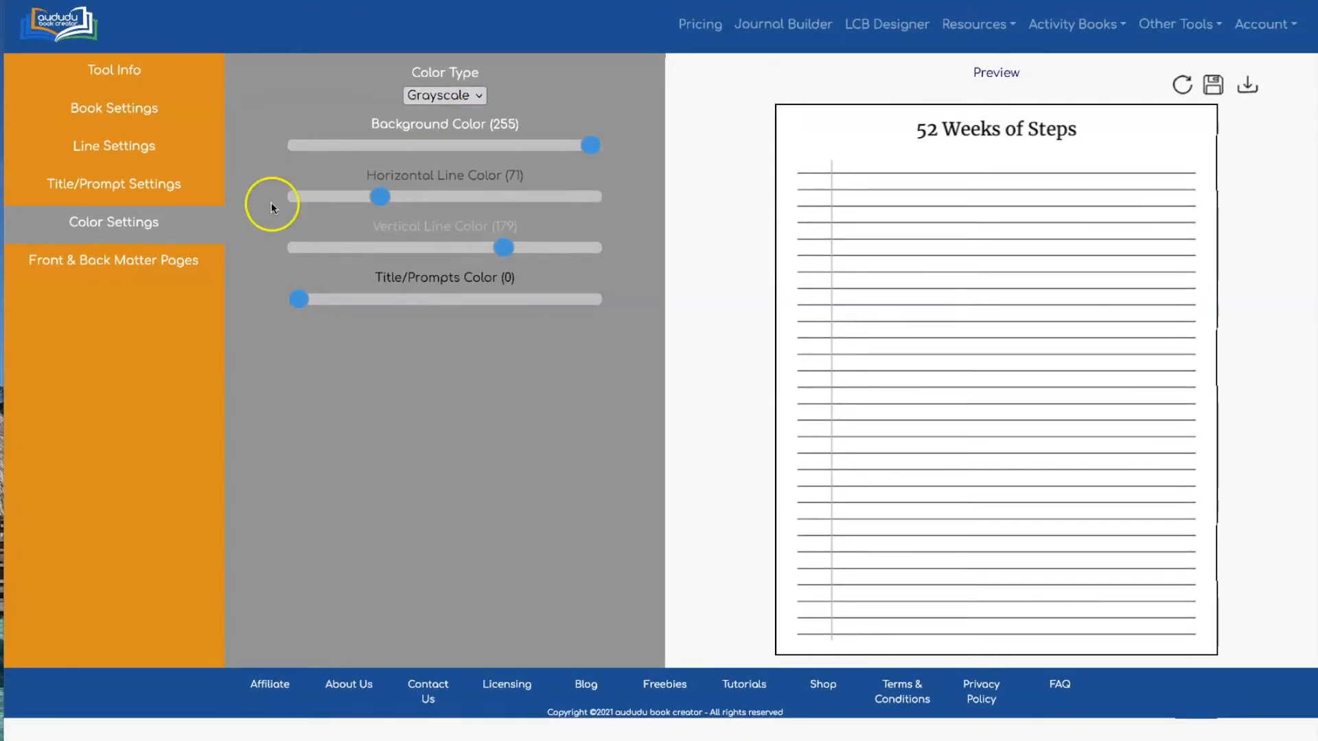
click(124, 150)
click(584, 221)
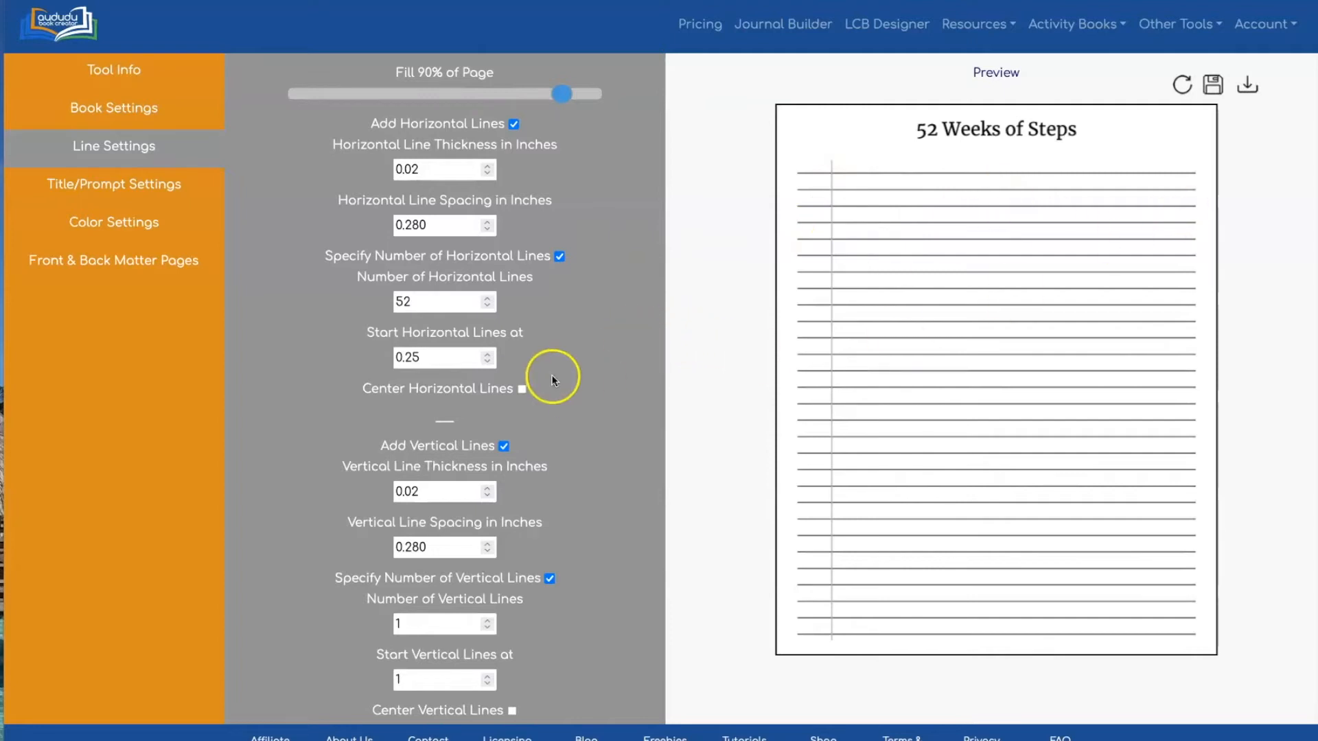
Set the number of vertical lines to 4, centre them, and refresh the preview
drag(477, 617, 385, 622)
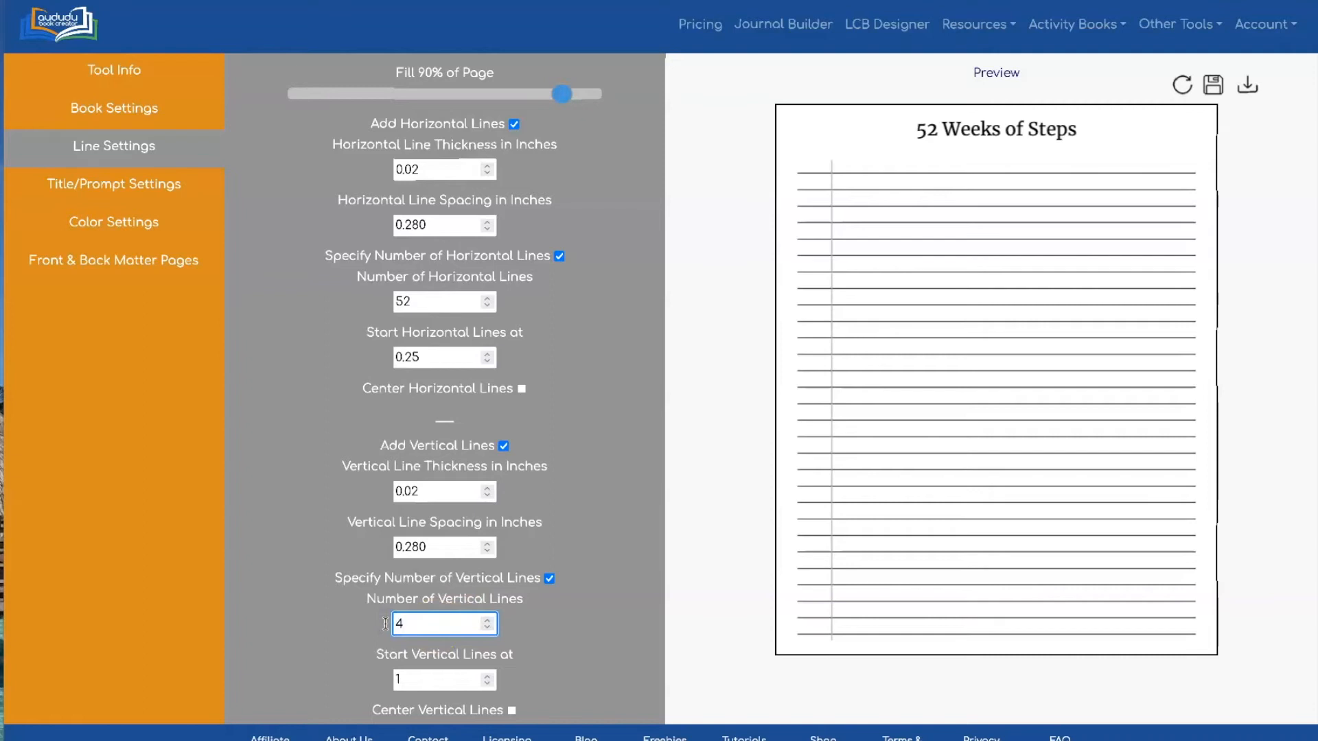
text(4)
click(620, 437)
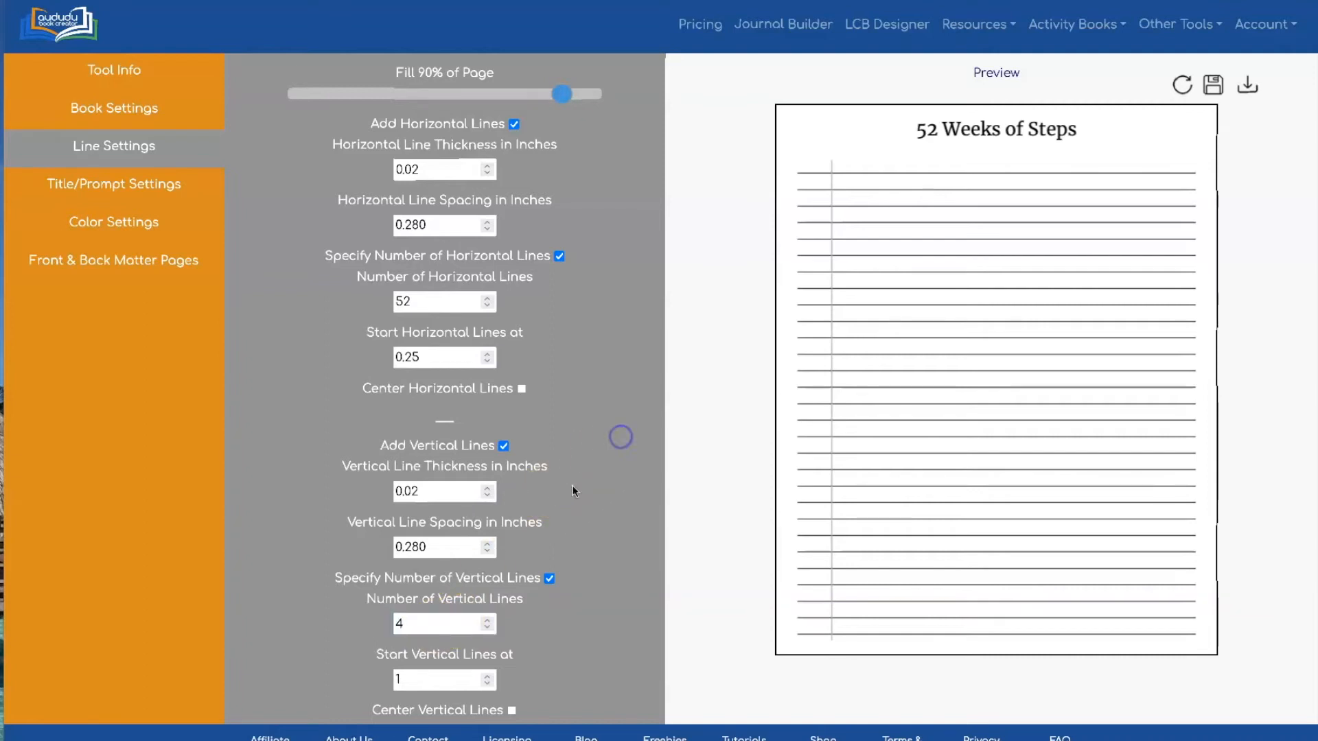
click(511, 711)
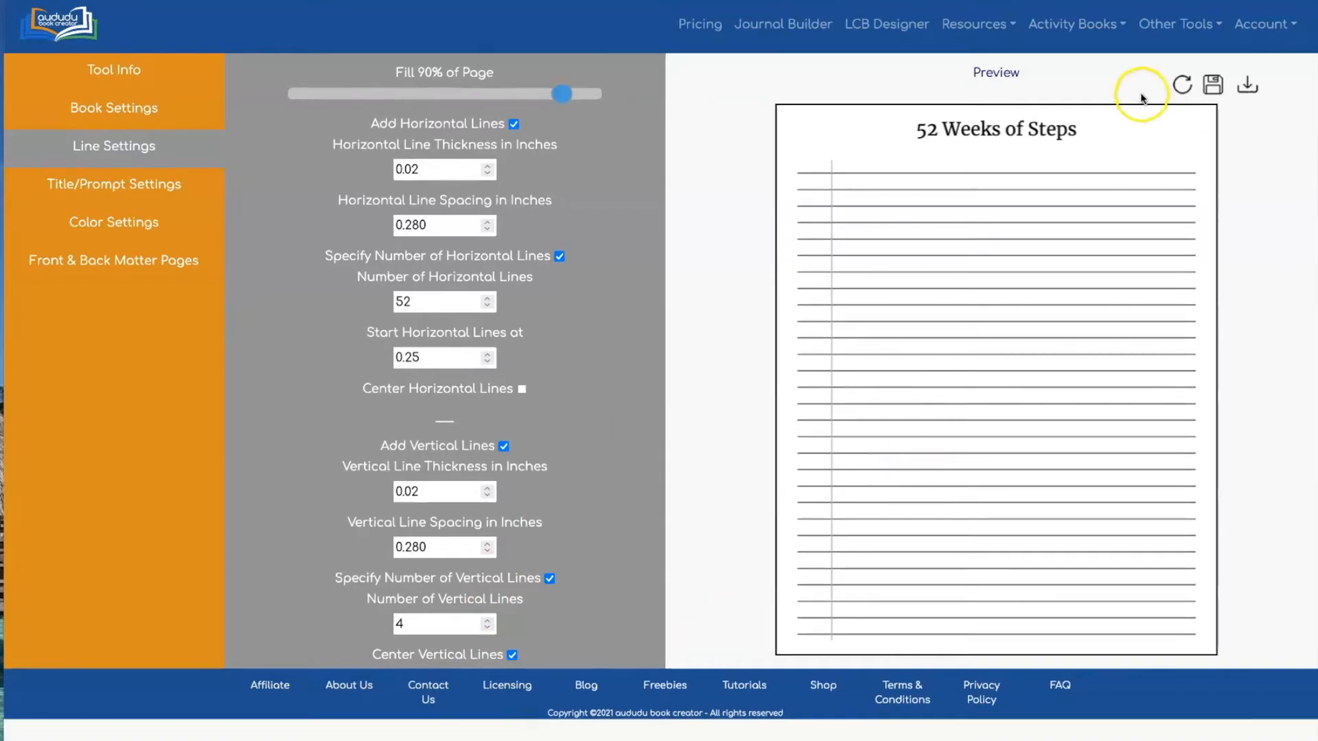
click(1181, 83)
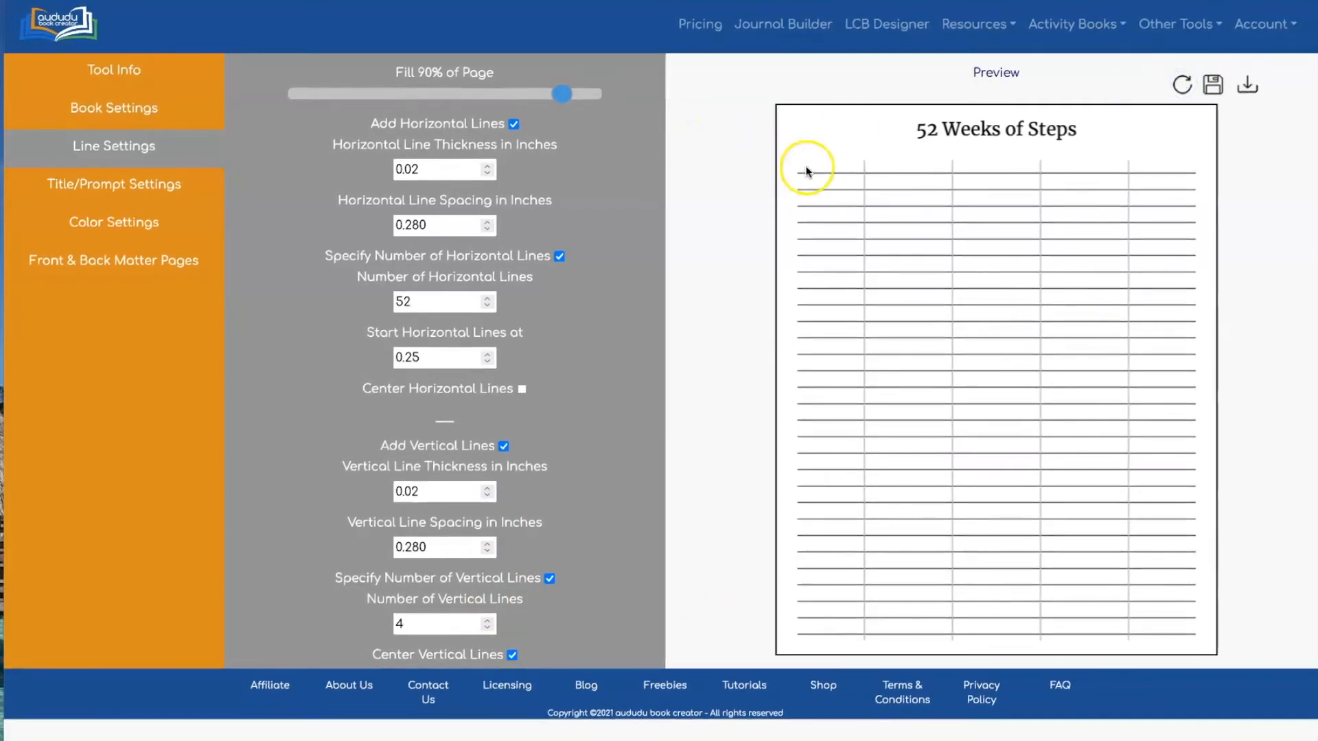
click(158, 359)
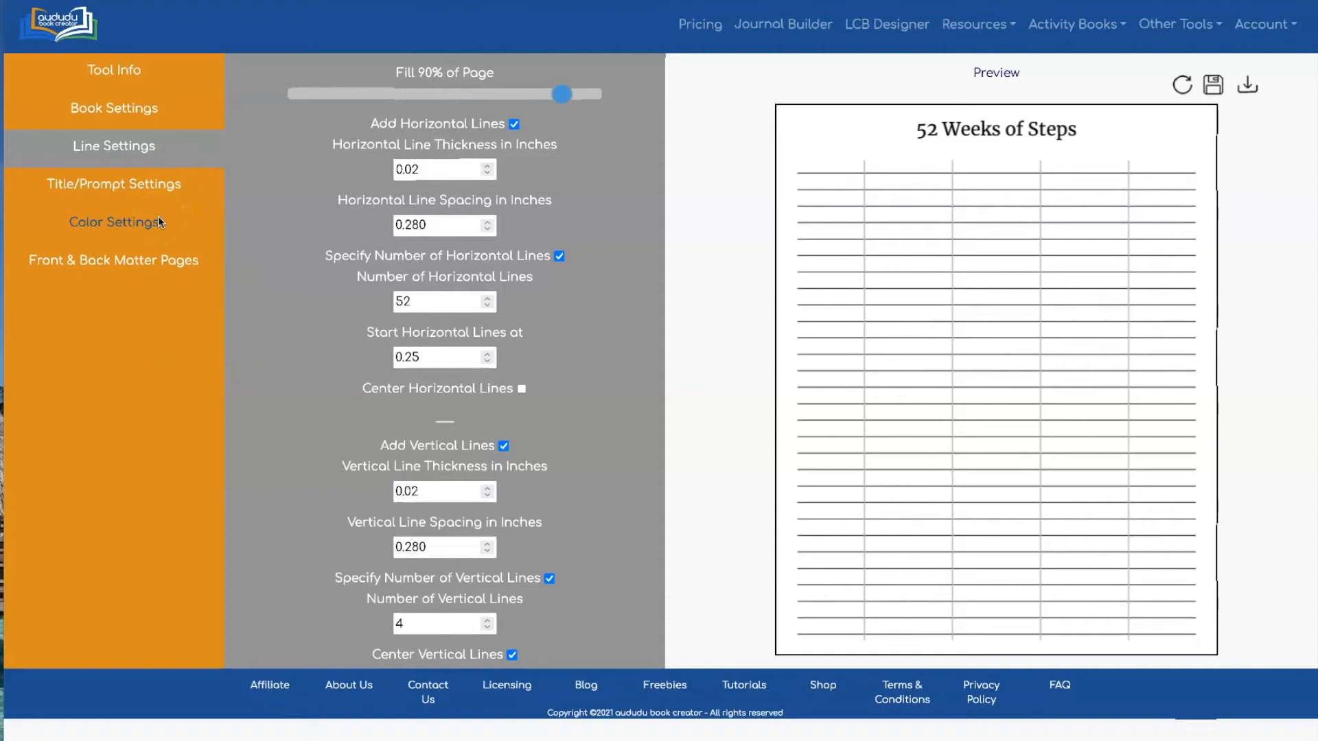
click(131, 182)
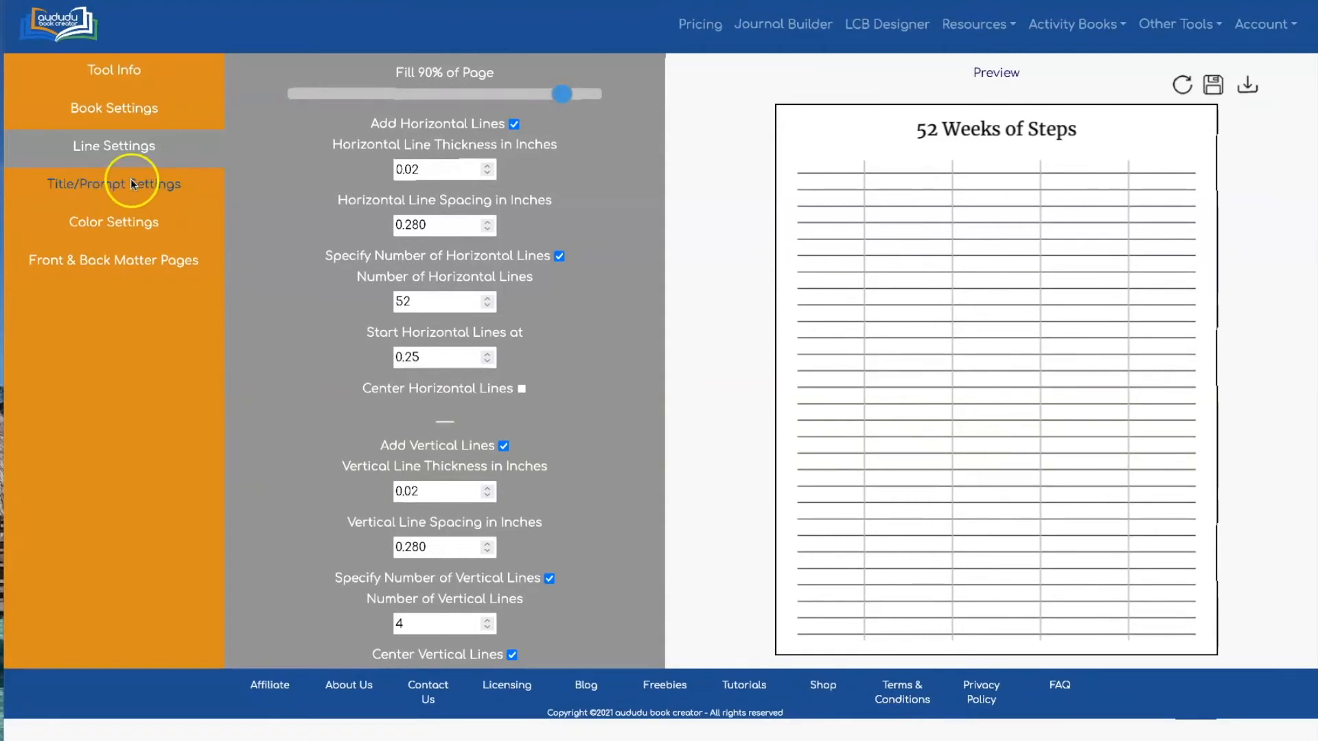
Replace the '52 Weeks of Steps' title with the 'Costco Shopping List' prompt
click(365, 349)
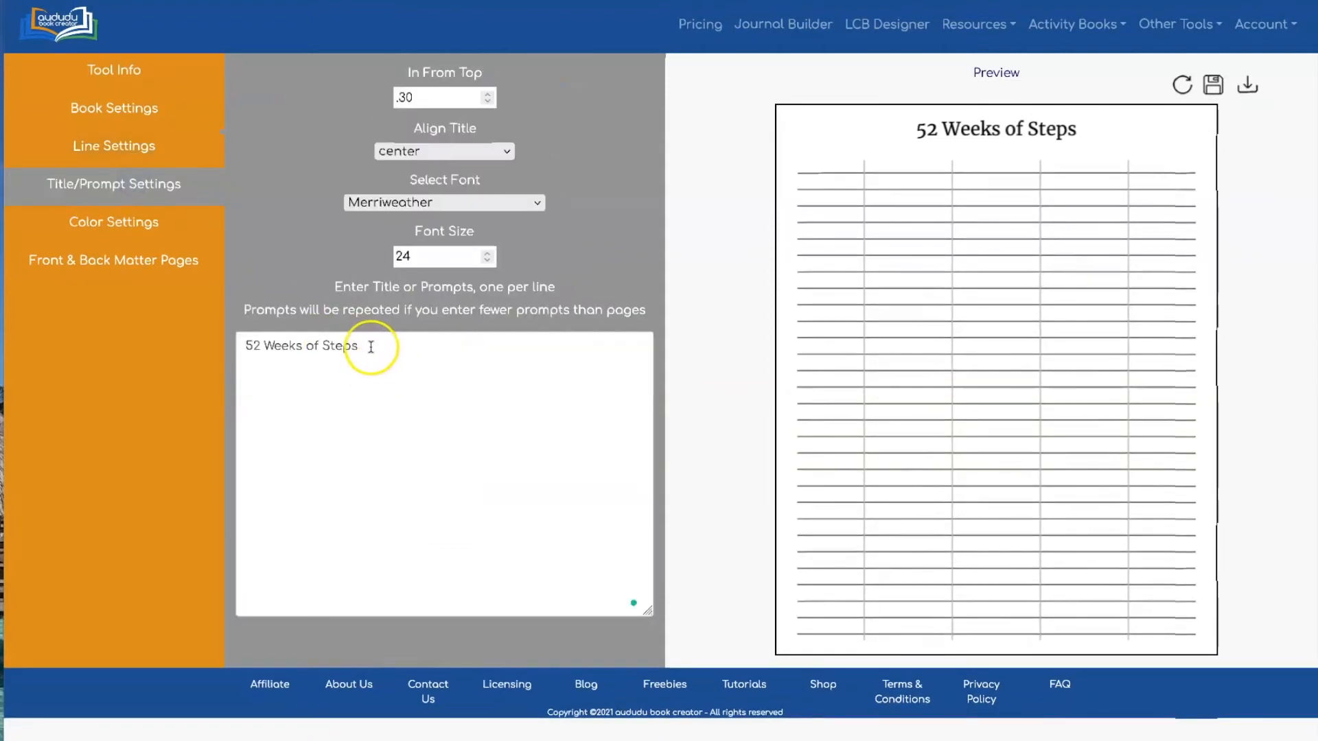
drag(374, 345, 239, 348)
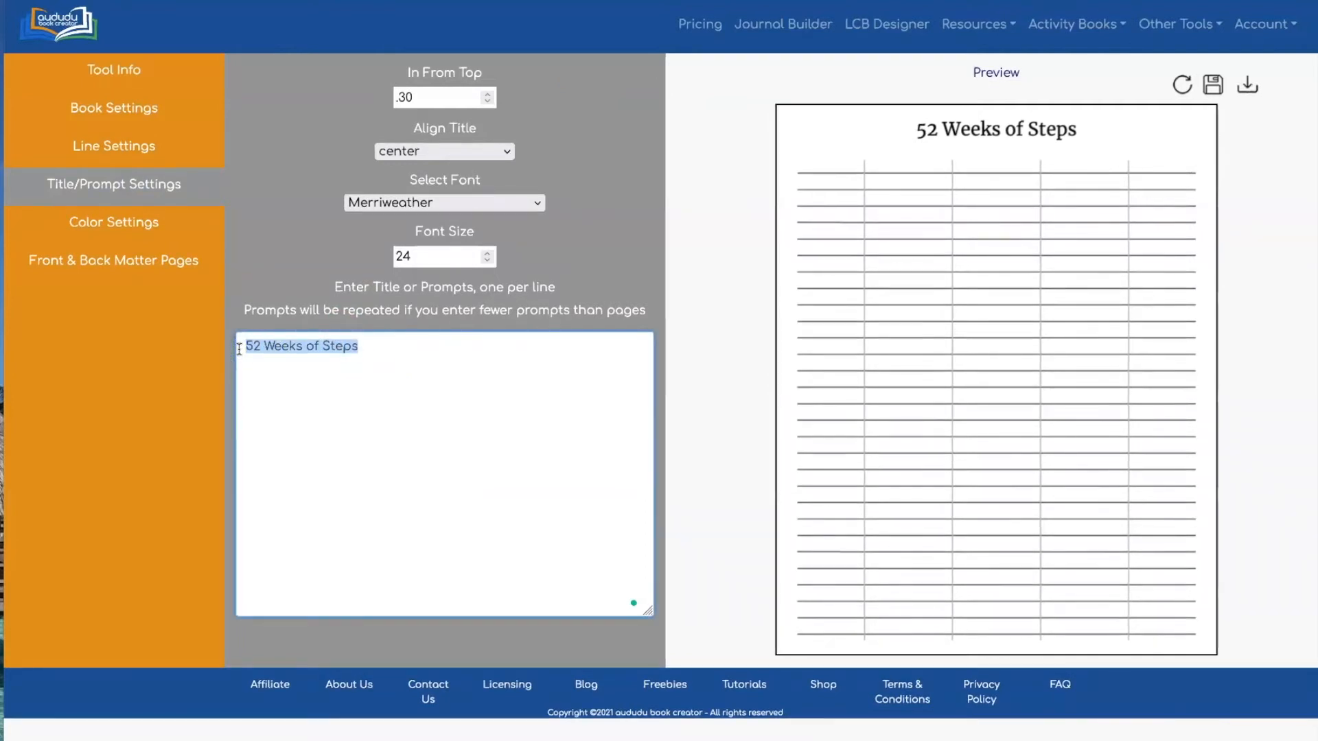
text(Shopping List)
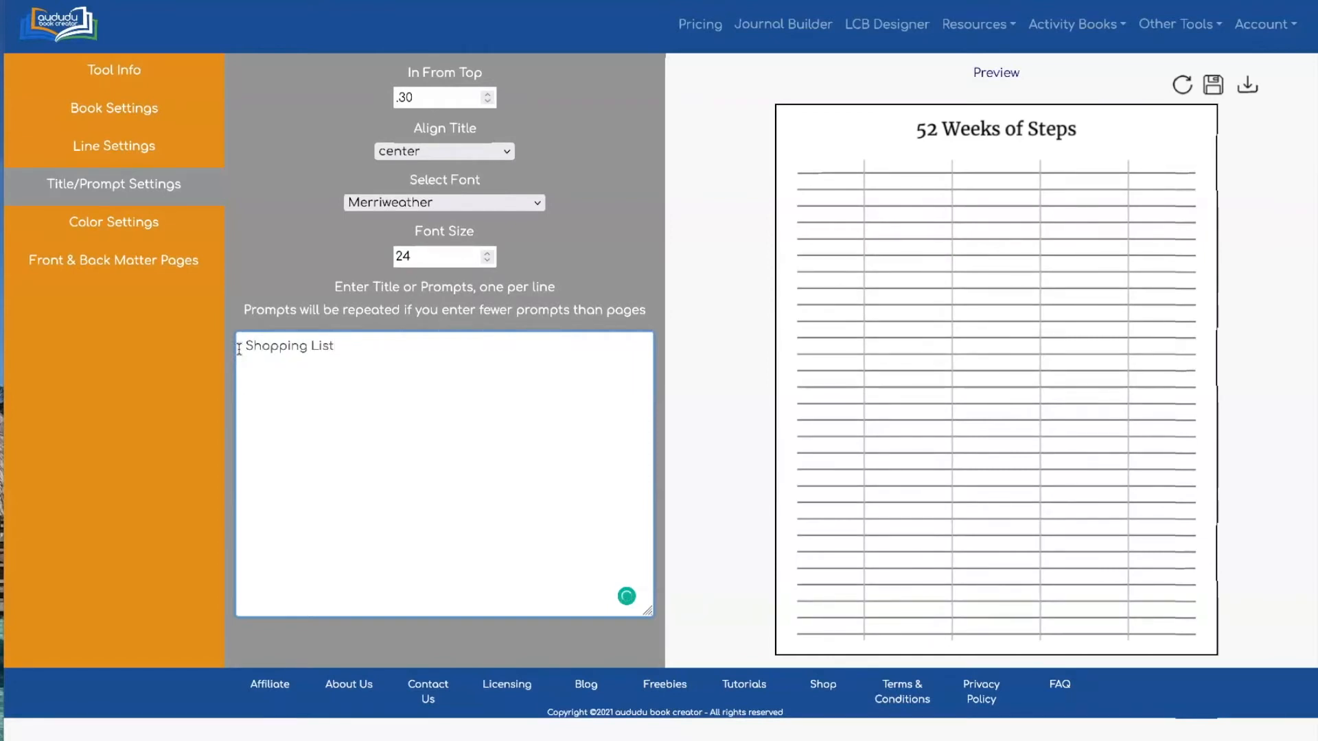
click(245, 348)
text(Go)
key(BackSpace)
key(BackSpace)
text(Co)
key(BackSpace)
key(BackSpace)
text(Costco)
click(400, 350)
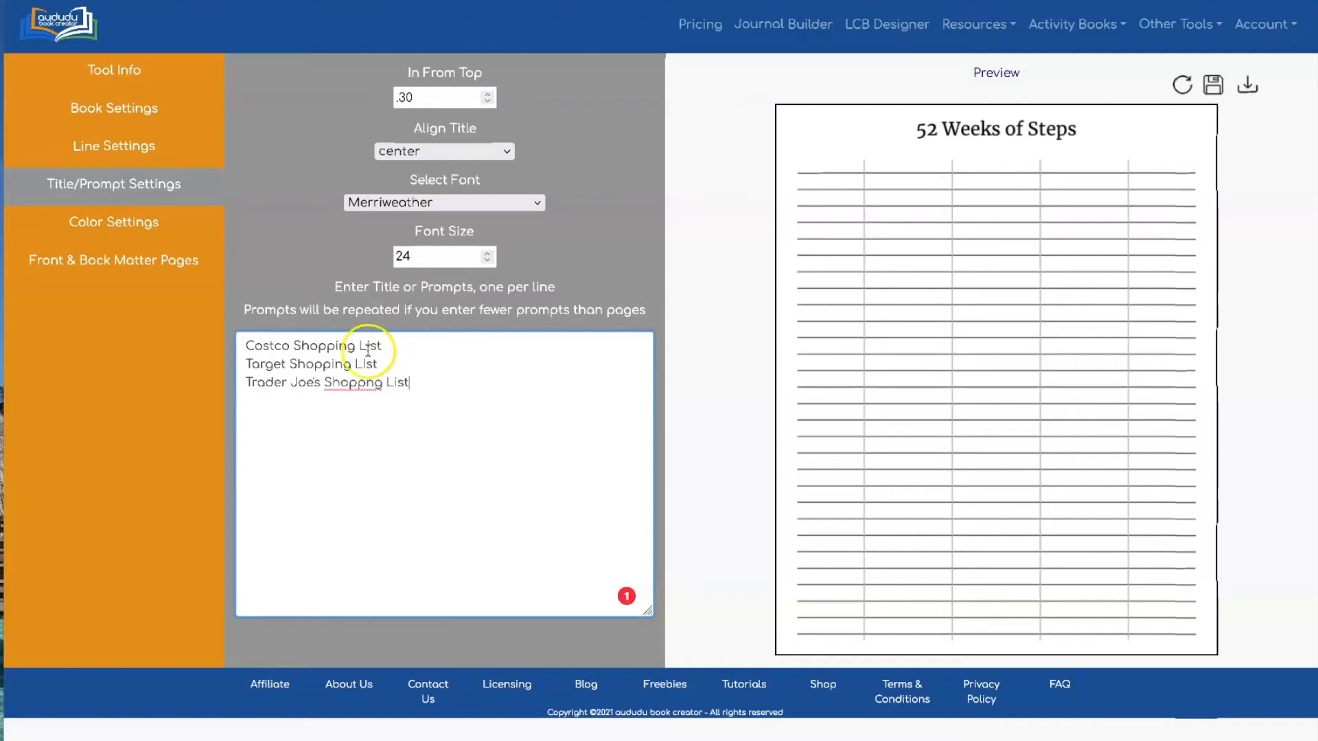
Correct the misspelled 'Shopping' in the four shopping-list prompts and refresh the preview
click(364, 384)
click(367, 409)
click(368, 364)
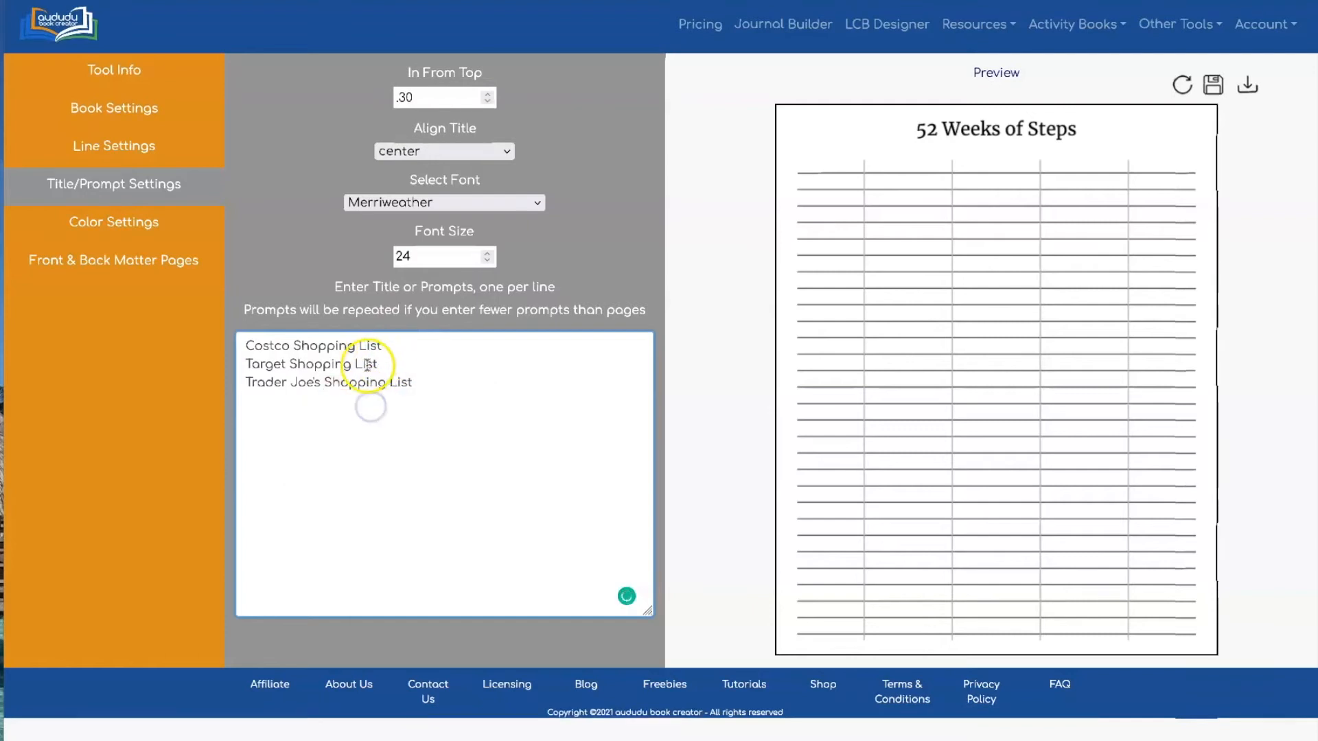
click(426, 380)
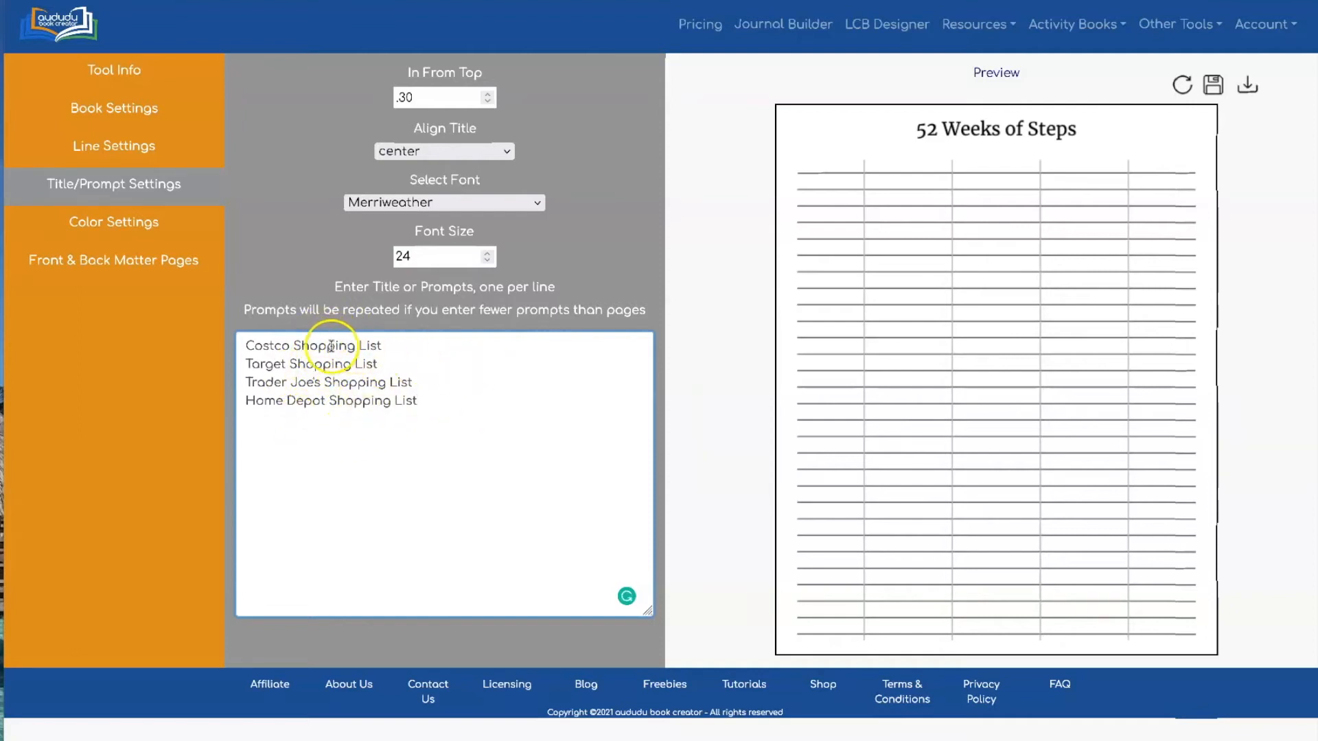
drag(247, 346, 370, 344)
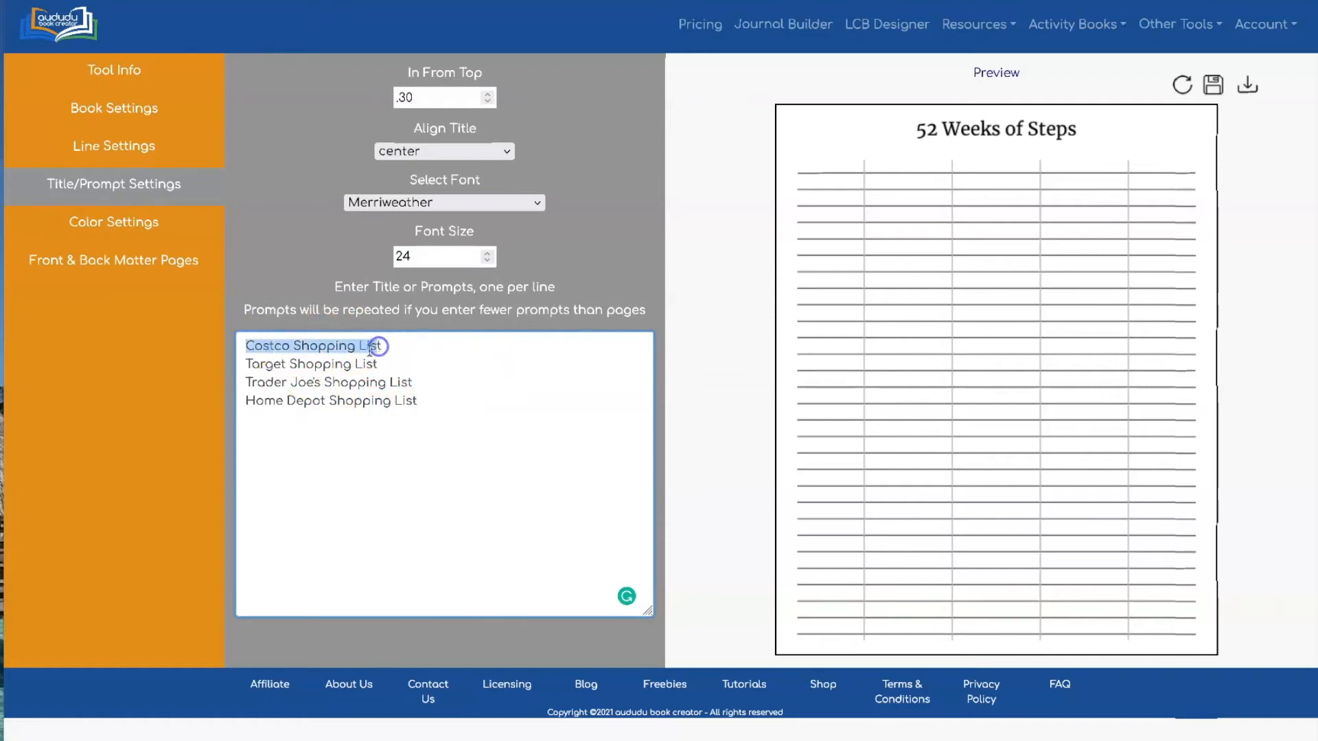
click(705, 201)
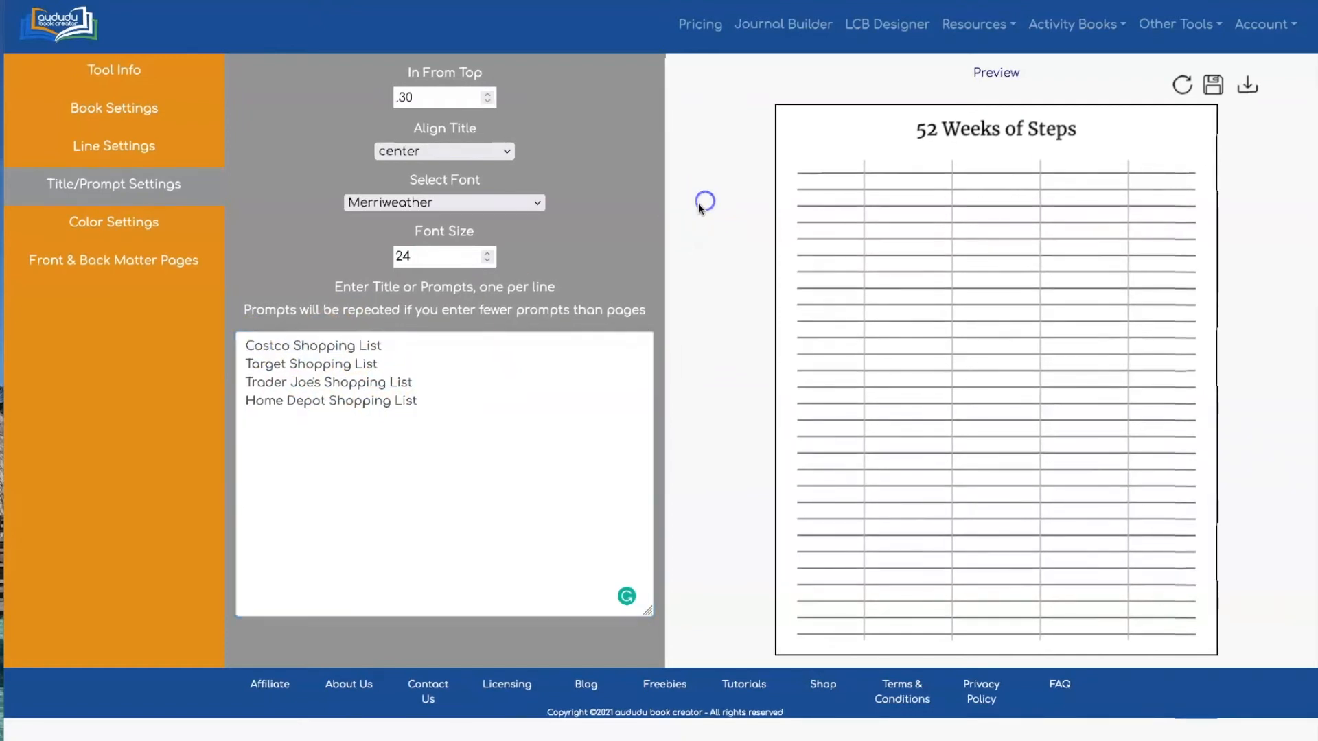
click(1182, 84)
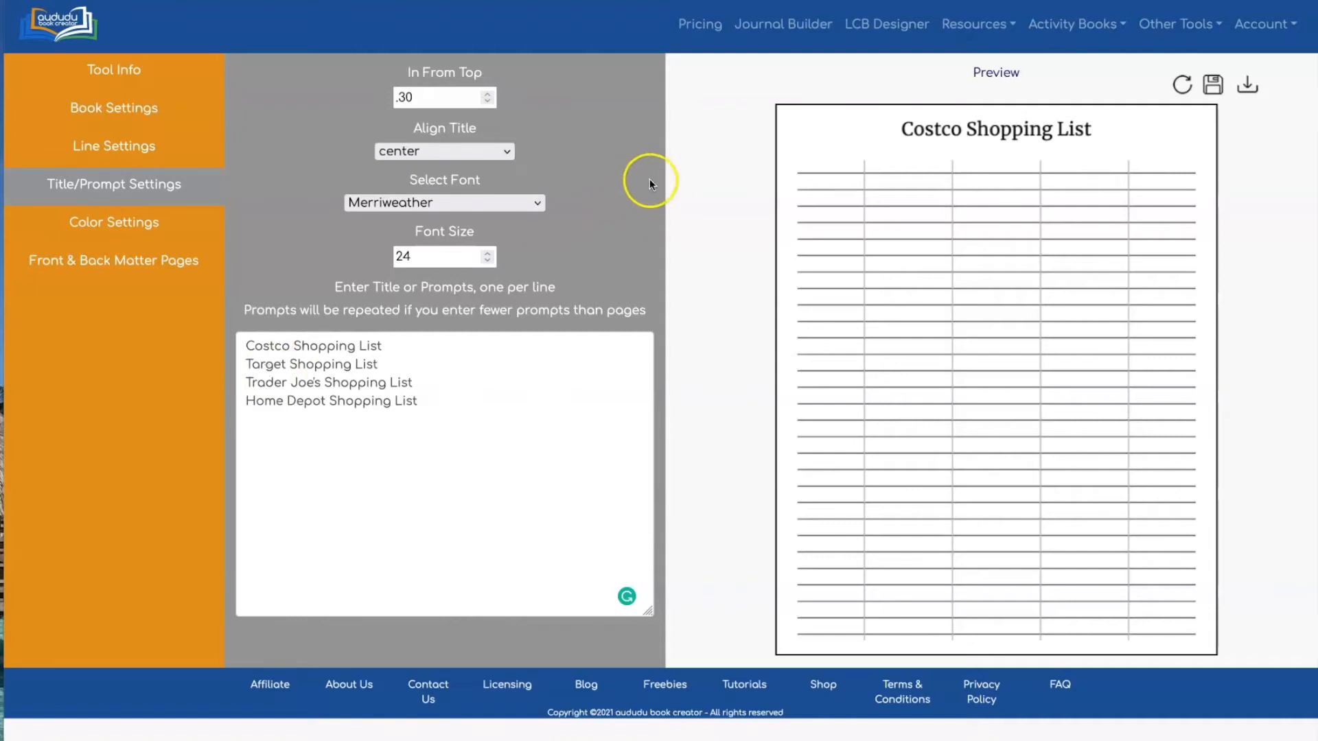
Download the 100-page shopping-list PDF and scroll through it to confirm the store titles rotate
click(1247, 85)
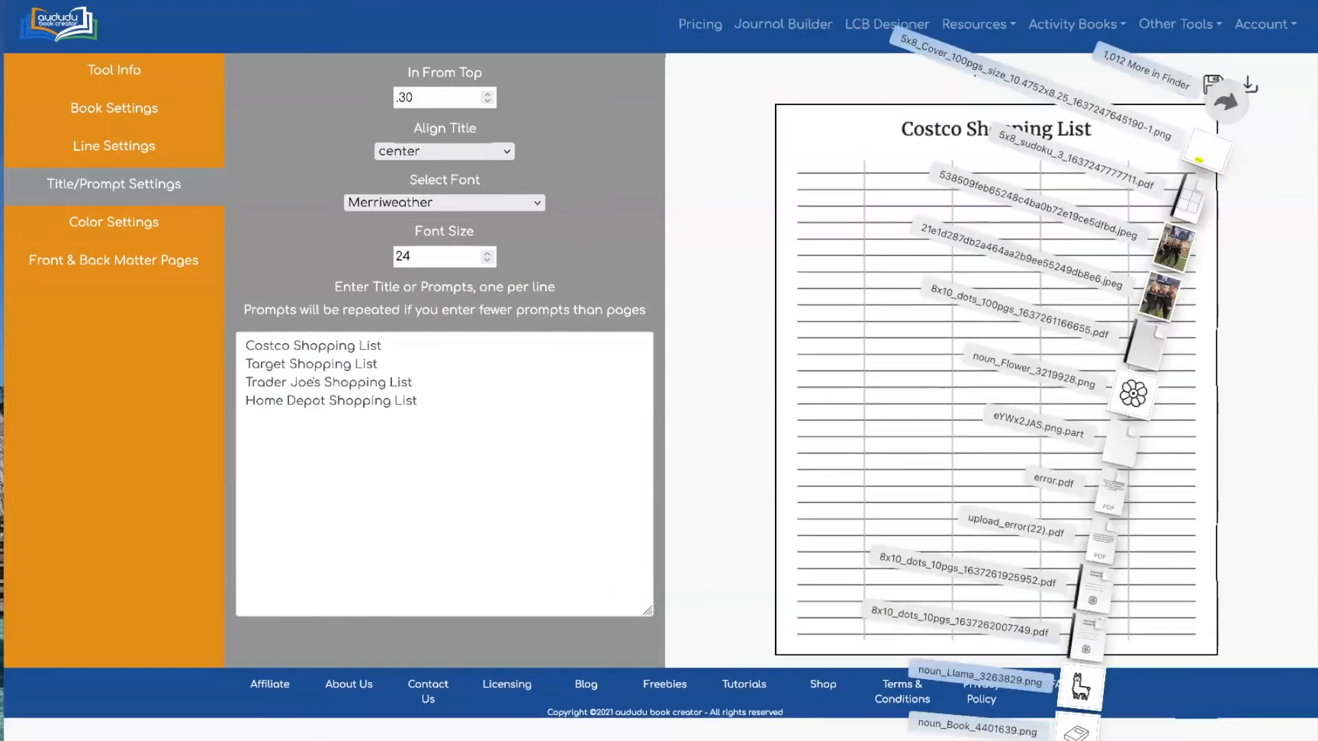
click(1073, 740)
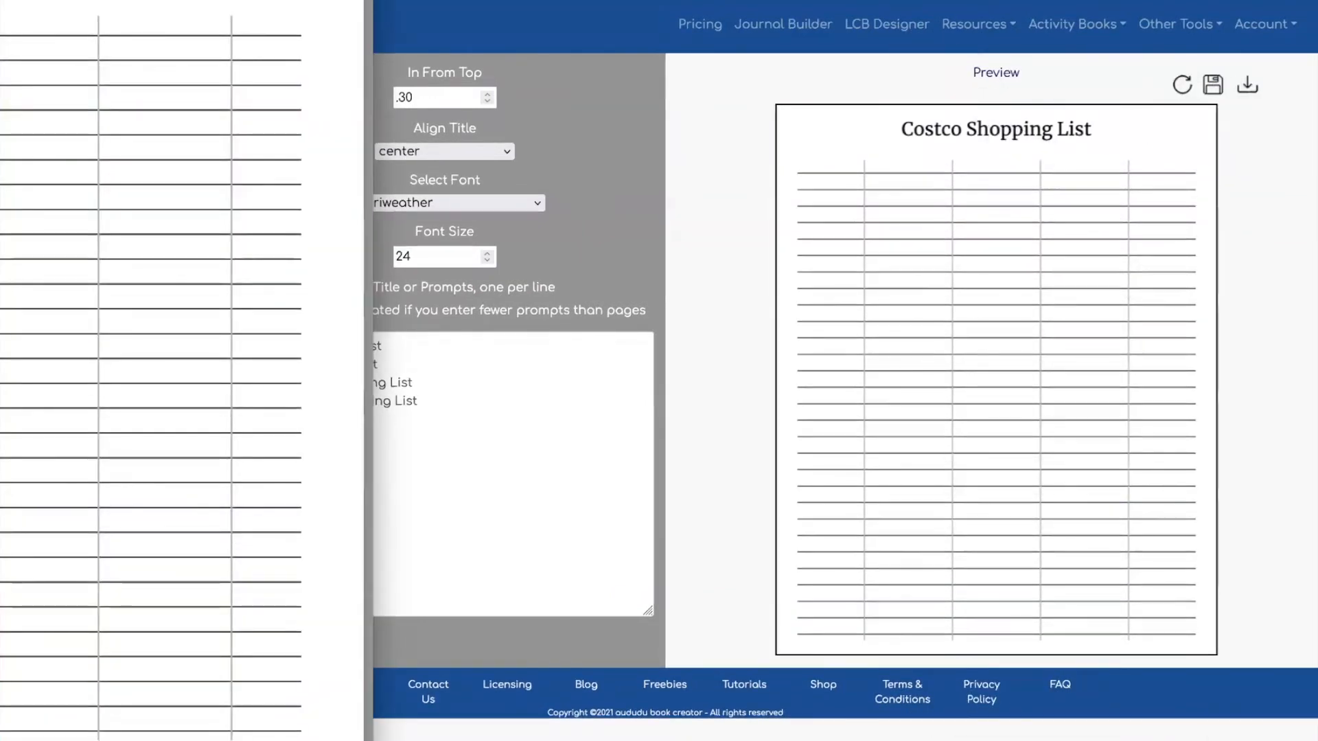
drag(2, 148, 397, 55)
scroll(491, 180, up, 4)
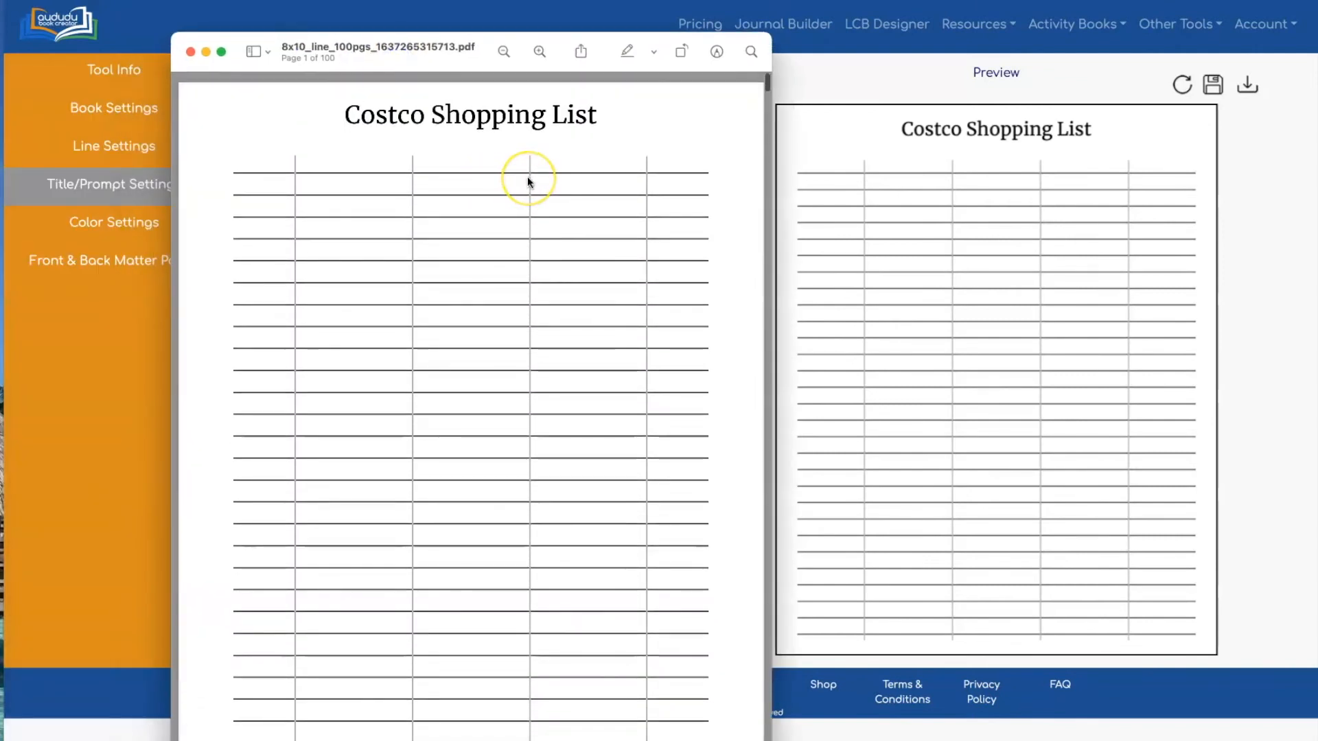
scroll(527, 178, down, 15)
scroll(527, 180, down, 12)
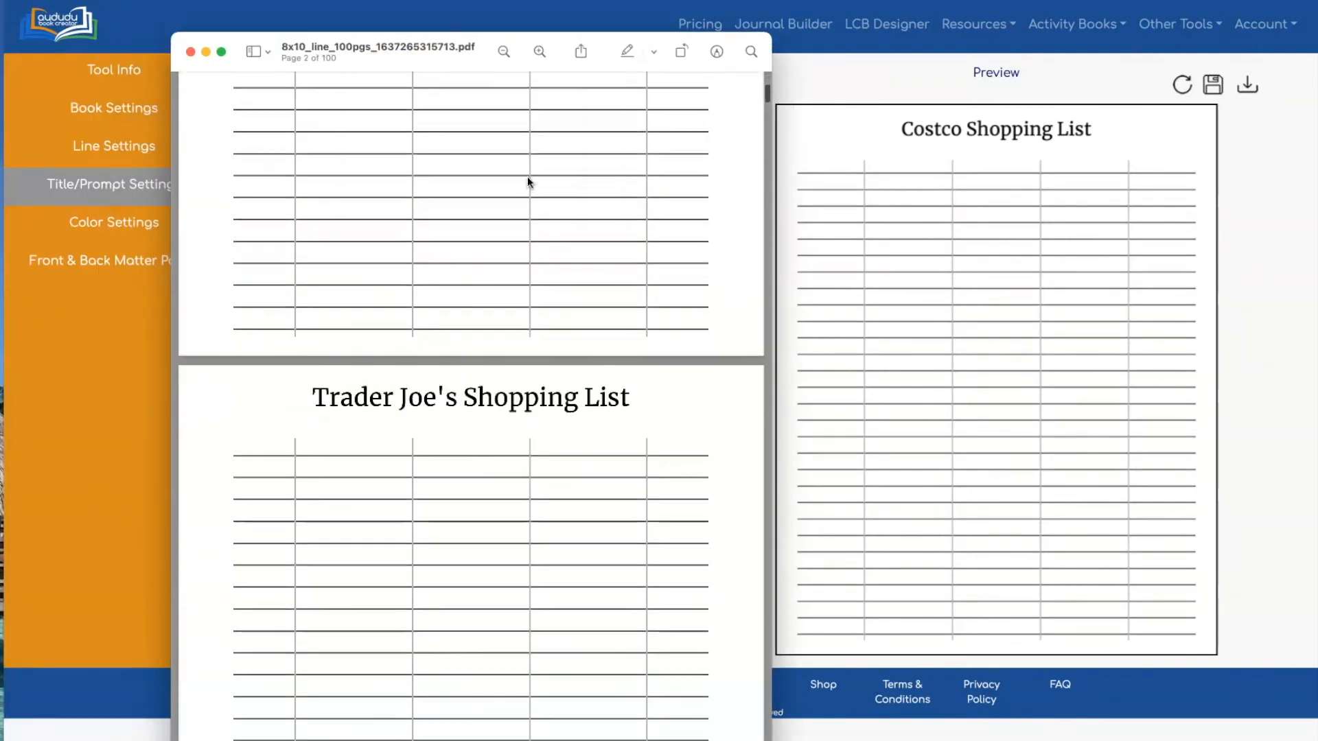
scroll(527, 180, down, 15)
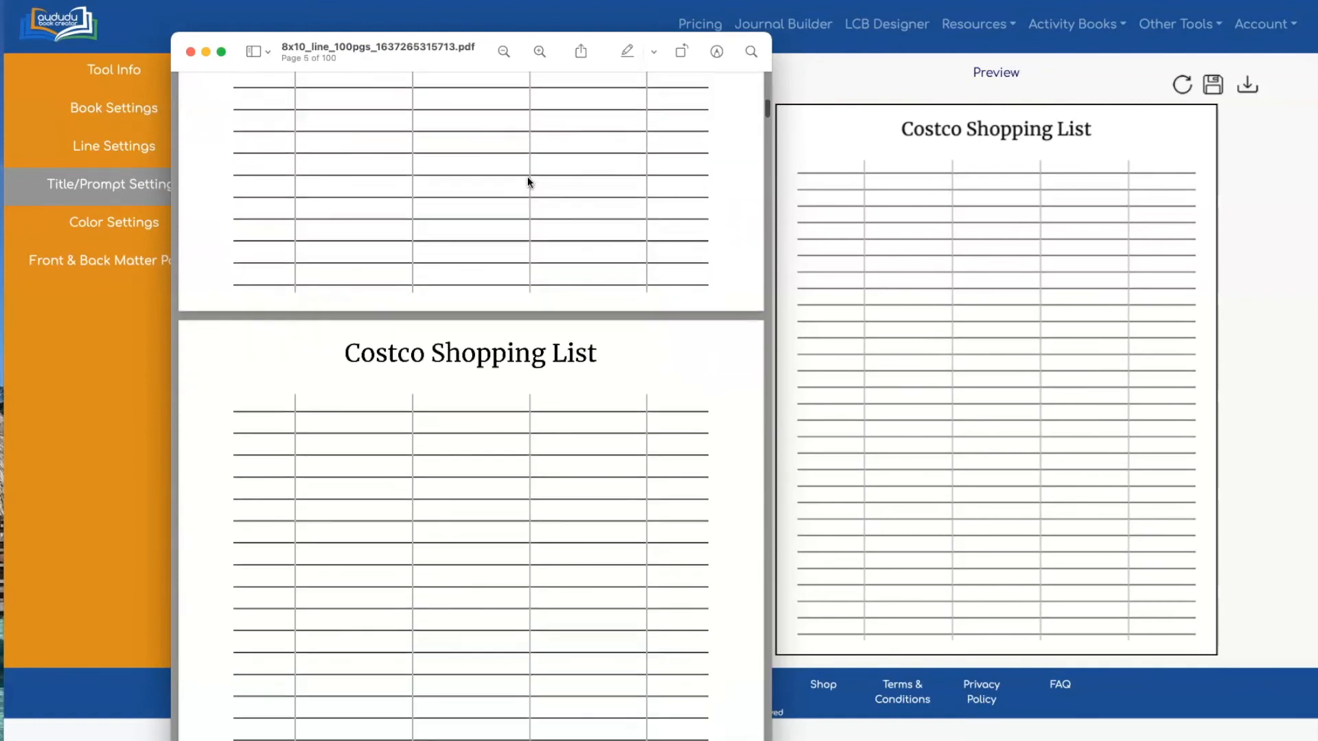
scroll(527, 182, down, 10)
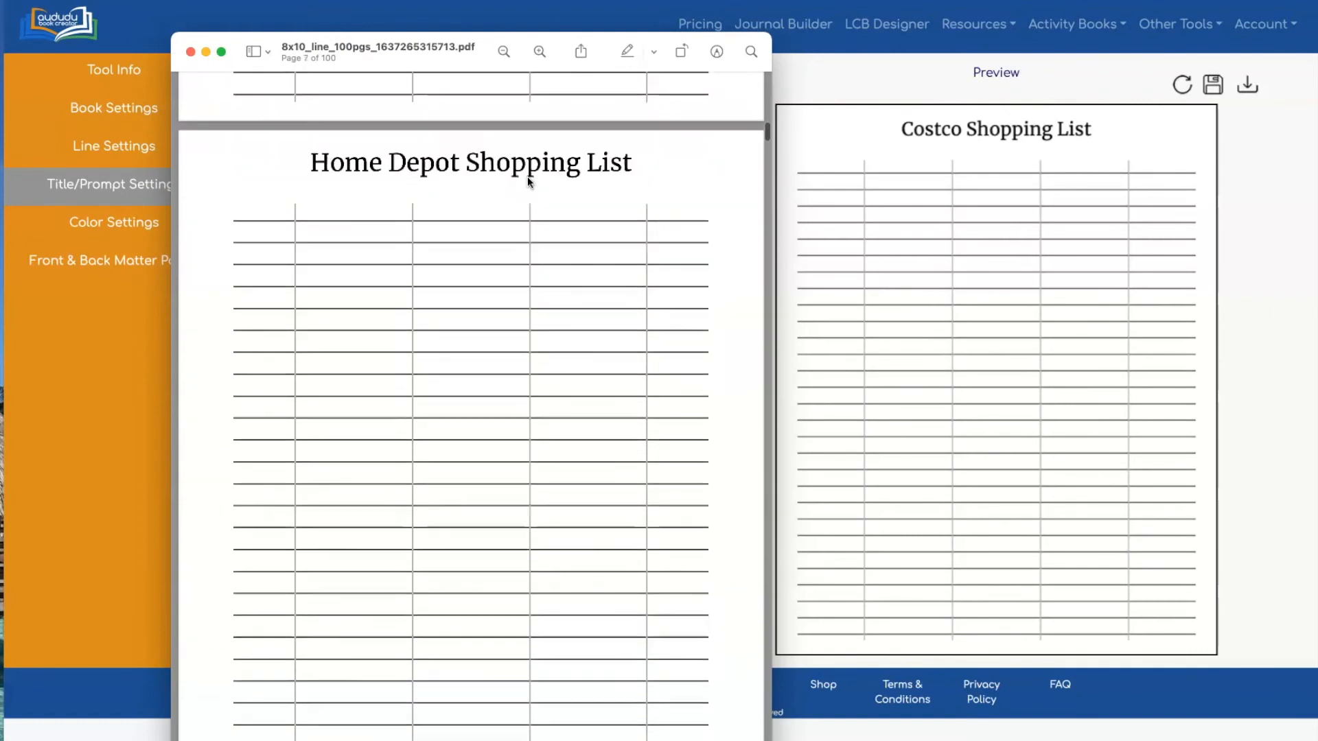
click(191, 53)
click(118, 147)
Turn off Add Vertical Lines and Specify Number of Horizontal Lines so the preview shows plain ruled lines
click(109, 148)
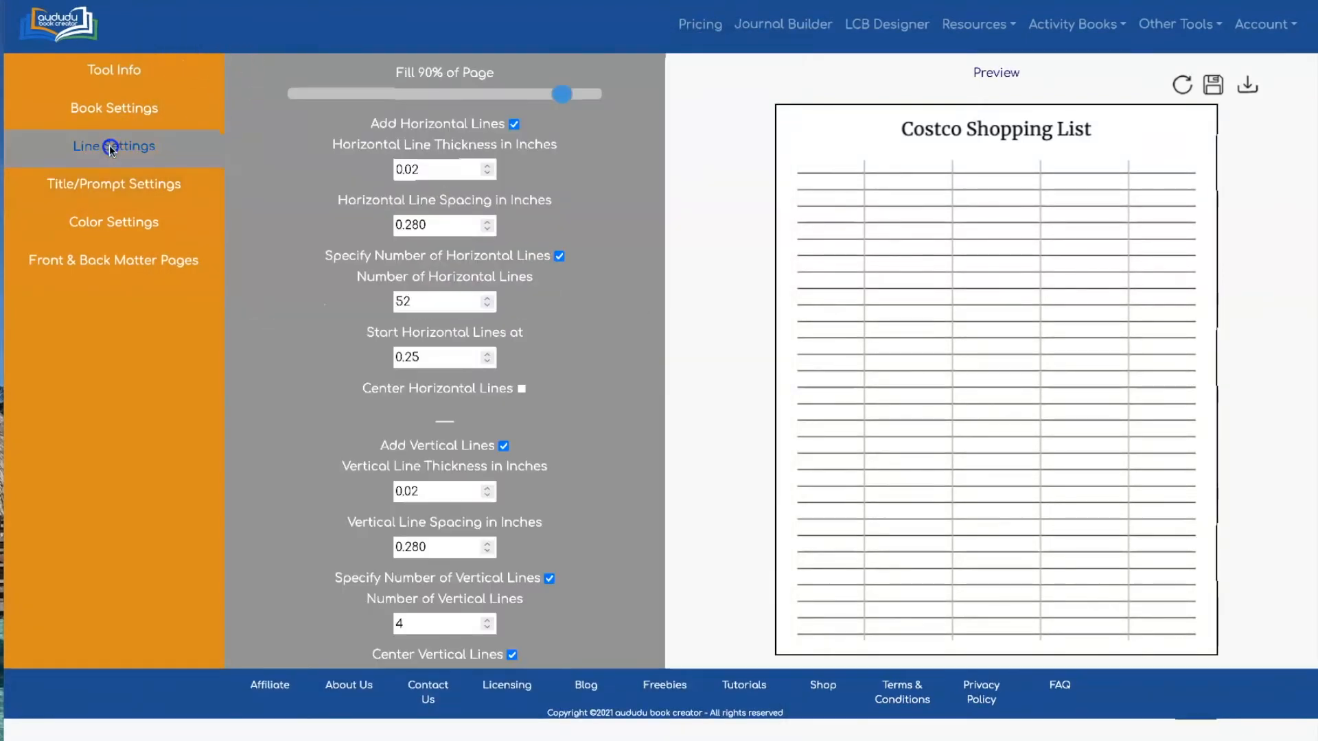
click(504, 448)
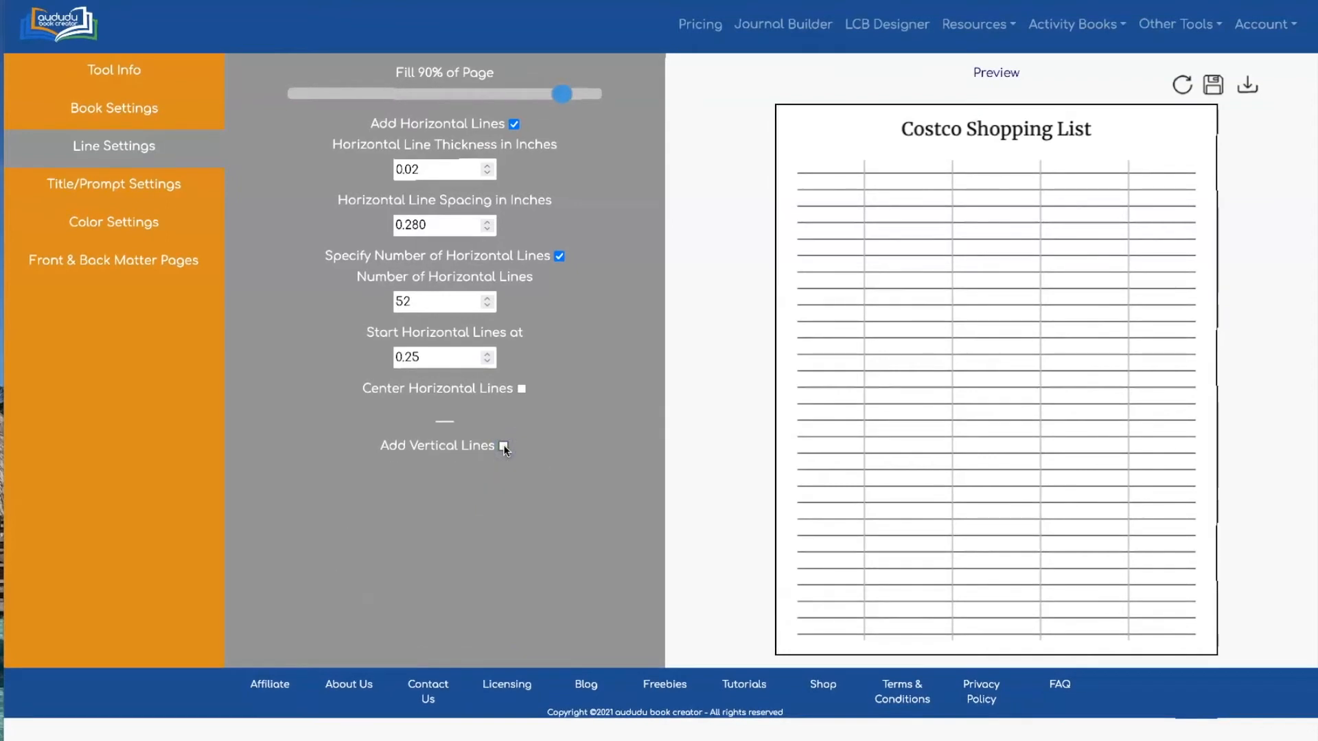
click(1181, 83)
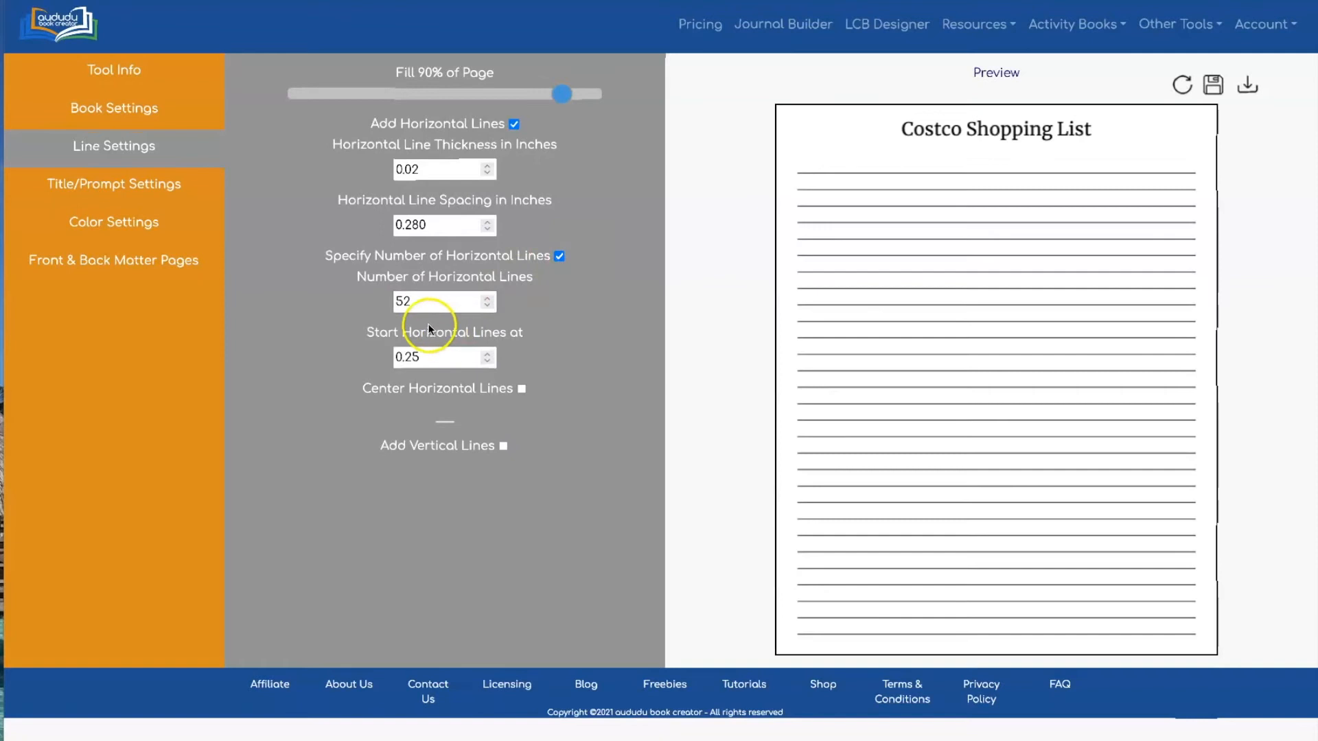
click(556, 257)
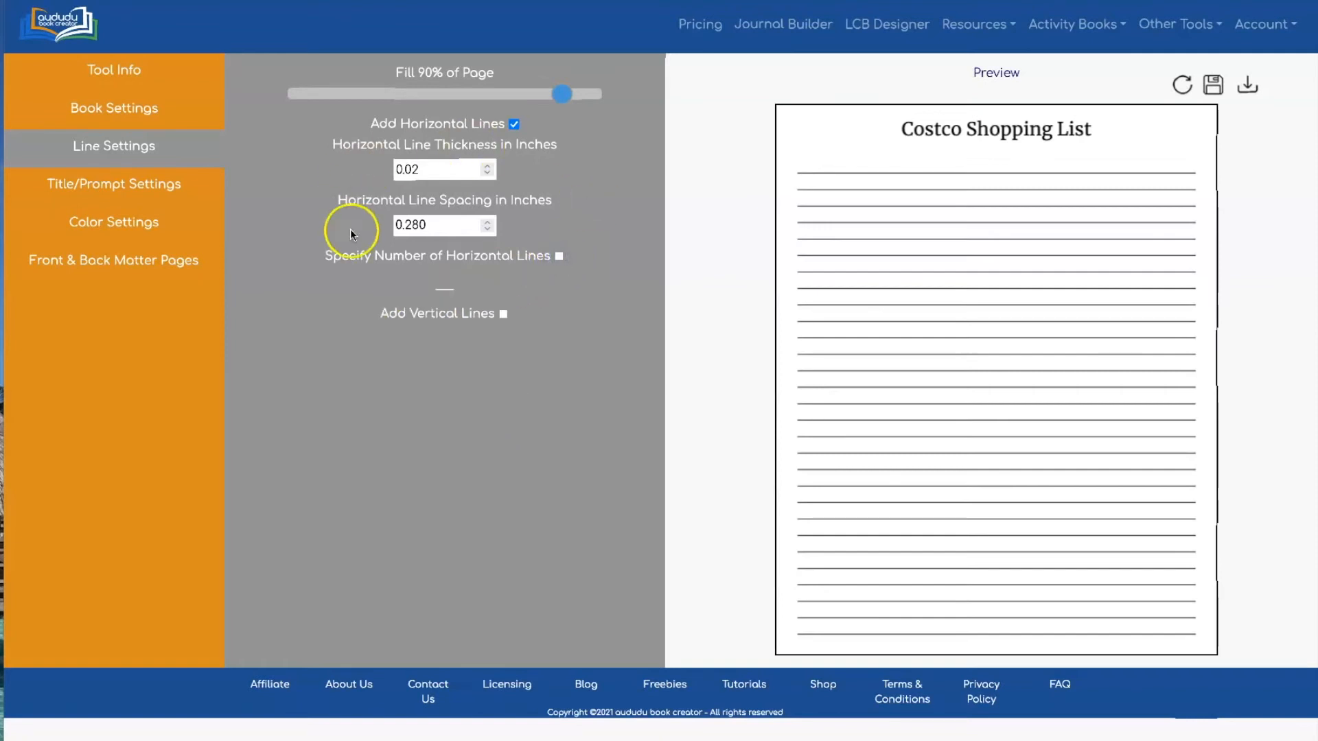
click(1182, 87)
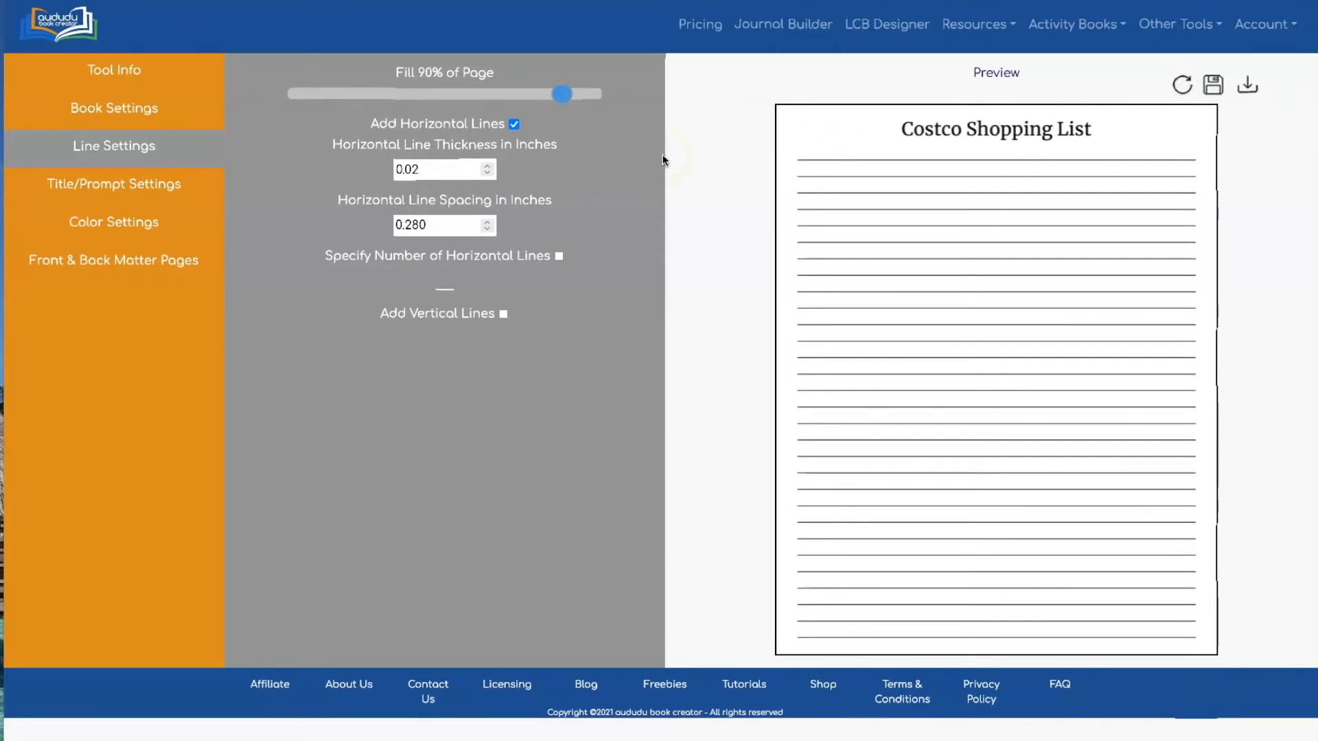
click(101, 184)
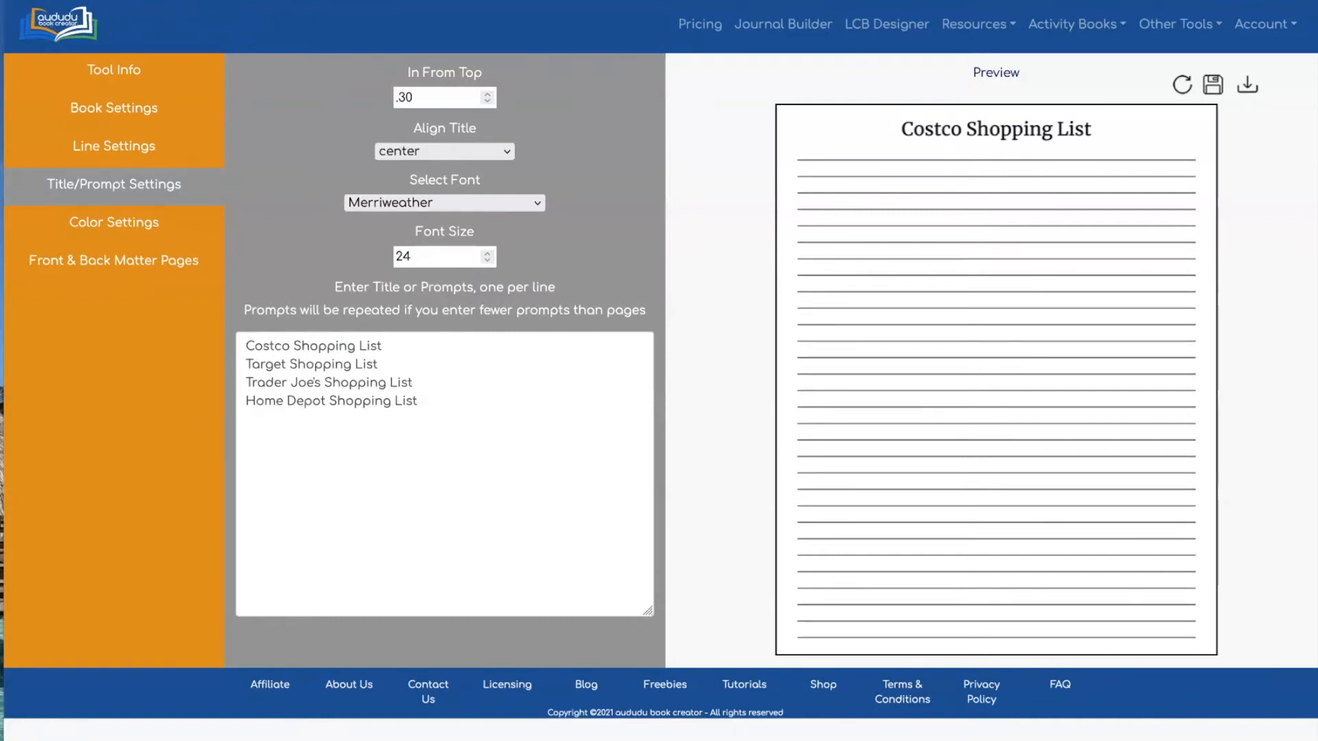
Replace the four shopping-list prompts with the pasted affirmations and refresh the preview
click(291, 374)
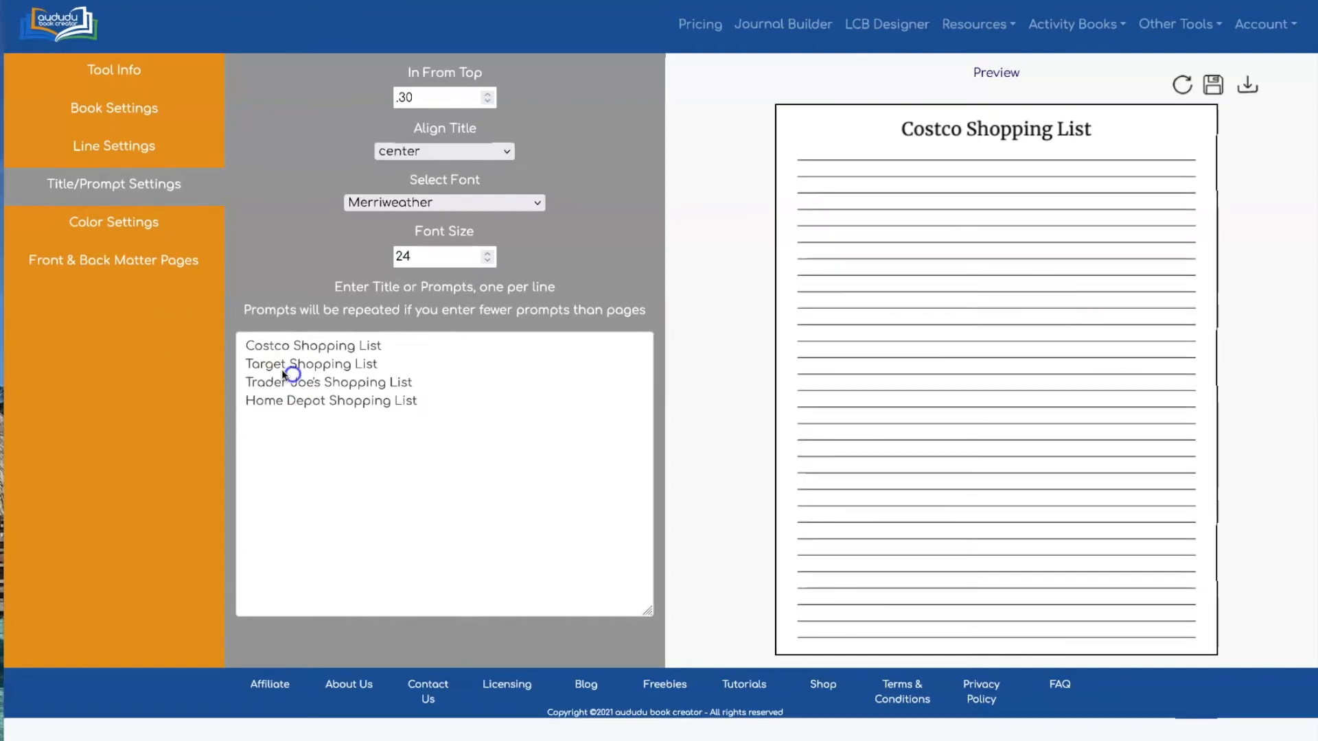
drag(247, 345, 348, 420)
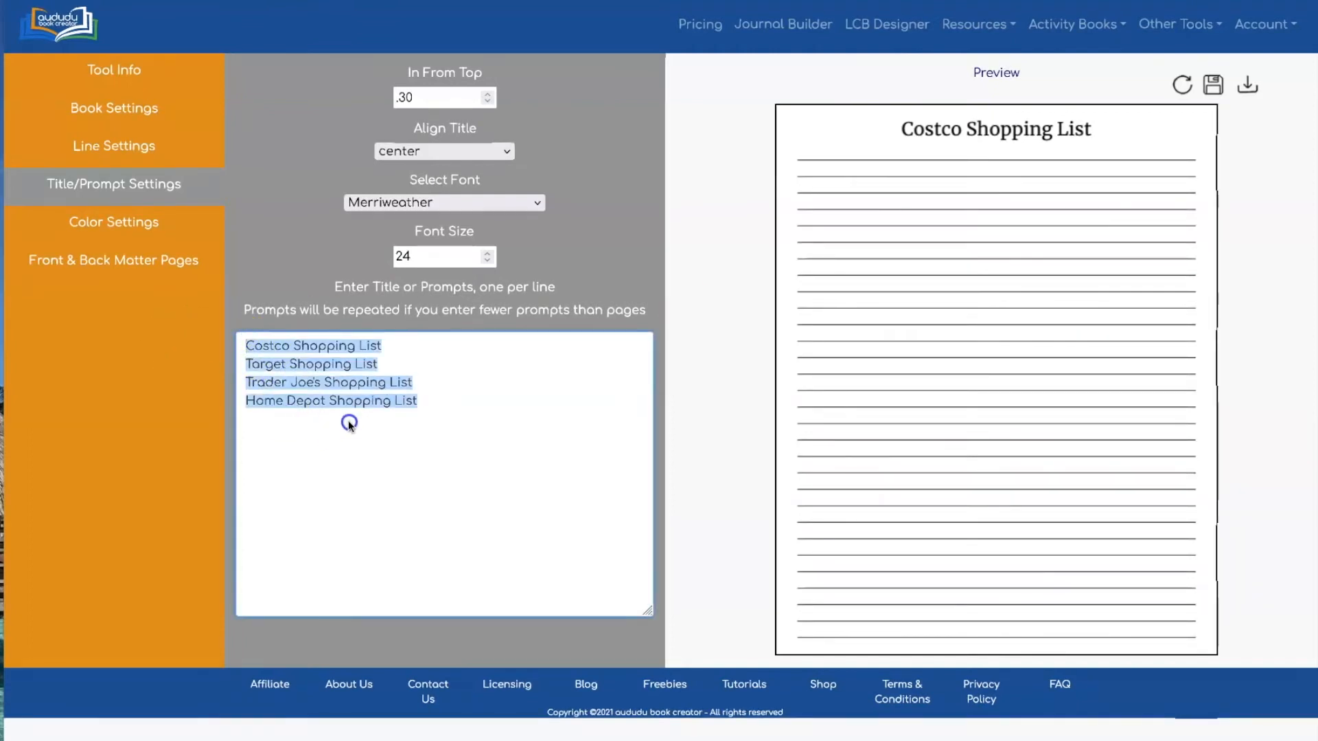
key(ctrl+v)
scroll(353, 411, up, 15)
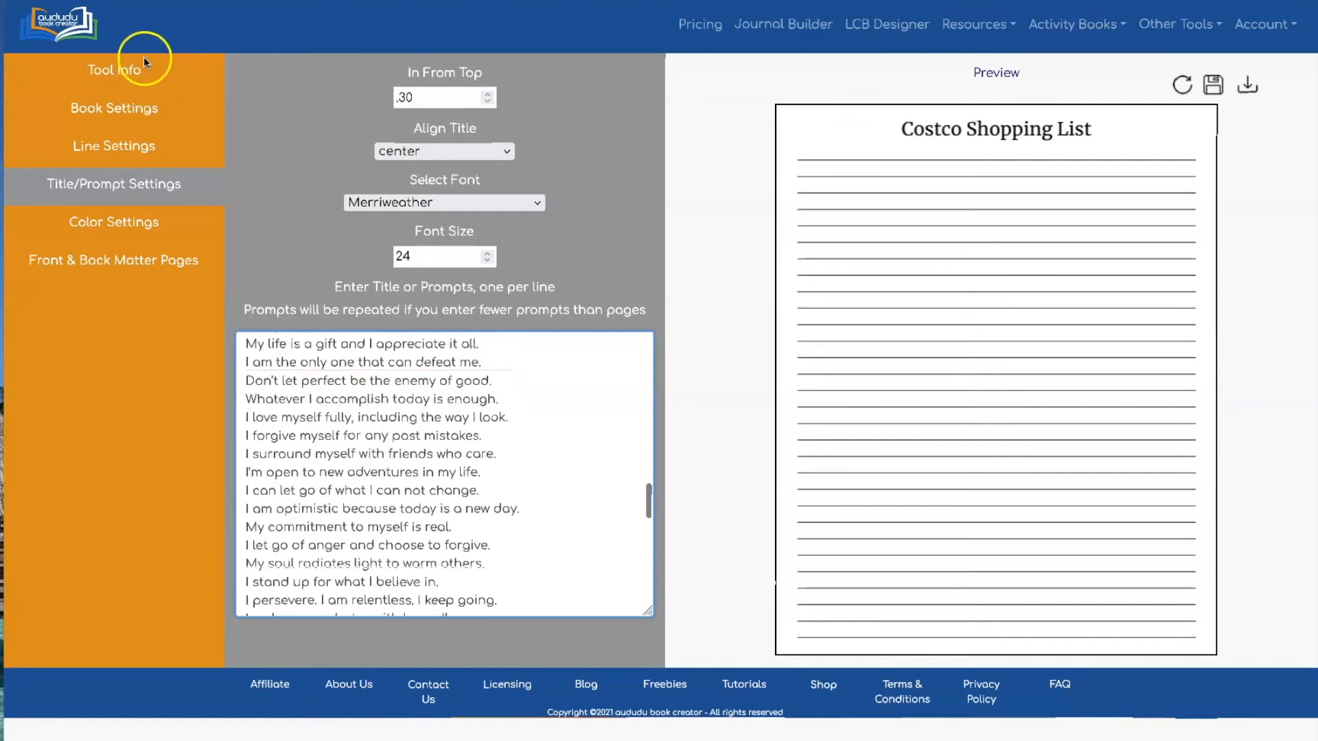
click(133, 109)
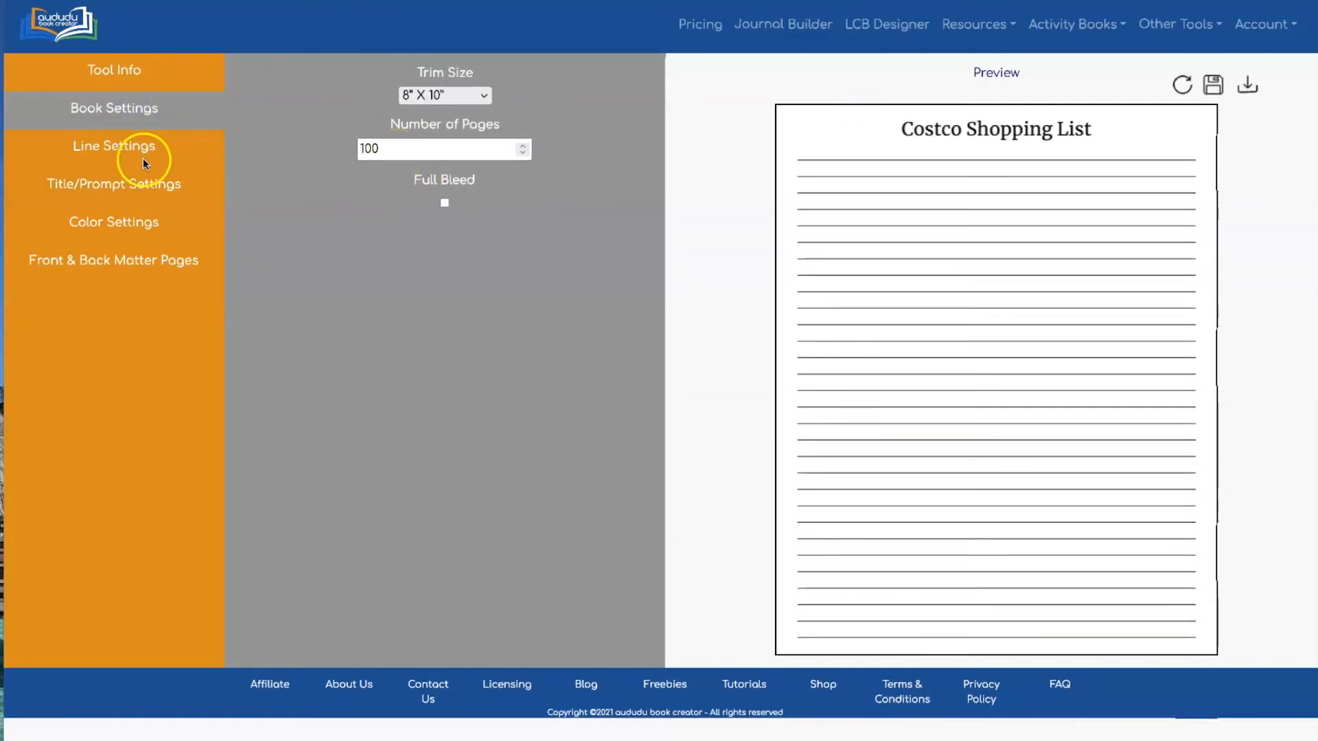
click(130, 183)
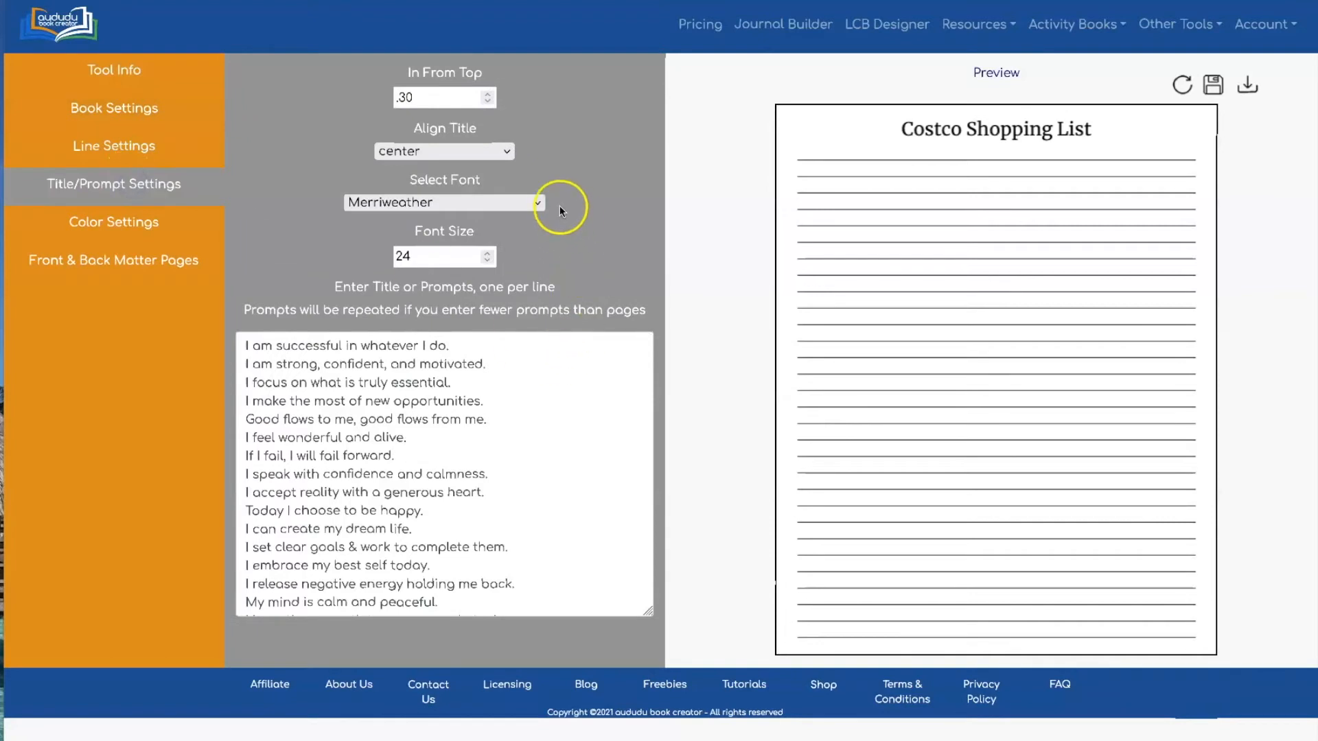
click(1179, 83)
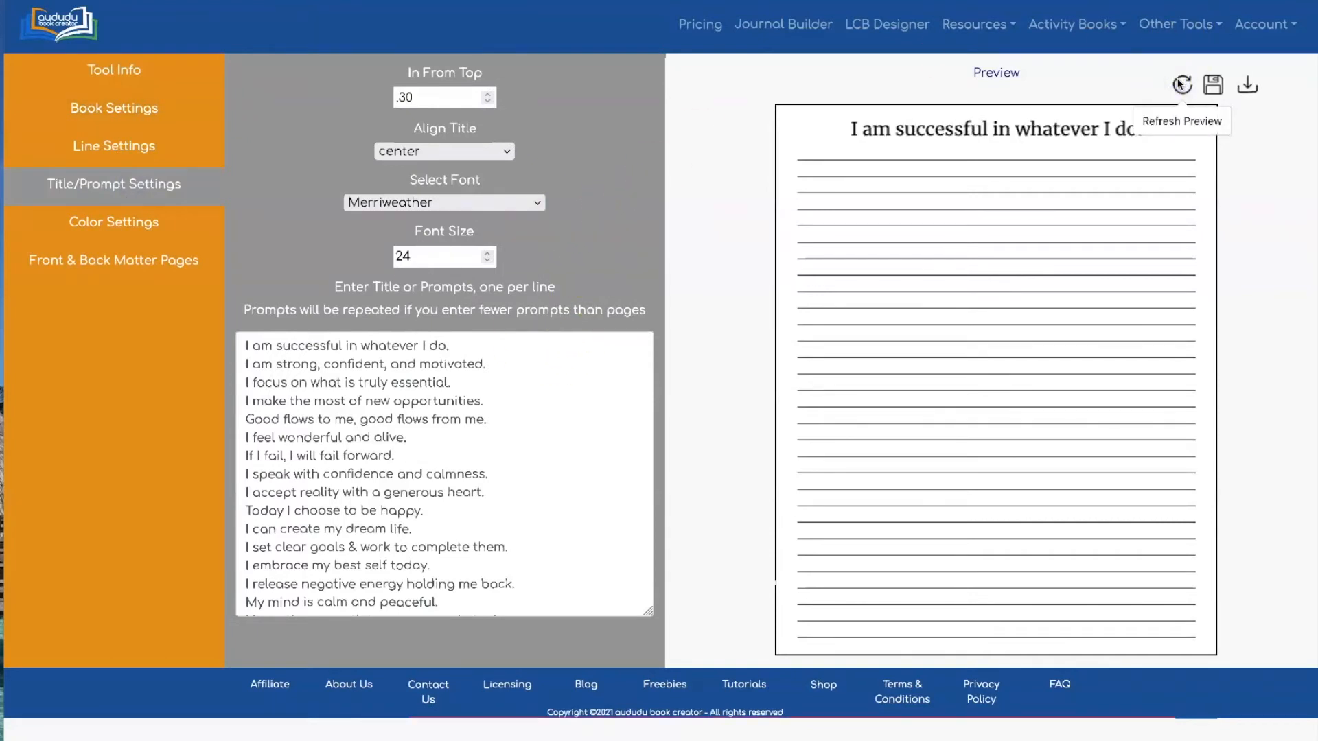
Set the title font to LovelyBarthy-Regular at size 35
click(478, 201)
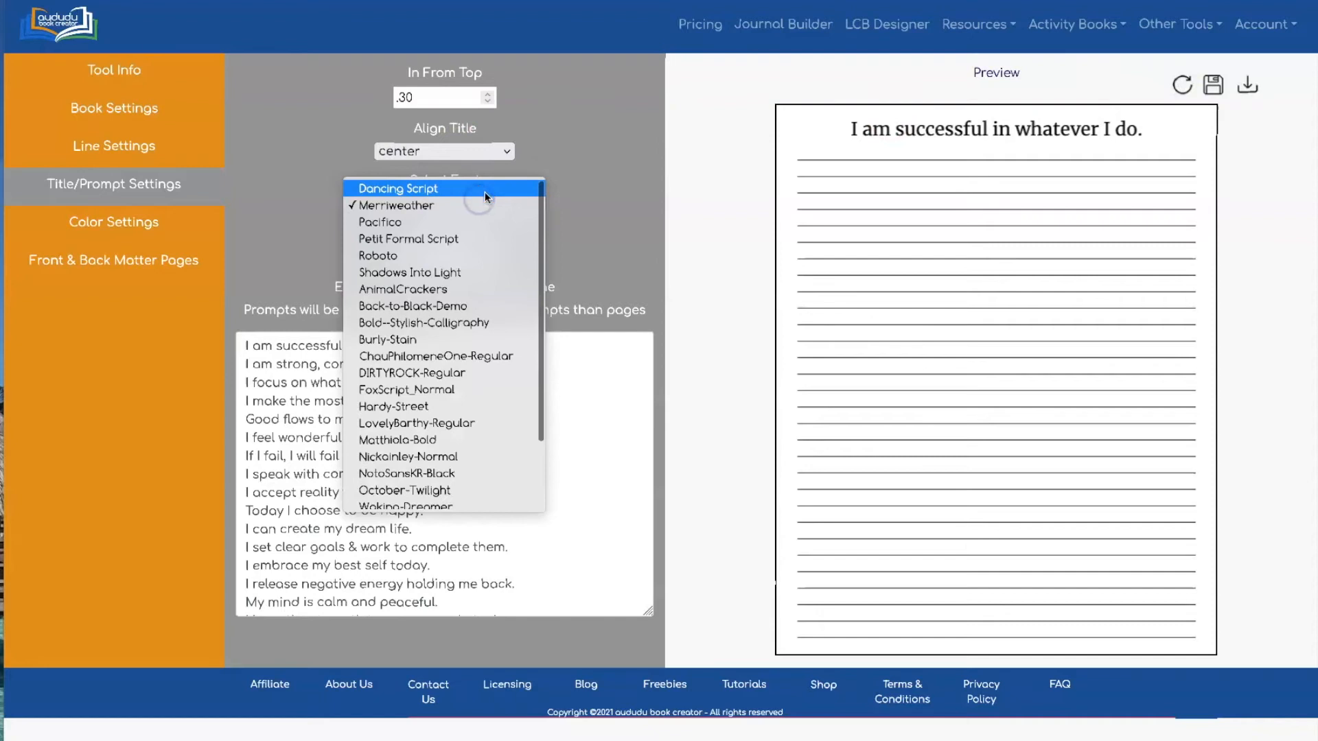
scroll(472, 355, down, 2)
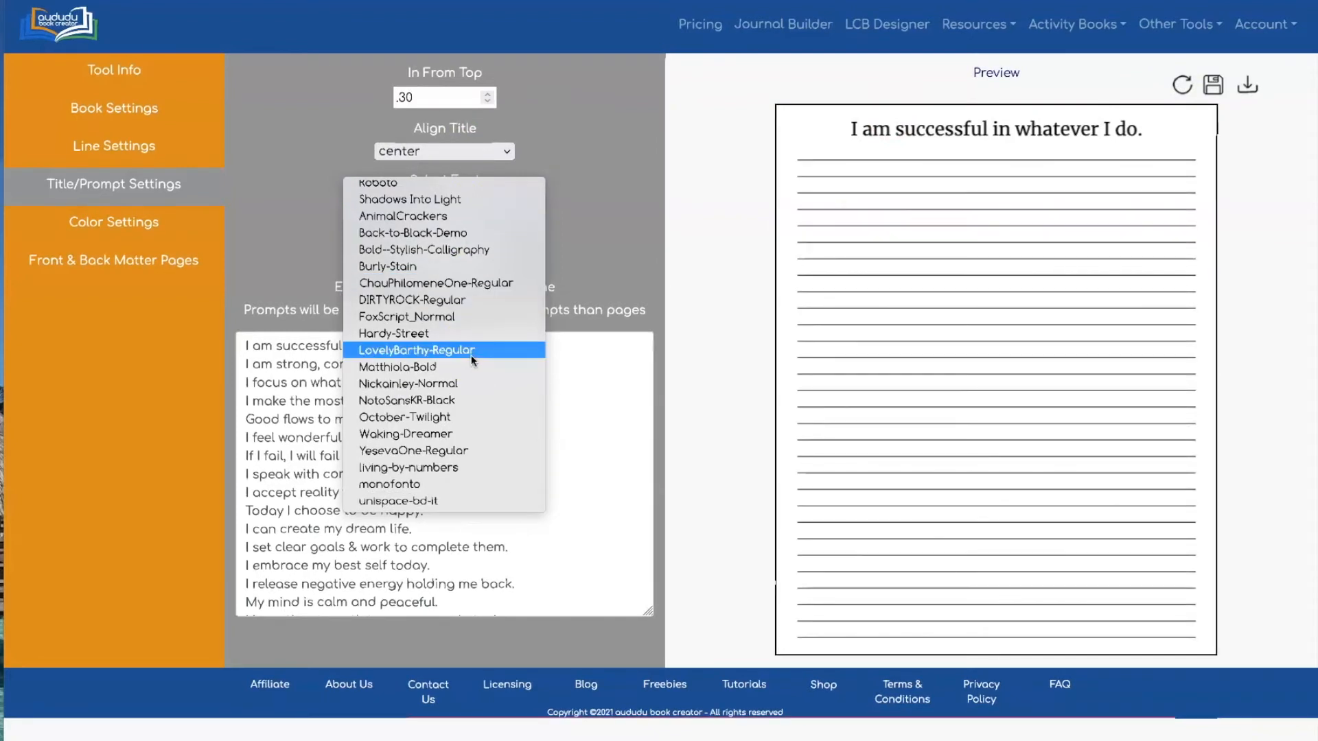
click(471, 356)
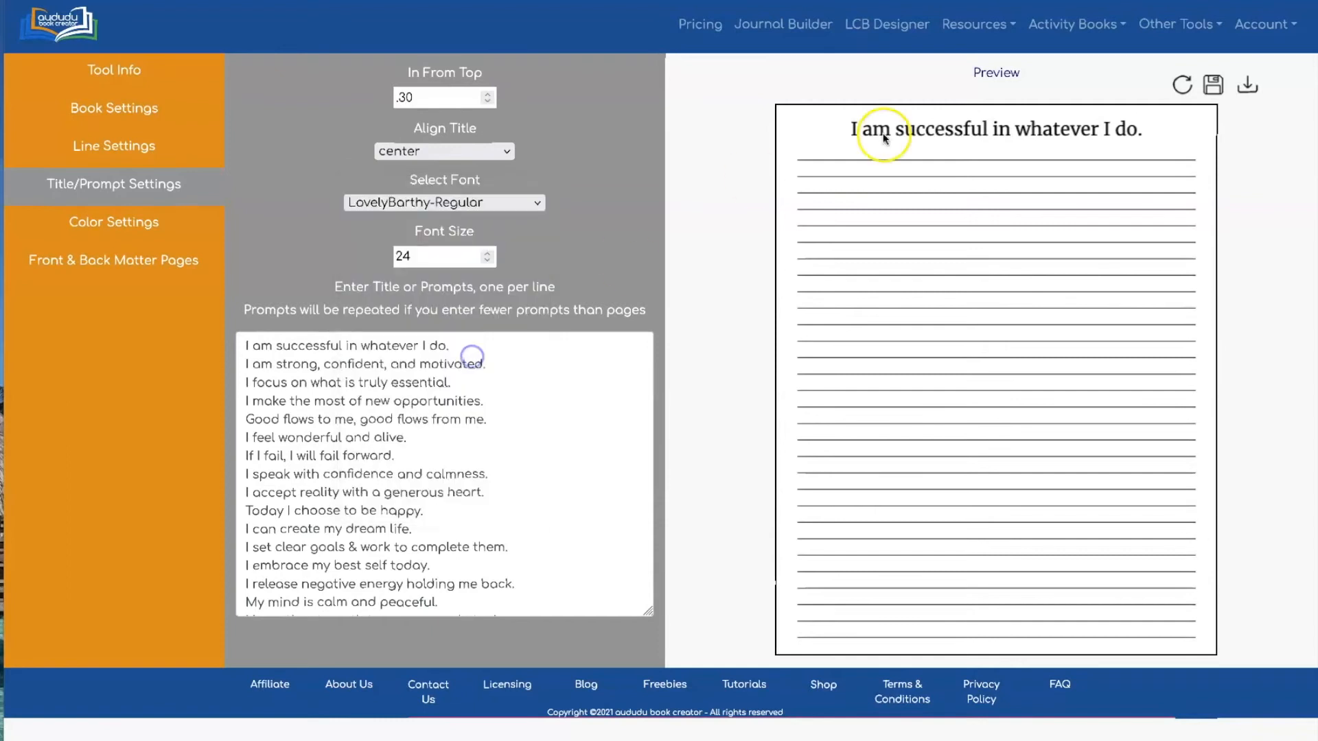
click(1178, 84)
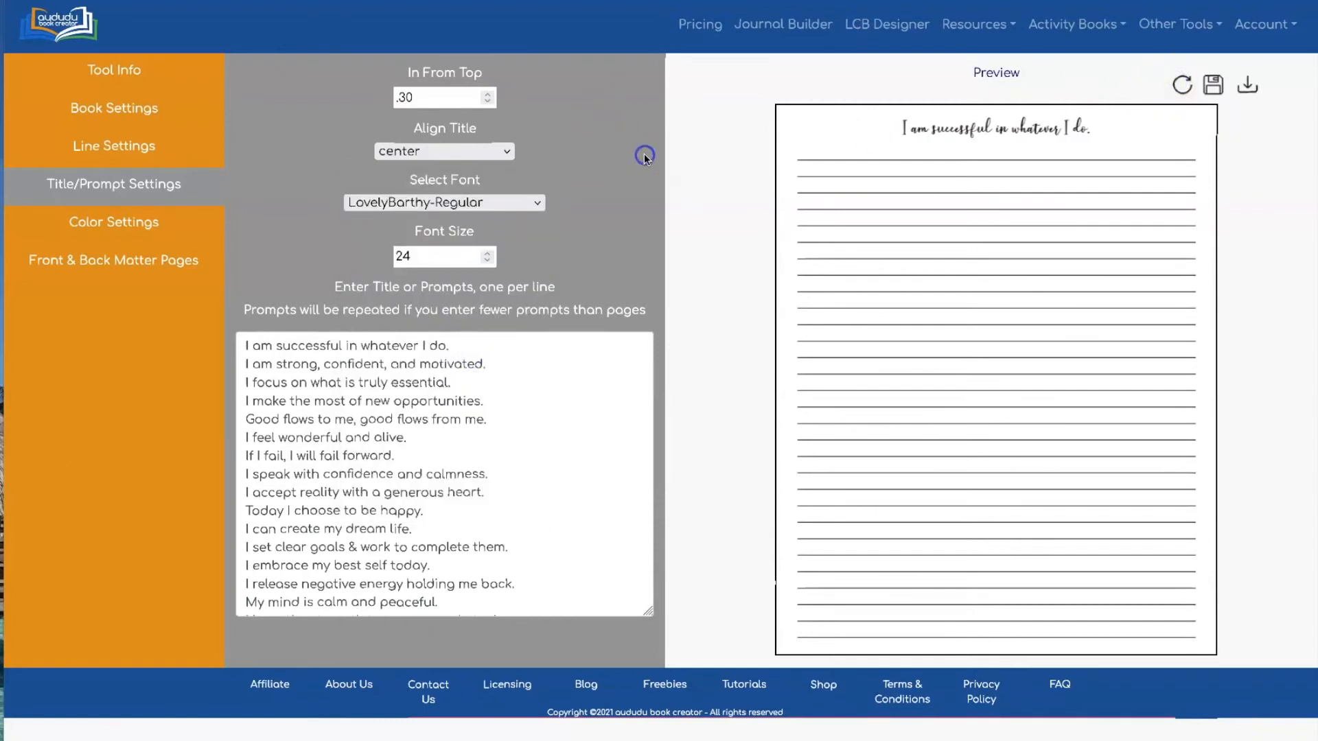
double_click(403, 257)
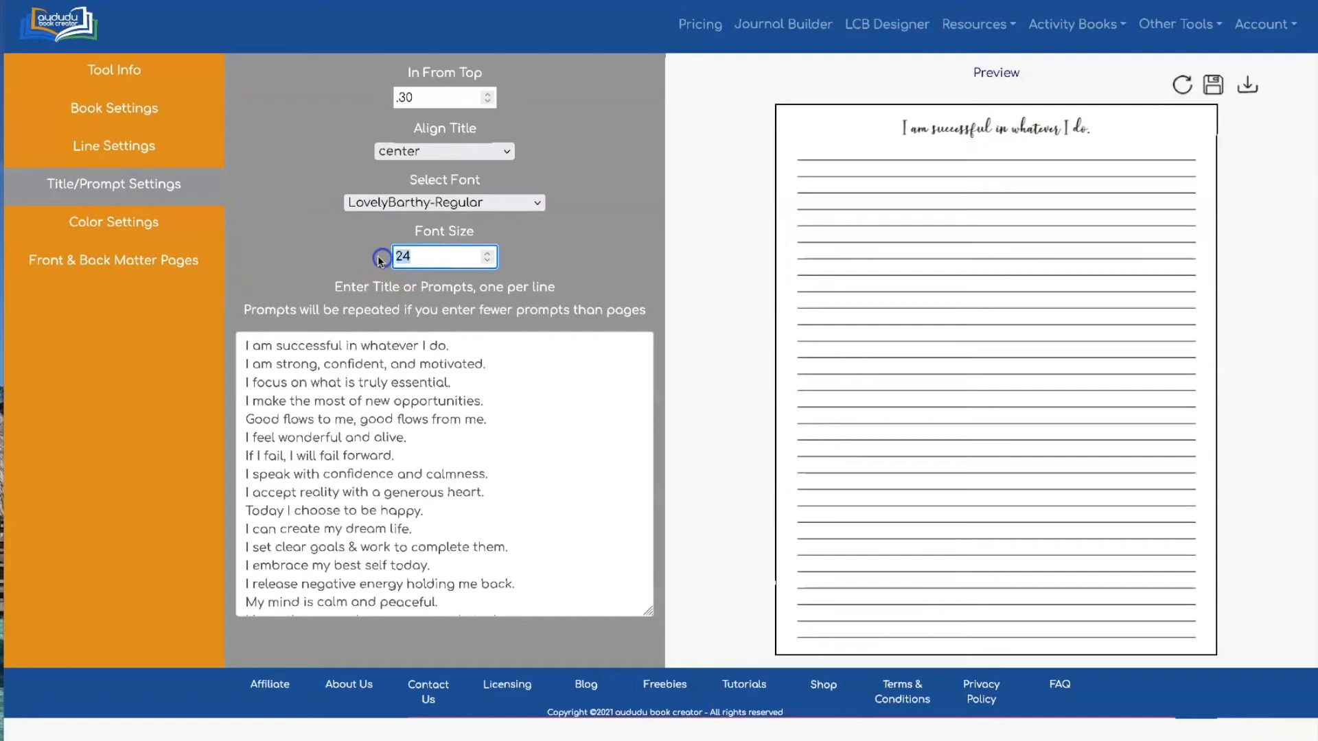
text(35)
click(638, 195)
click(1181, 84)
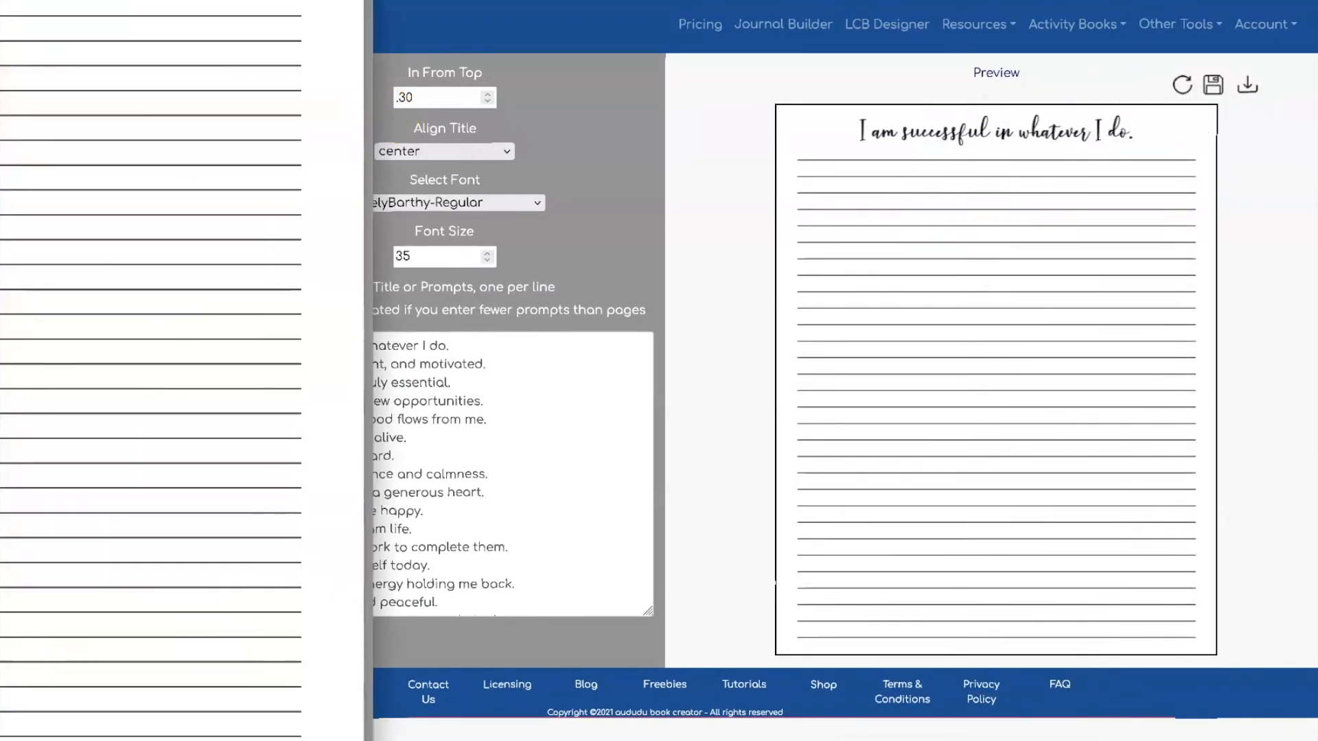
Scroll through the 8x10_line_100pgs PDF's affirmation headings, then close it
drag(8, 74, 352, 67)
scroll(414, 233, down, 15)
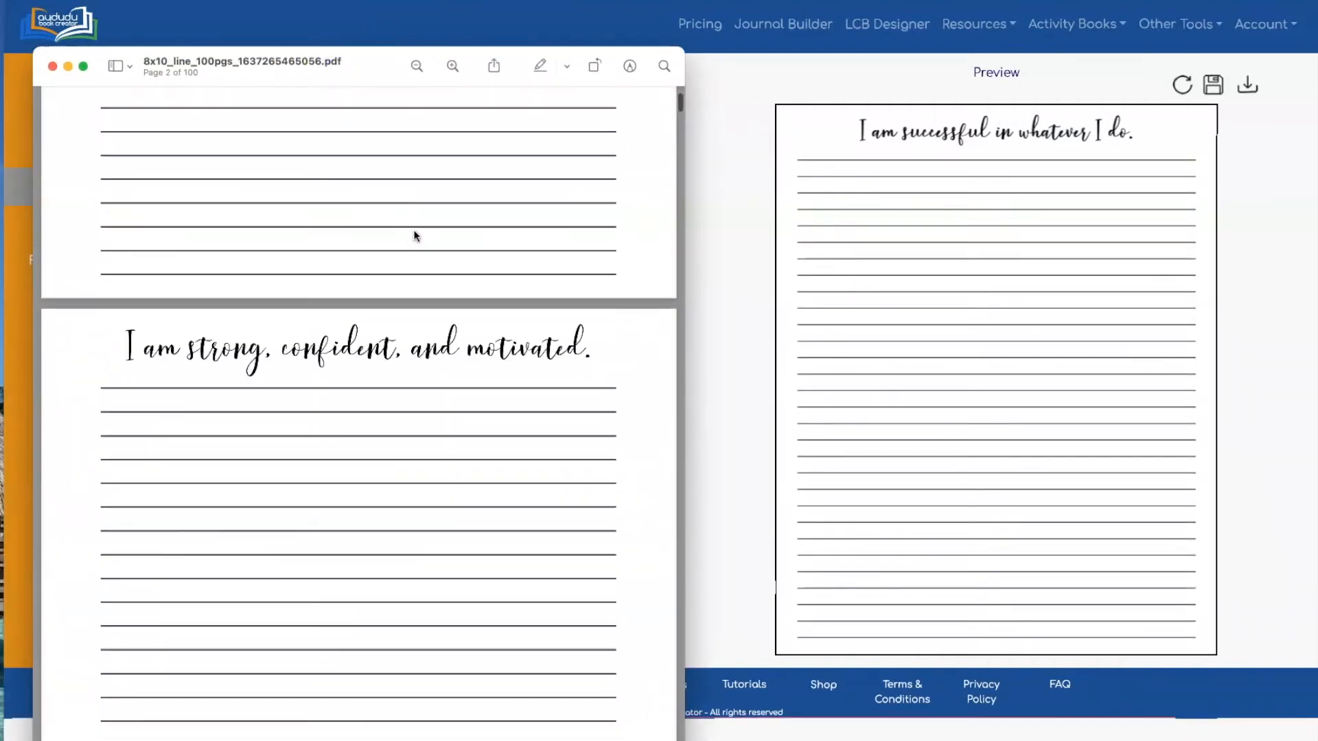
scroll(415, 234, down, 20)
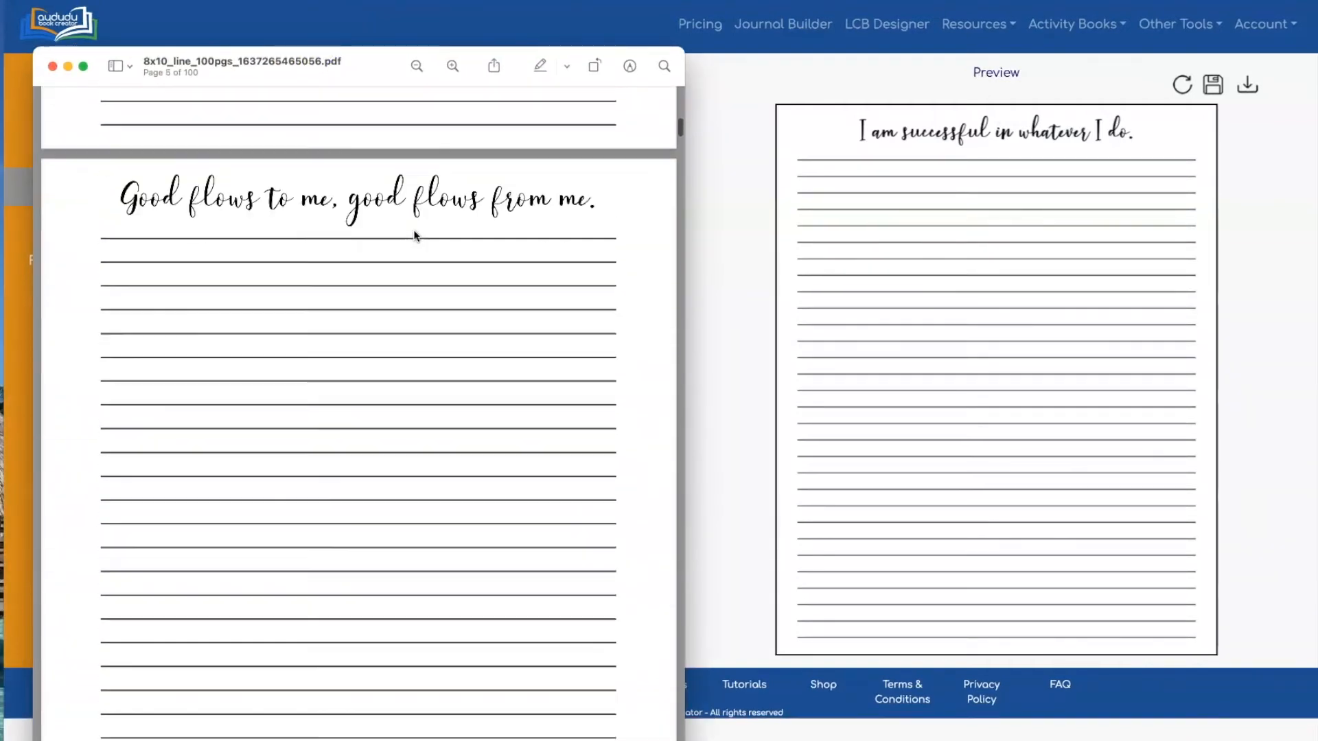
scroll(414, 235, down, 20)
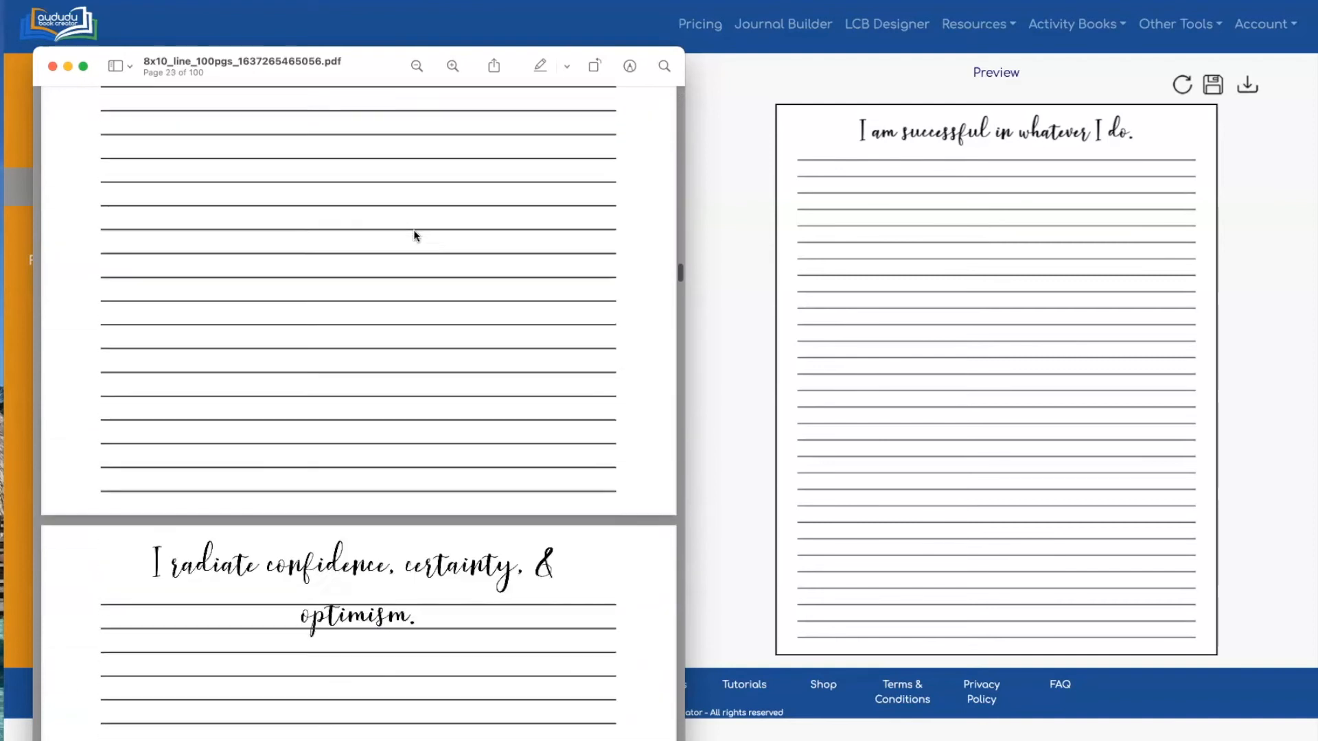
scroll(414, 235, down, 15)
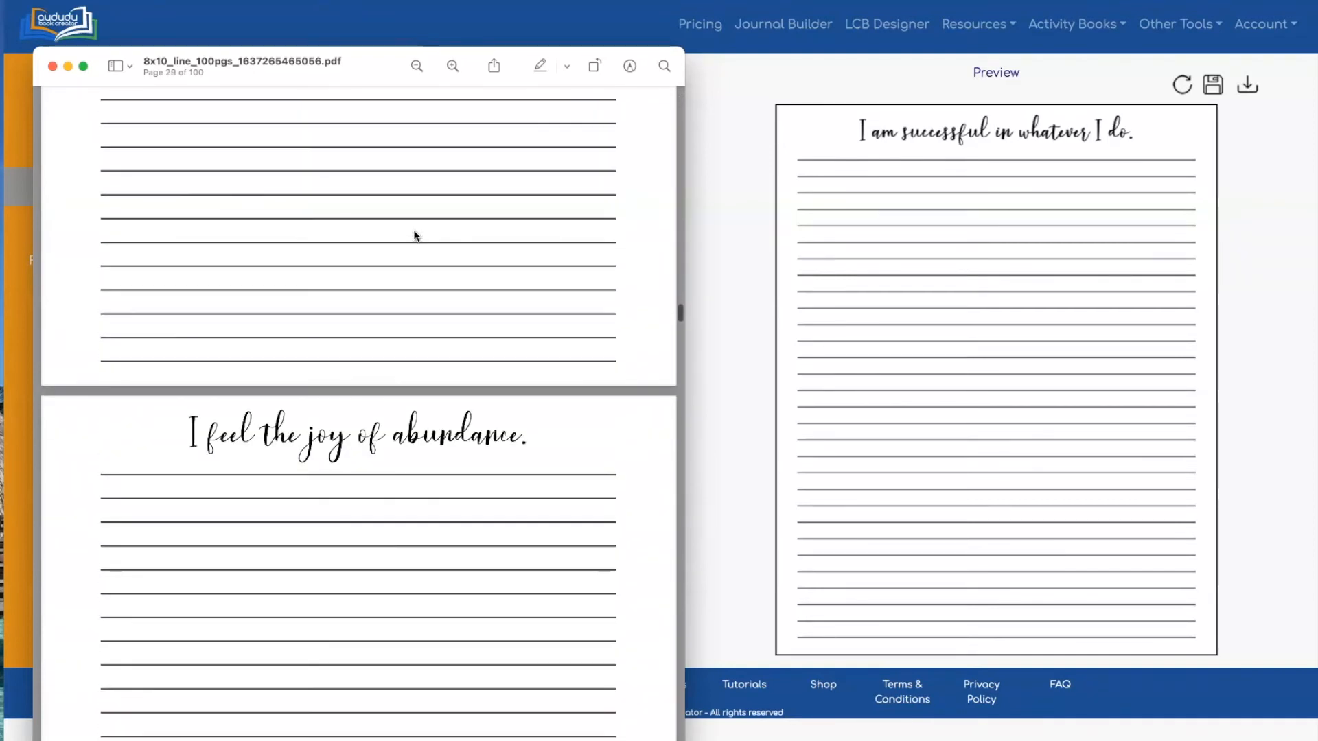
click(53, 66)
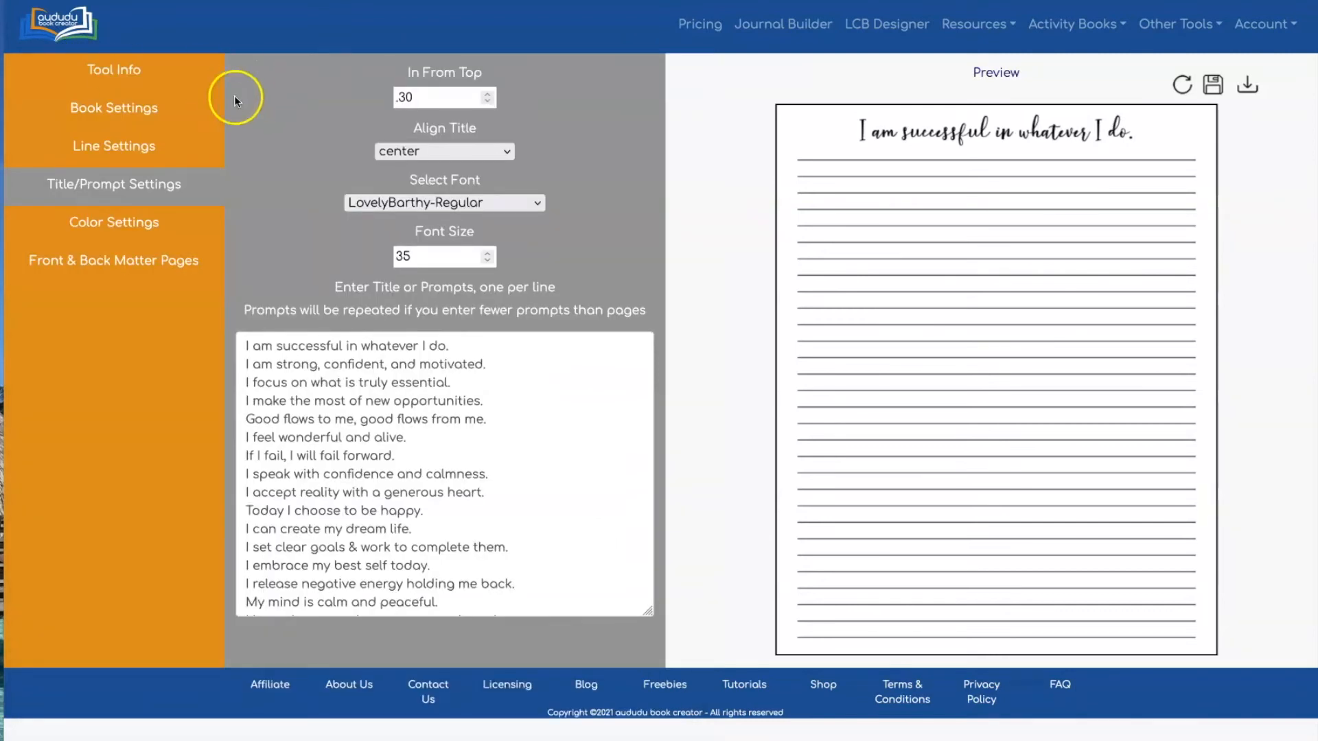
Enable front matter pages with the Title Page first and the copyright page second
click(100, 263)
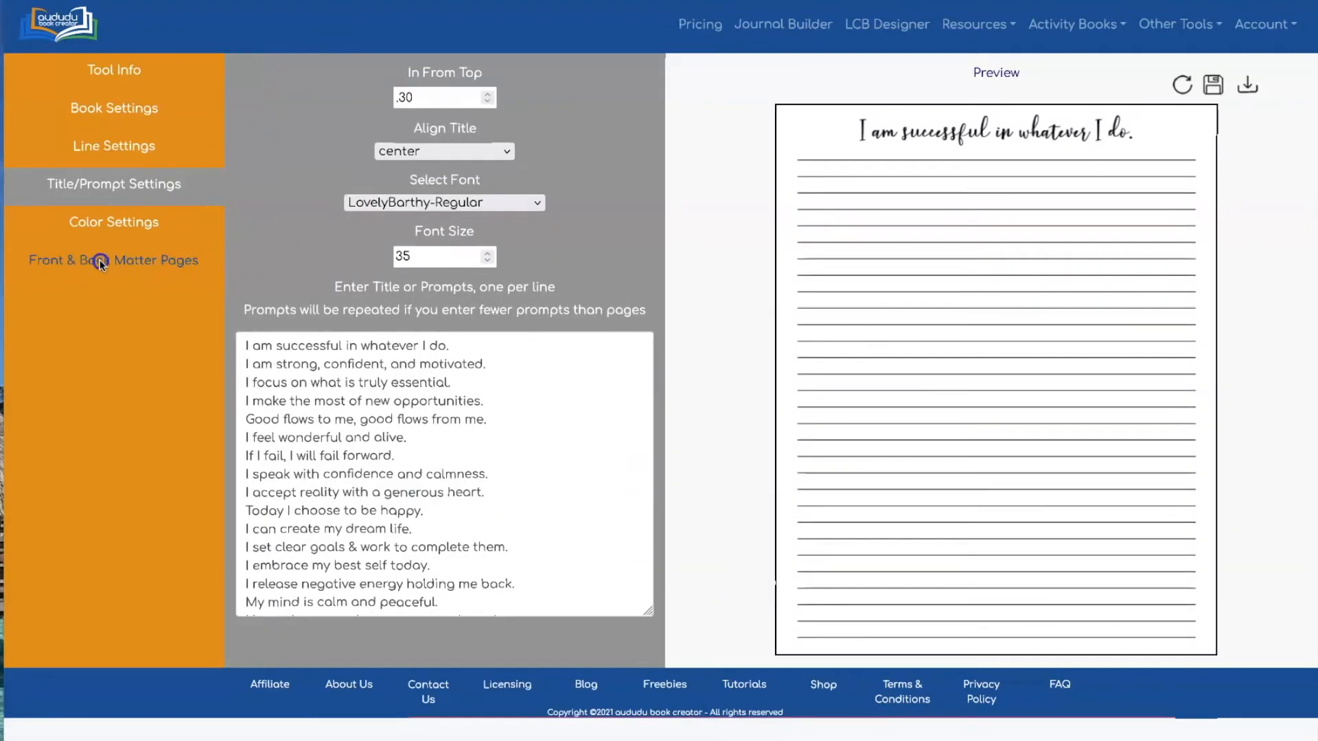
click(100, 261)
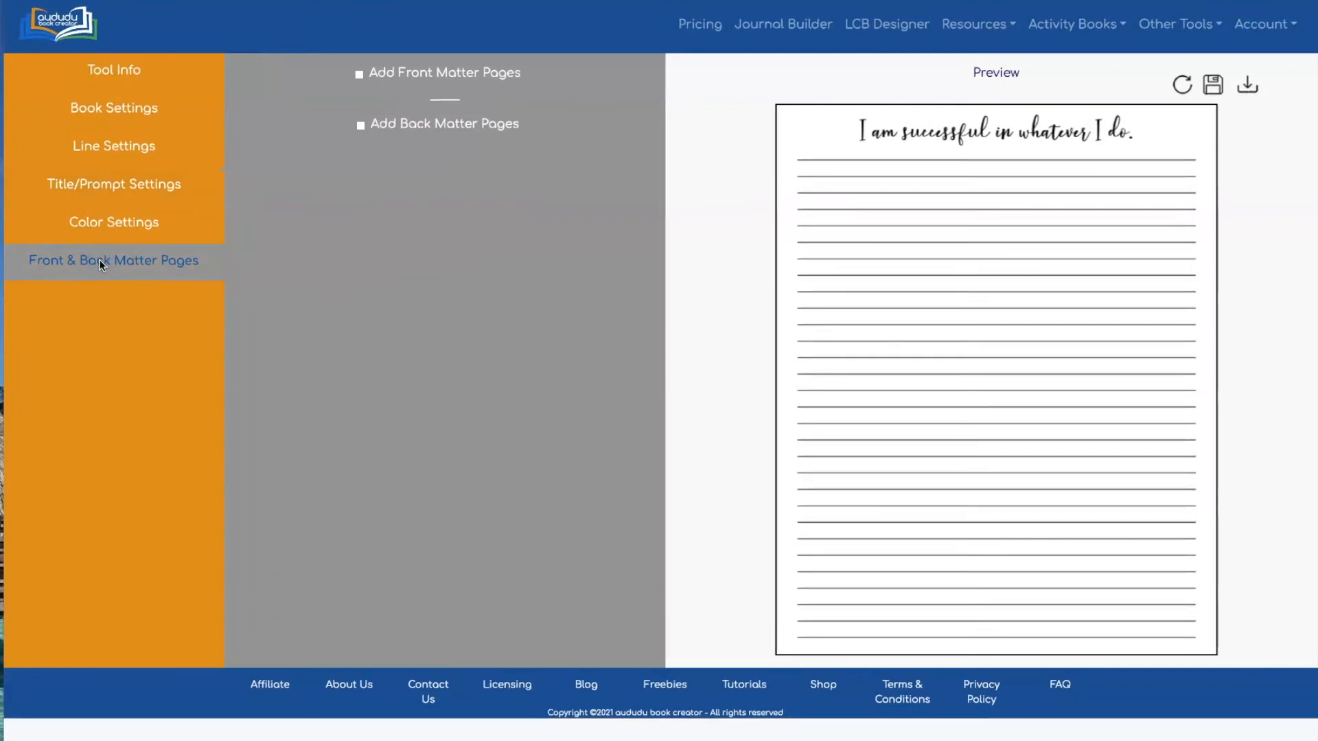
click(360, 75)
click(530, 148)
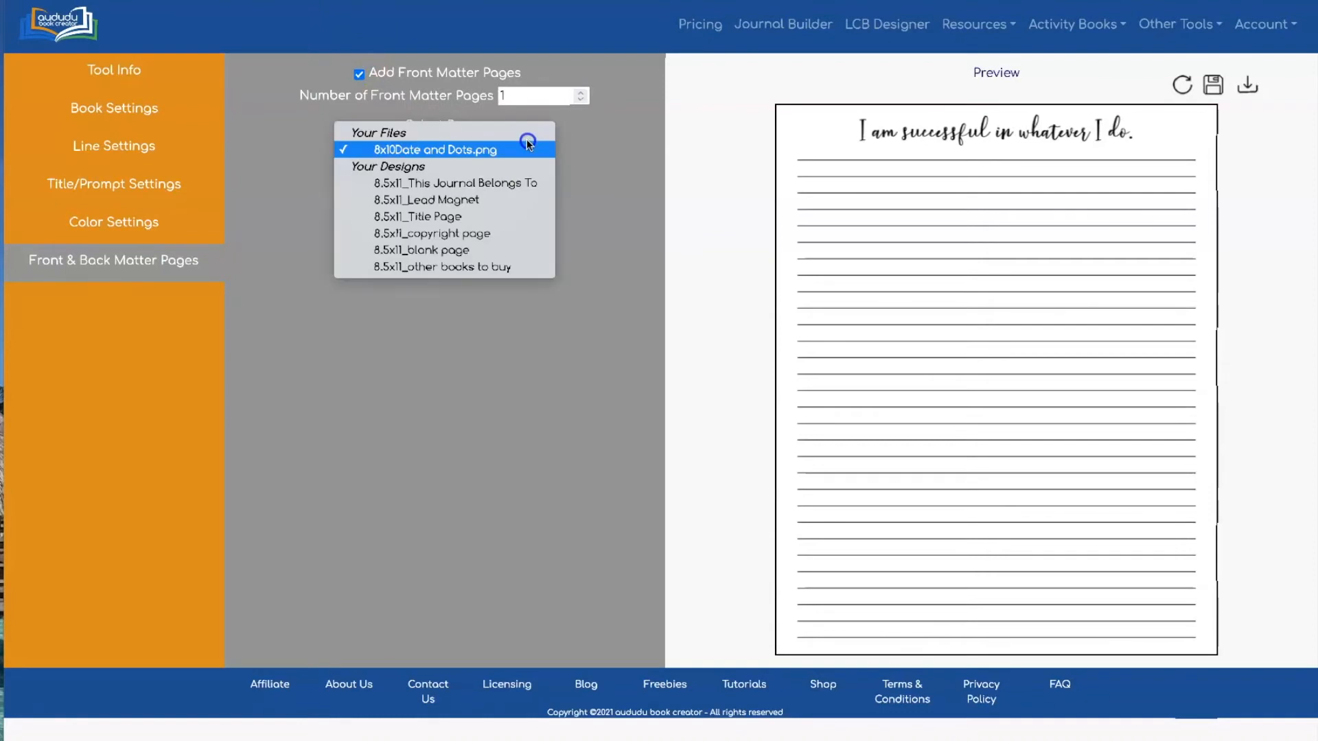
click(530, 213)
click(582, 91)
click(508, 168)
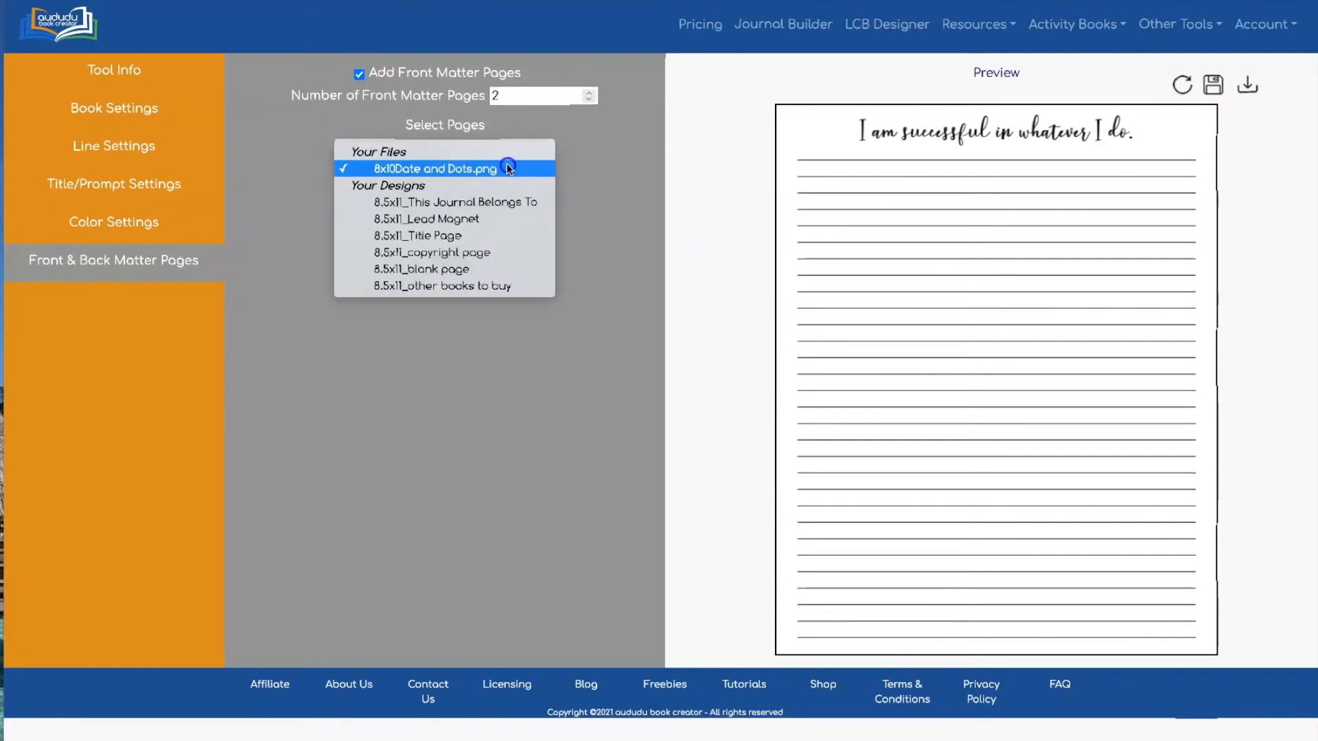
click(508, 251)
Add This Journal Belongs To as the third front page and a blank page fourth
click(588, 93)
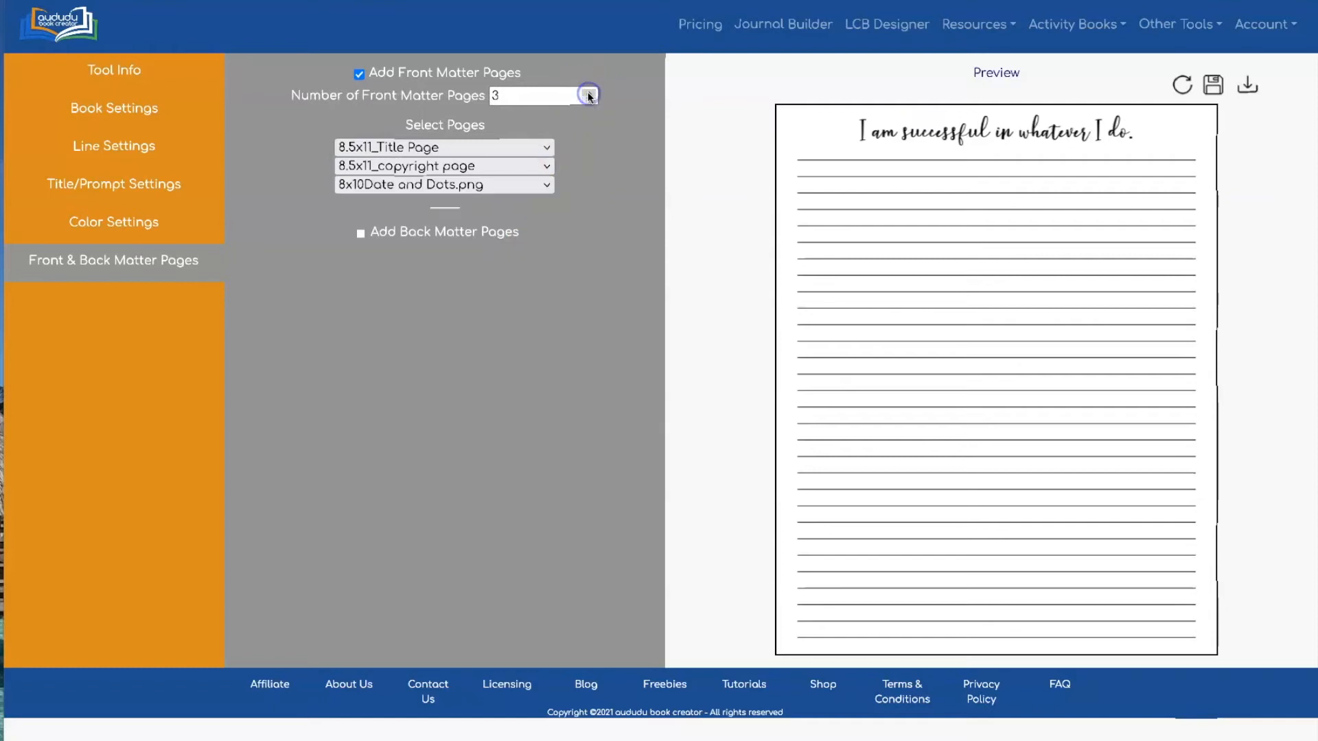
click(520, 180)
click(513, 220)
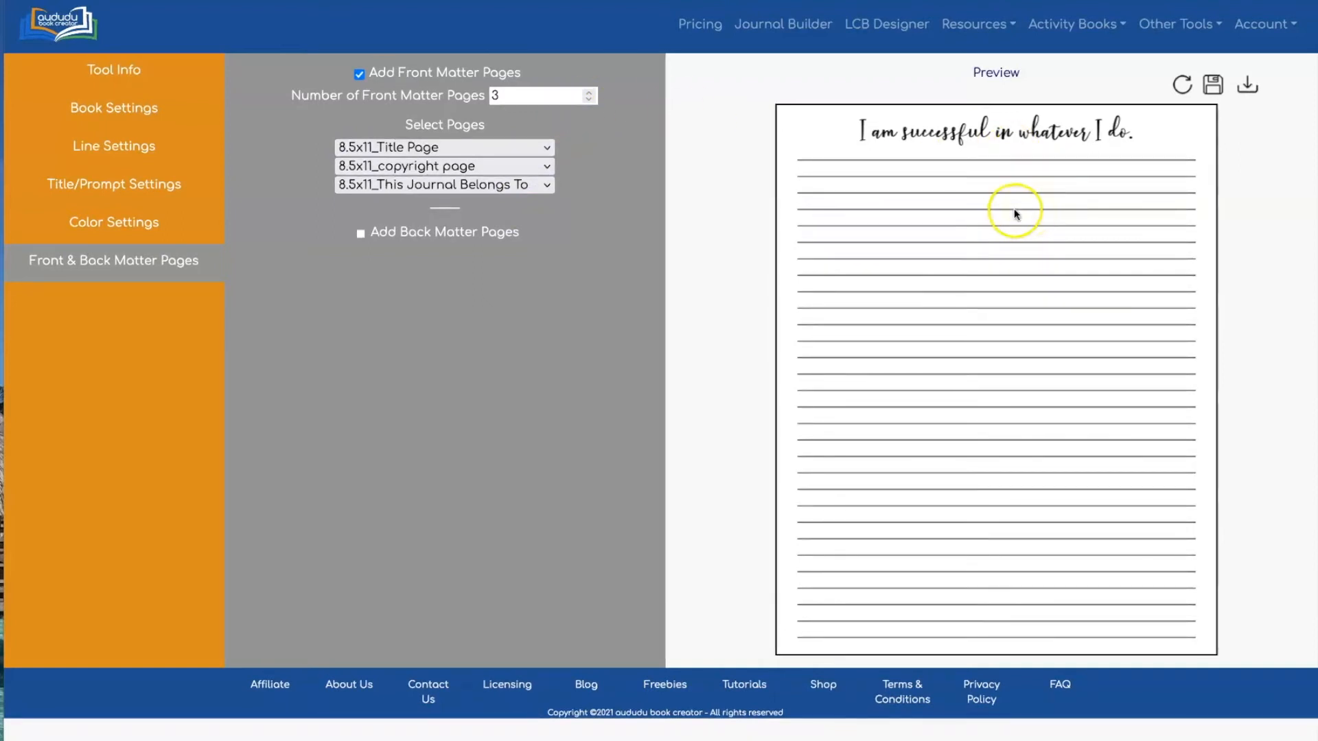
click(588, 92)
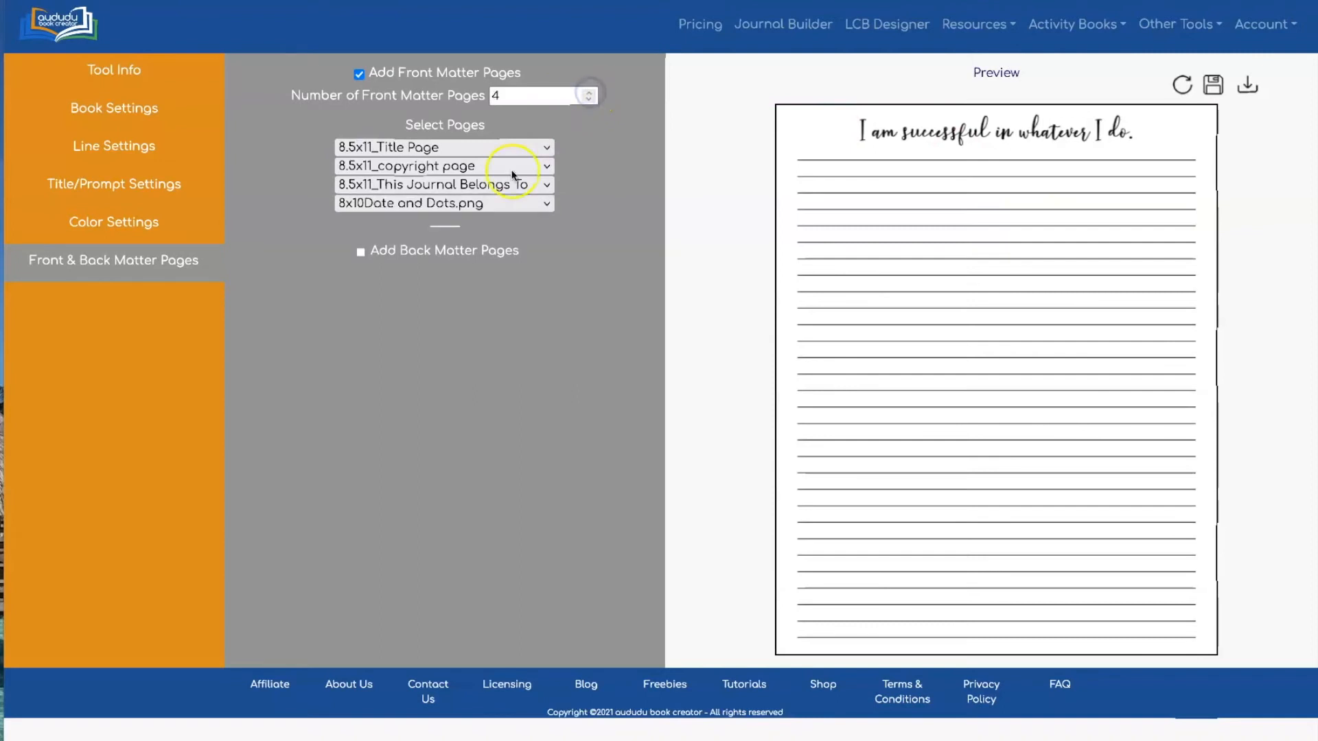
click(488, 203)
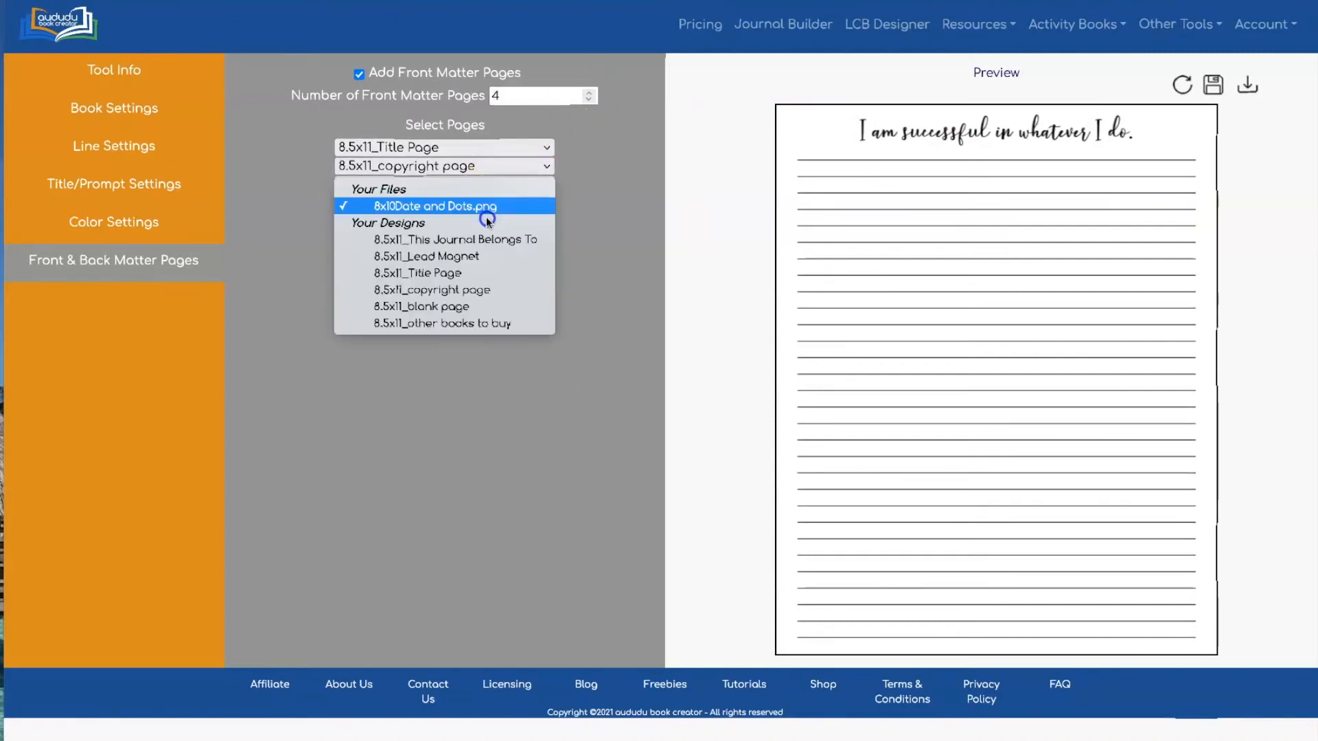
click(487, 310)
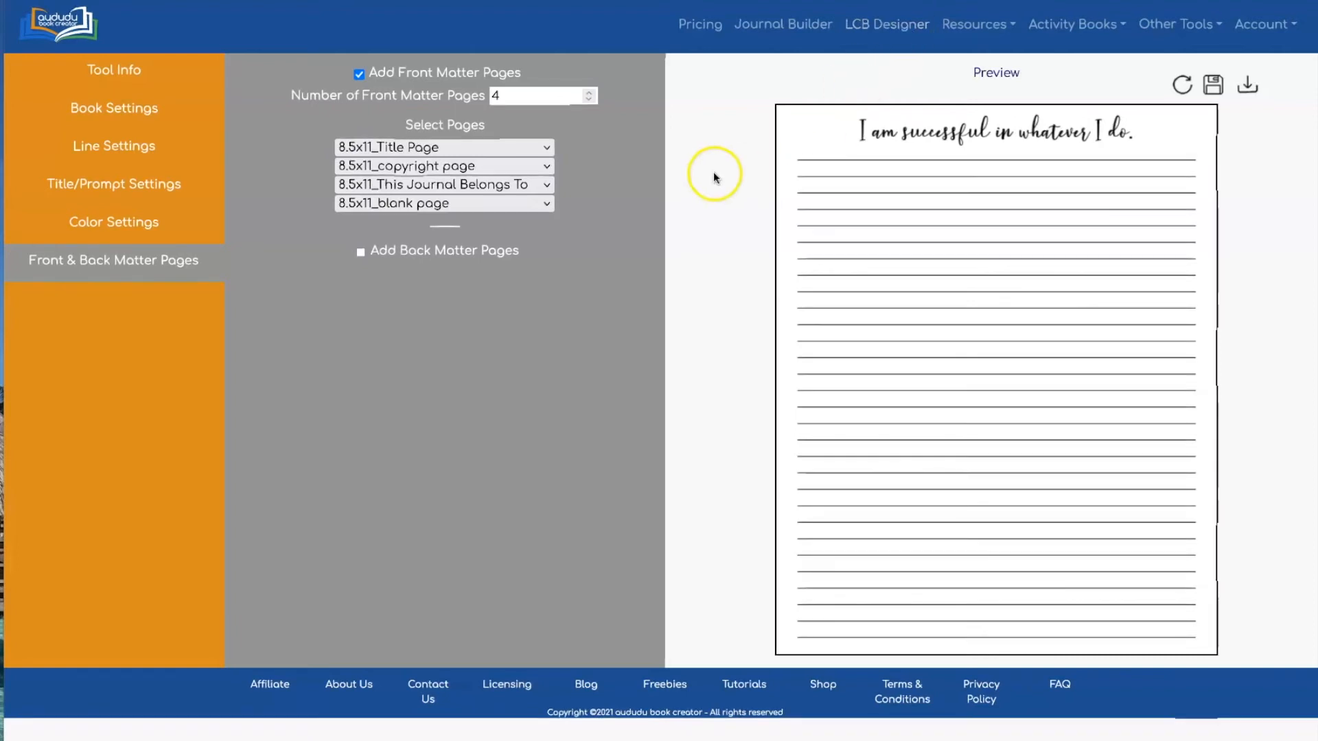
Enable three back matter pages: Lead Magnet, blank page, and other books to buy
click(359, 253)
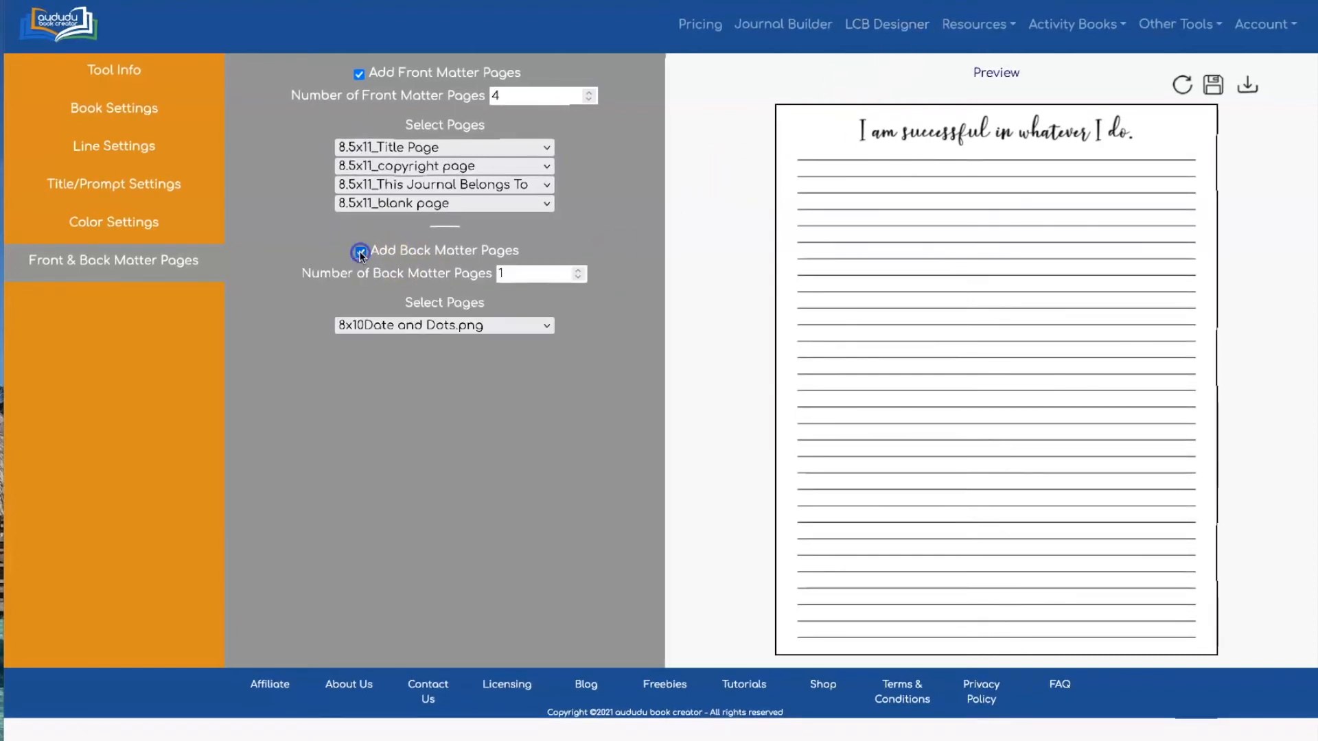
click(510, 328)
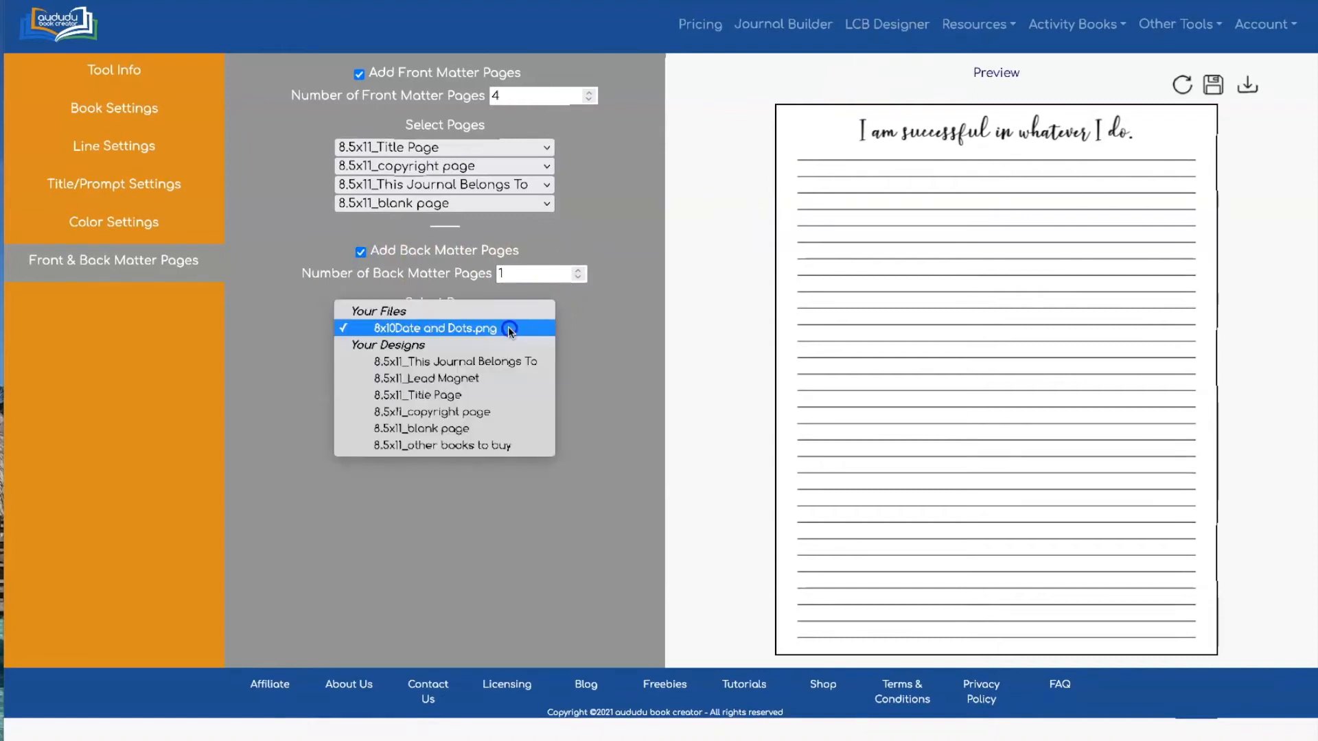
click(506, 379)
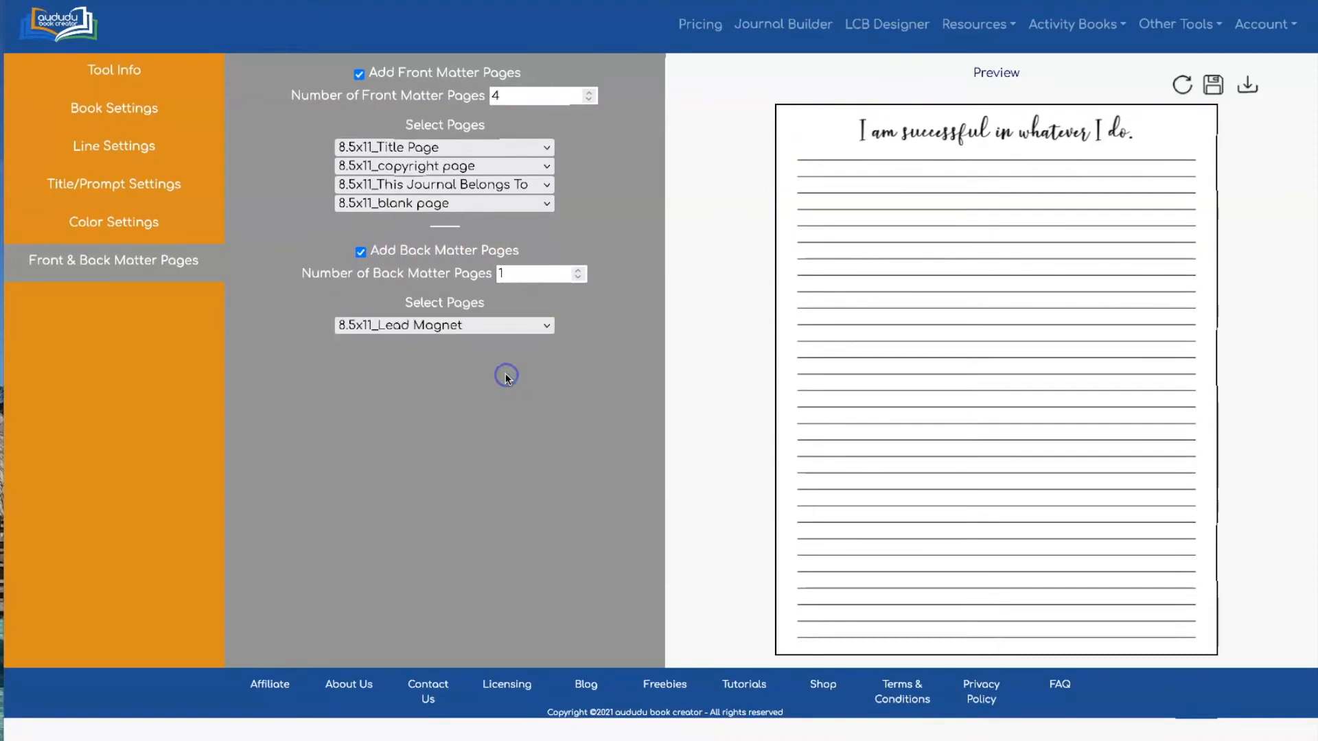
click(579, 270)
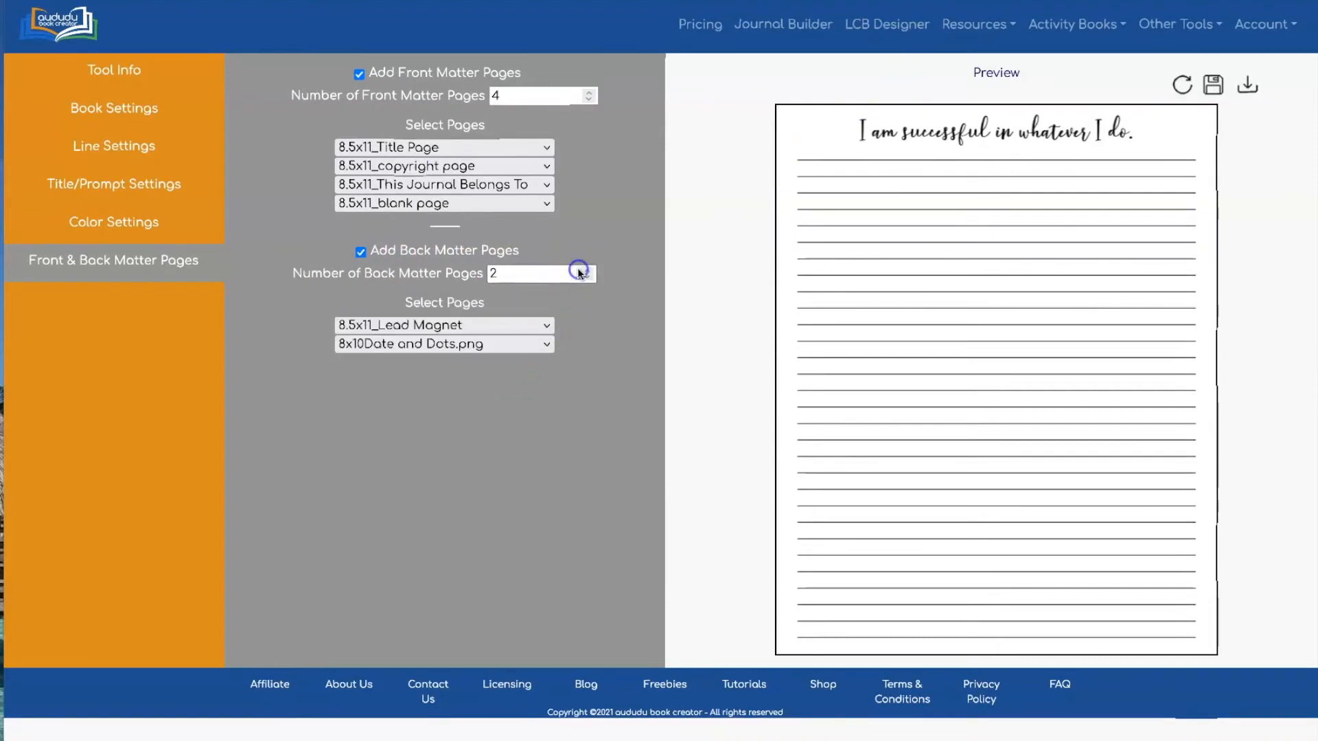
click(484, 342)
click(491, 447)
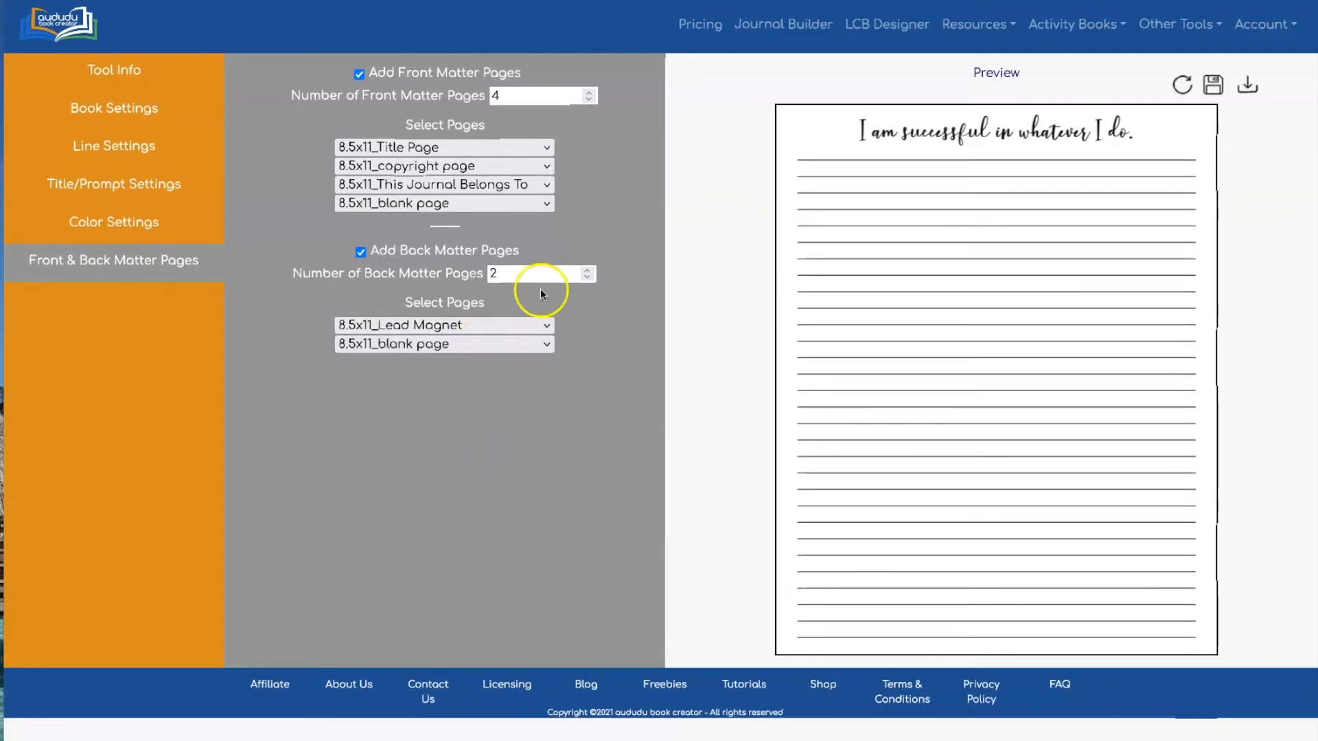
click(587, 270)
click(460, 364)
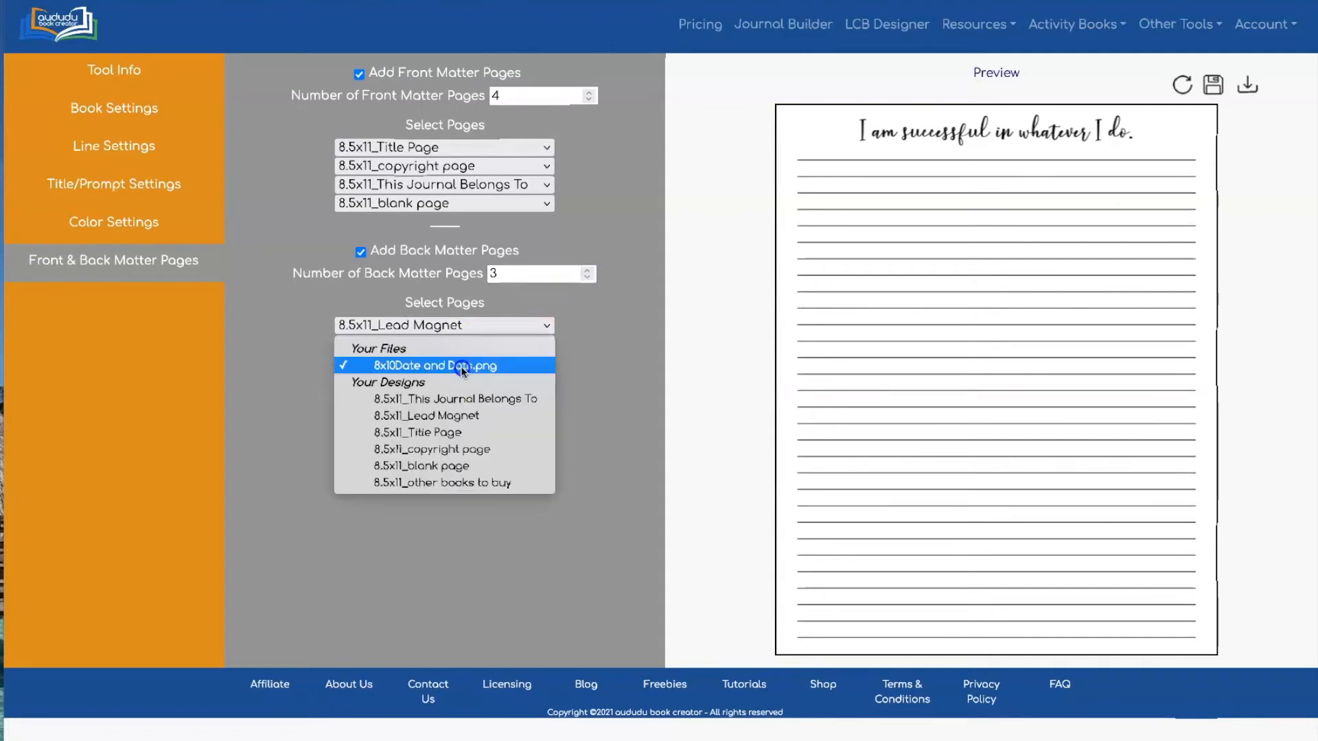
click(469, 483)
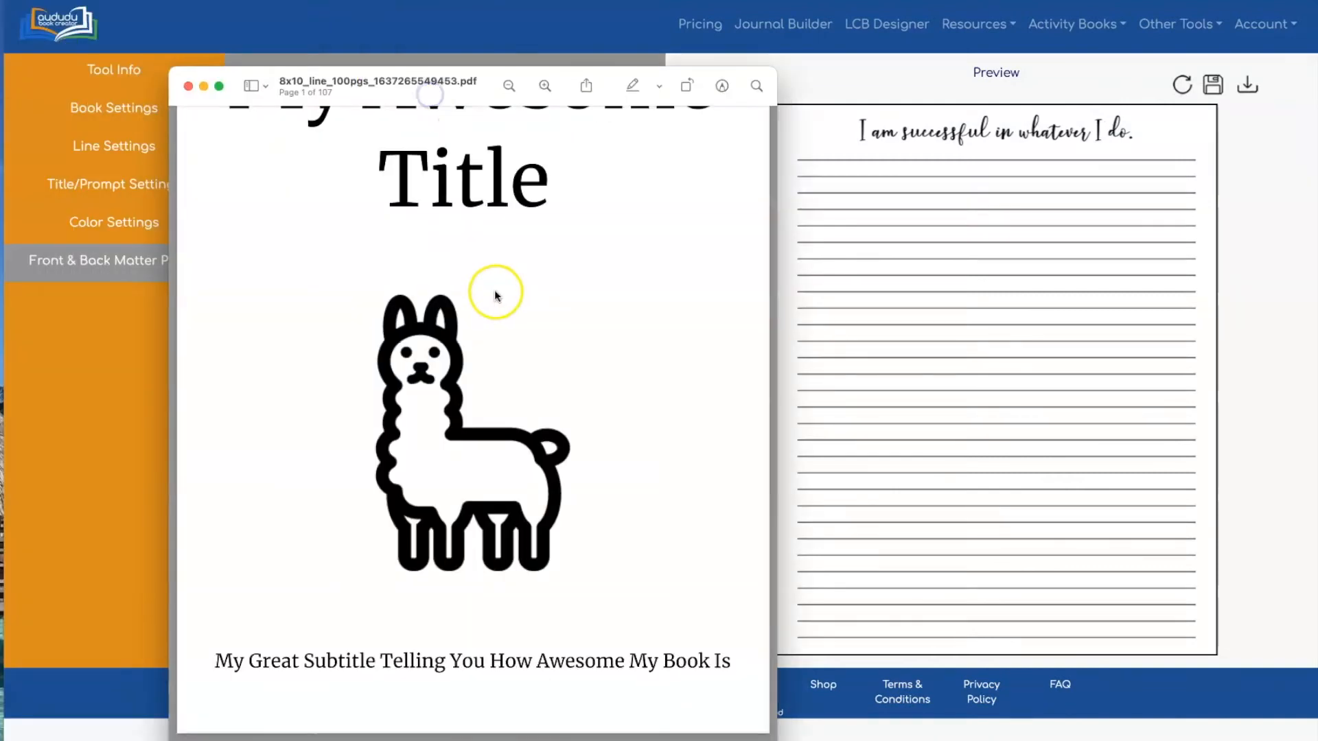
scroll(494, 289, up, 2)
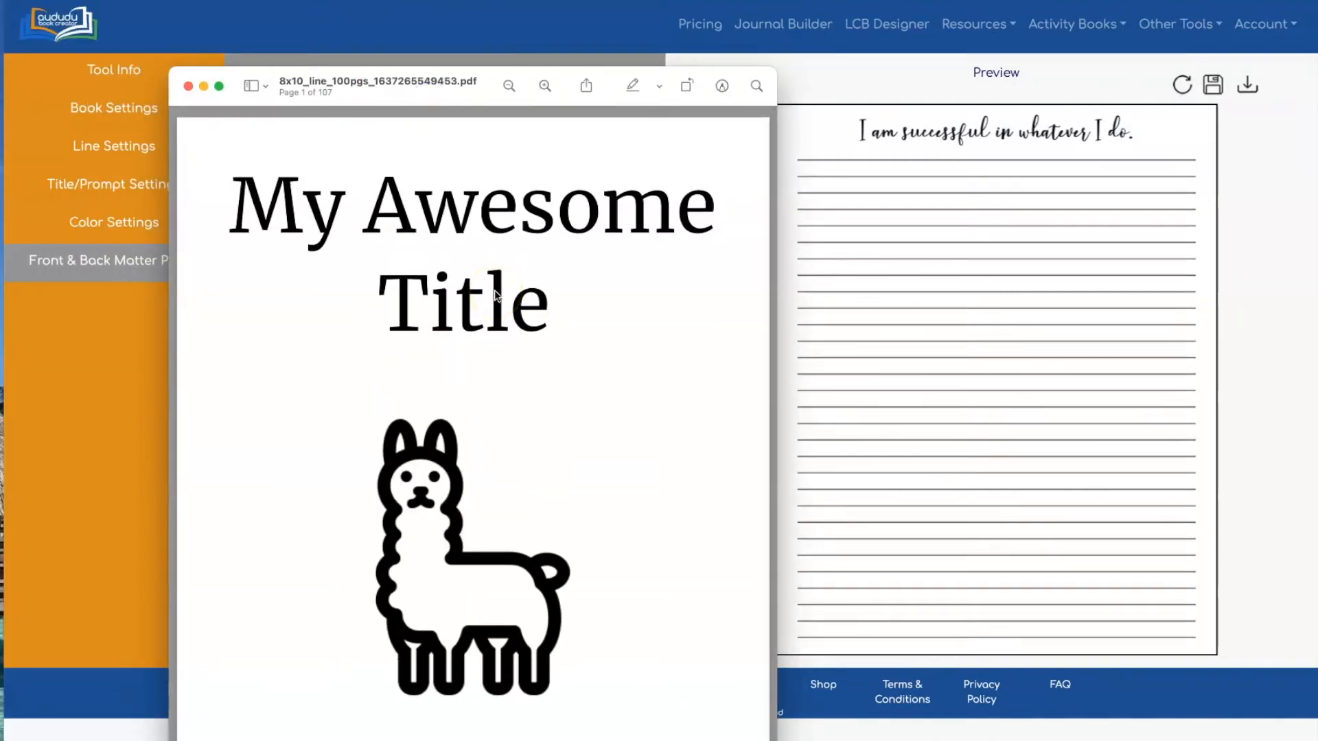
Scroll through the exported 107-page PDF toward its back matter
scroll(495, 295, down, 10)
scroll(494, 290, down, 15)
scroll(495, 295, down, 15)
scroll(496, 296, down, 20)
scroll(480, 302, down, 20)
scroll(479, 302, down, 20)
scroll(480, 301, down, 20)
scroll(471, 322, down, 20)
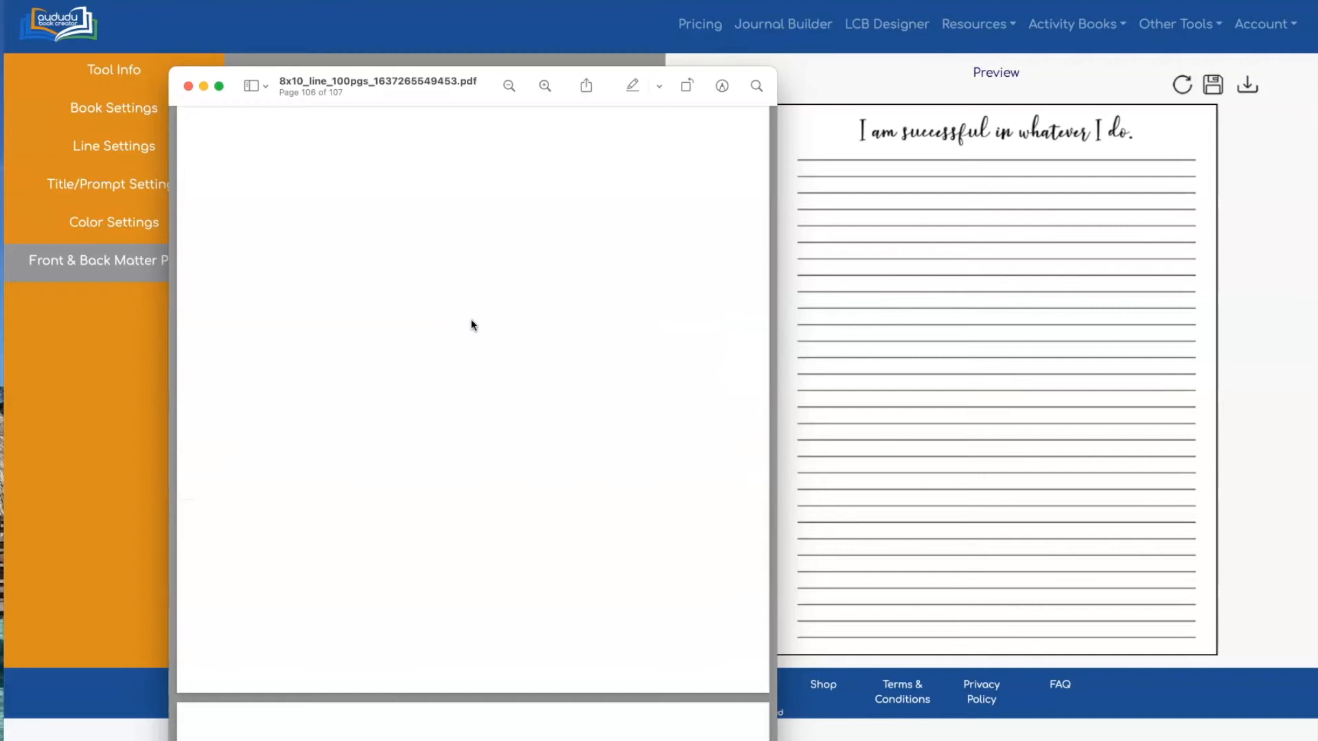
scroll(472, 325, up, 5)
scroll(472, 325, up, 3)
scroll(472, 324, down, 5)
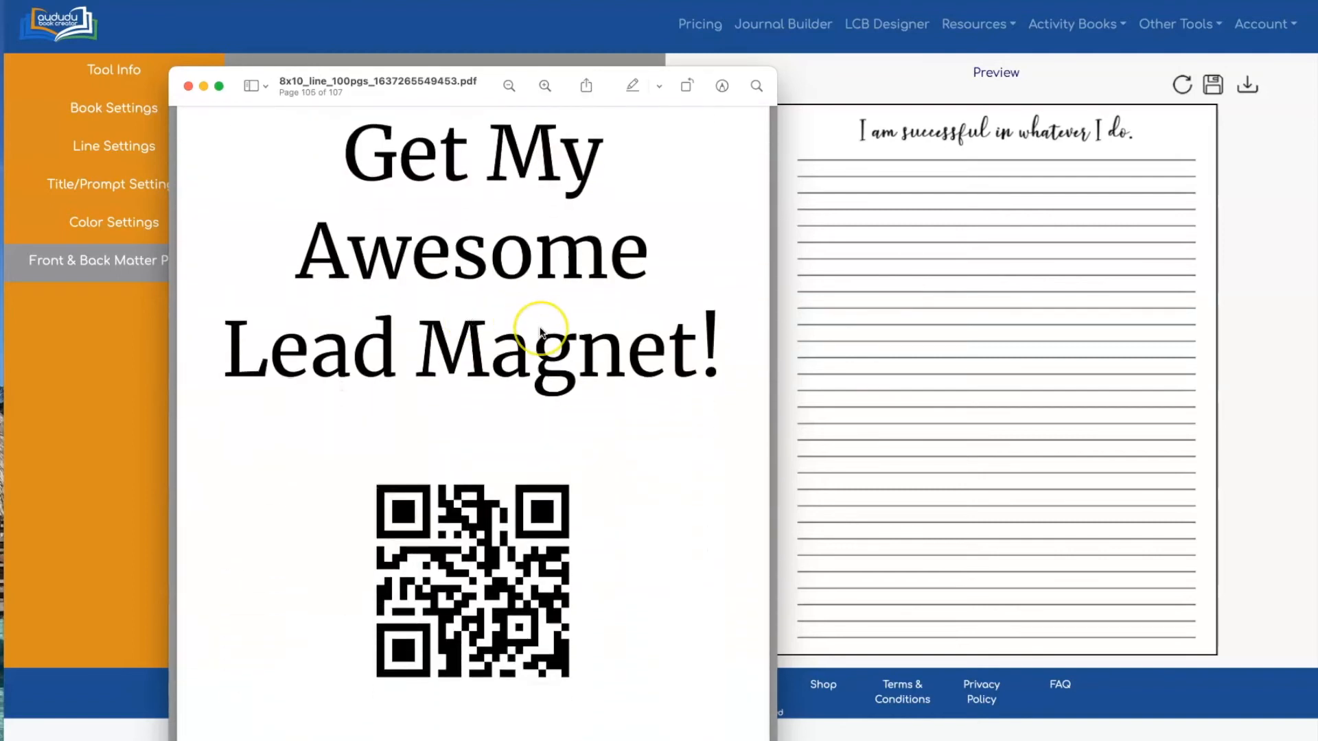
scroll(540, 333, down, 10)
scroll(539, 330, down, 6)
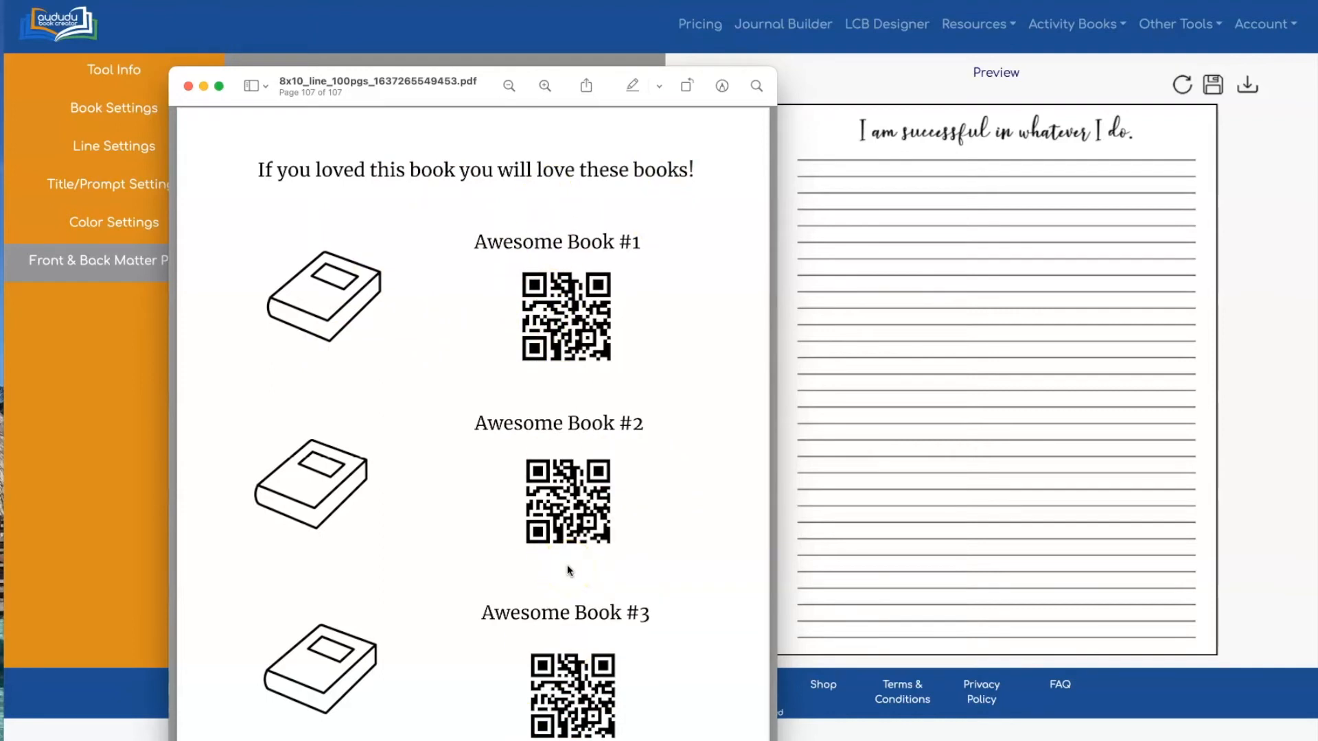
scroll(567, 569, up, 20)
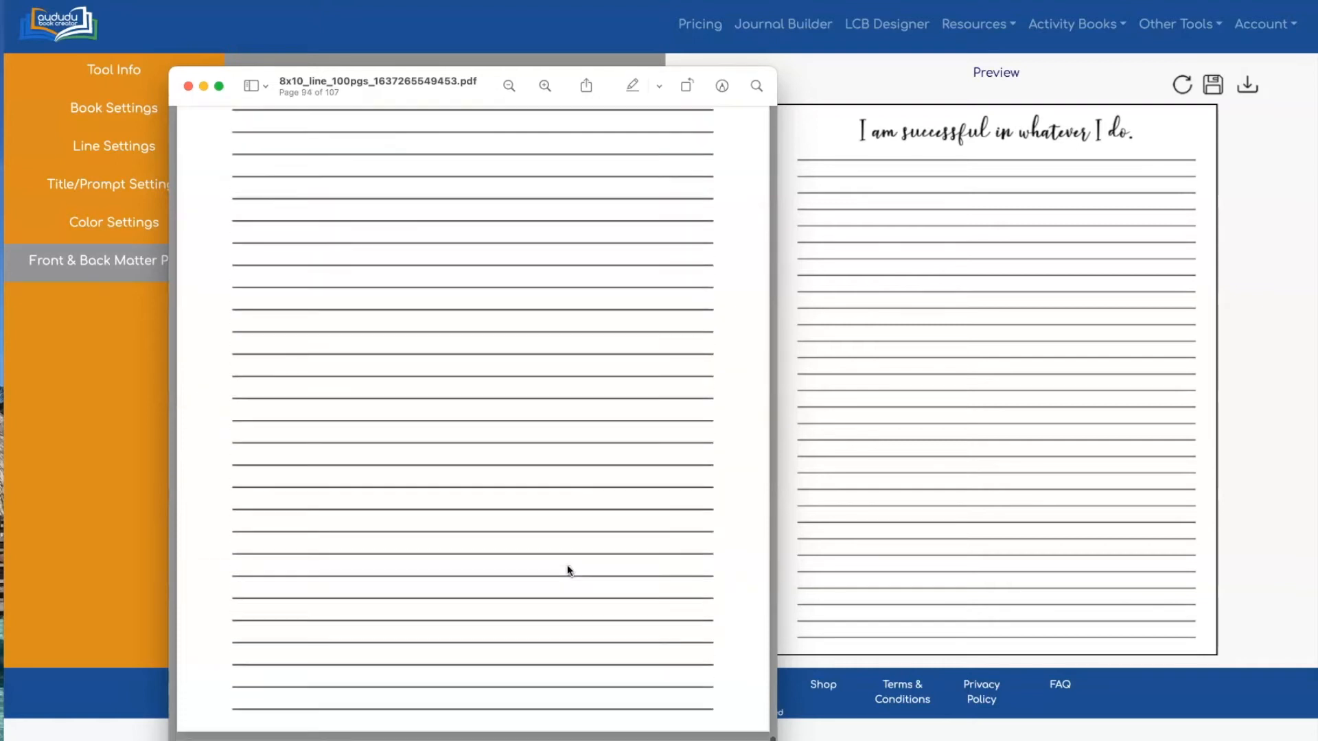
scroll(566, 570, up, 3)
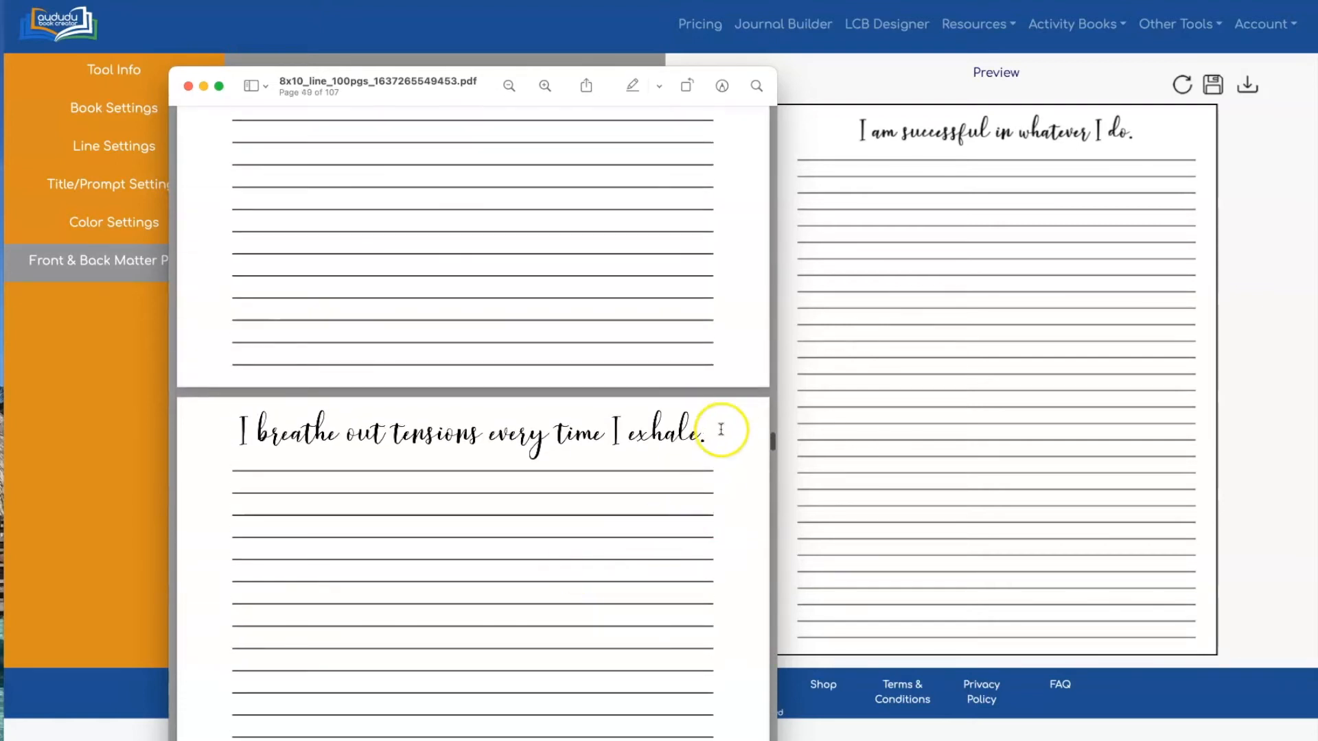
Navigate the PDF to page 106 of 107, the blank back-matter page
drag(771, 441, 789, 102)
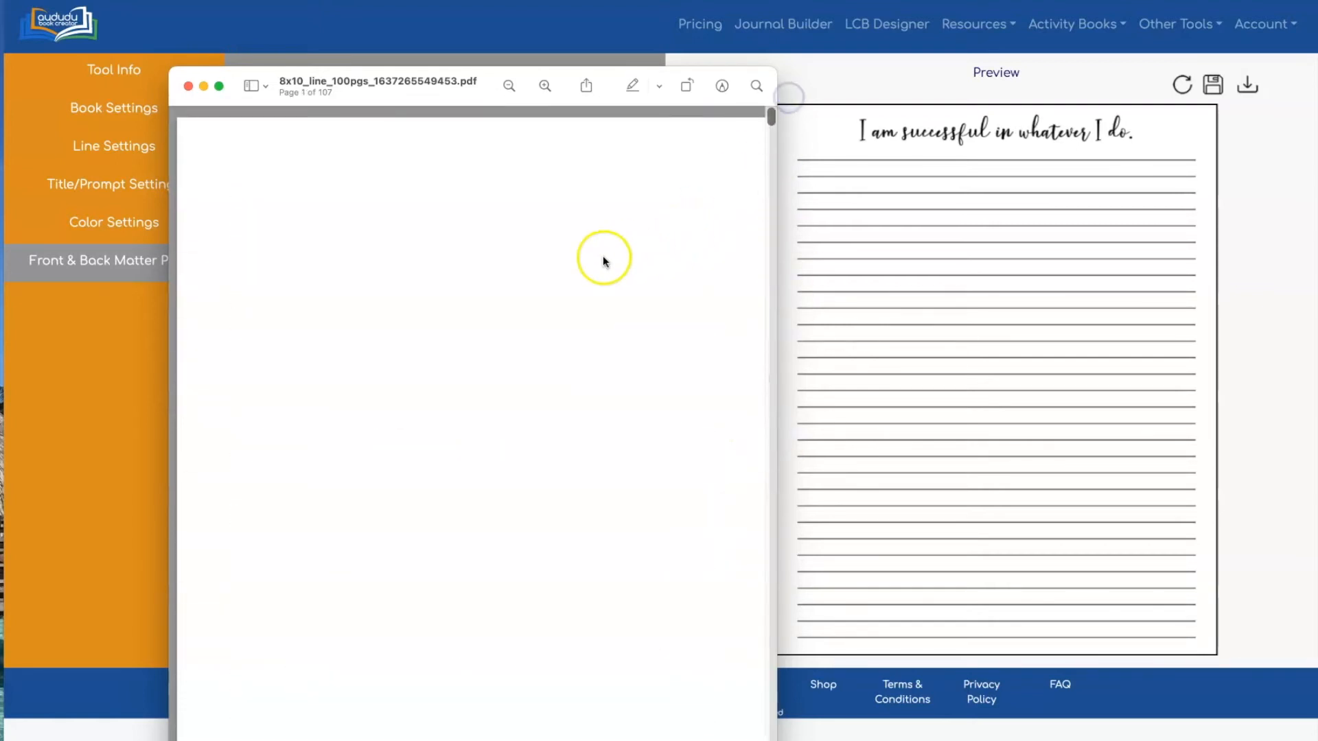
scroll(501, 454, down, 10)
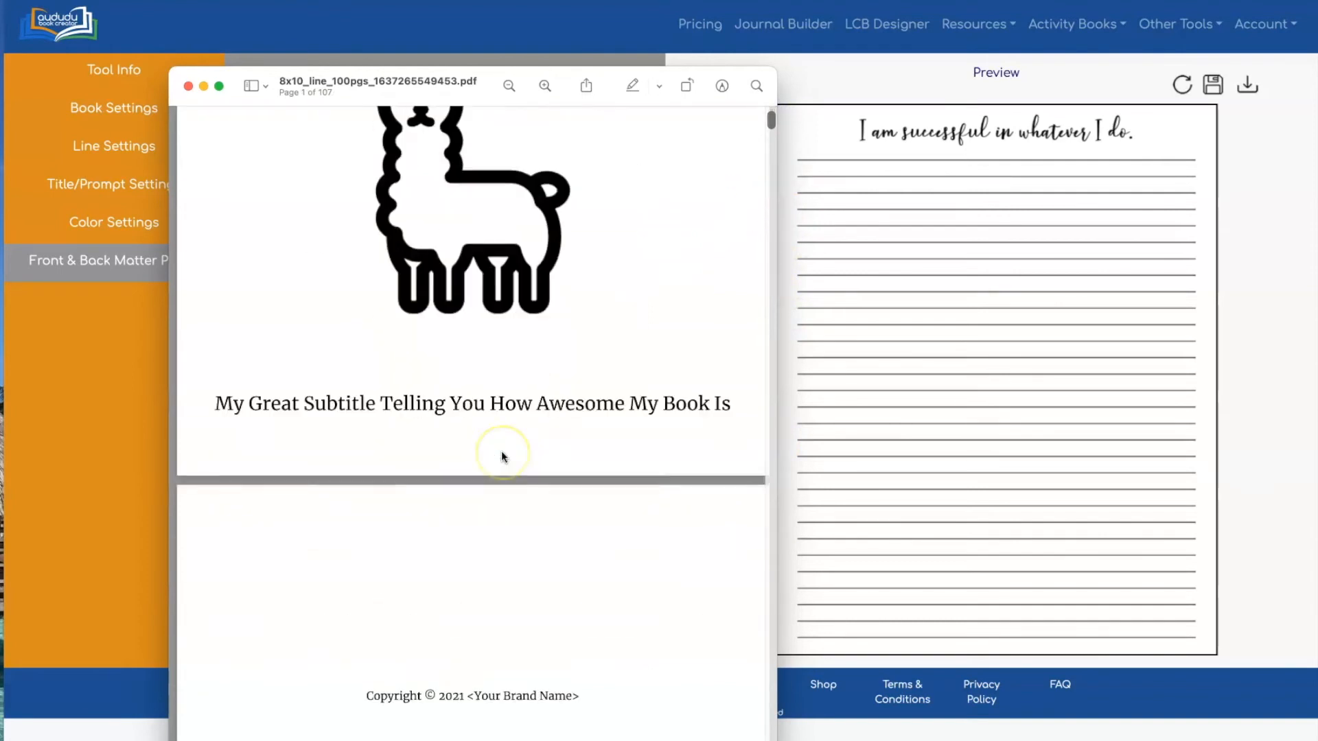
scroll(501, 451, down, 8)
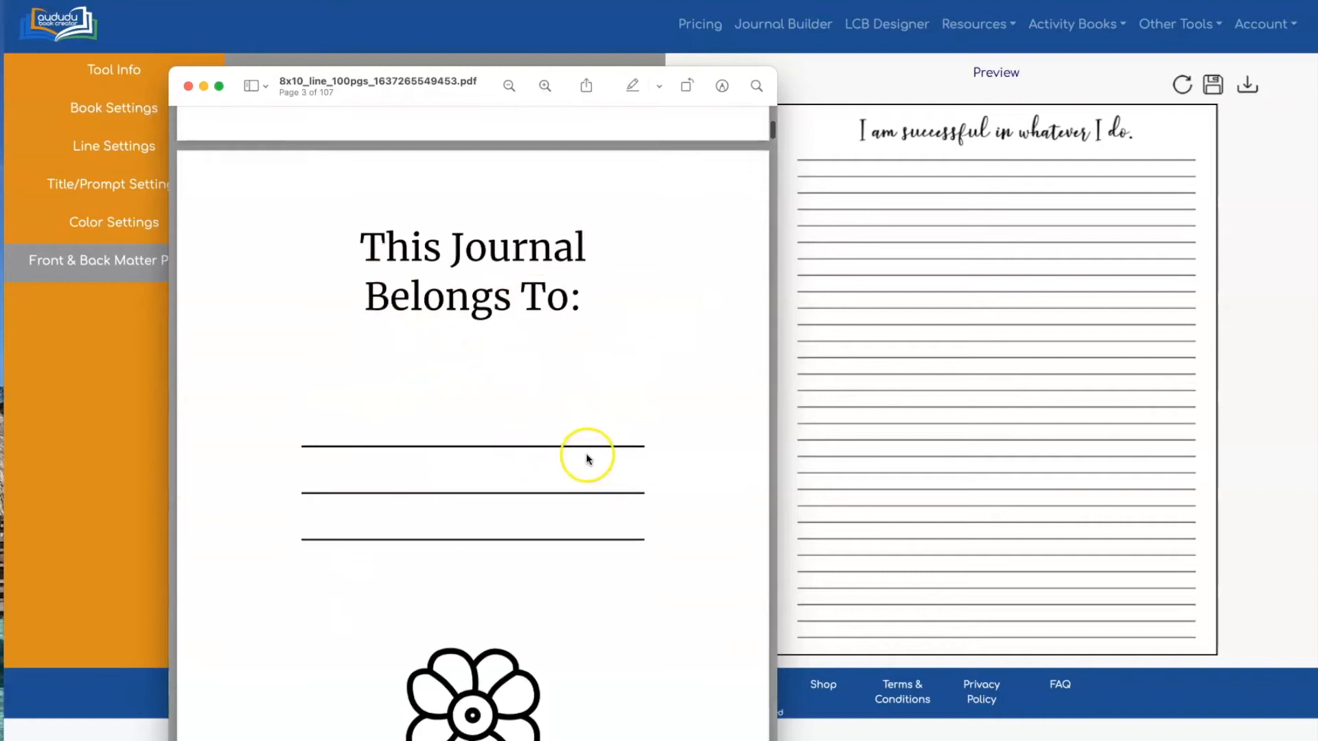
drag(769, 130, 772, 724)
scroll(658, 557, down, 6)
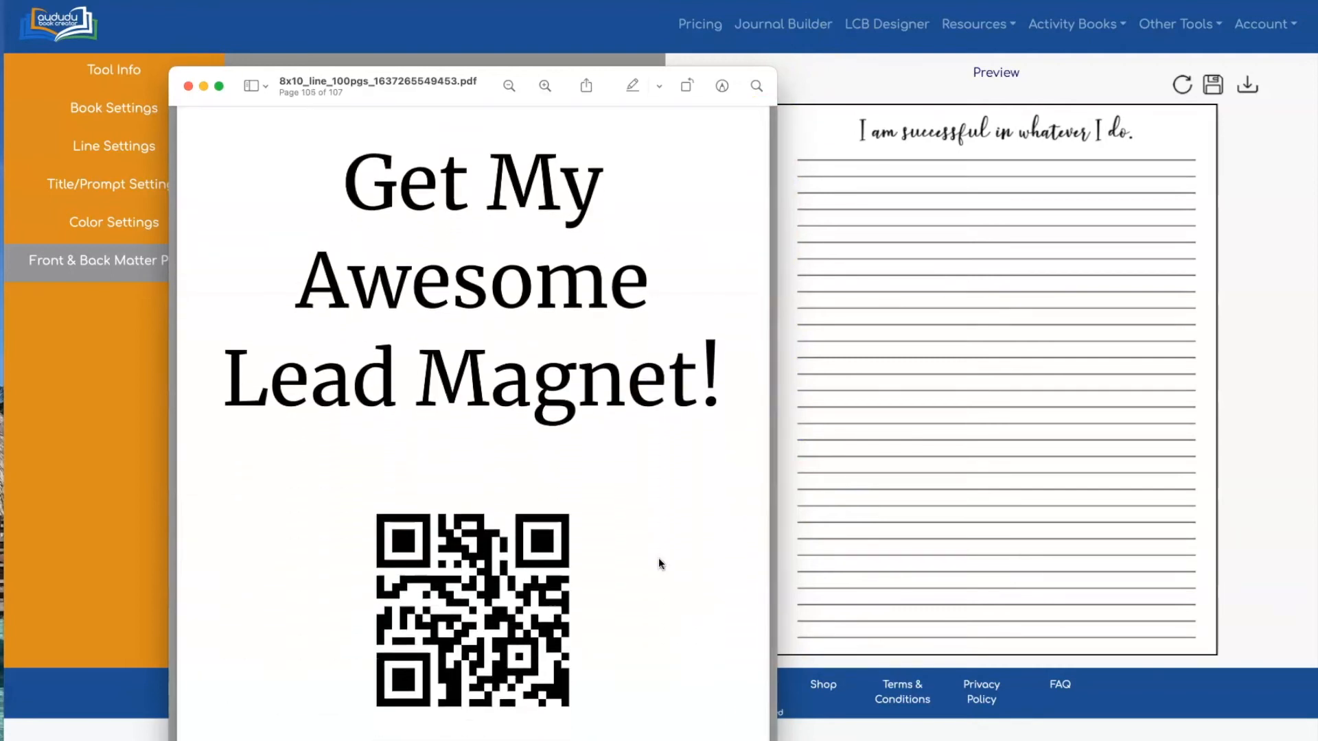
click(553, 206)
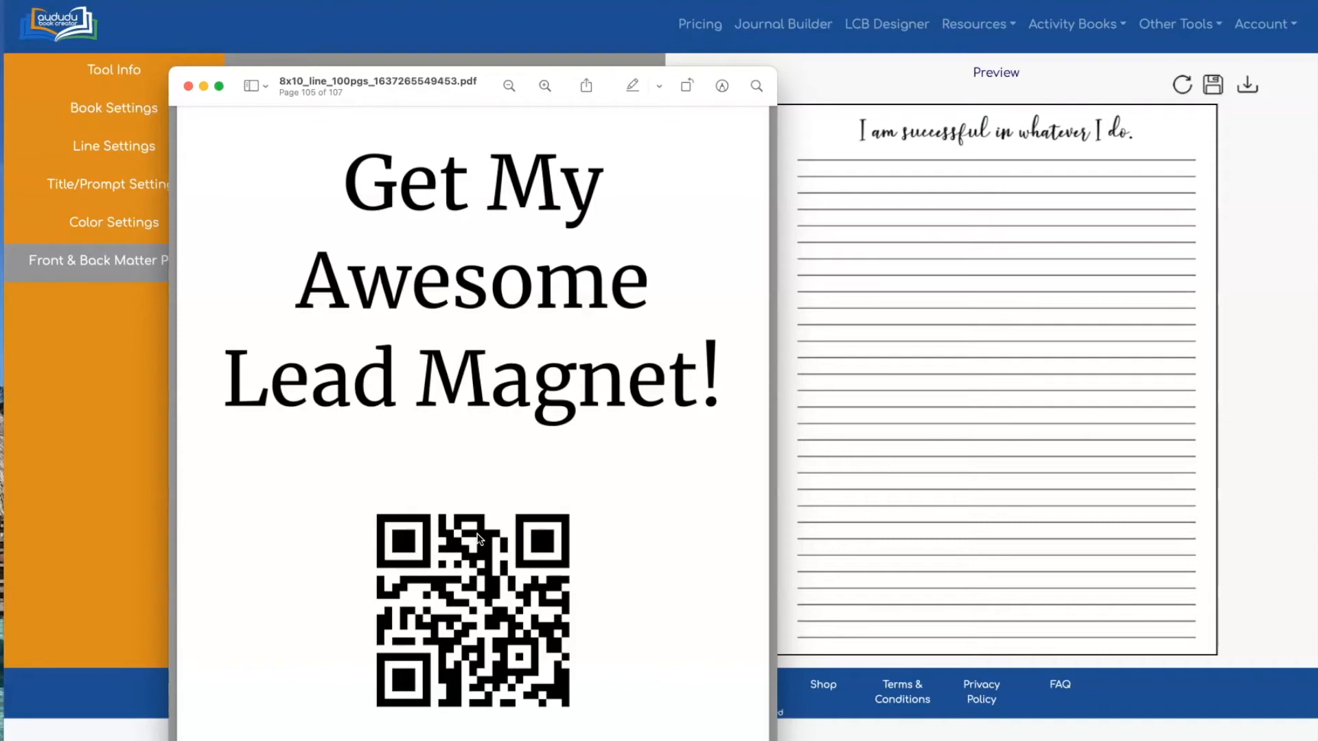
scroll(475, 492, down, 10)
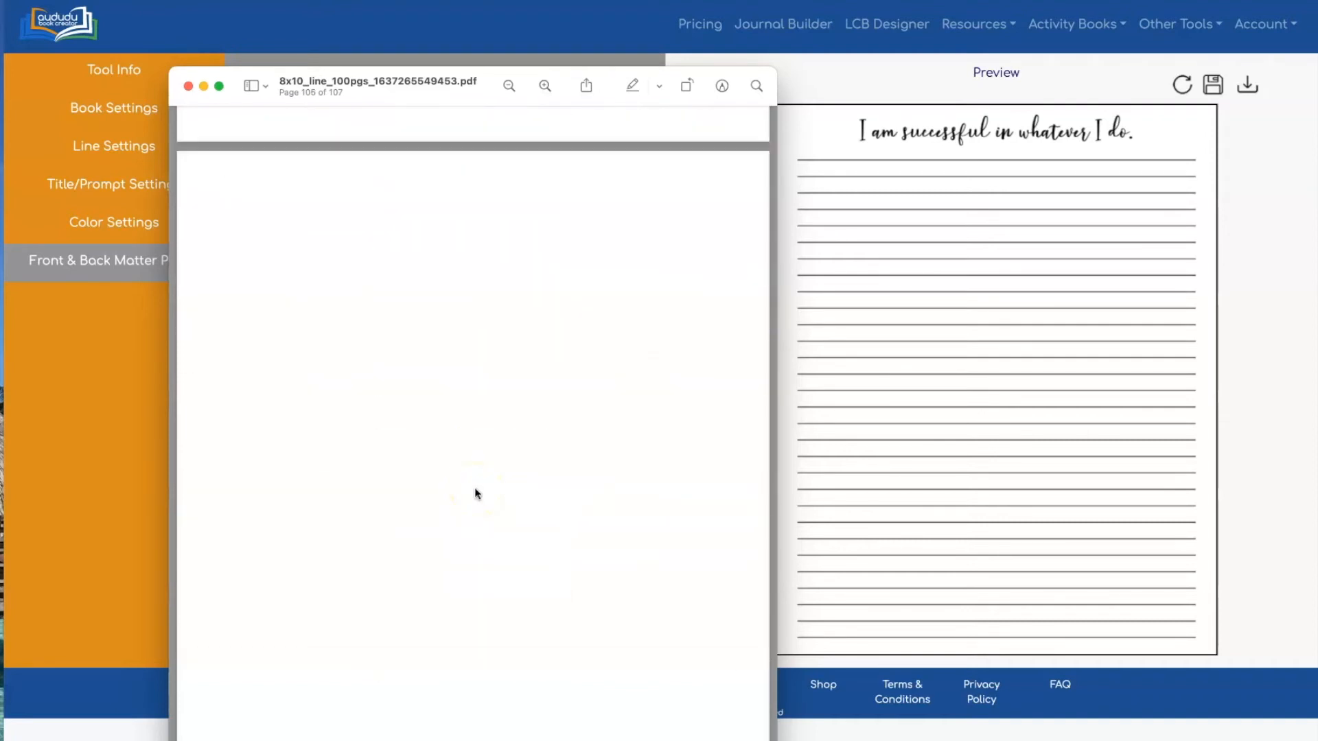
scroll(475, 489, down, 5)
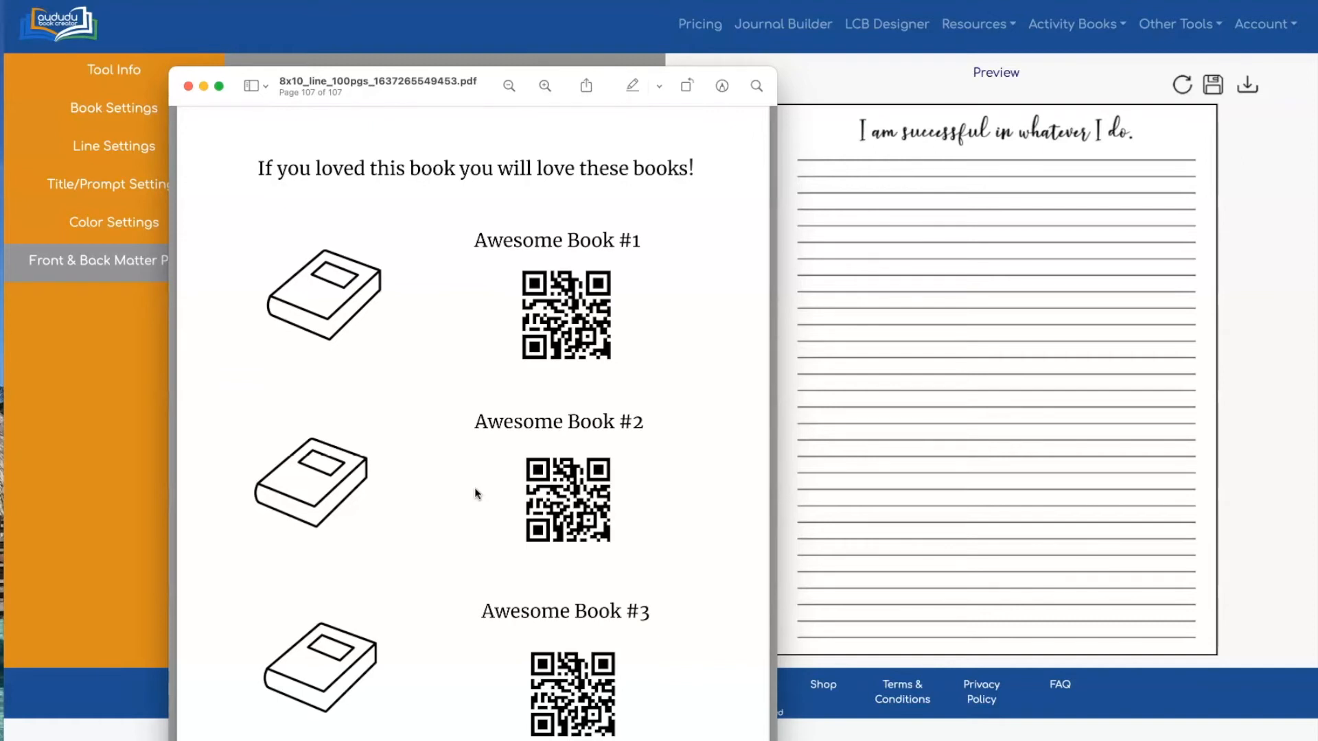
click(327, 129)
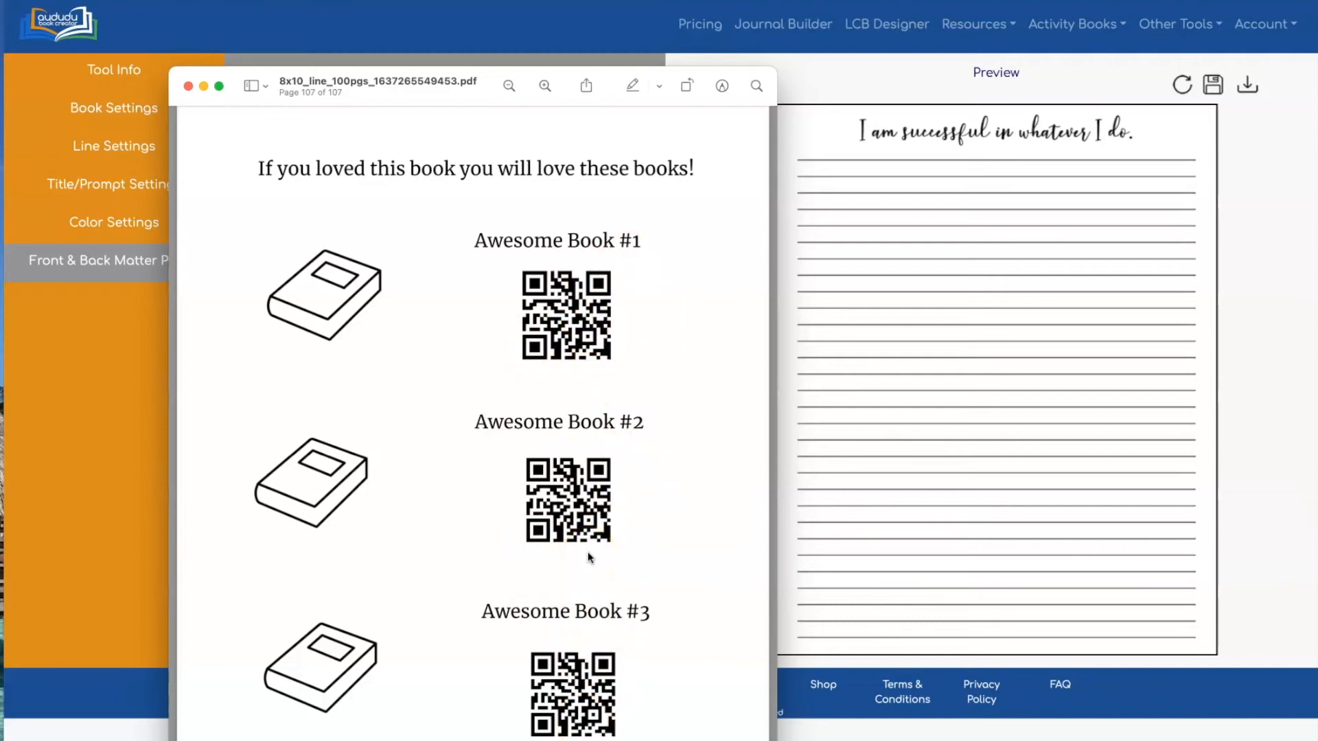
scroll(588, 557, up, 2)
scroll(588, 557, down, 3)
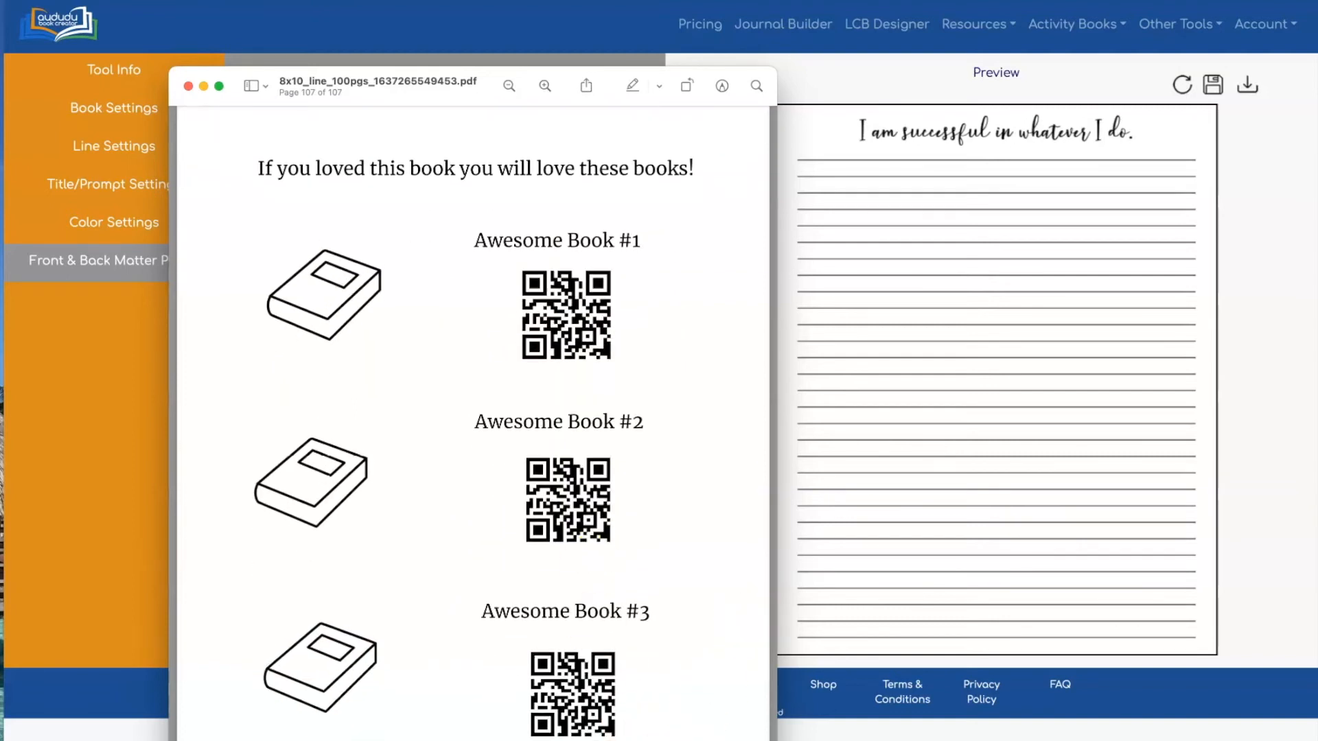
scroll(750, 341, up, 10)
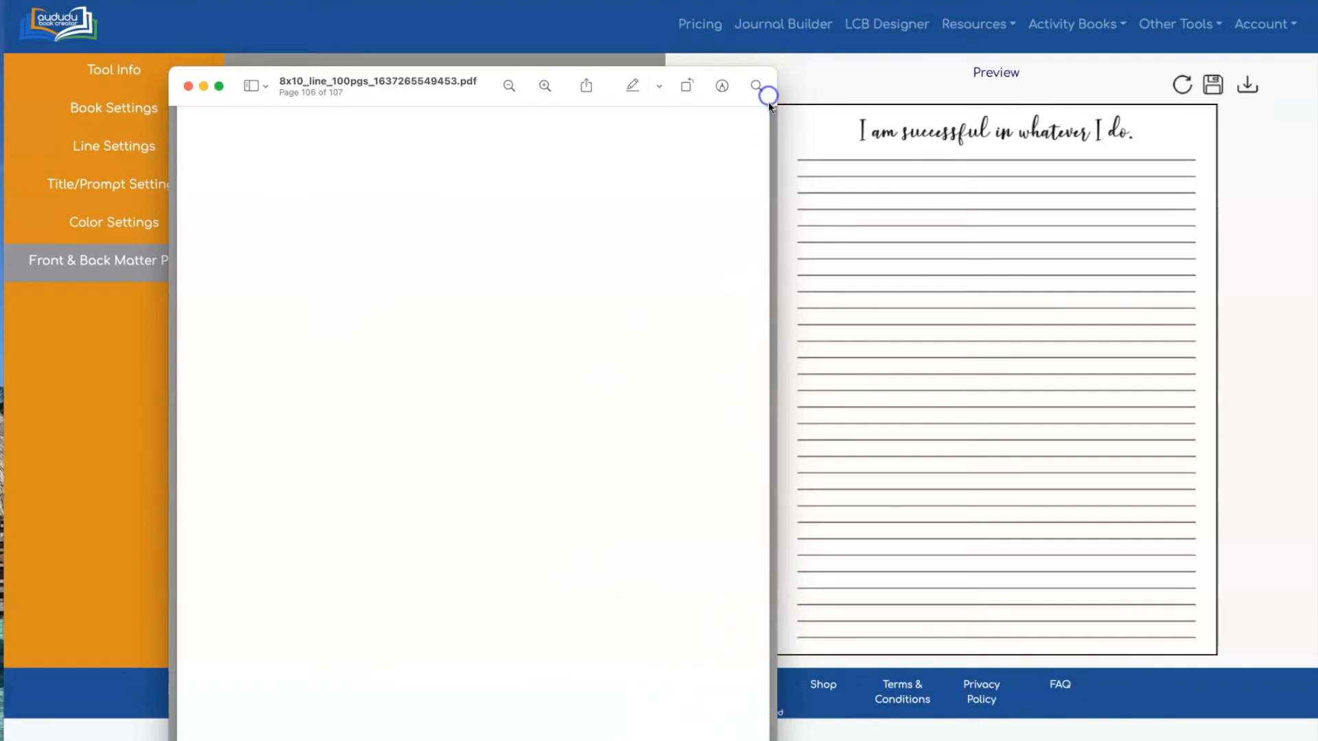
Close the PDF, switch to the Graph Paper Tool under Other Tools, and show its Tool Info
click(188, 85)
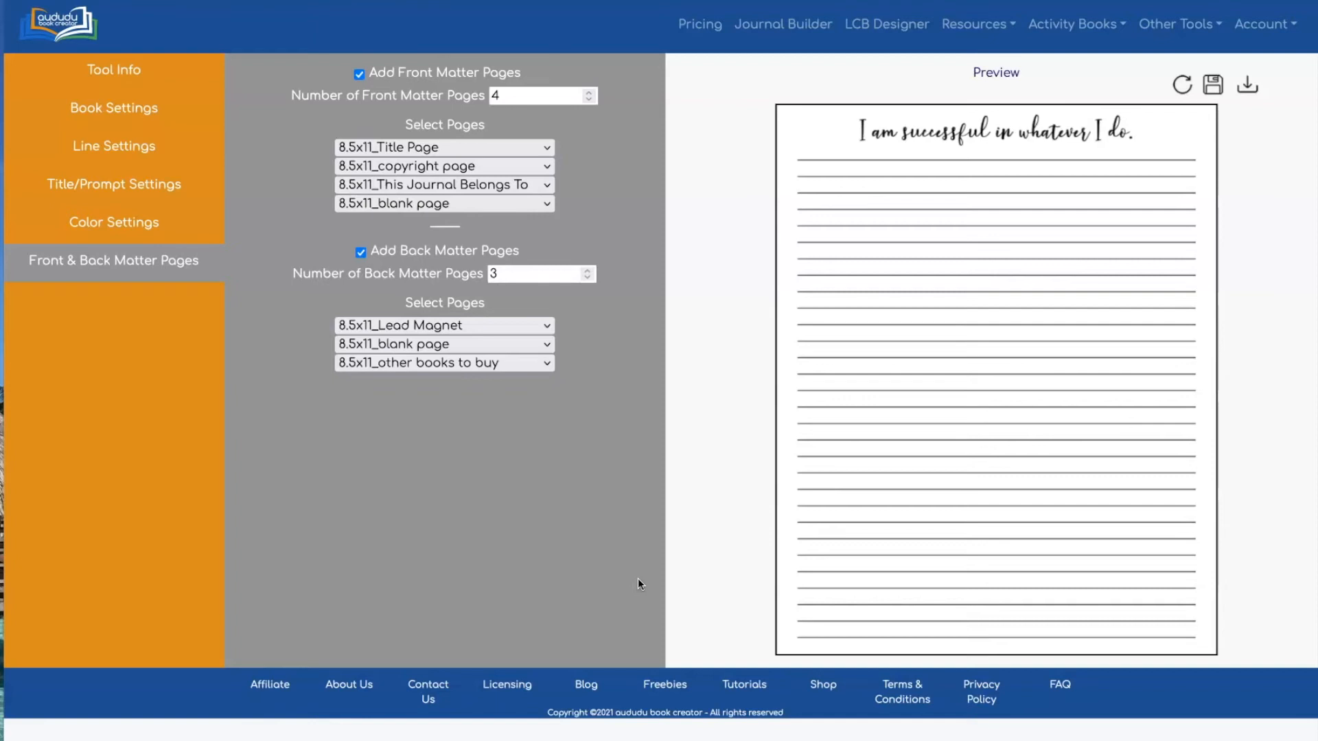
click(1181, 26)
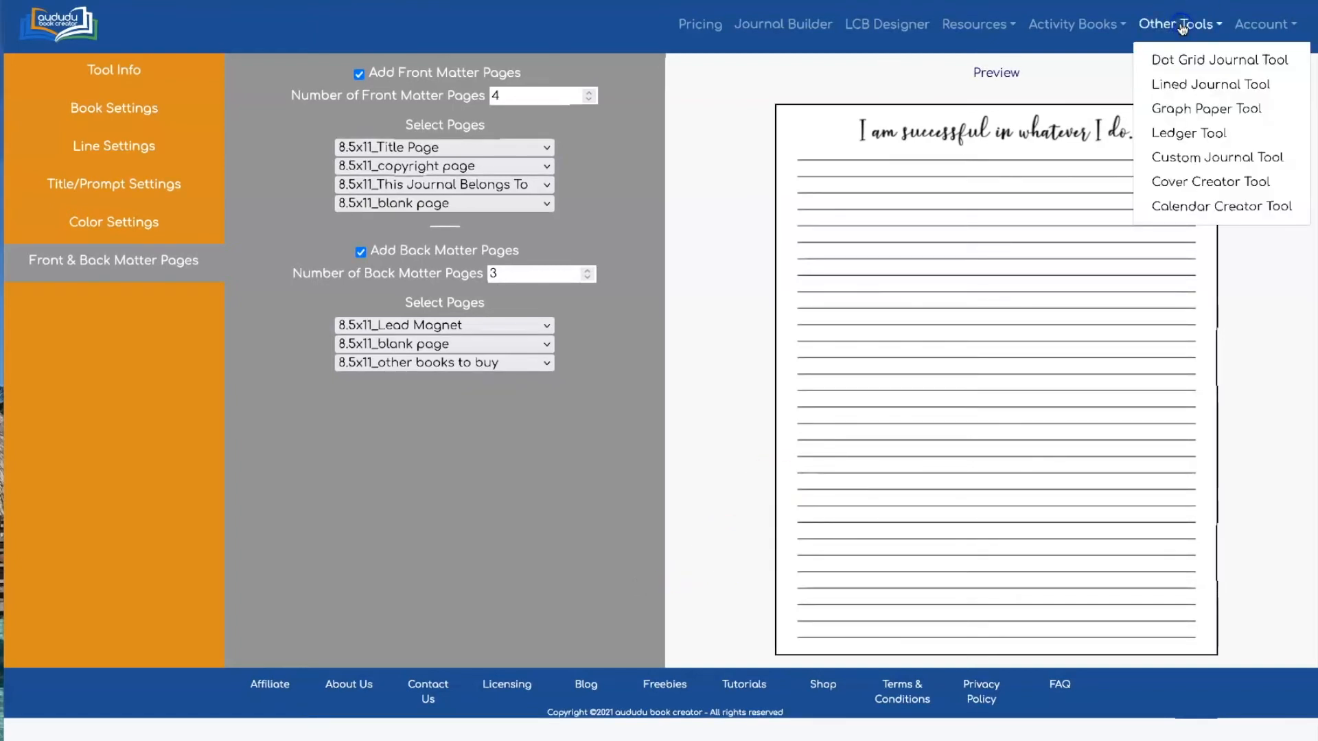
click(1180, 110)
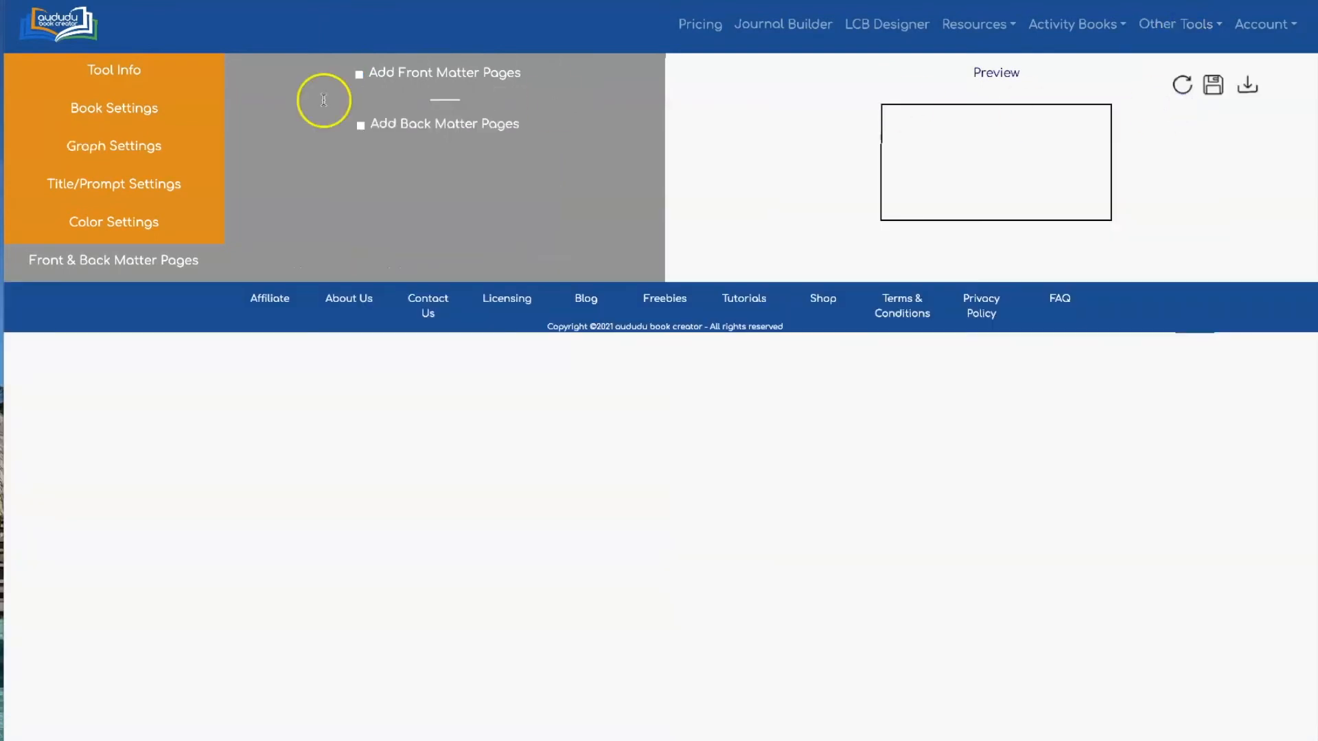
click(117, 66)
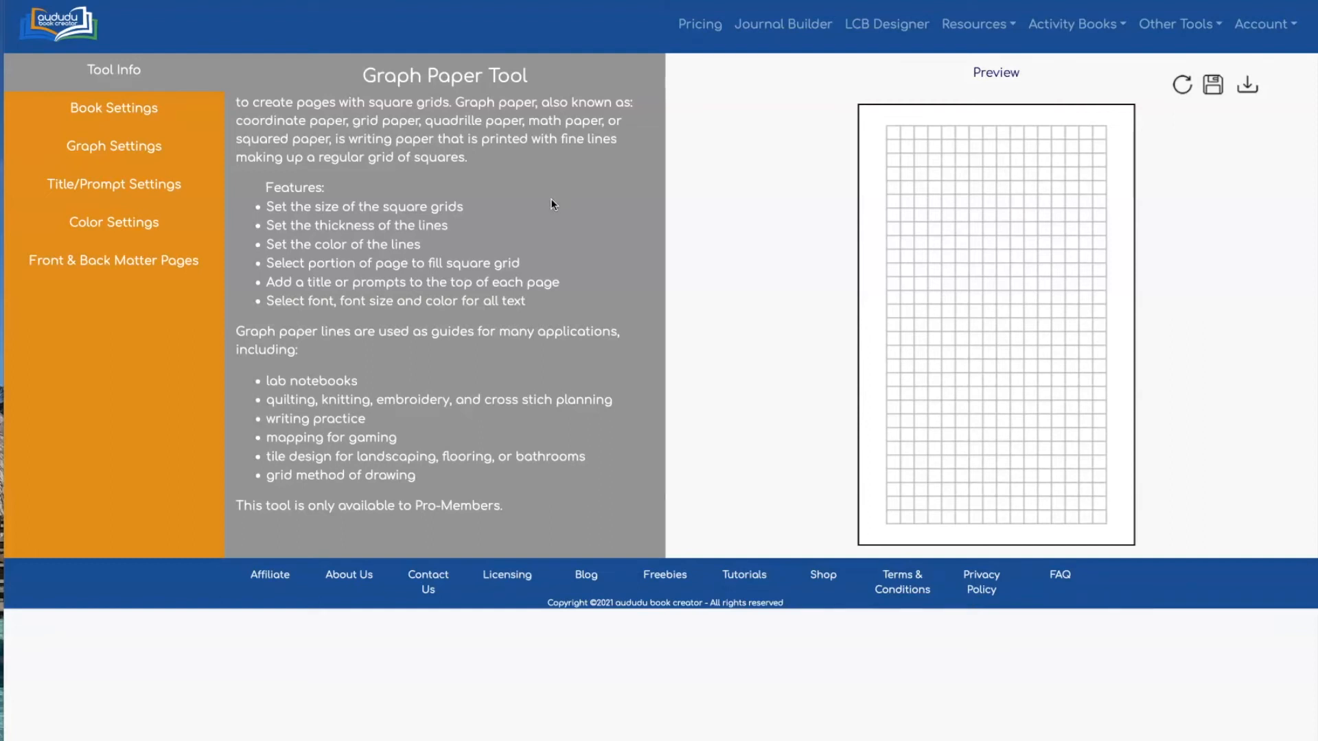
Set the graph paper trim size to 8.5" X 11" with full bleed and refresh the preview
click(109, 108)
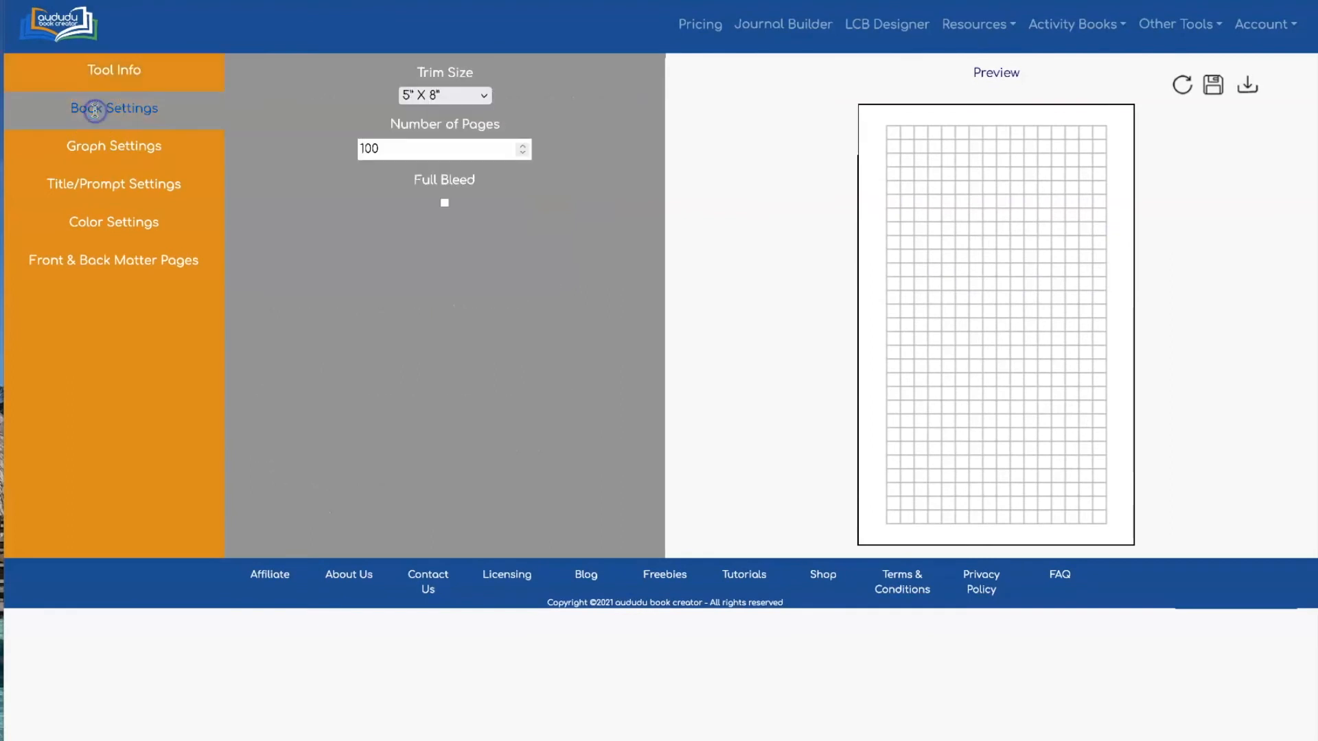
click(402, 96)
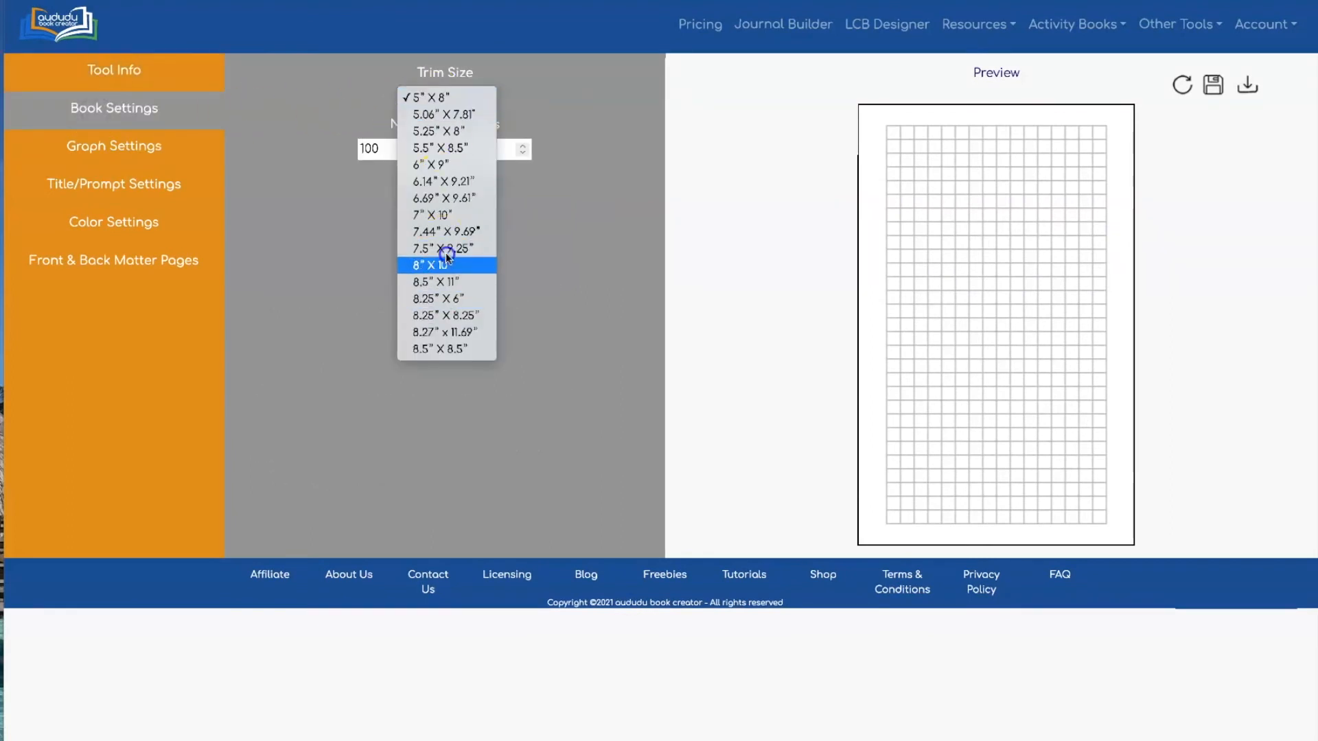
click(447, 278)
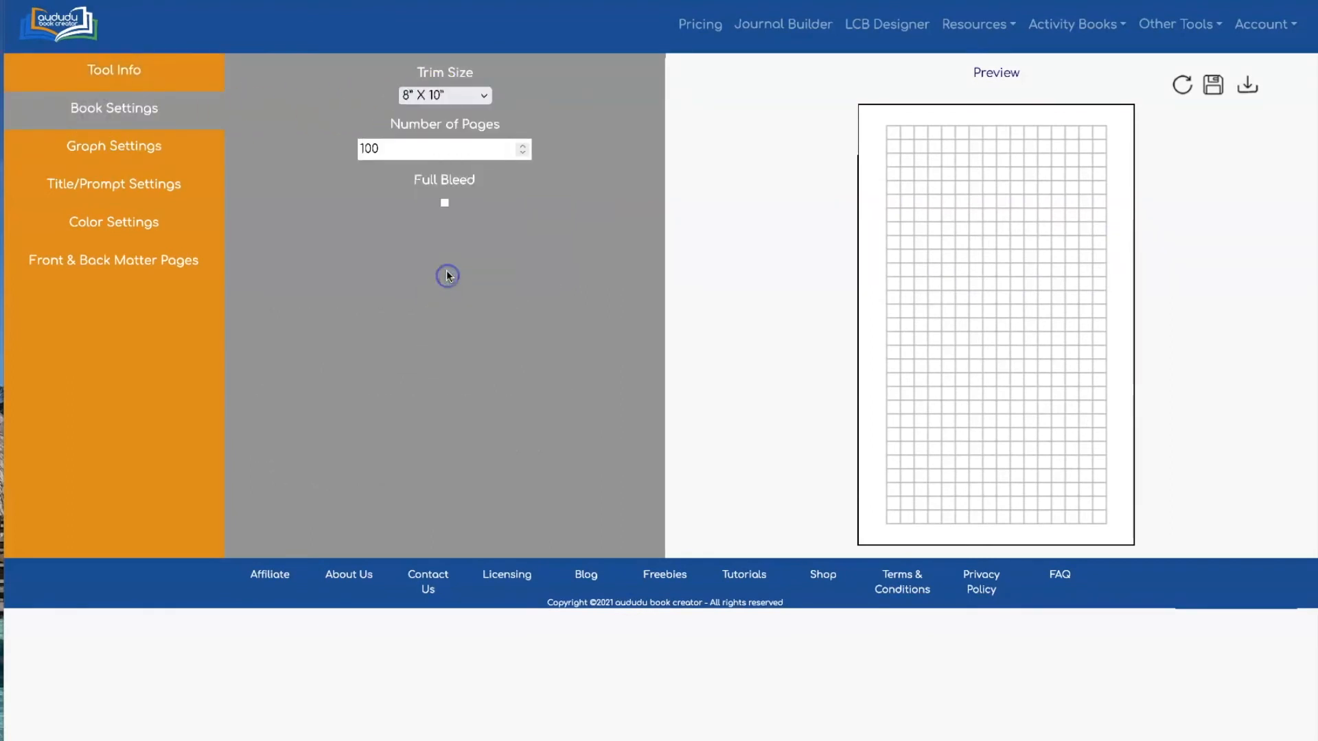
click(463, 96)
click(472, 299)
click(427, 151)
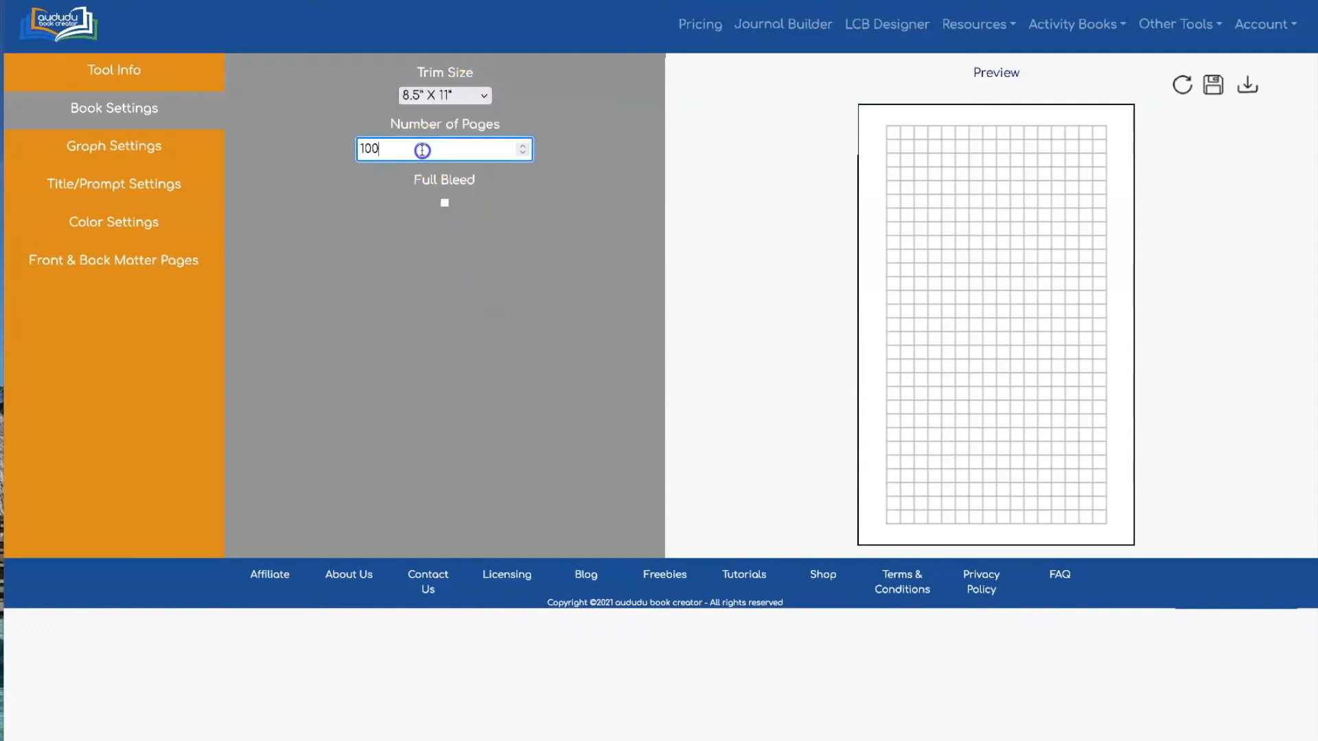
click(444, 204)
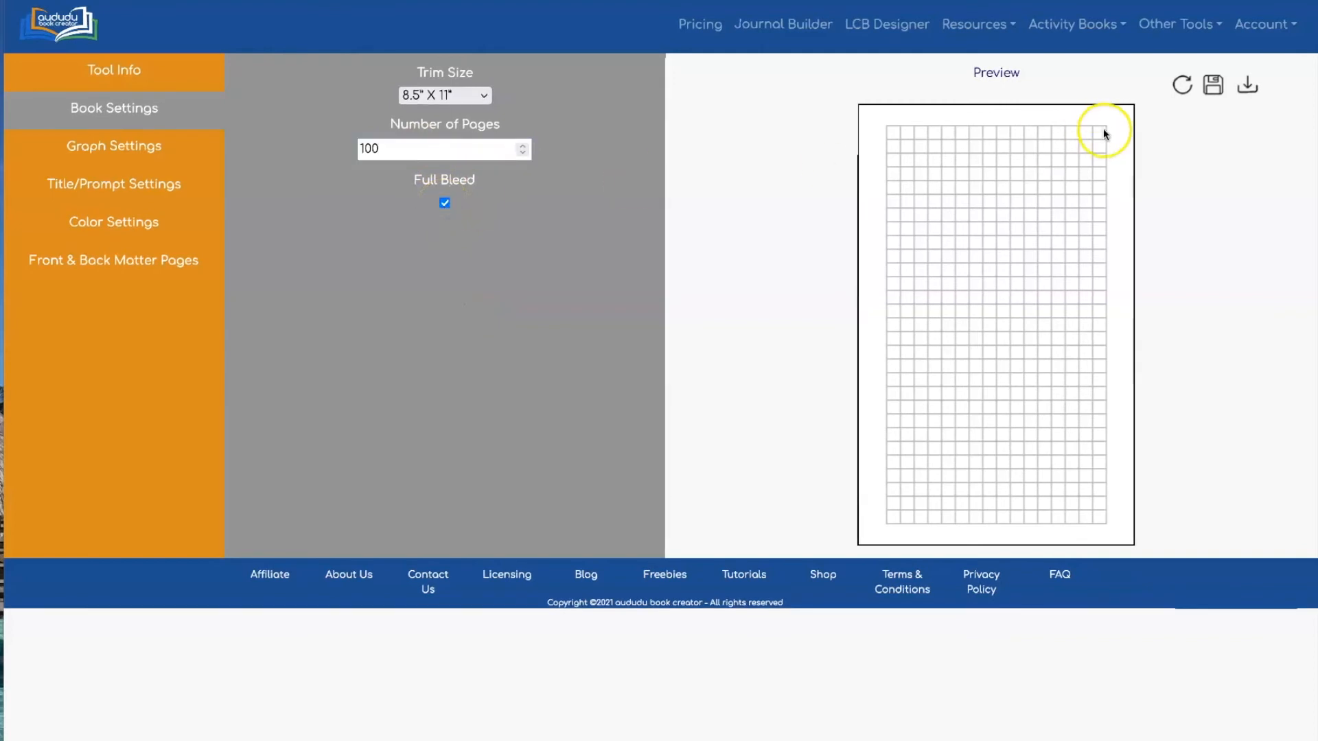
click(1181, 86)
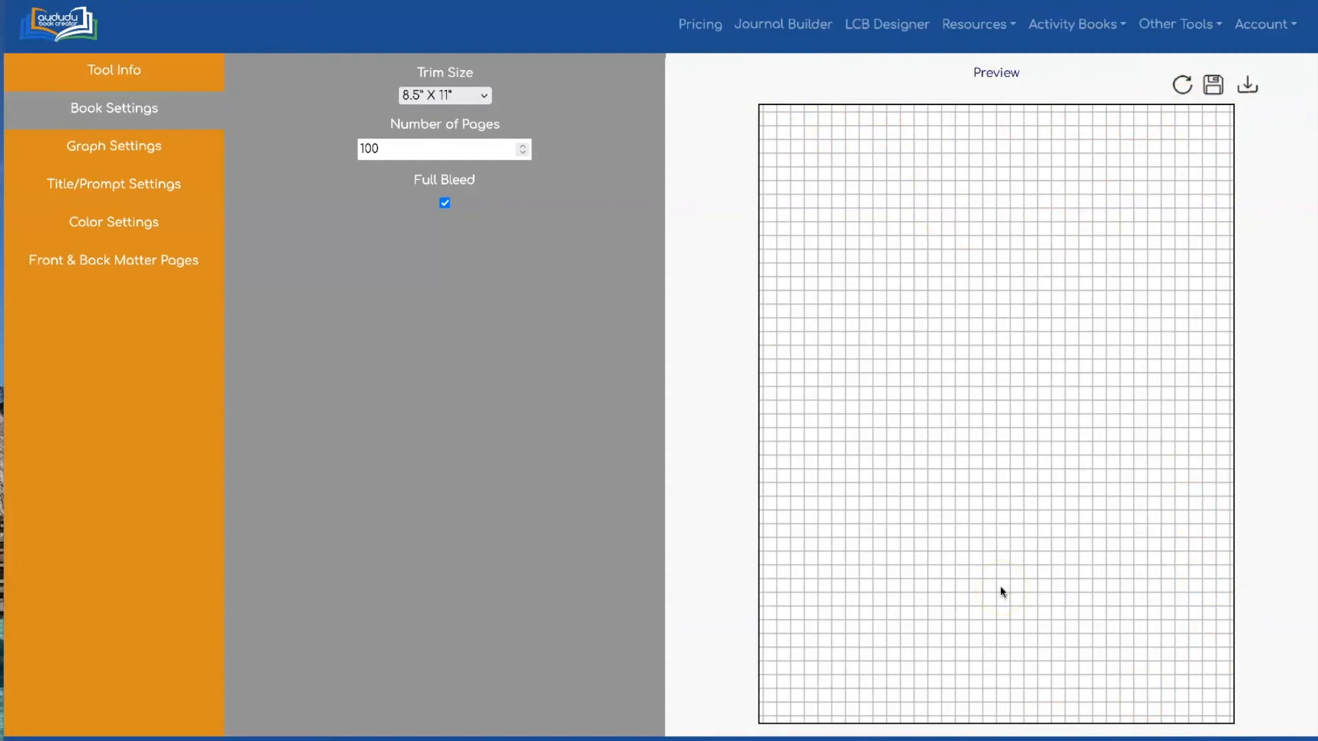
click(911, 404)
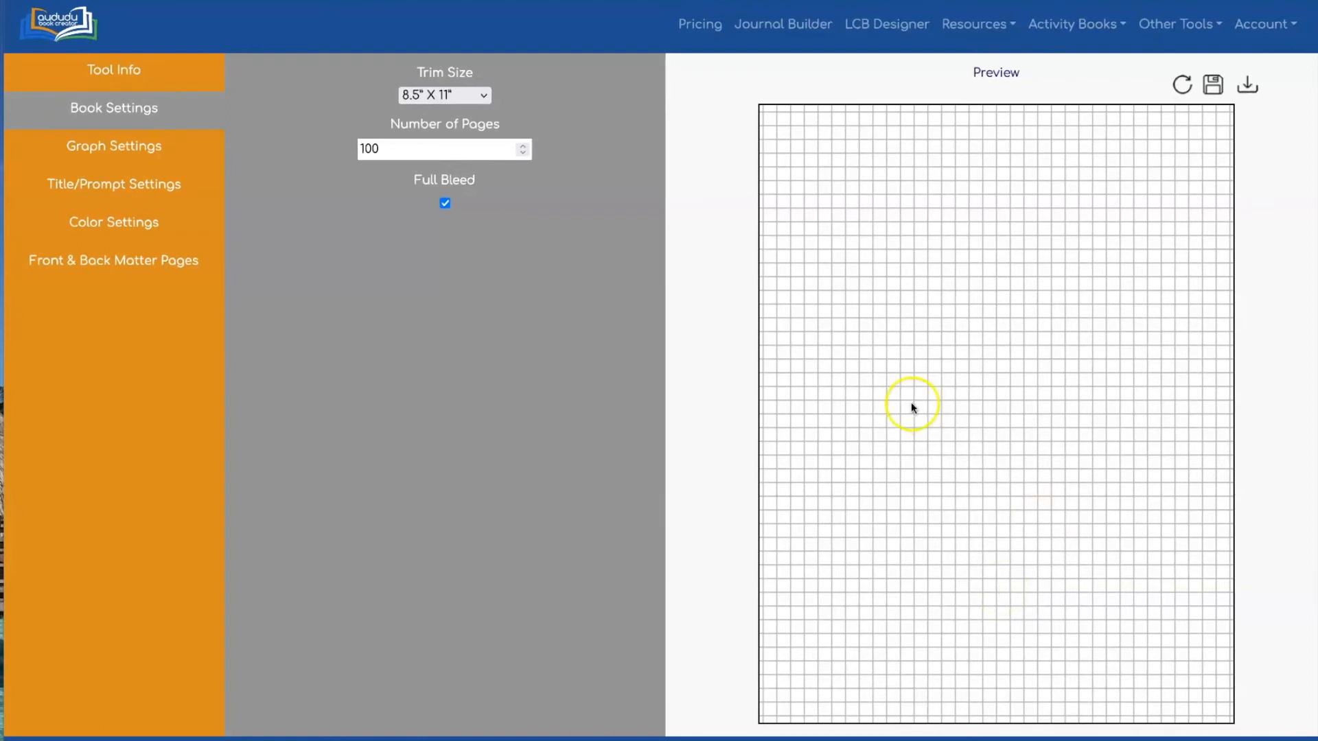
click(107, 146)
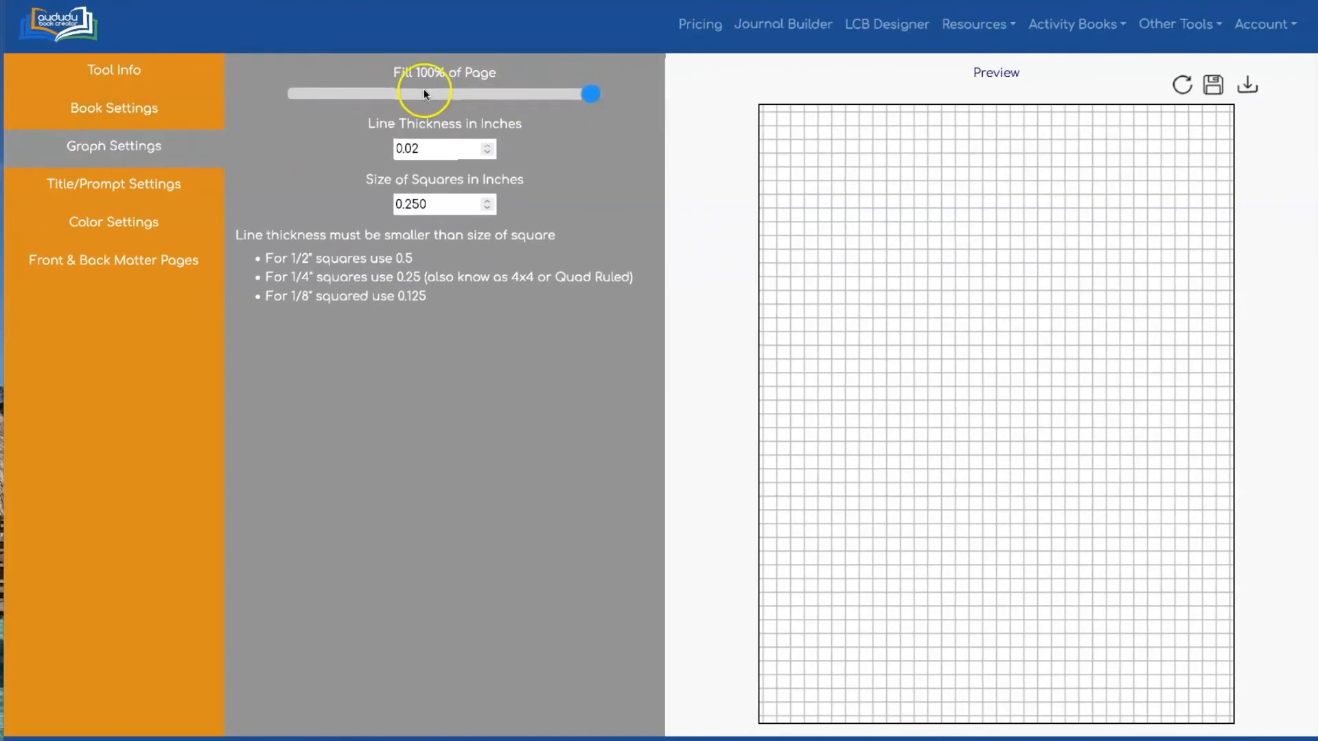
Try 0.5-inch and then 0.25-inch square sizes, previewing each
mouse_move(588, 93)
mouse_down()
mouse_move(321, 93)
mouse_move(602, 96)
mouse_up()
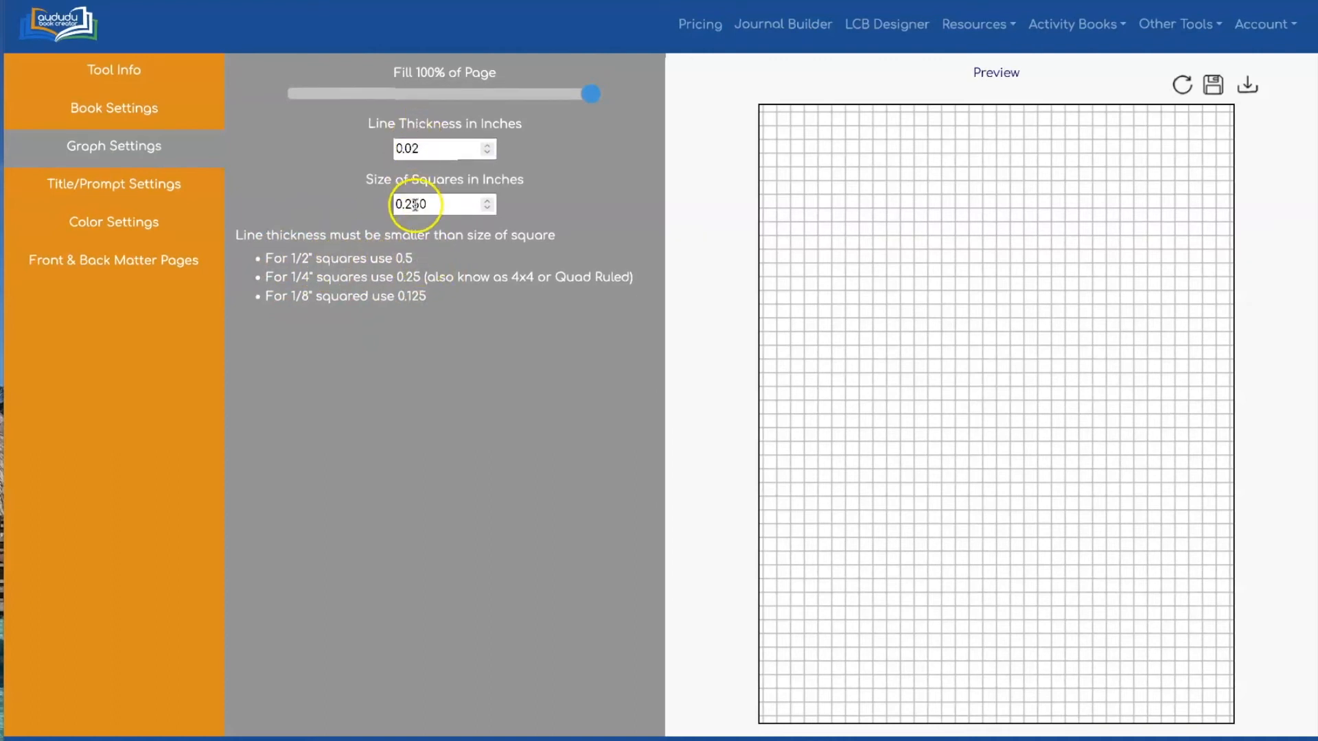
drag(402, 204, 436, 204)
text(5)
key(BackSpace)
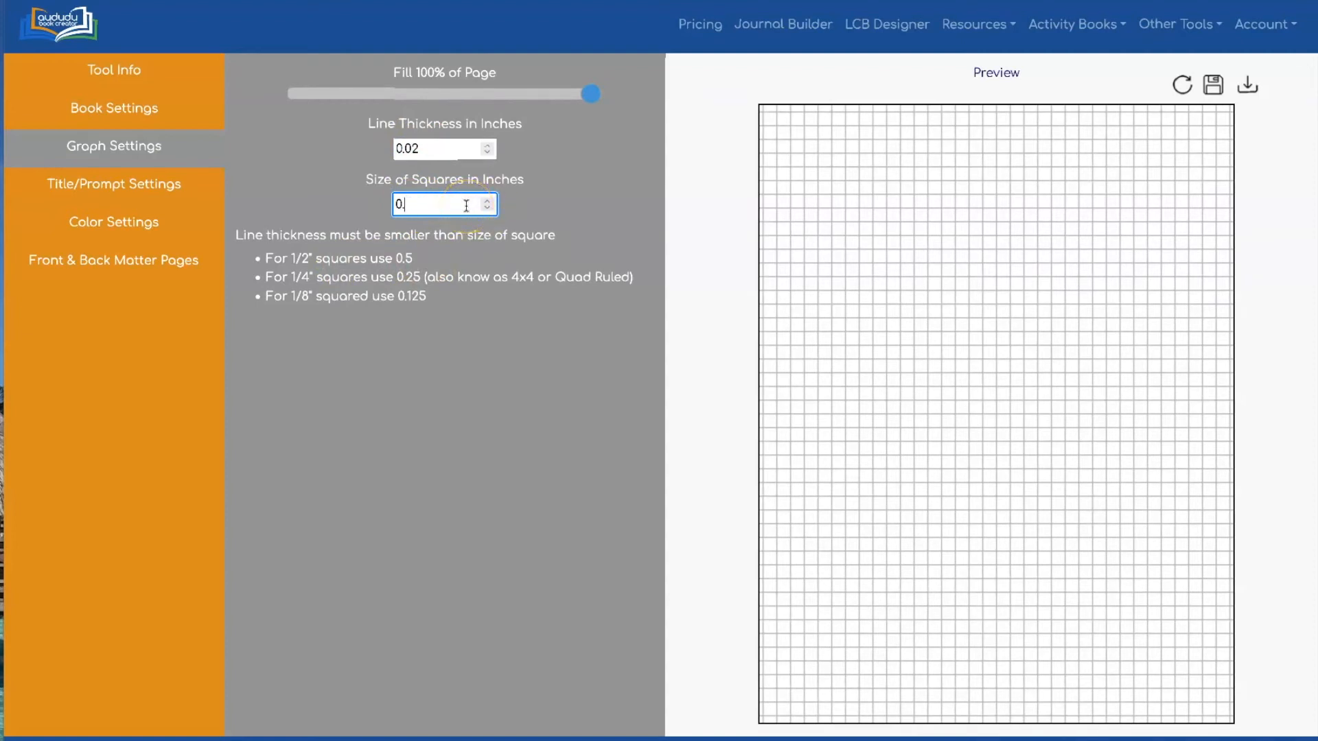
click(1181, 84)
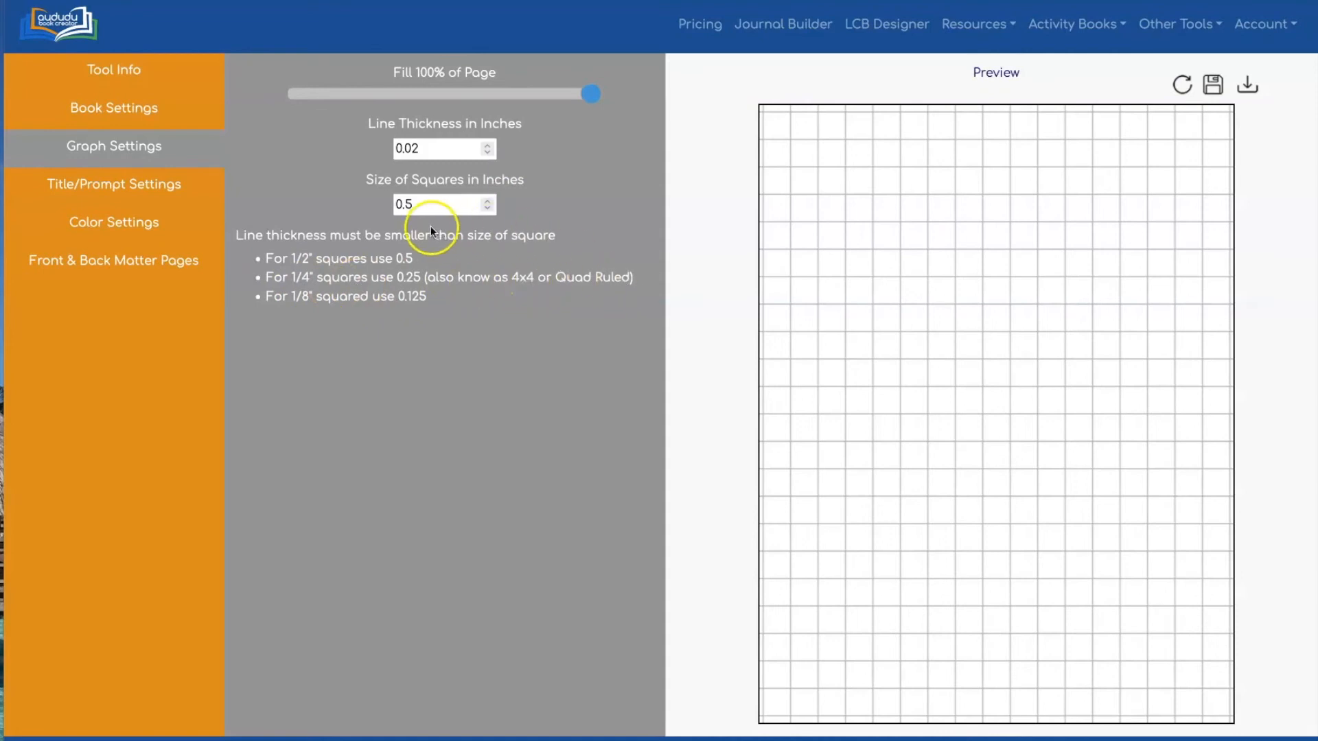
double_click(406, 203)
text(0.25)
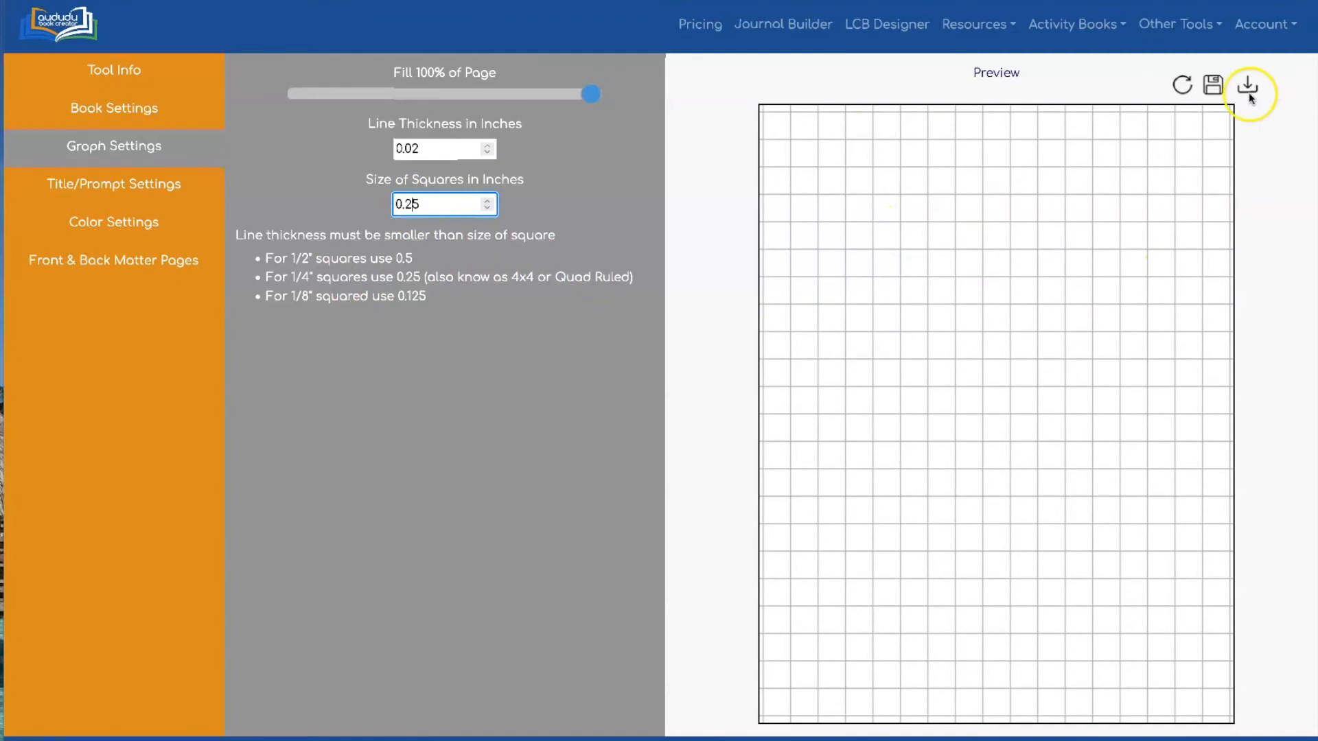
click(1182, 84)
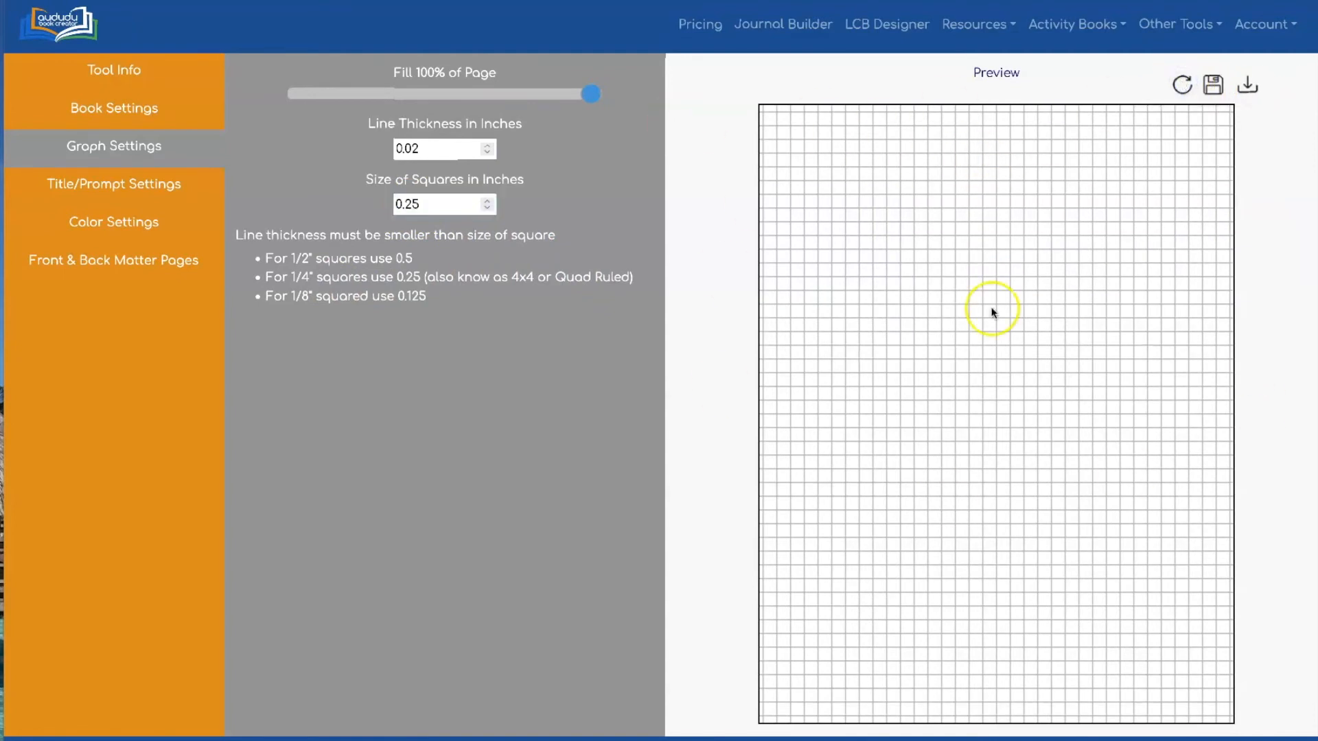
Set the square size to 0.125 inch and refresh the preview
click(404, 203)
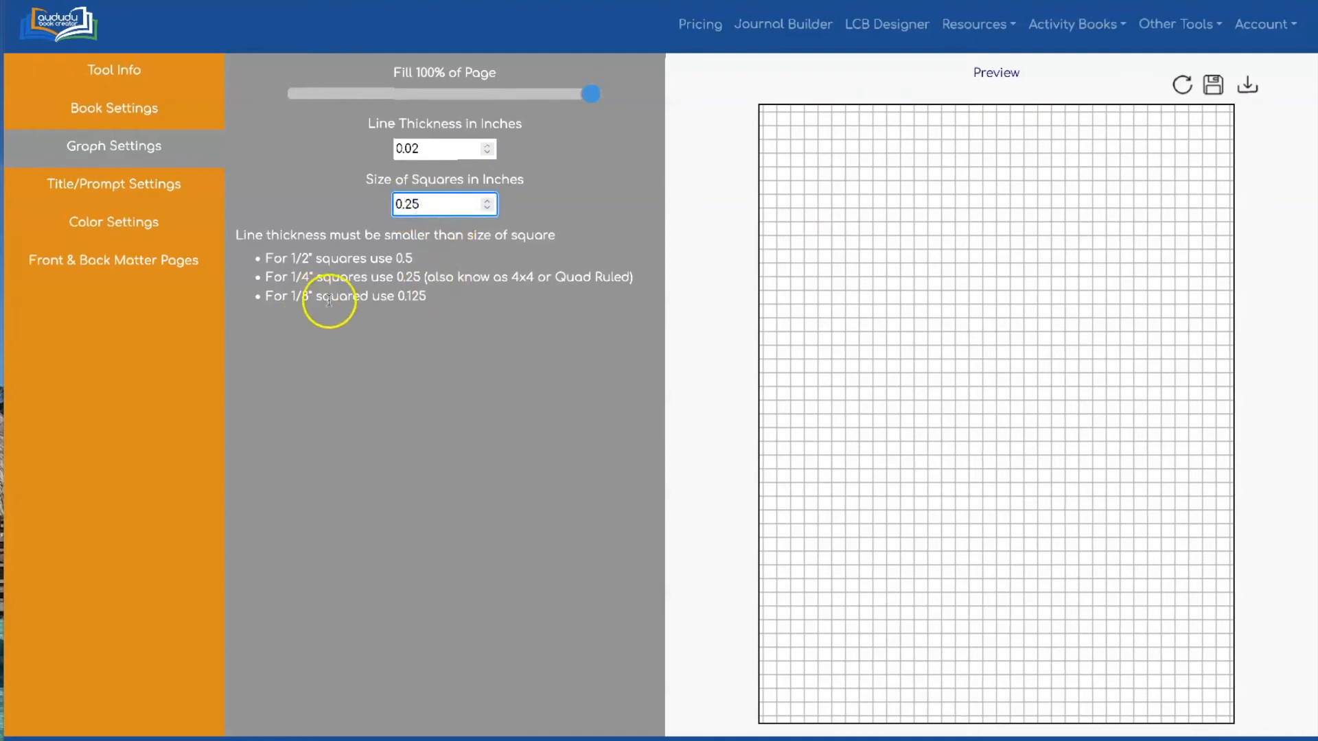
text(1)
click(824, 60)
click(1181, 84)
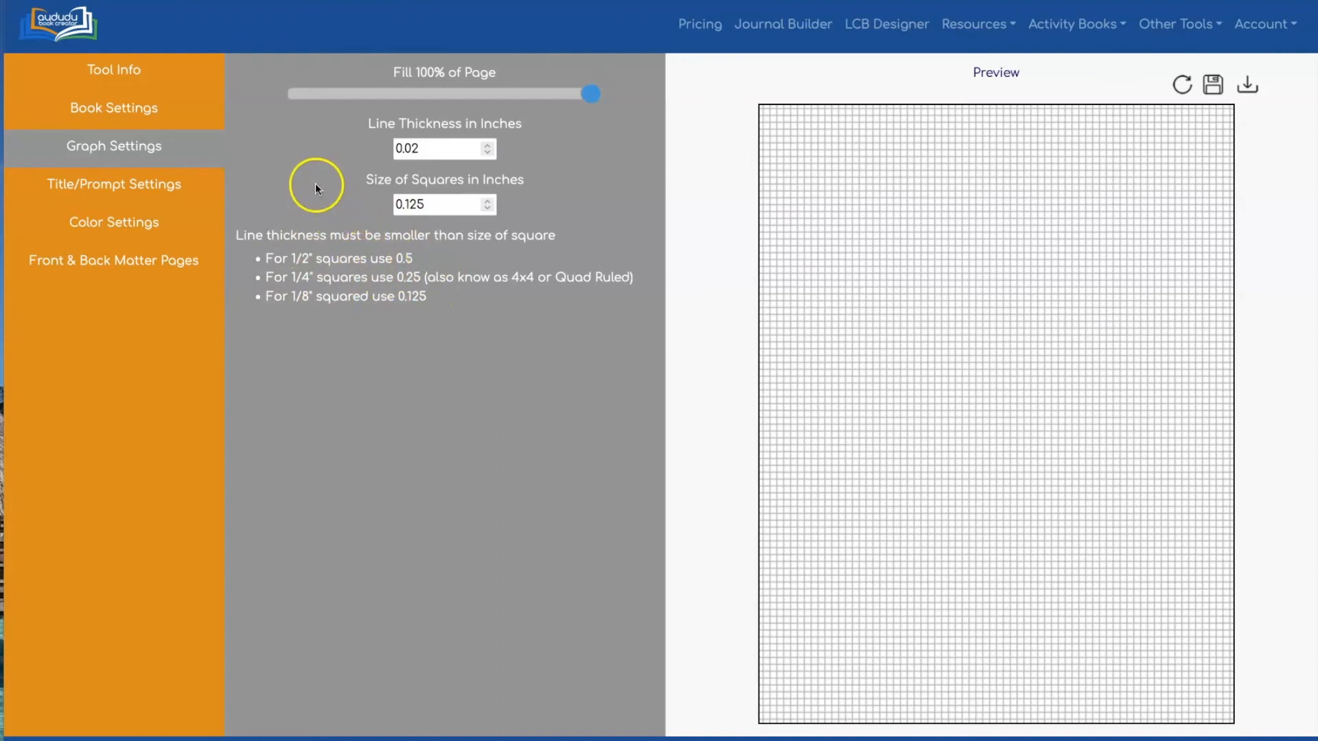
Set the grid Fill to 50% of the page and the squares to 0.5 inch
drag(591, 96, 445, 99)
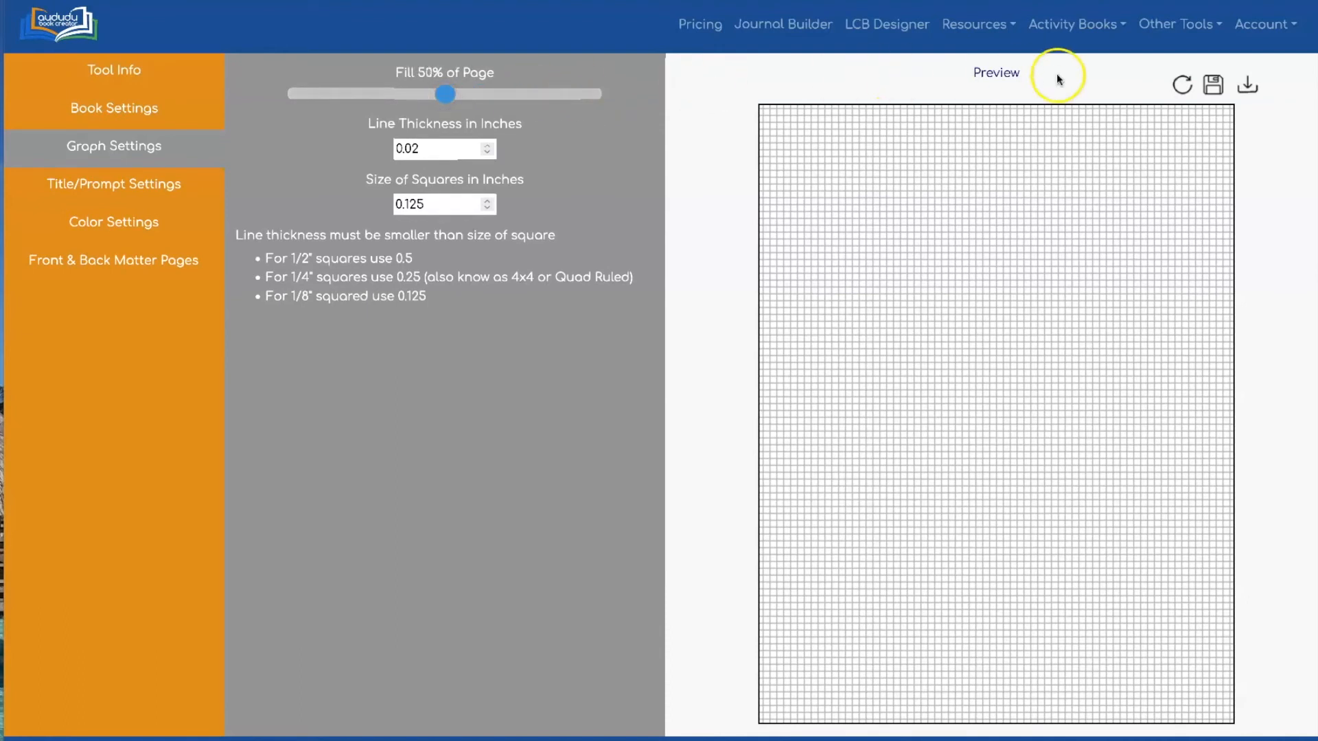
click(1181, 83)
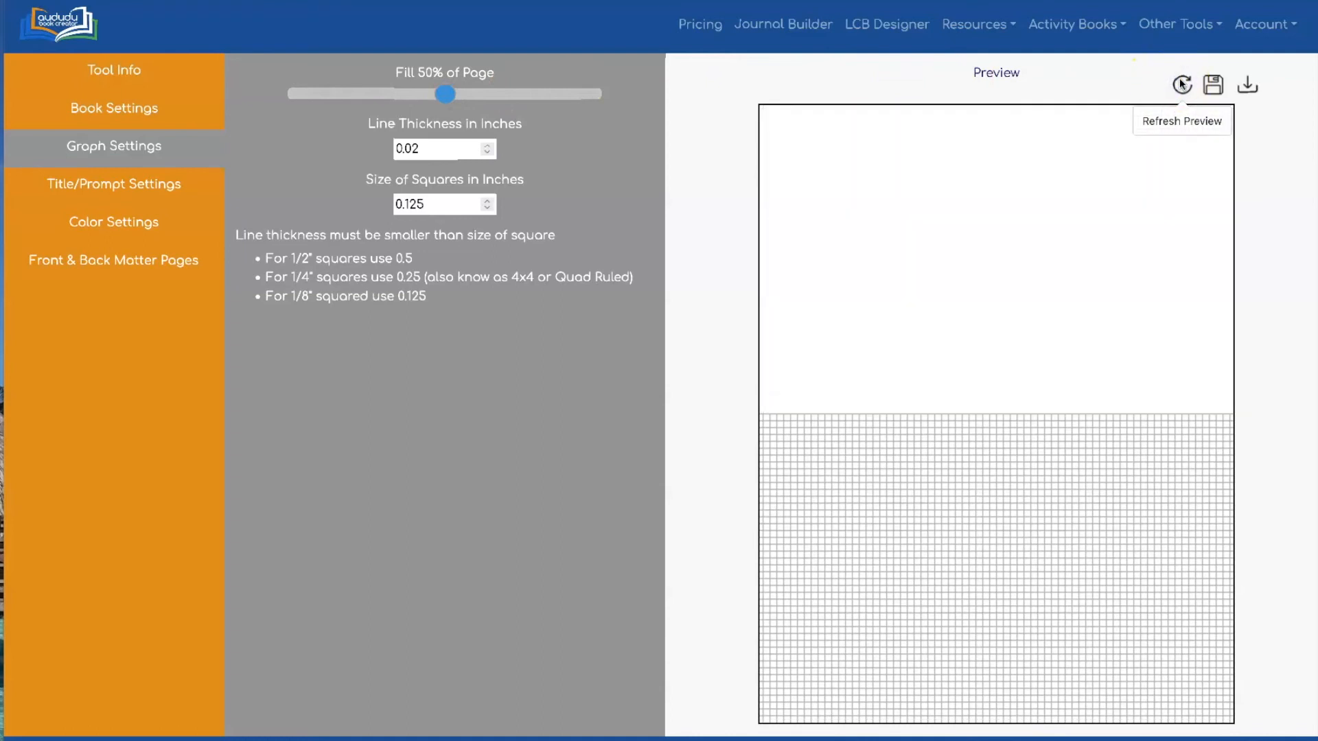
double_click(406, 204)
text(0.5)
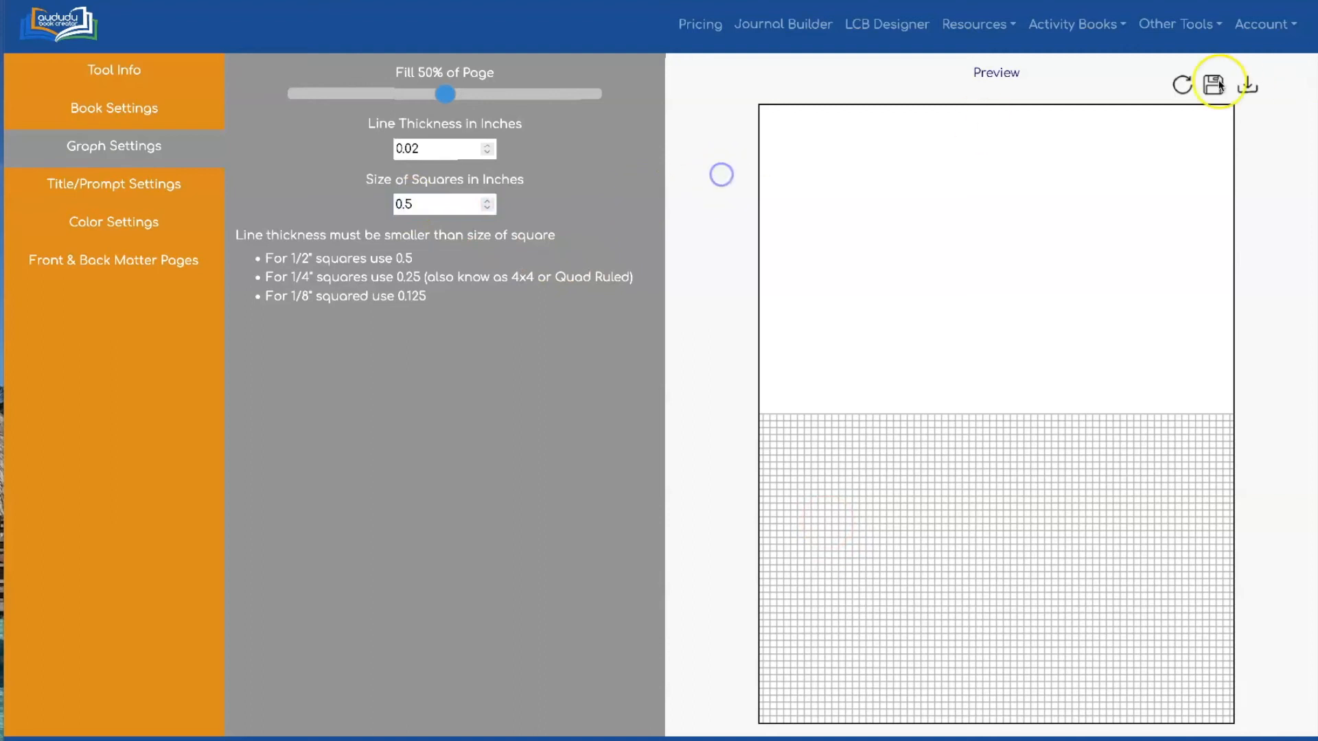
click(1181, 84)
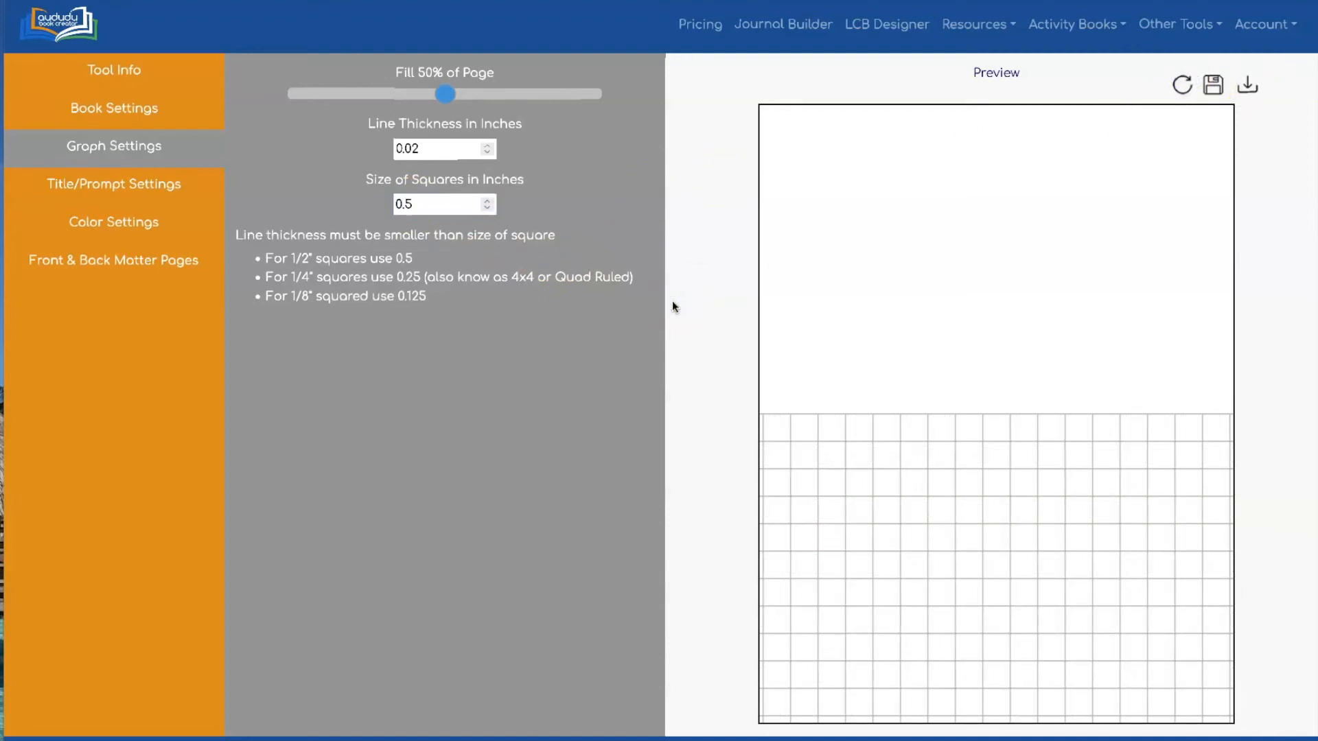
Thicken the grid lines to 0.05 inch and refresh the preview
click(411, 150)
double_click(411, 150)
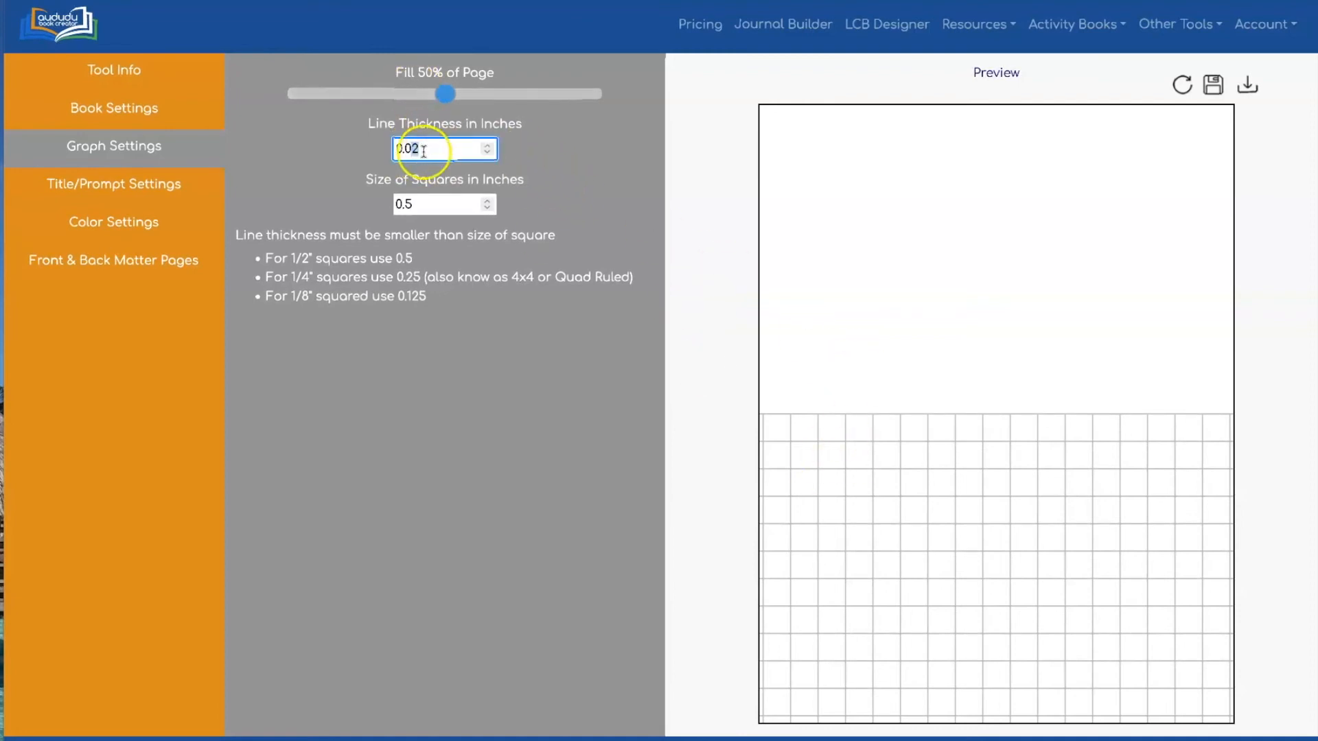
text(5)
click(741, 101)
click(1170, 85)
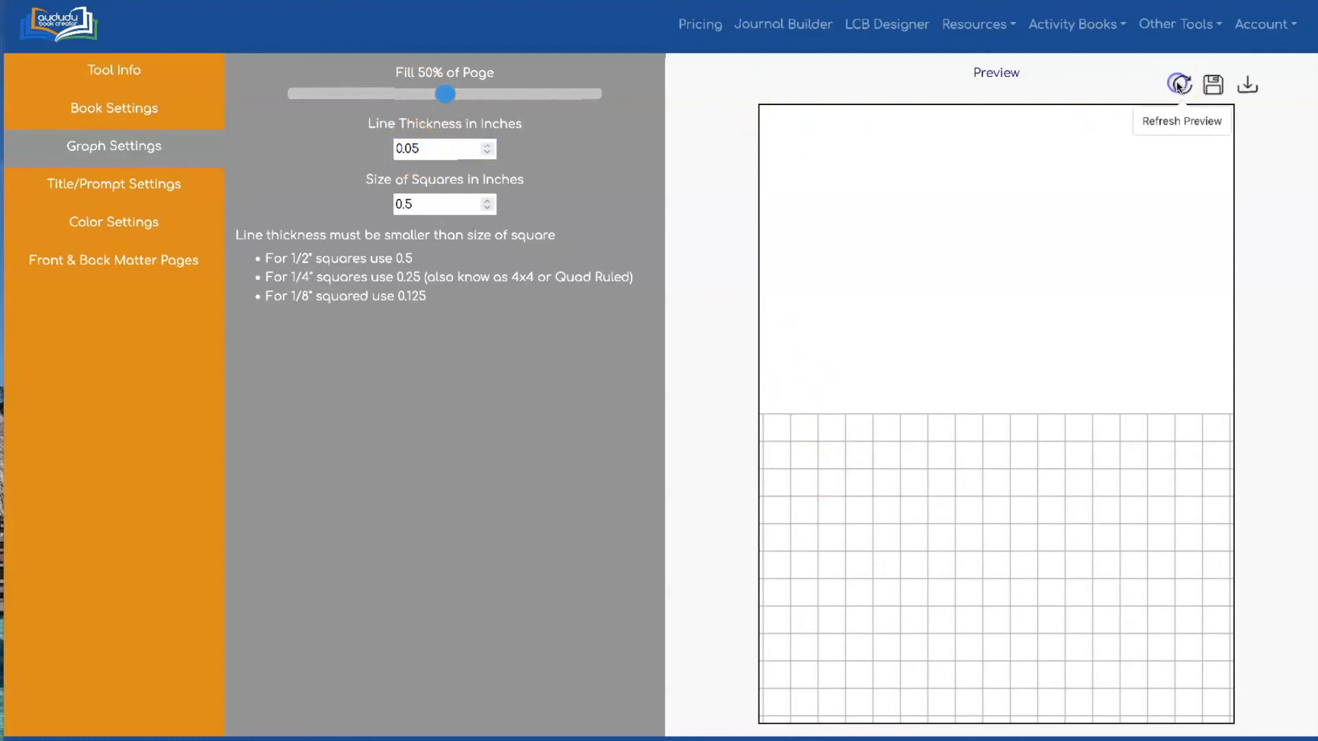
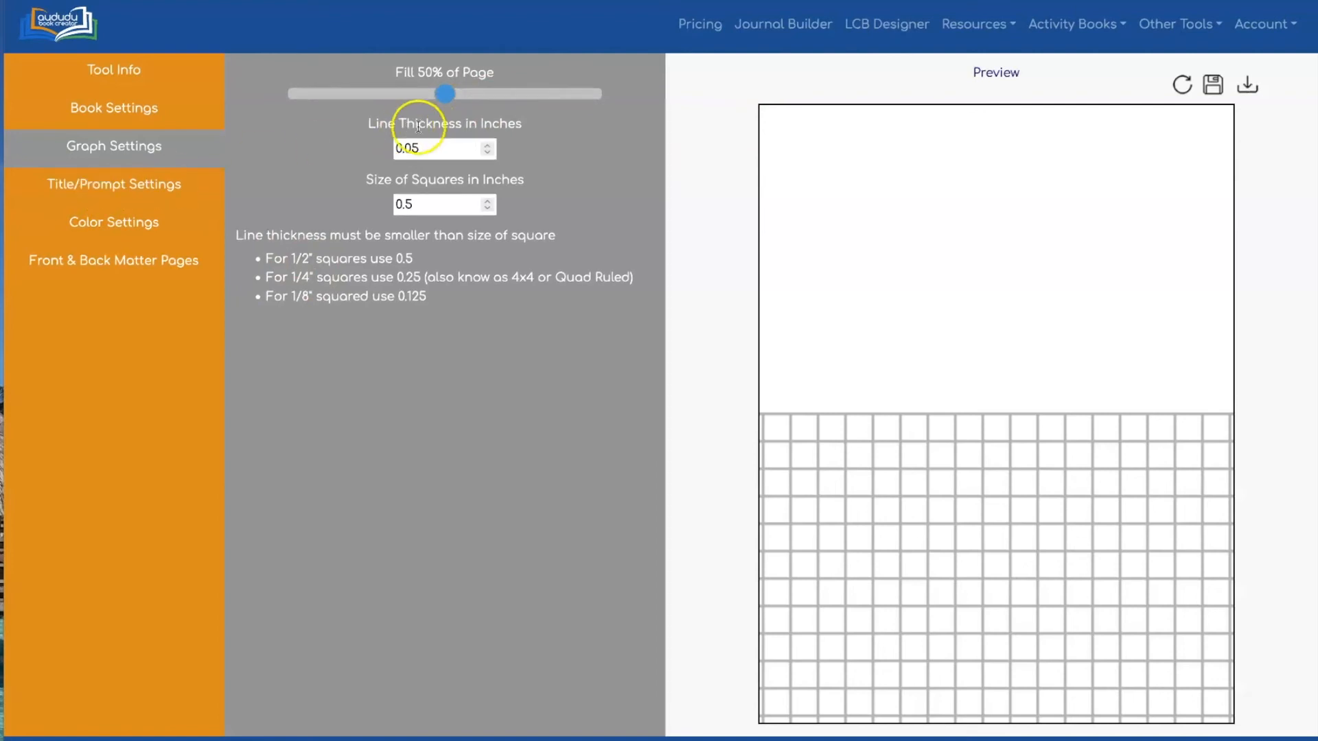
Stretch the graph grid Fill to 90% of the page
drag(446, 94, 562, 90)
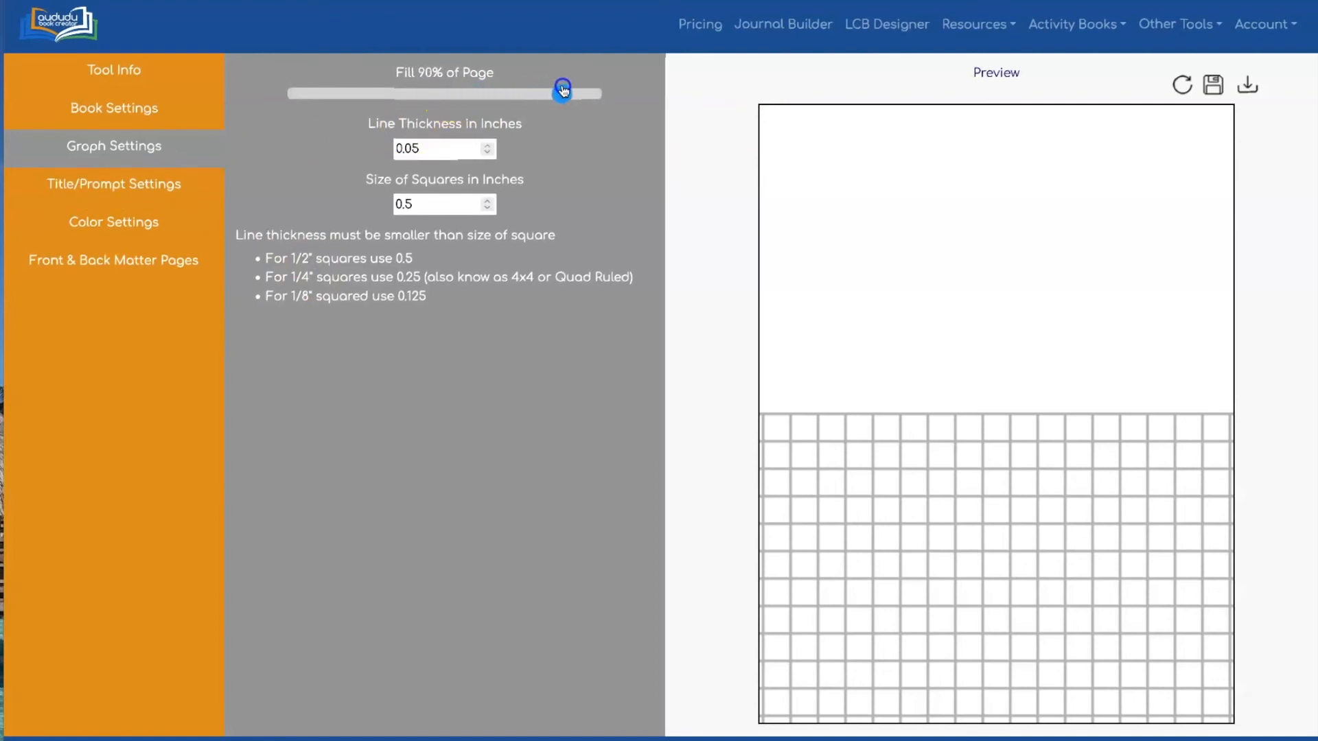
click(79, 185)
Enter the prompt 'Draw a Christmas Tree', set it in AnimalCrackers font, and refresh the preview
click(368, 377)
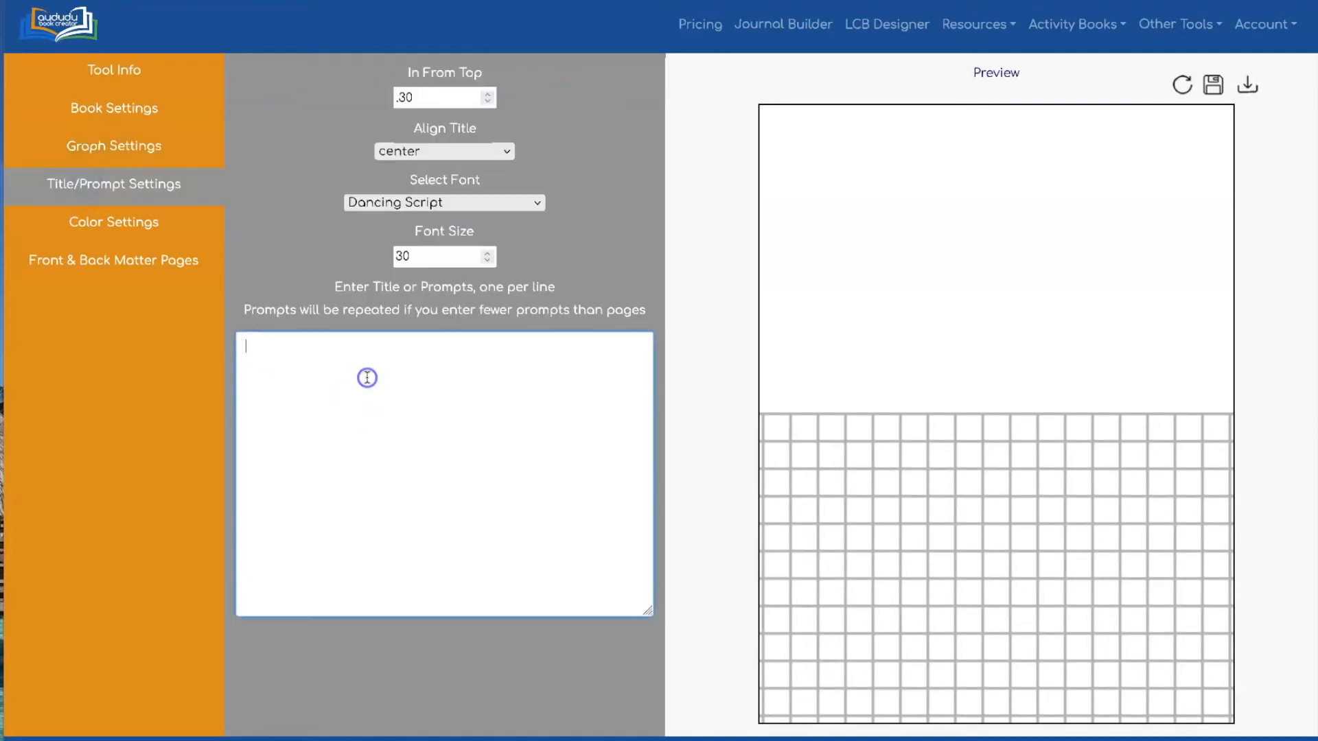
text(Draw a Christmas Tree)
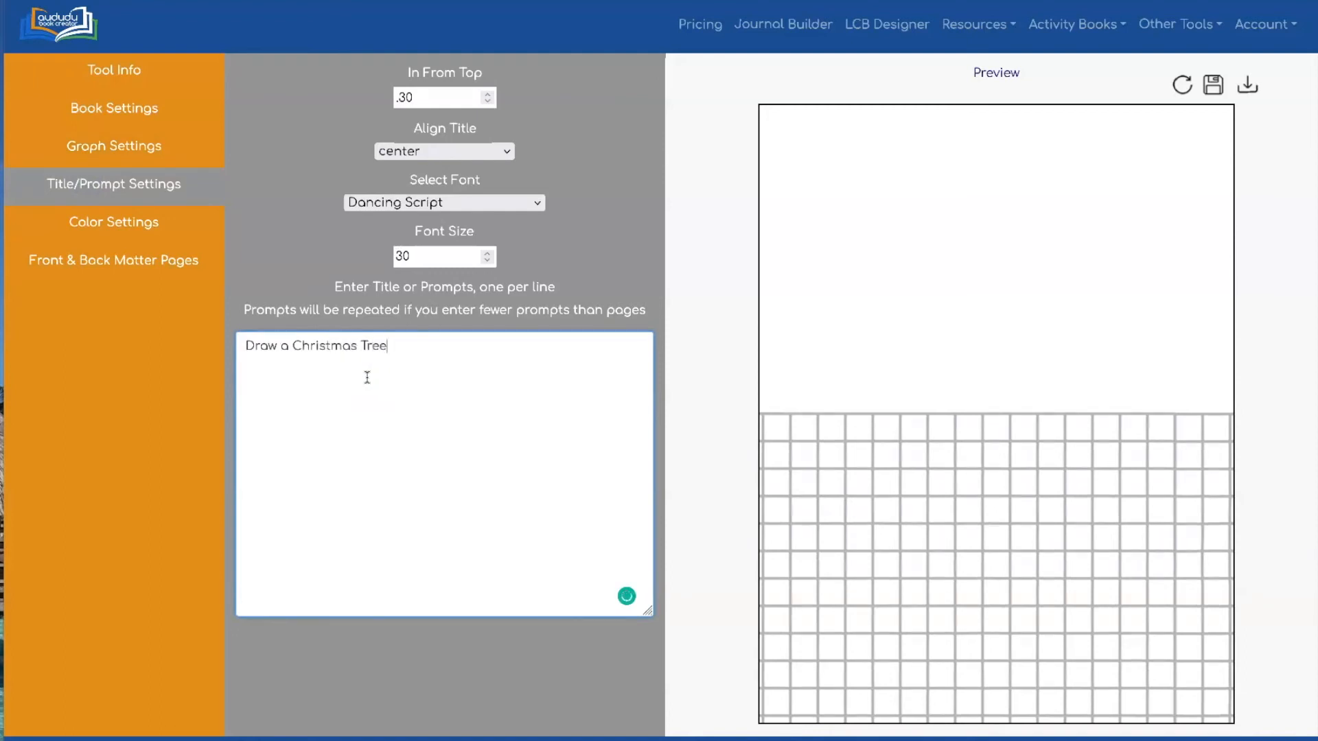
click(442, 377)
click(491, 204)
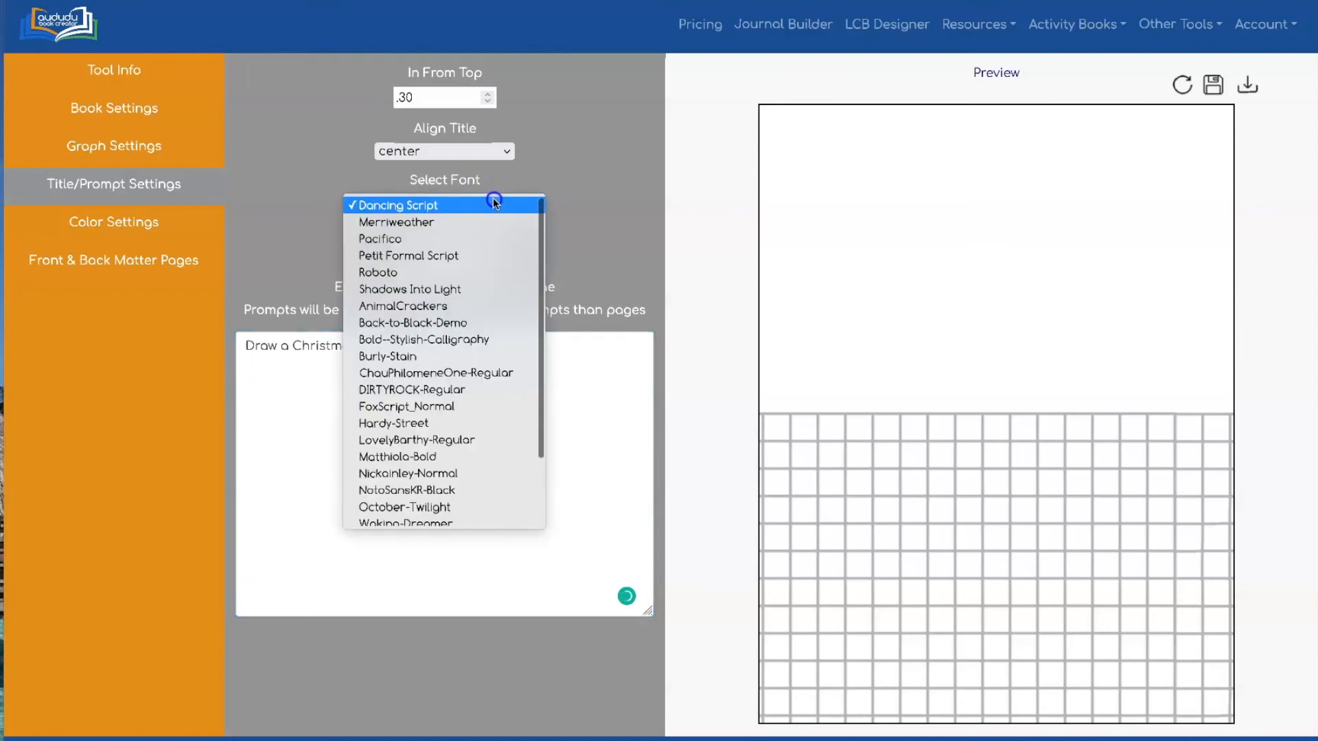
click(439, 306)
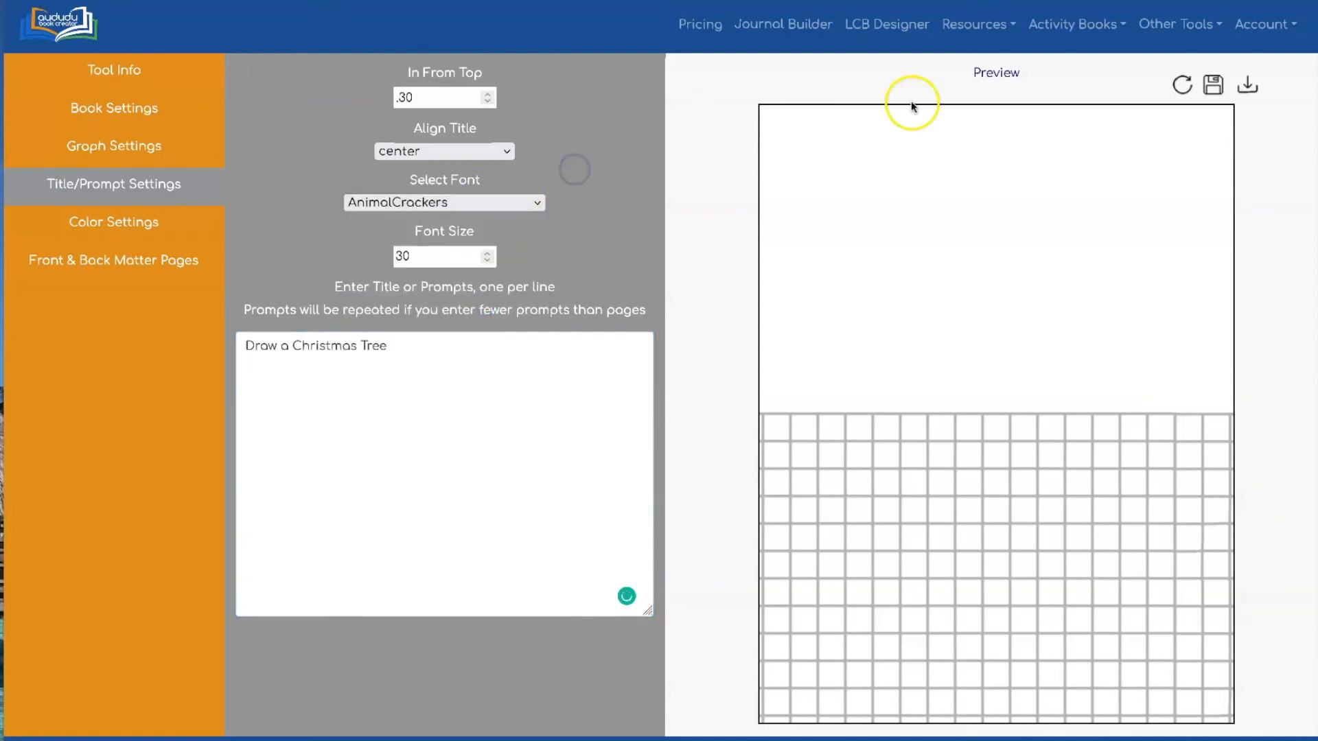
click(1182, 84)
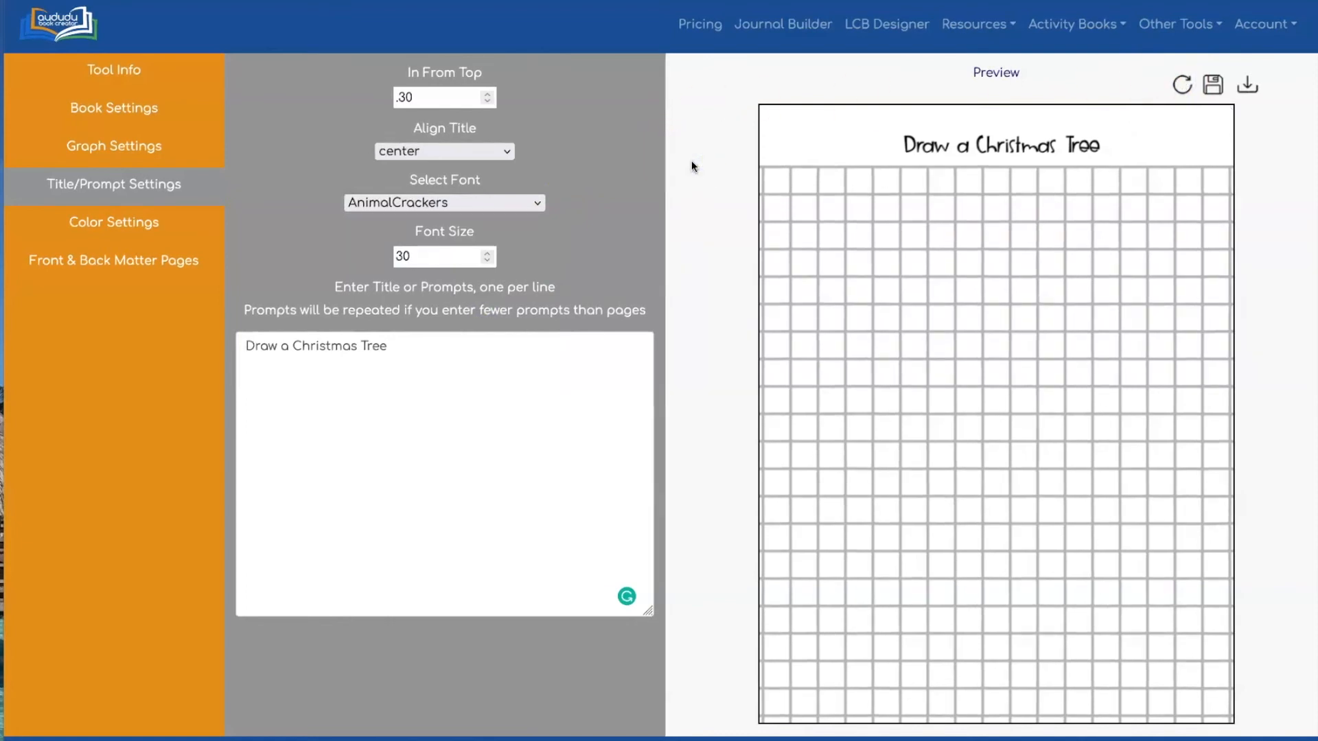
click(88, 221)
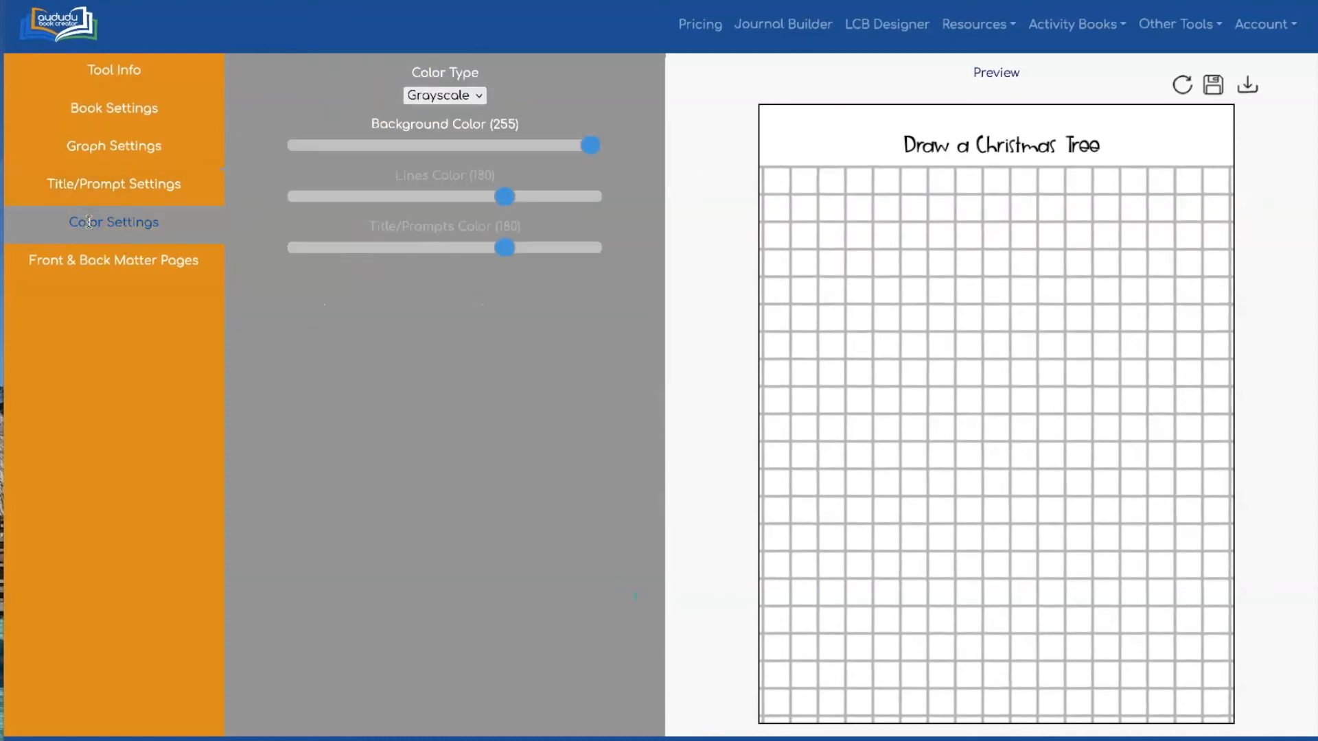
Switch Color Type to Color and give the title/prompts the red DF0D23, then refresh
click(452, 96)
click(463, 114)
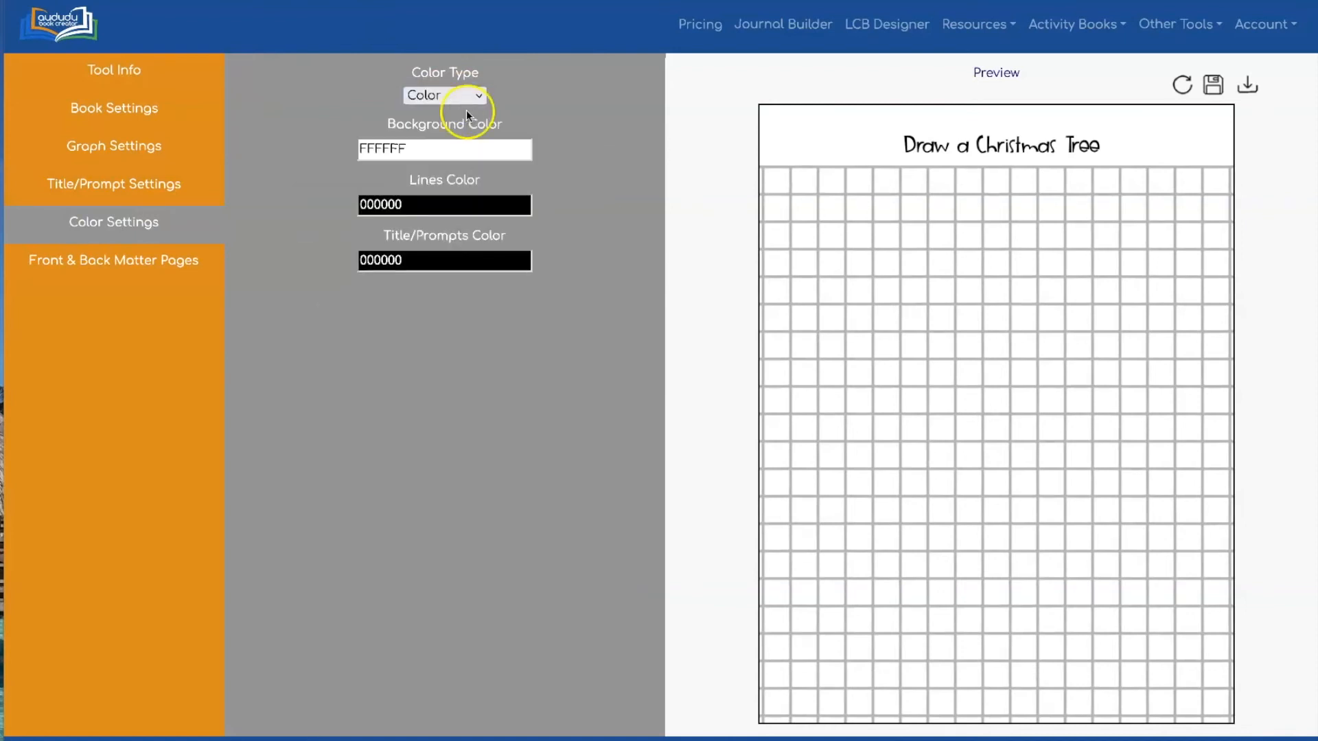
click(453, 259)
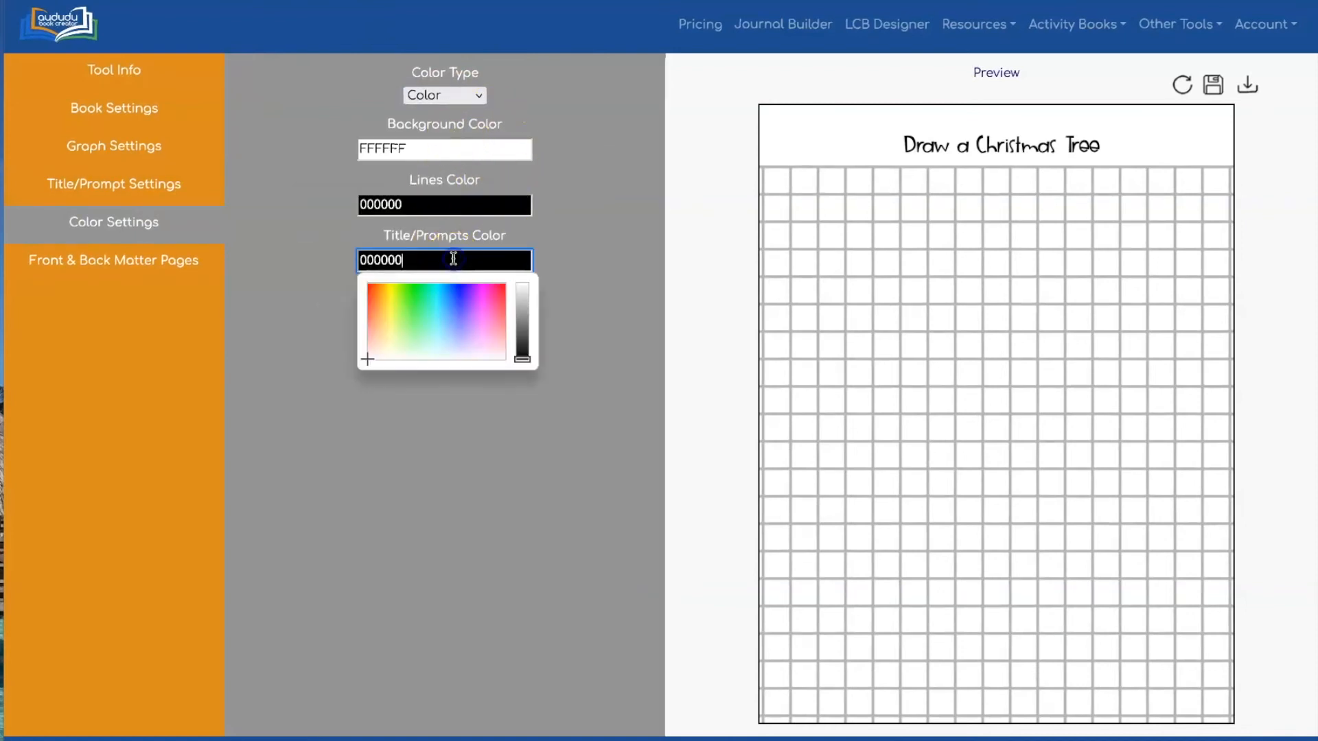
click(496, 292)
click(522, 303)
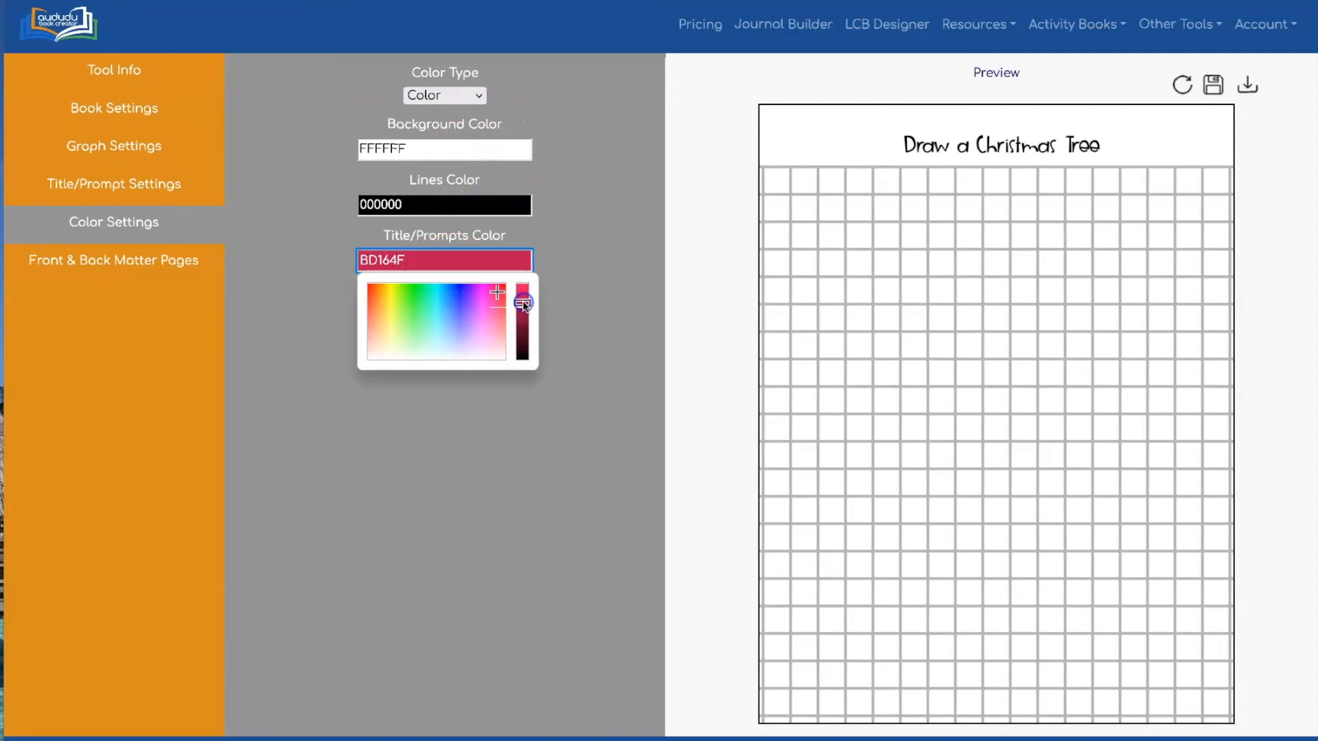
click(587, 212)
click(517, 260)
click(501, 289)
click(521, 290)
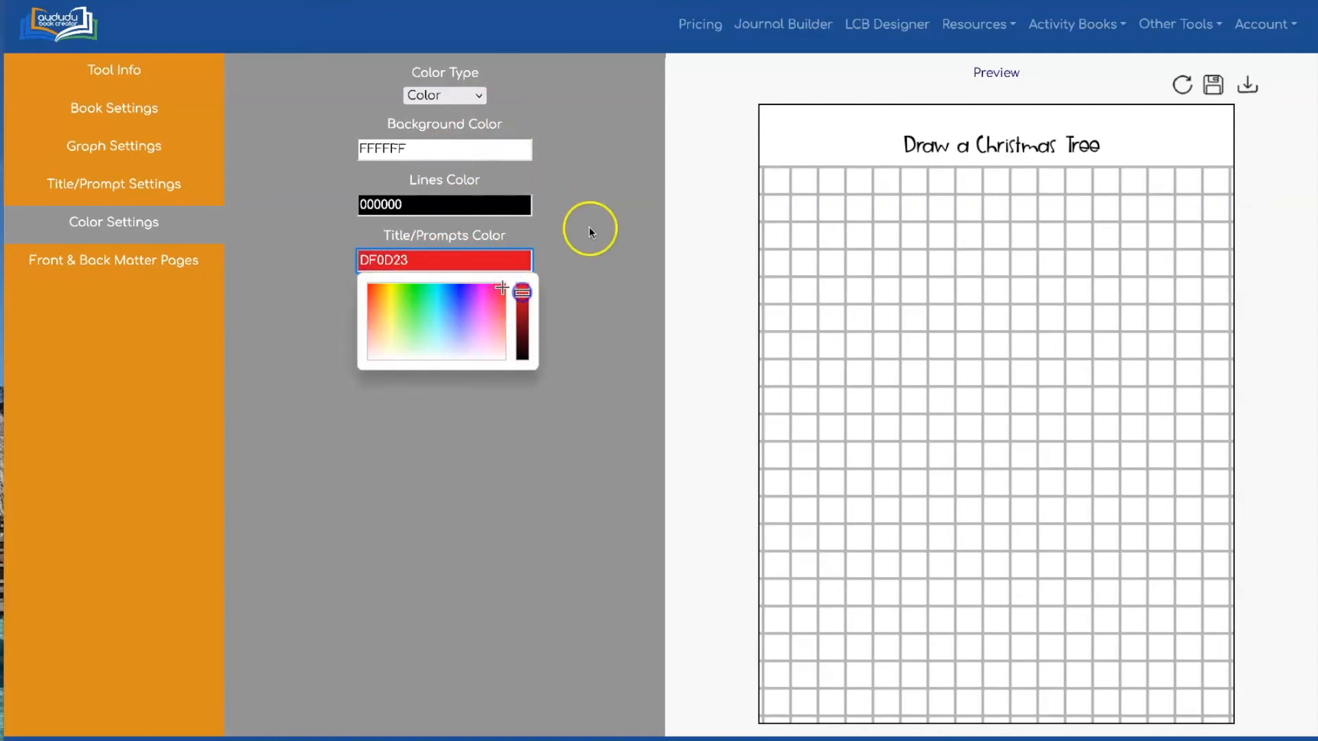
click(589, 226)
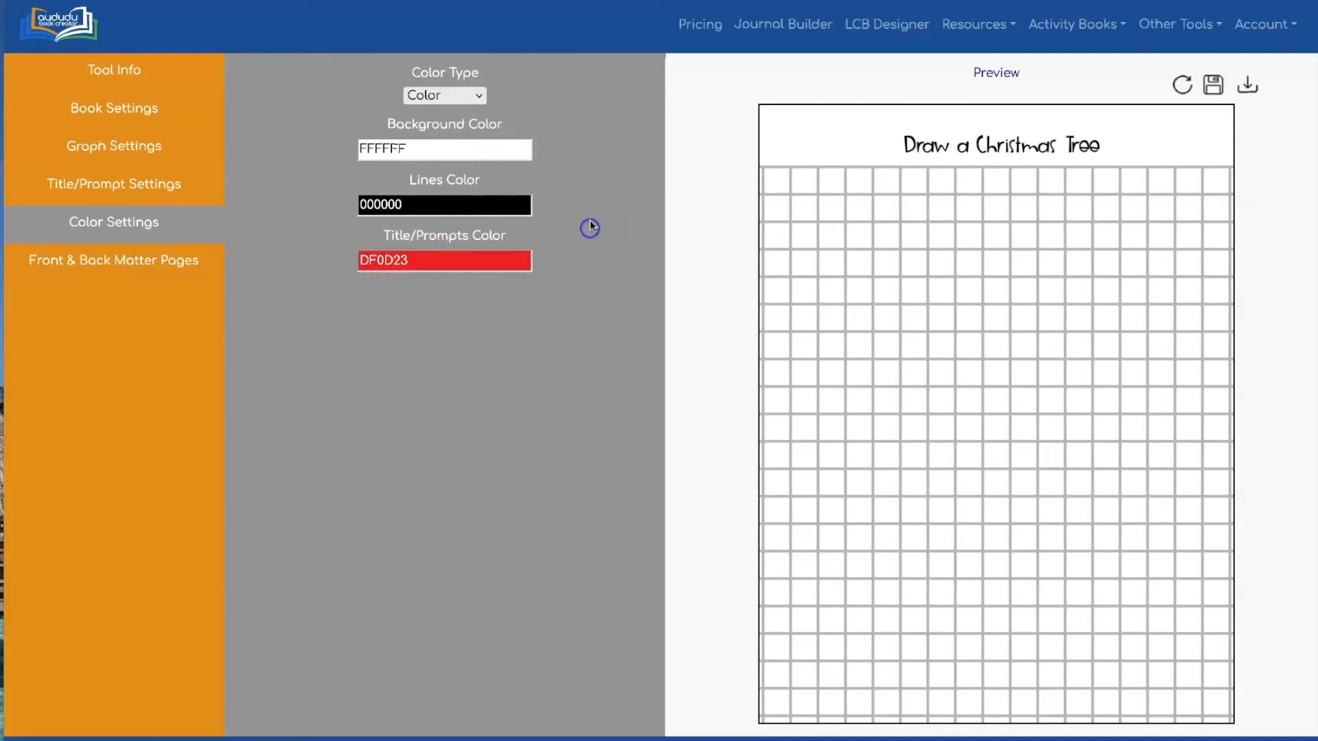
click(1181, 85)
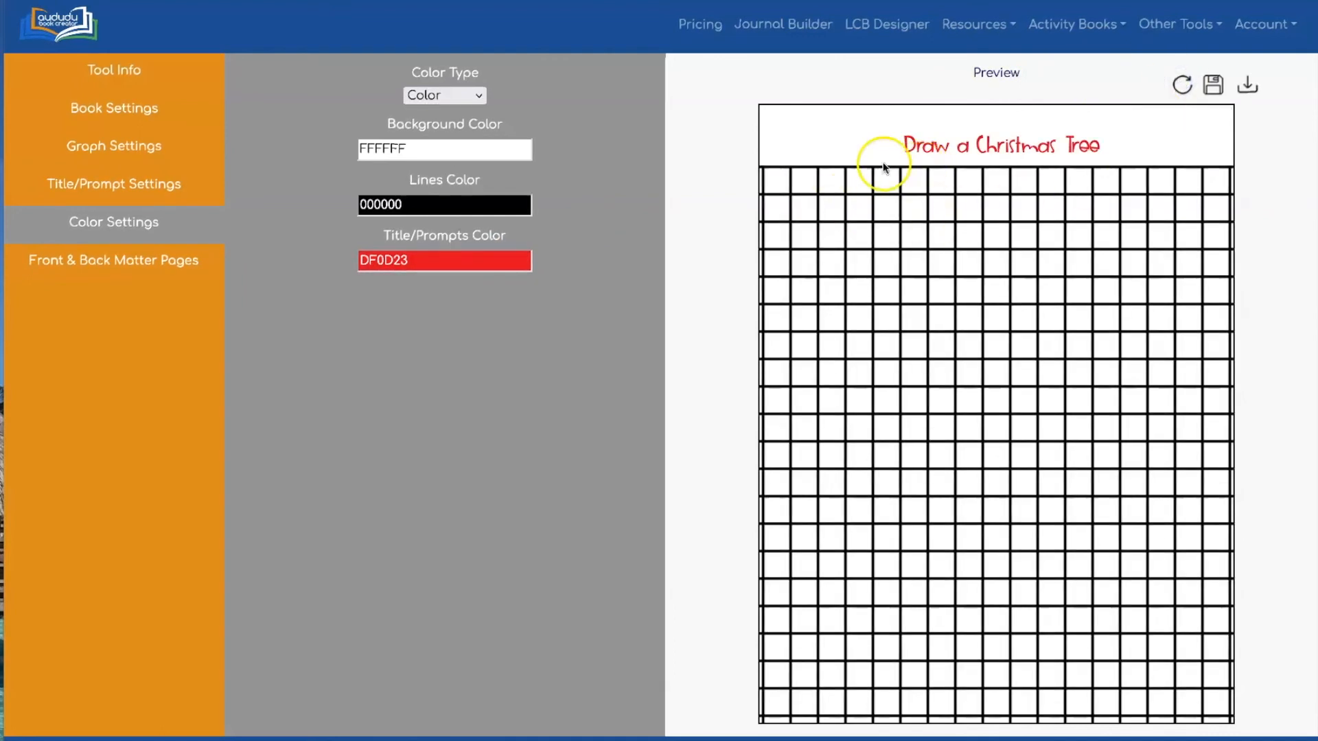
Color the grid lines green 1F851A and refresh the preview
click(500, 202)
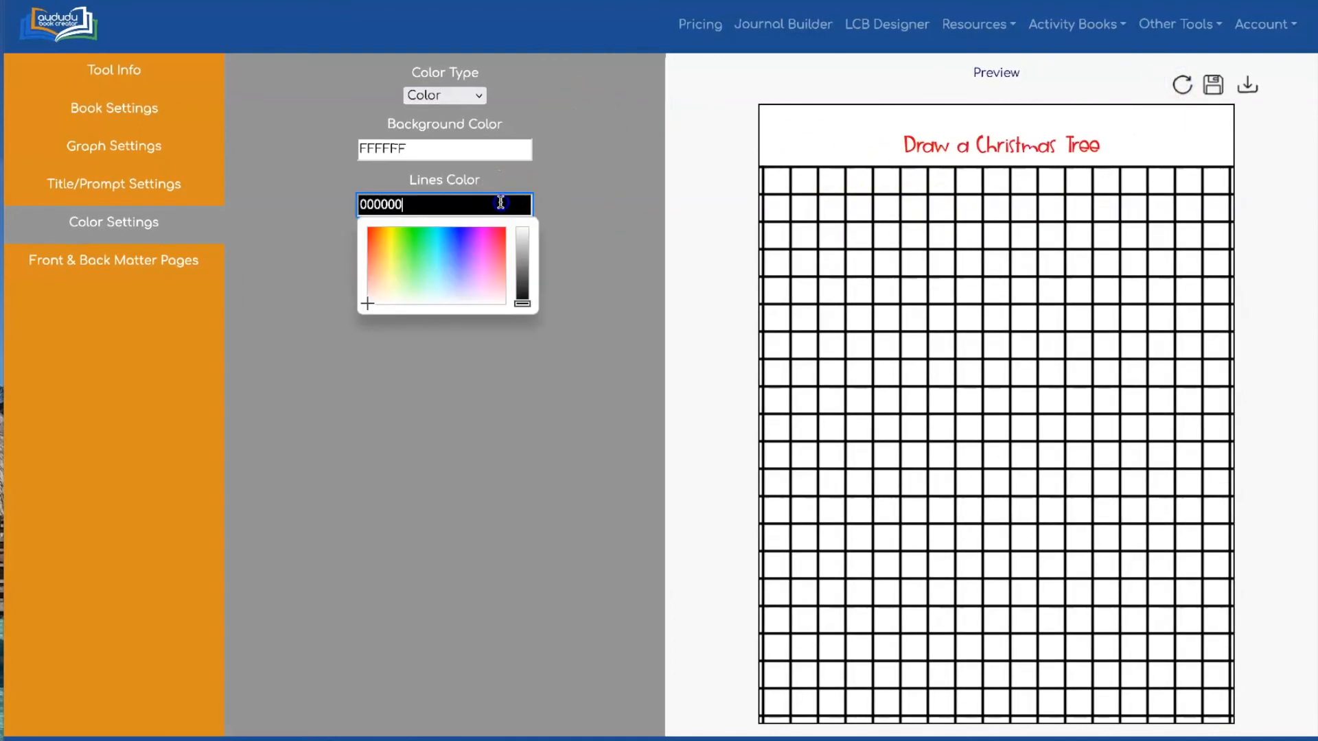
click(411, 241)
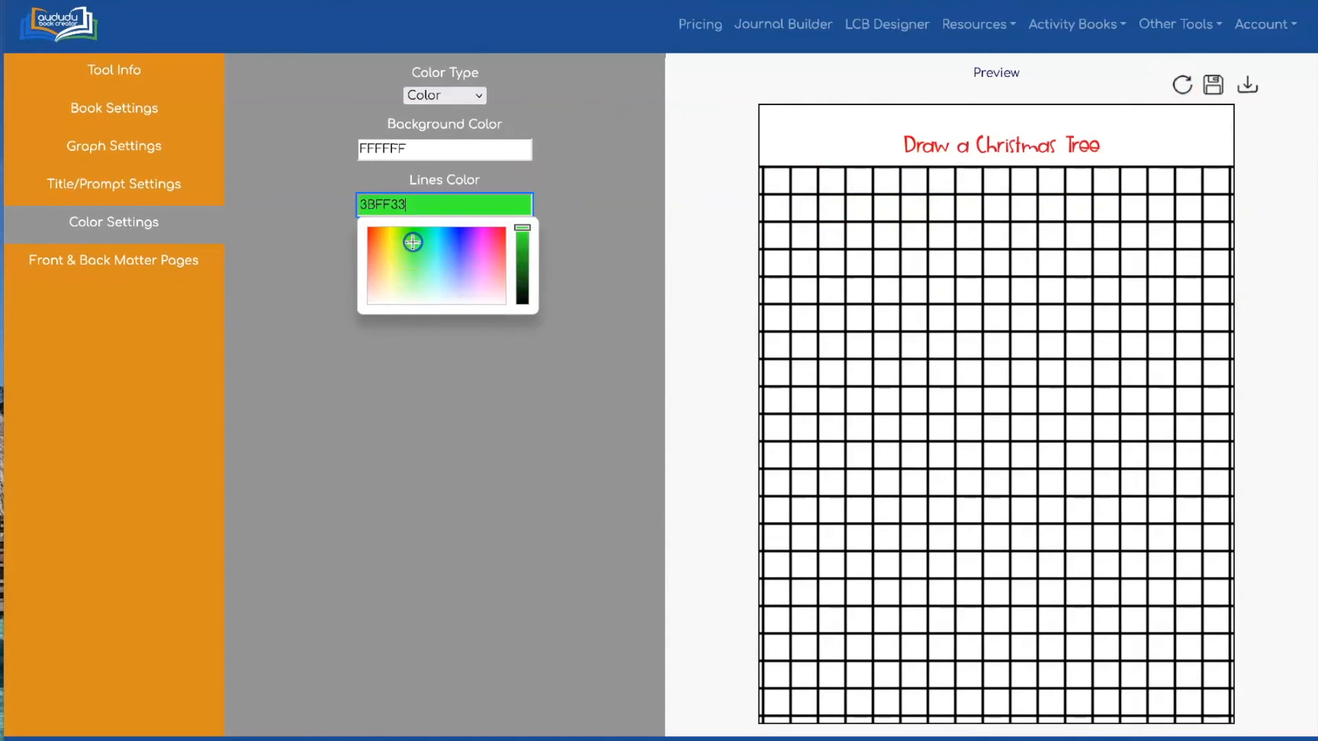
click(522, 263)
click(628, 195)
click(1182, 83)
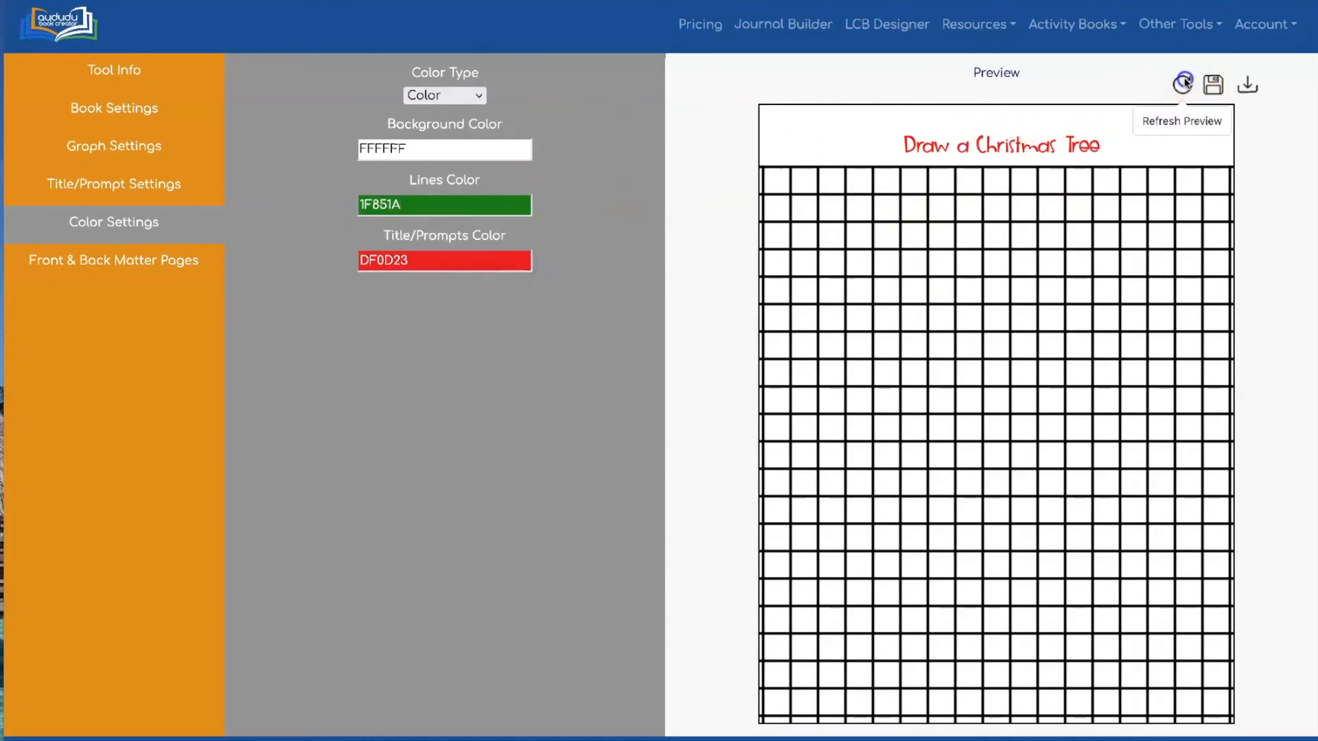
click(718, 104)
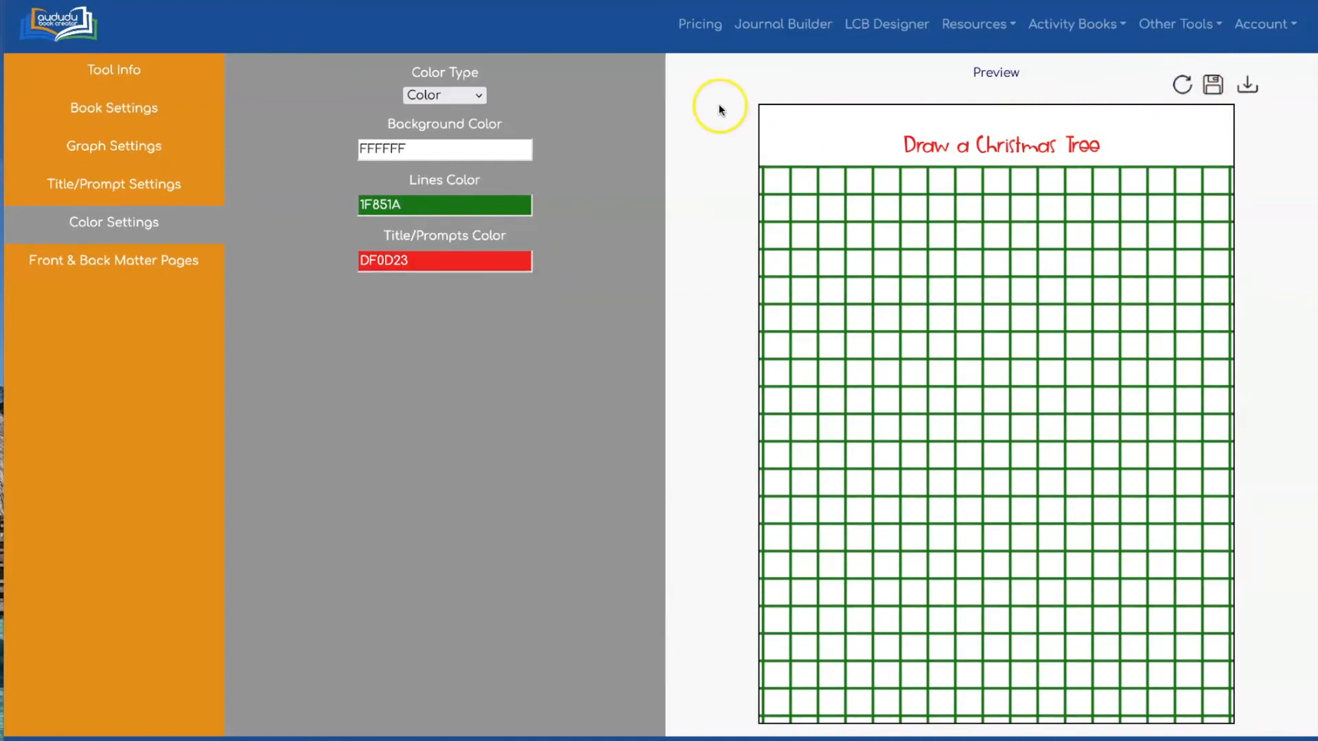
Refresh the Book Settings preview showing the green grid inset from the page edges
click(115, 109)
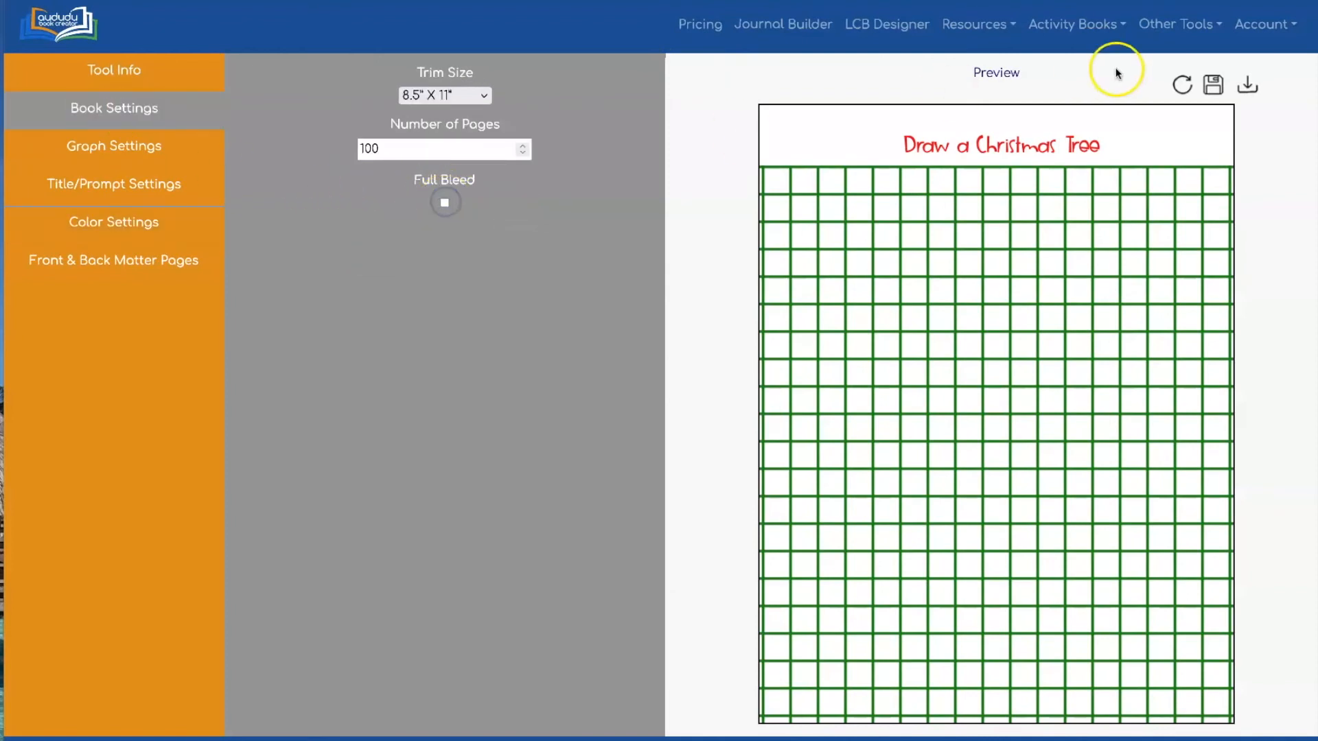
click(1182, 84)
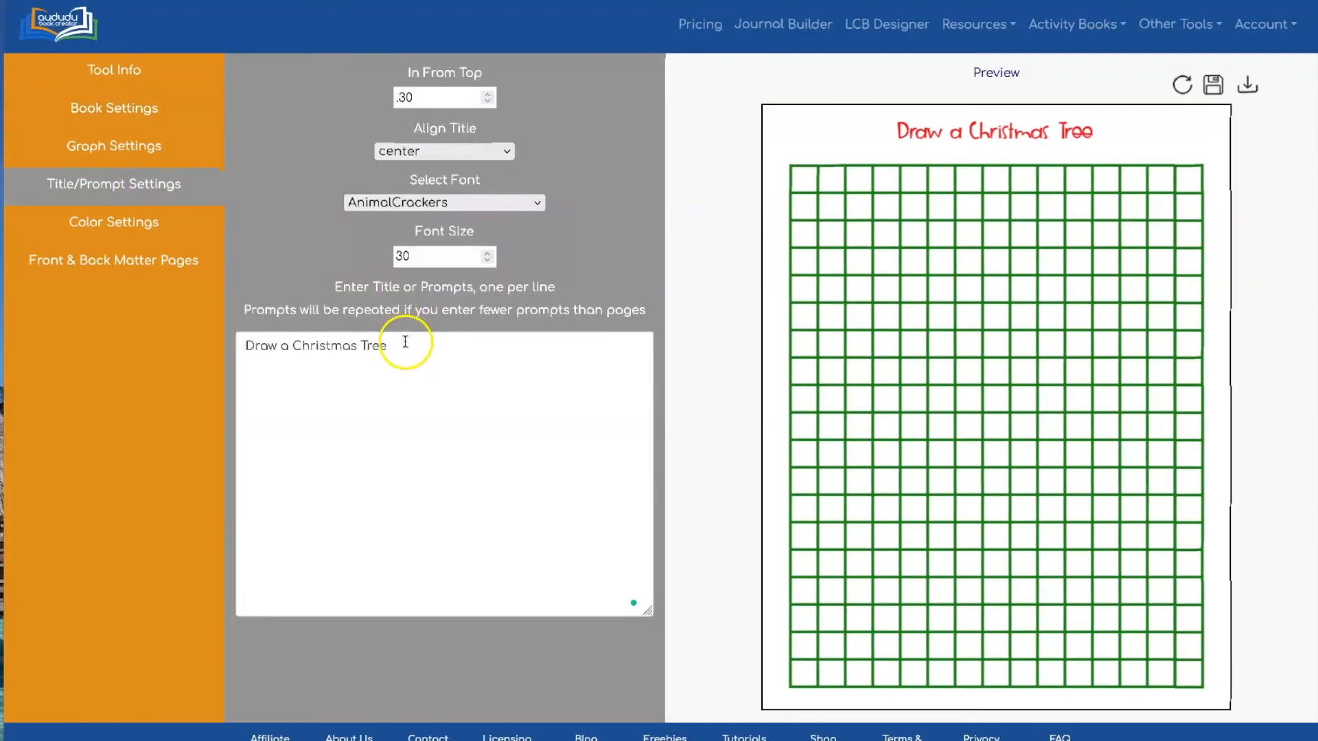
click(405, 343)
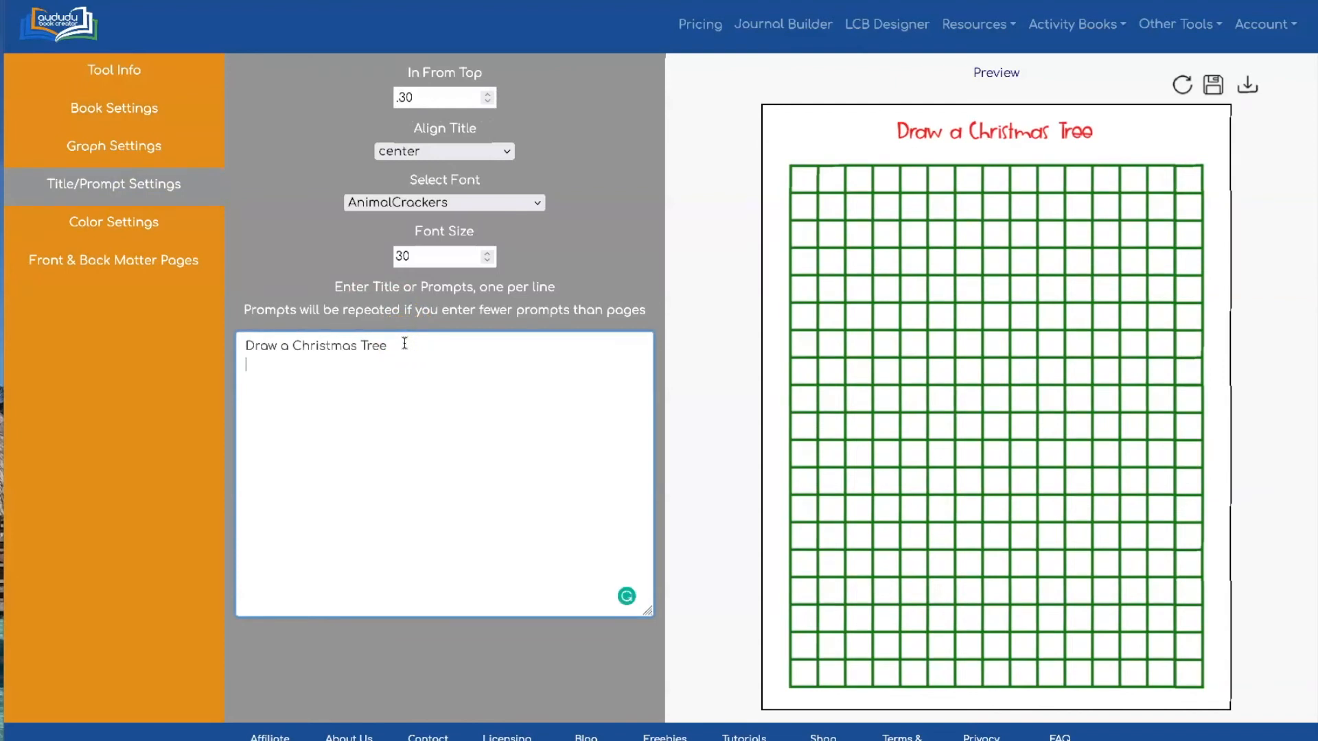
List Draw Santa, Draw a Snowflake, Draw a Manger, Draw a Reindeer and Draw an Elf below the first prompt
text(S)
text(ant)
key(BackSpace)
text(nta)
text(Dra)
text(w a Snowfla)
text(Draw )
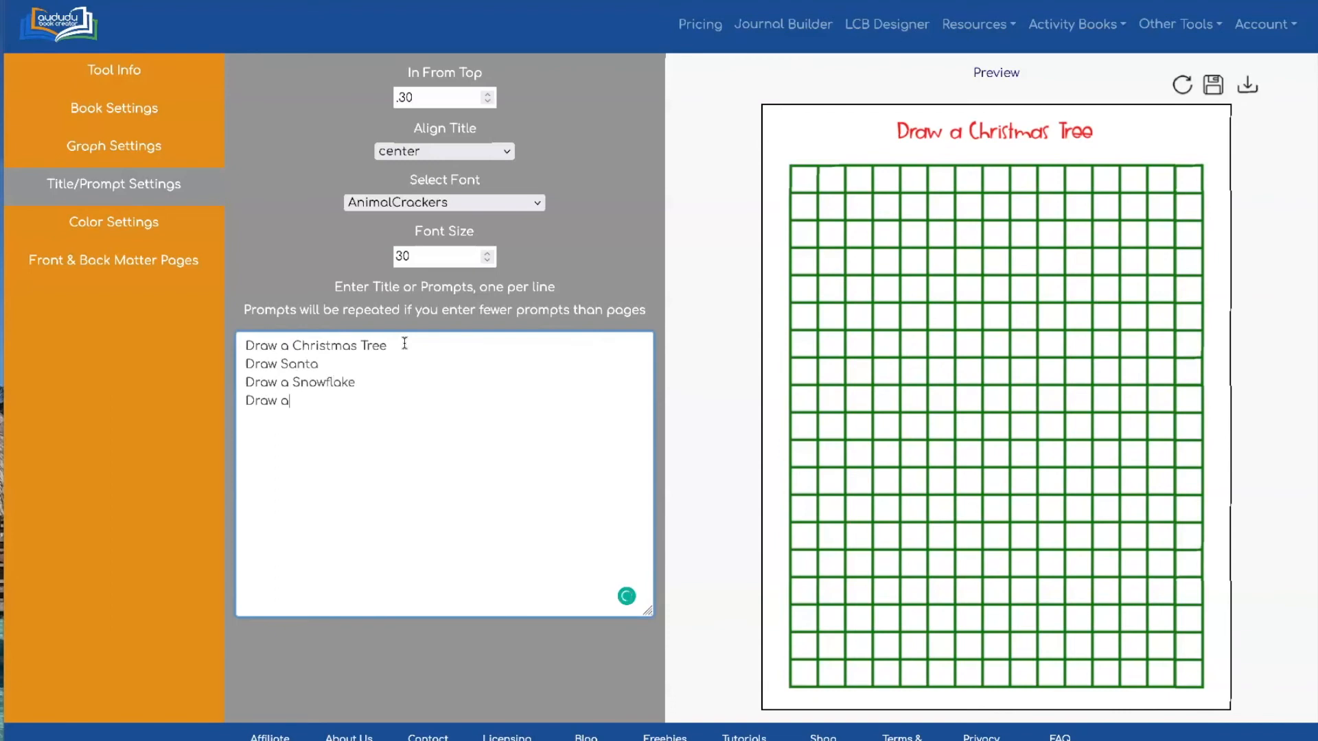
text(a Manag)
key(BackSpace)
key(BackSpace)
text(ger )
text(Draw a Reindeer)
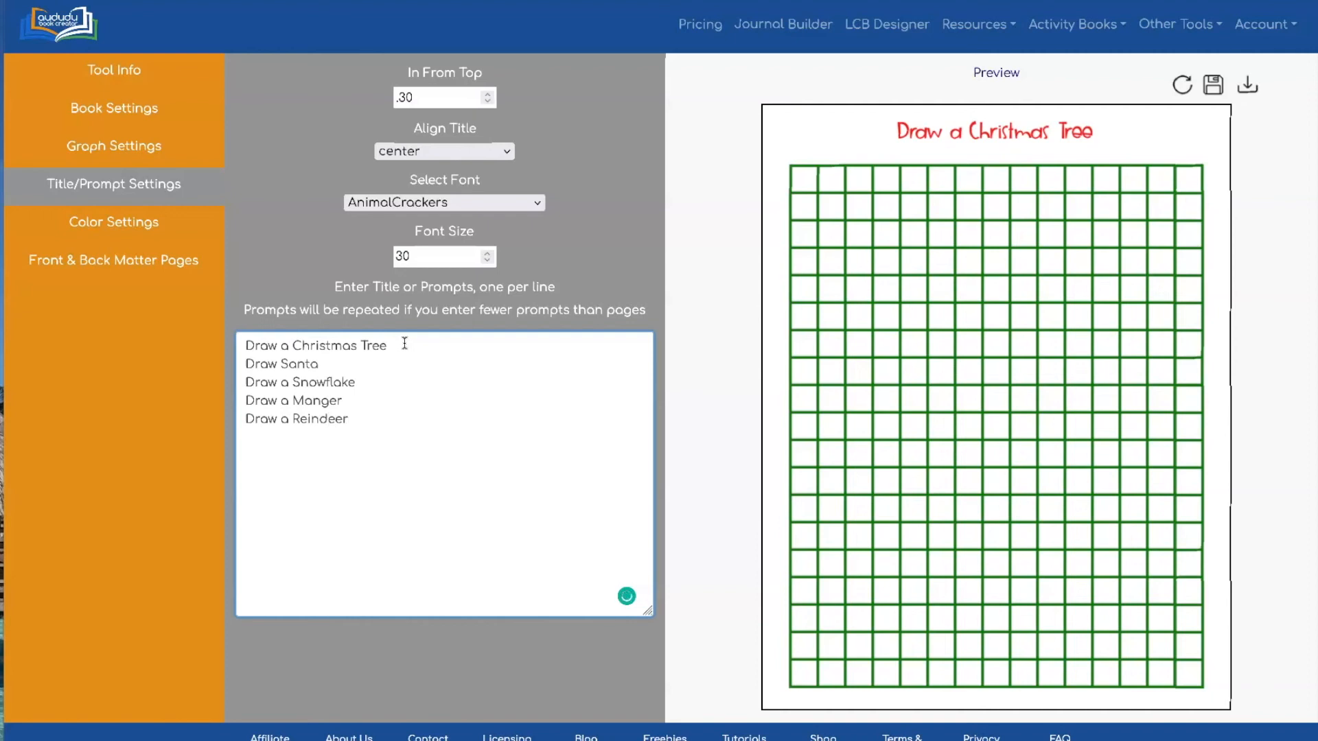
click(350, 420)
key(Return)
text(Draw an Elf)
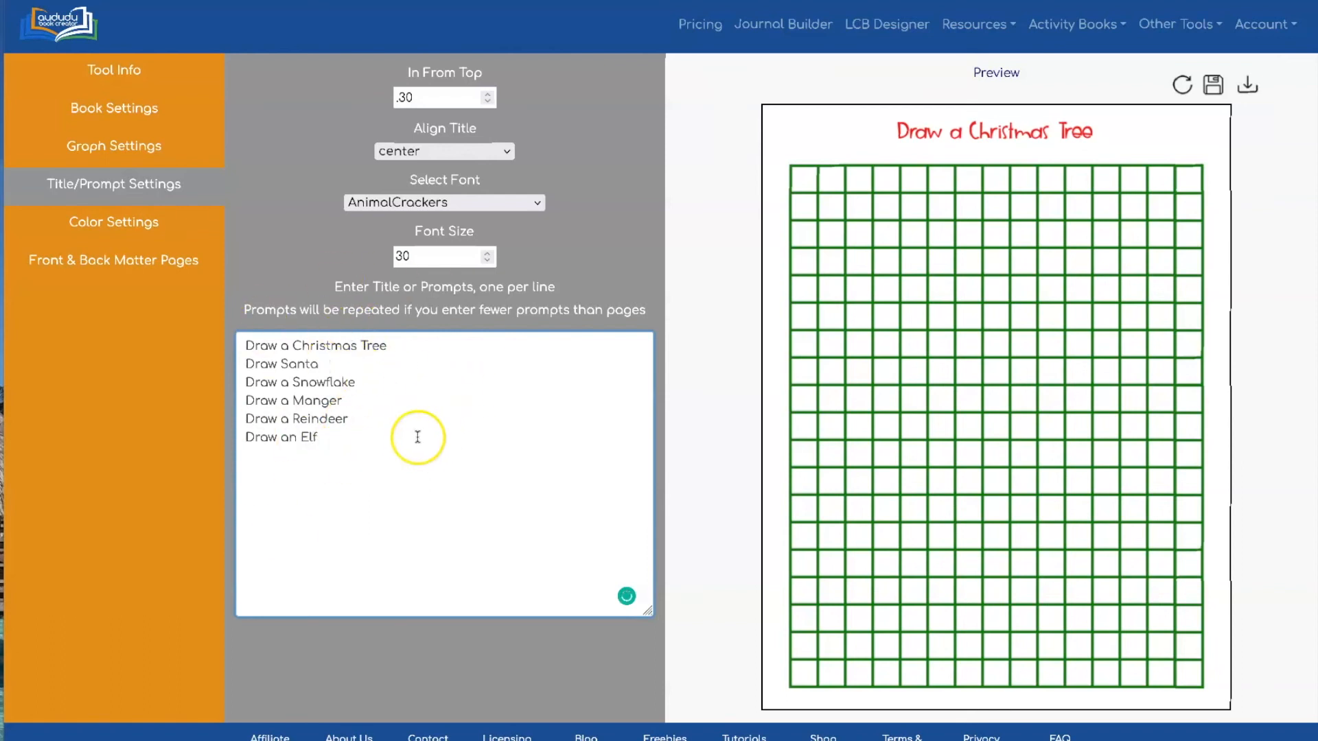
click(1249, 86)
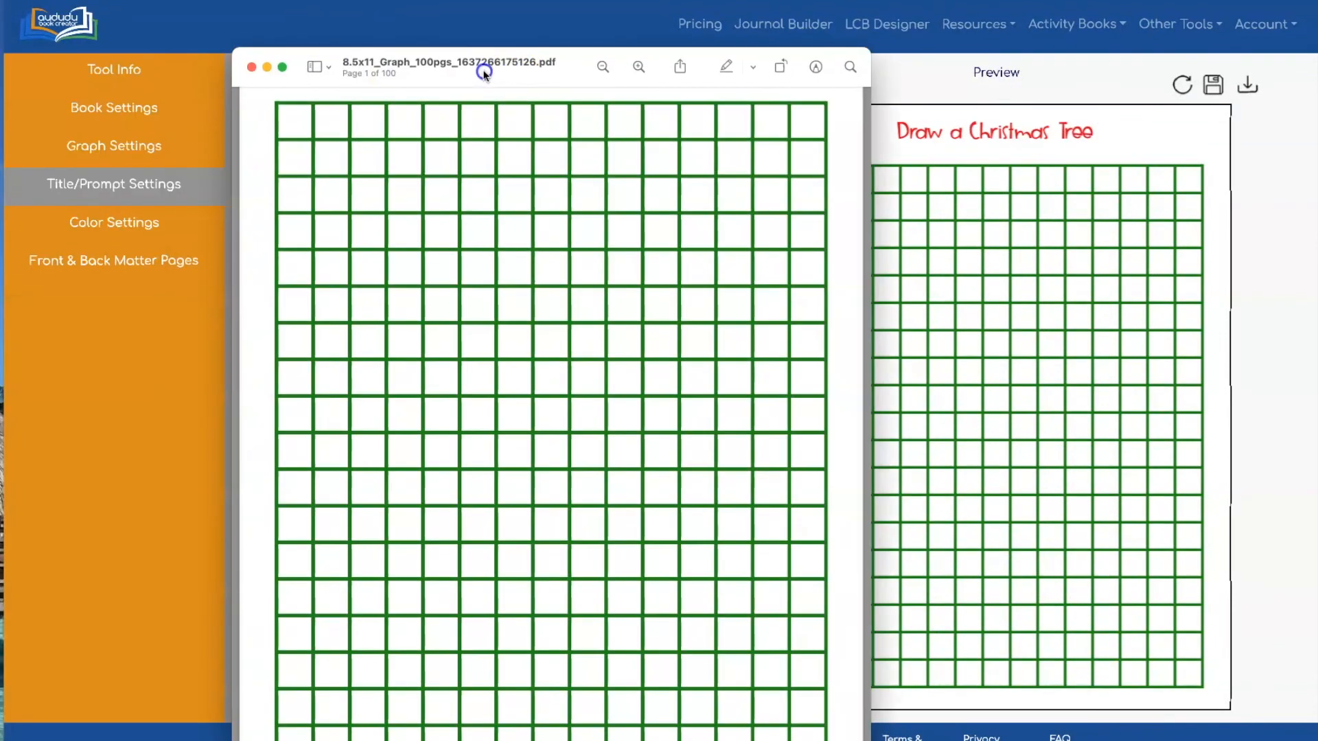
scroll(524, 138, up, 2)
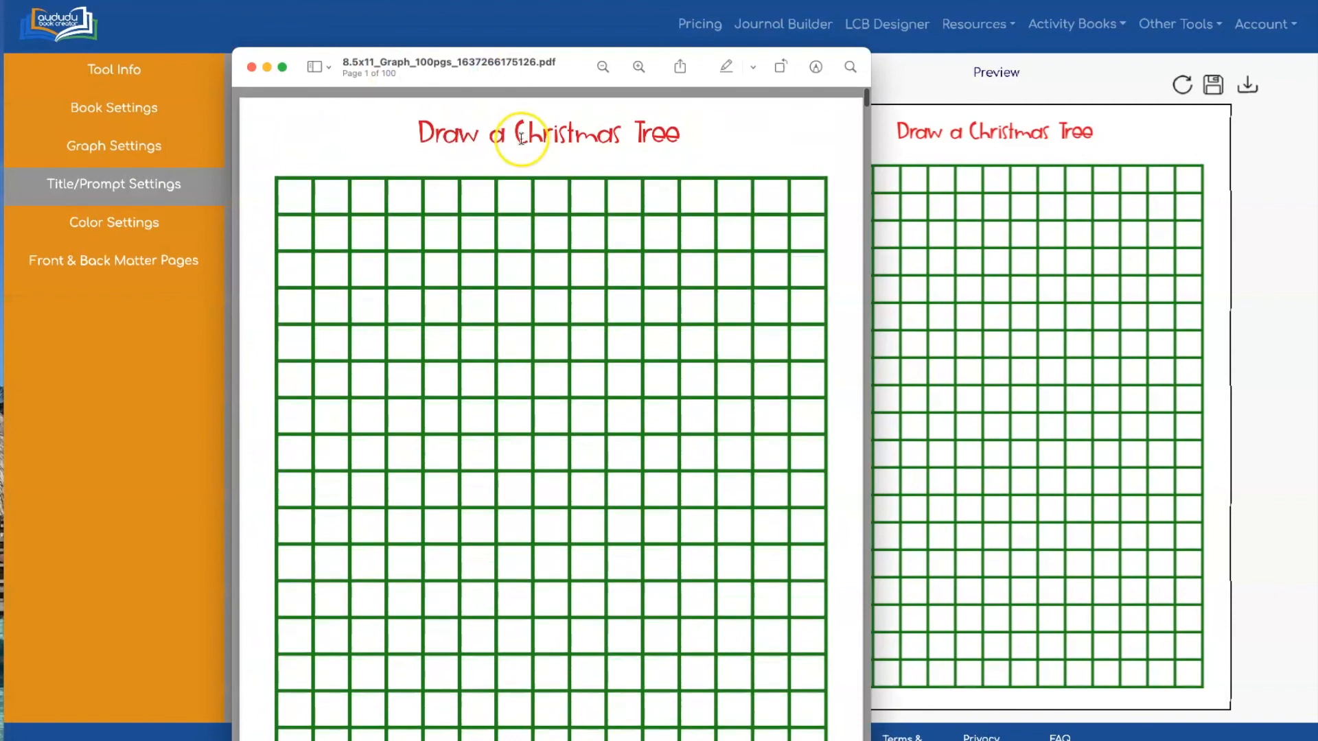
scroll(530, 192, down, 5)
scroll(531, 193, down, 15)
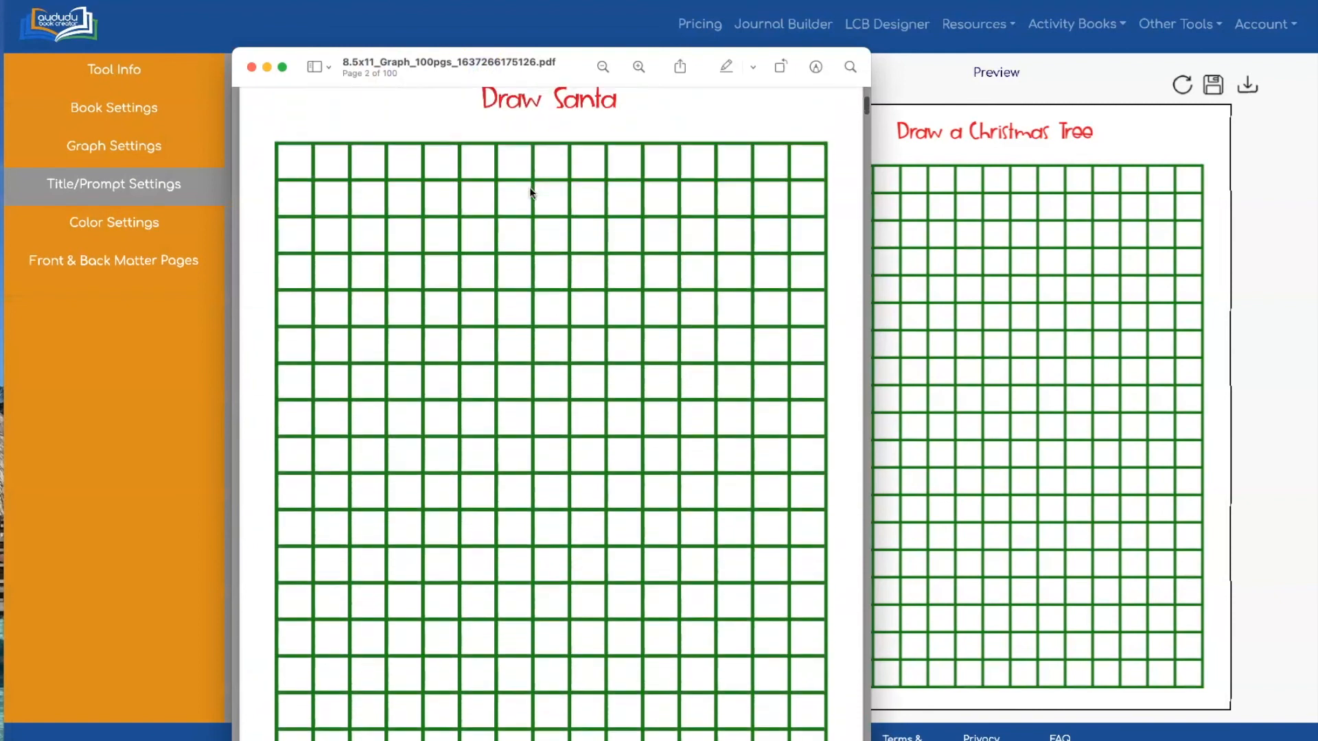
scroll(530, 186, down, 20)
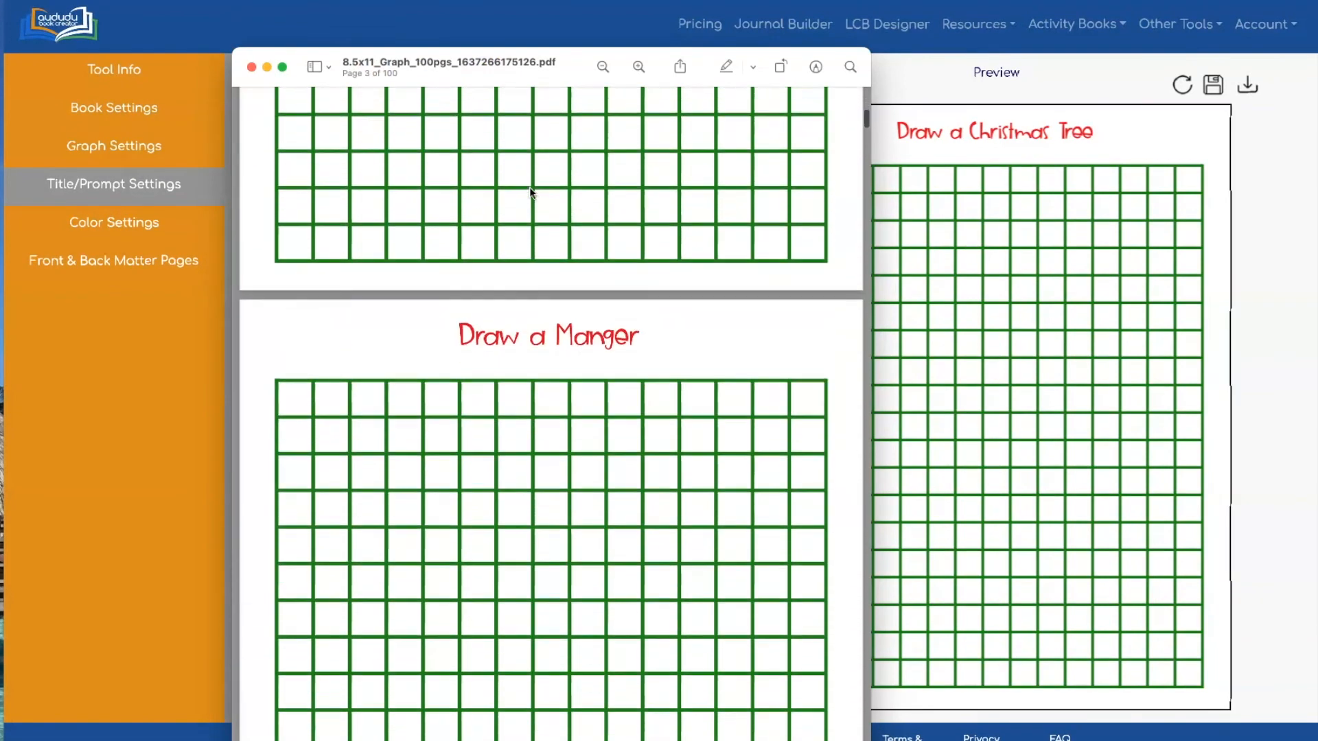
scroll(529, 186, down, 20)
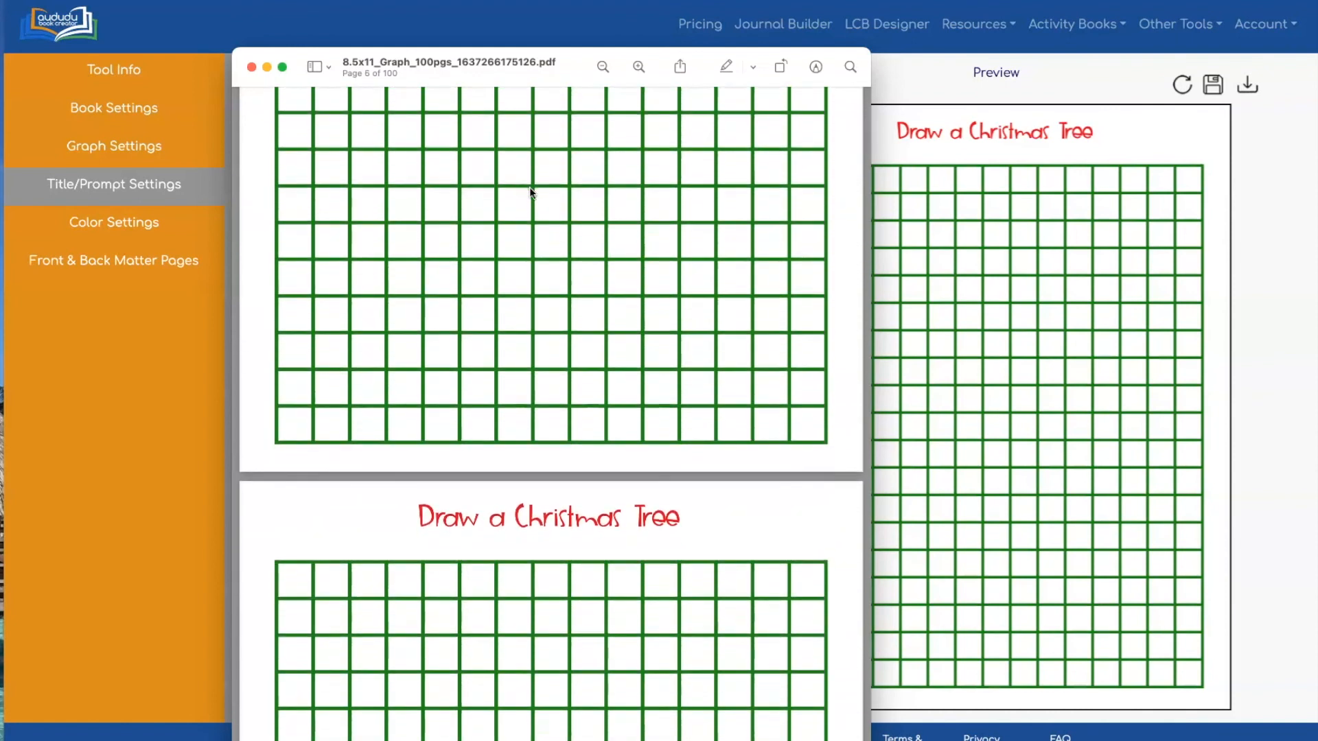
scroll(529, 187, up, 20)
scroll(529, 186, down, 20)
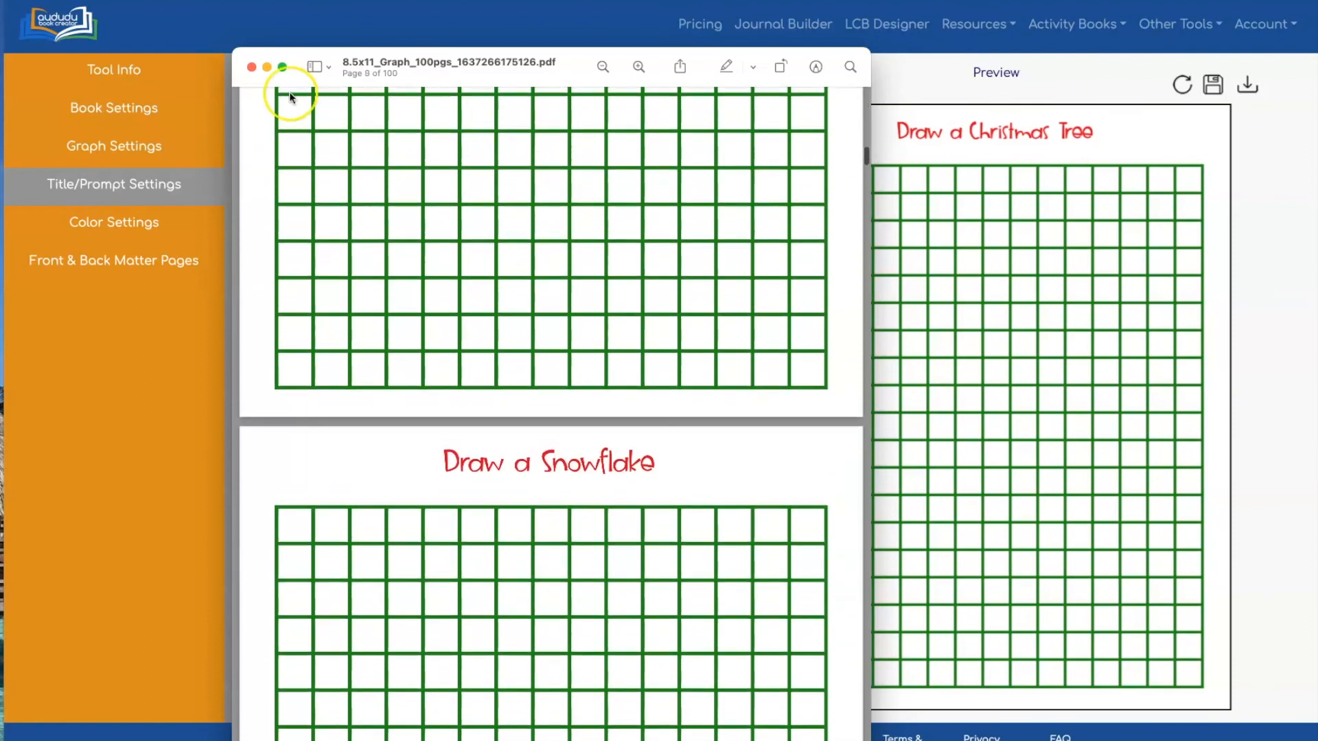
click(250, 67)
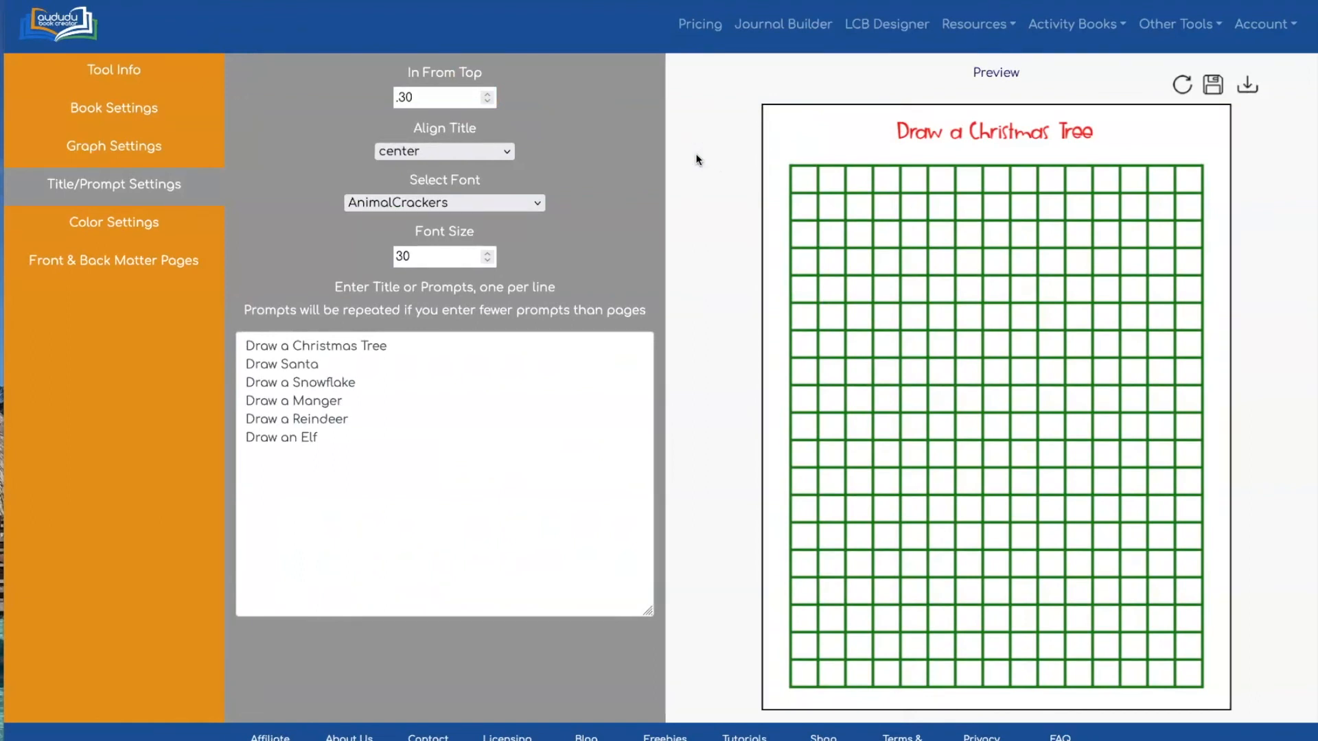
Replace all the prompts with Monday through Sunday, one per line
click(438, 55)
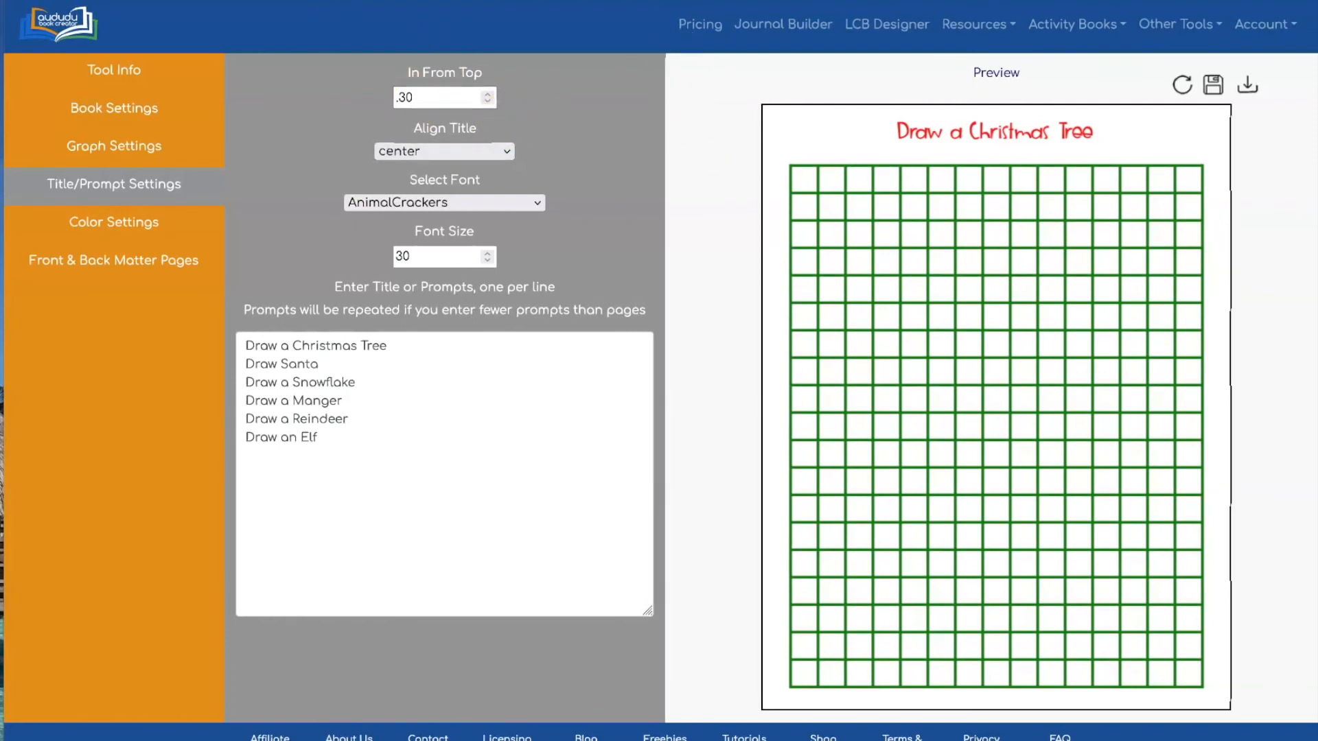
click(243, 343)
key(ctrl+a)
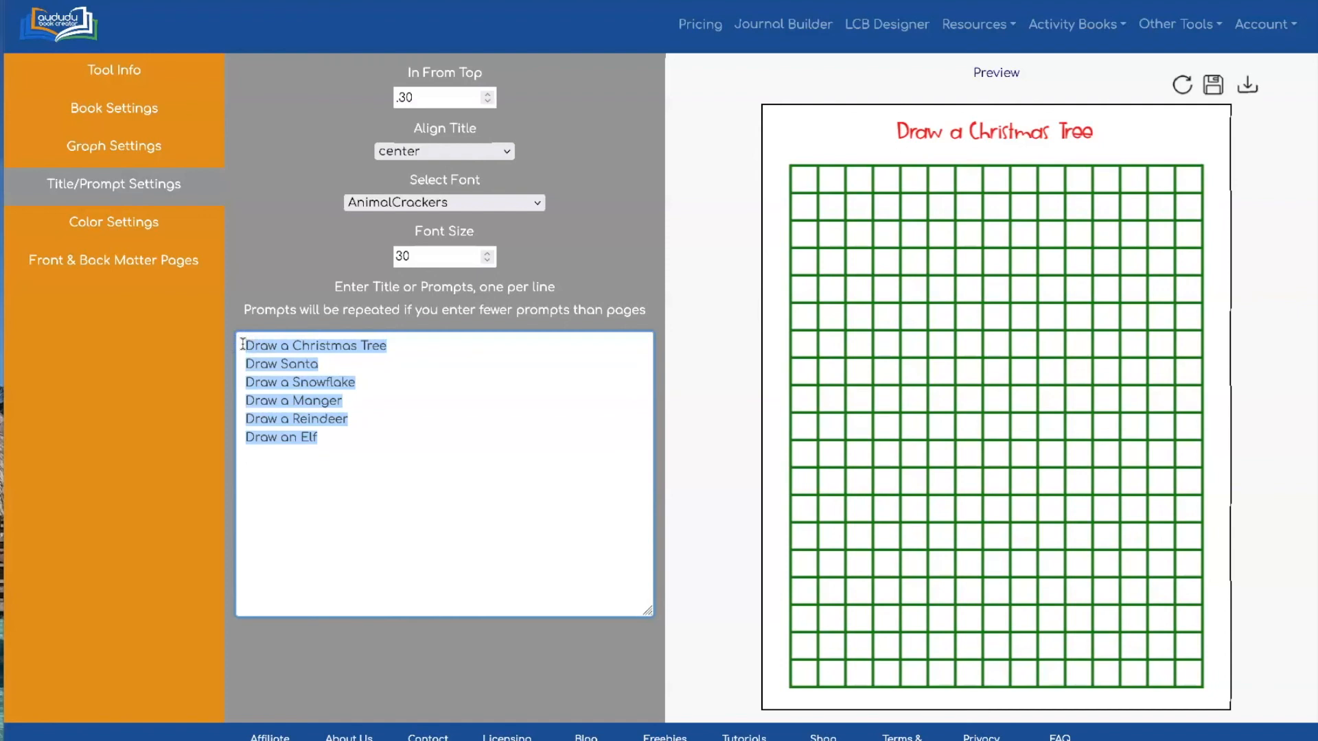
text(Monday)
key(Return)
text(Tuesday)
key(Return)
text(Wes)
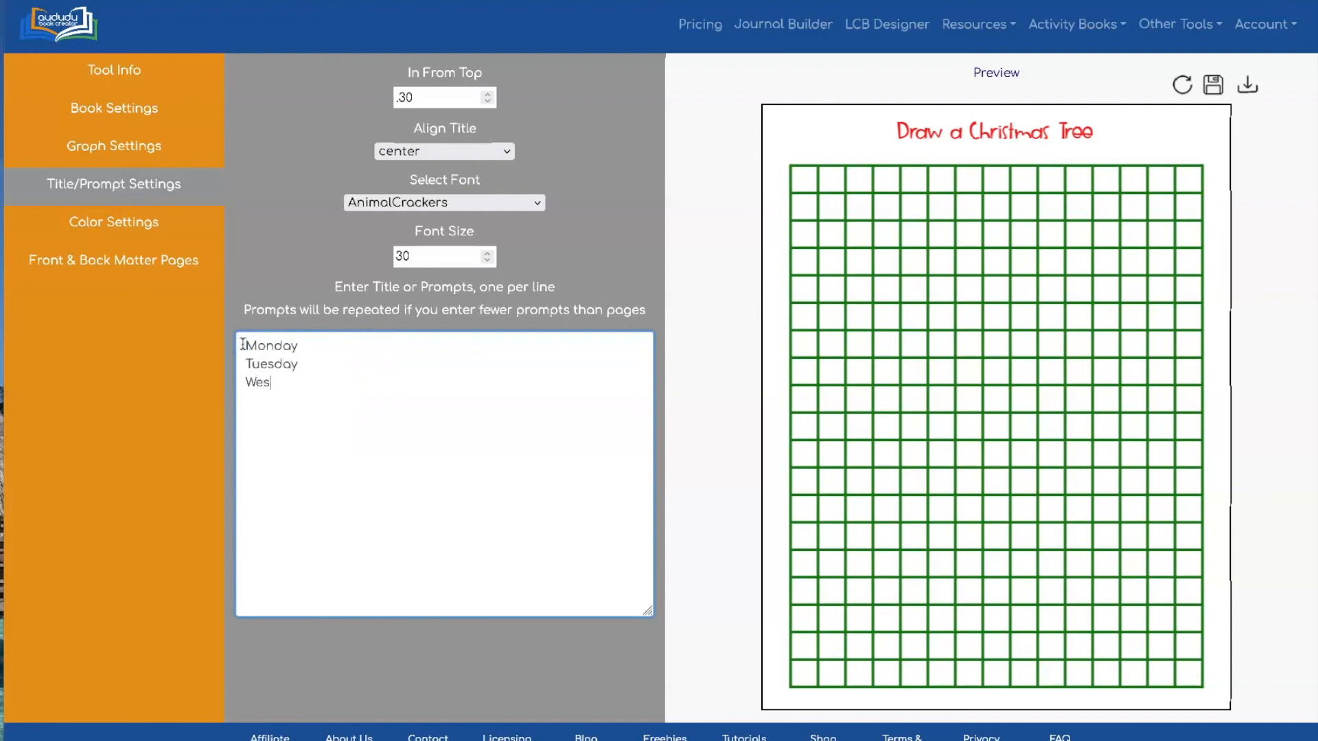
text(dnesda)
text(Thrusday)
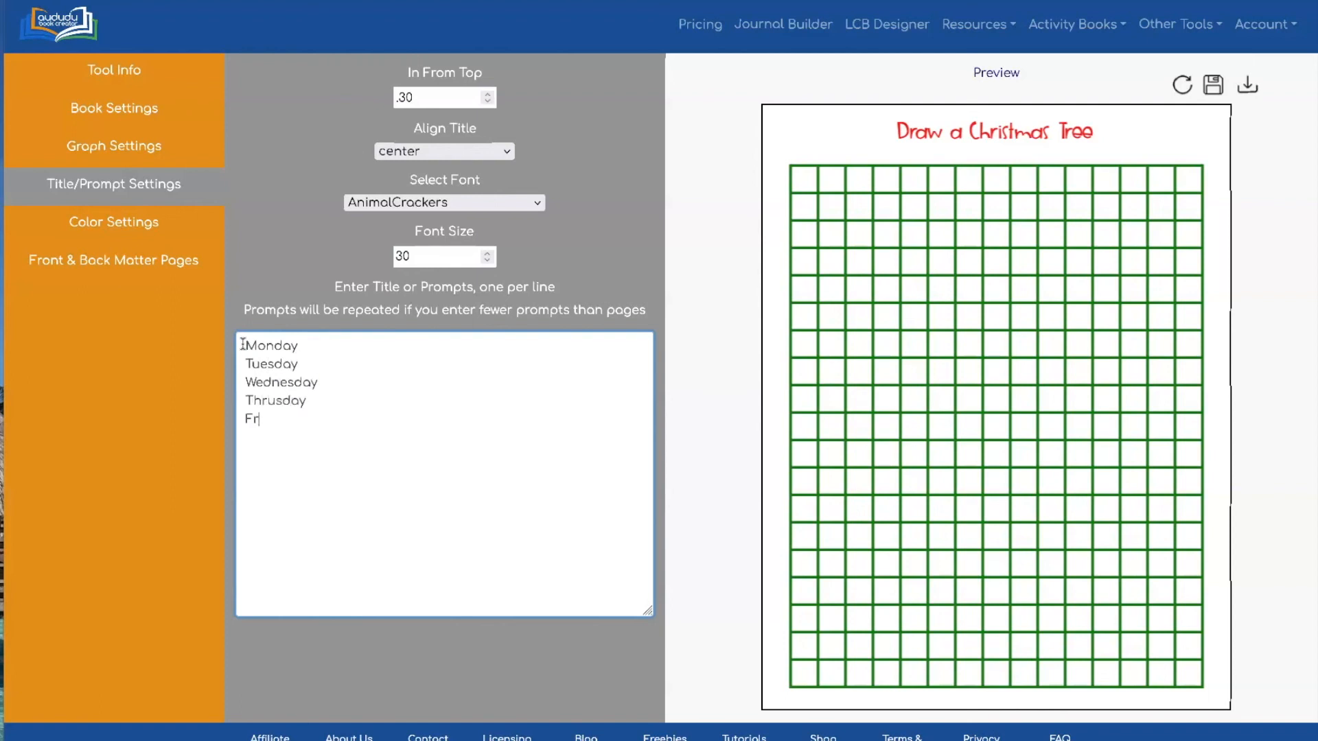
text(aturday)
key(Return)
text(Sunda)
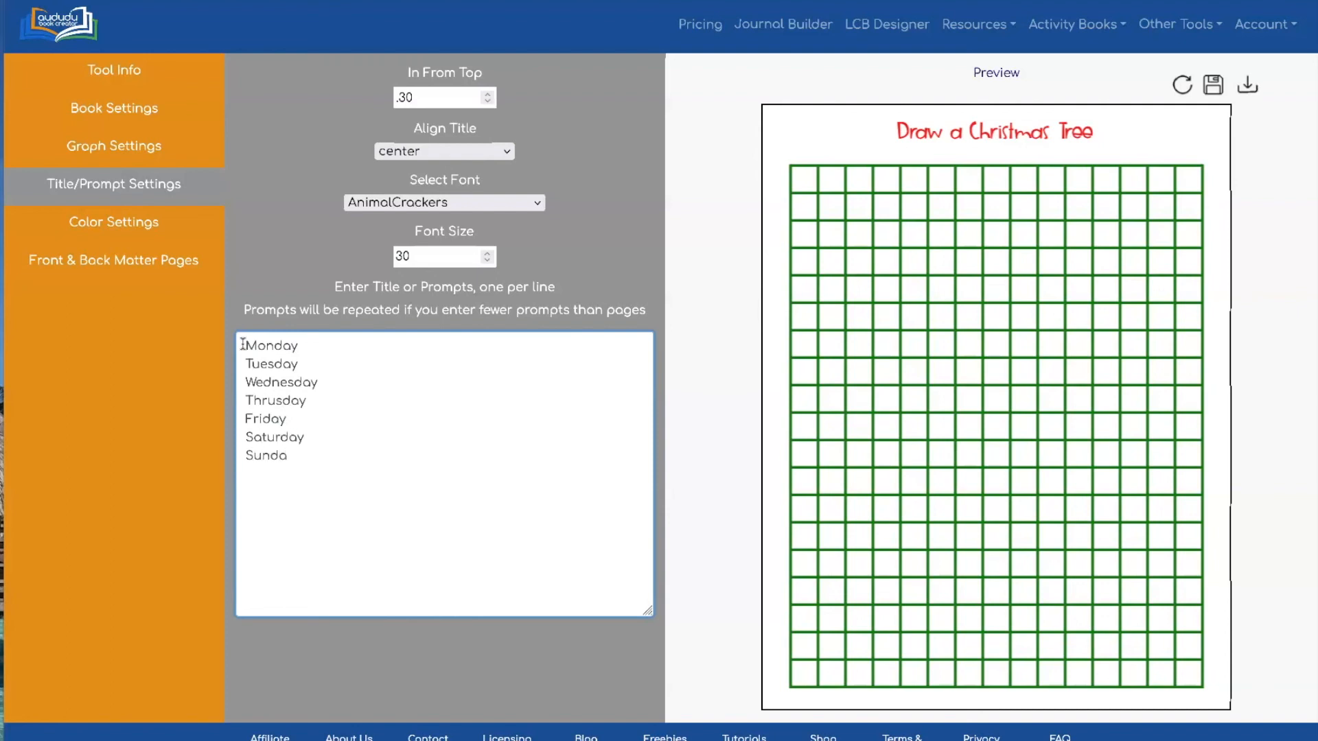
Correct the misspelled 'Thrusday' prompt to Thursday
double_click(261, 400)
text(Thu)
key(BackSpace)
key(BackSpace)
text(hursda)
Make the prompt titles alternate right/left in Pacifico font and refresh the preview
click(458, 152)
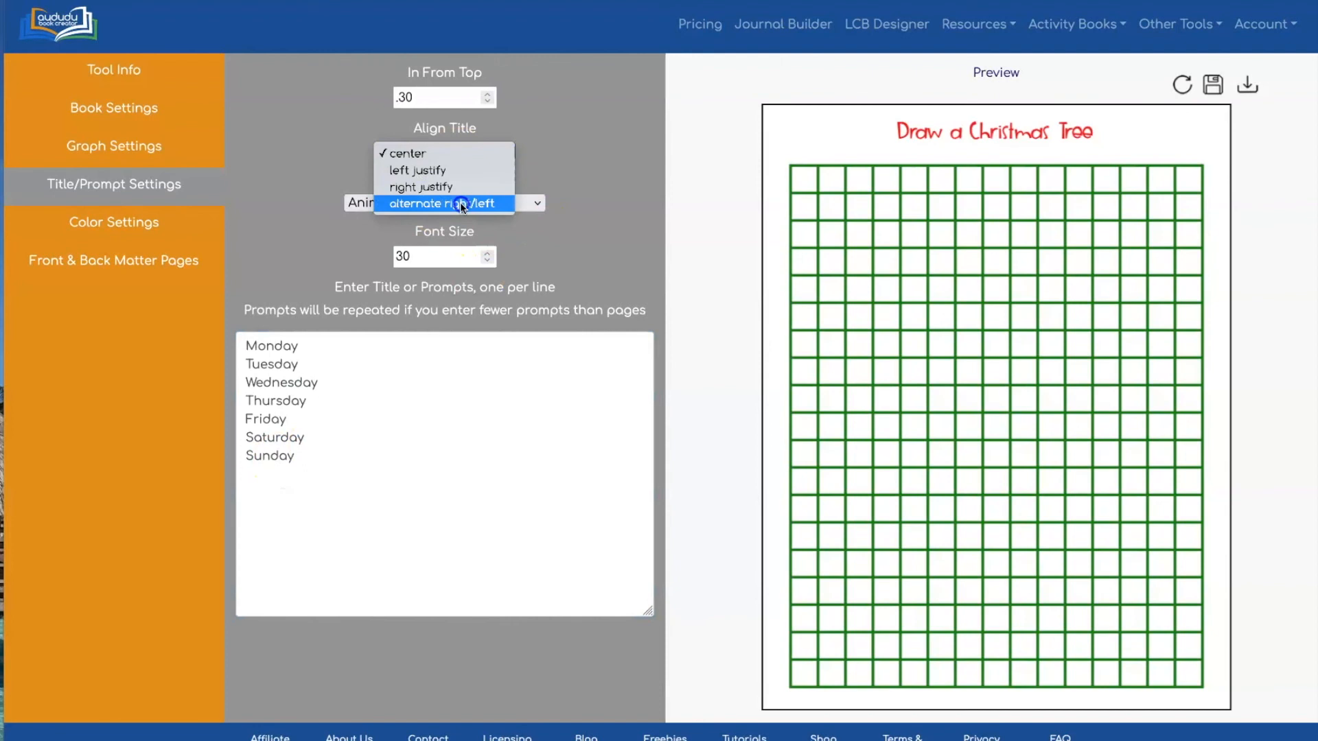
click(460, 203)
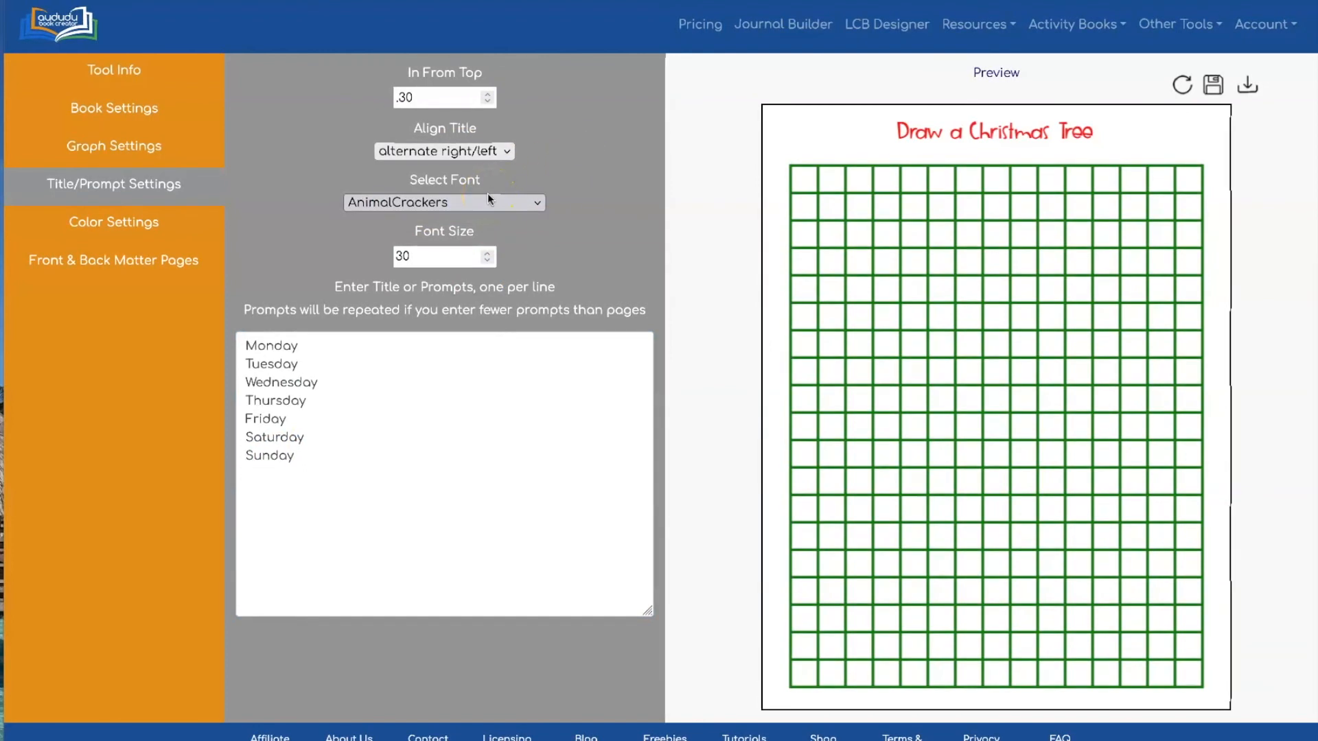
click(472, 206)
click(479, 201)
click(479, 138)
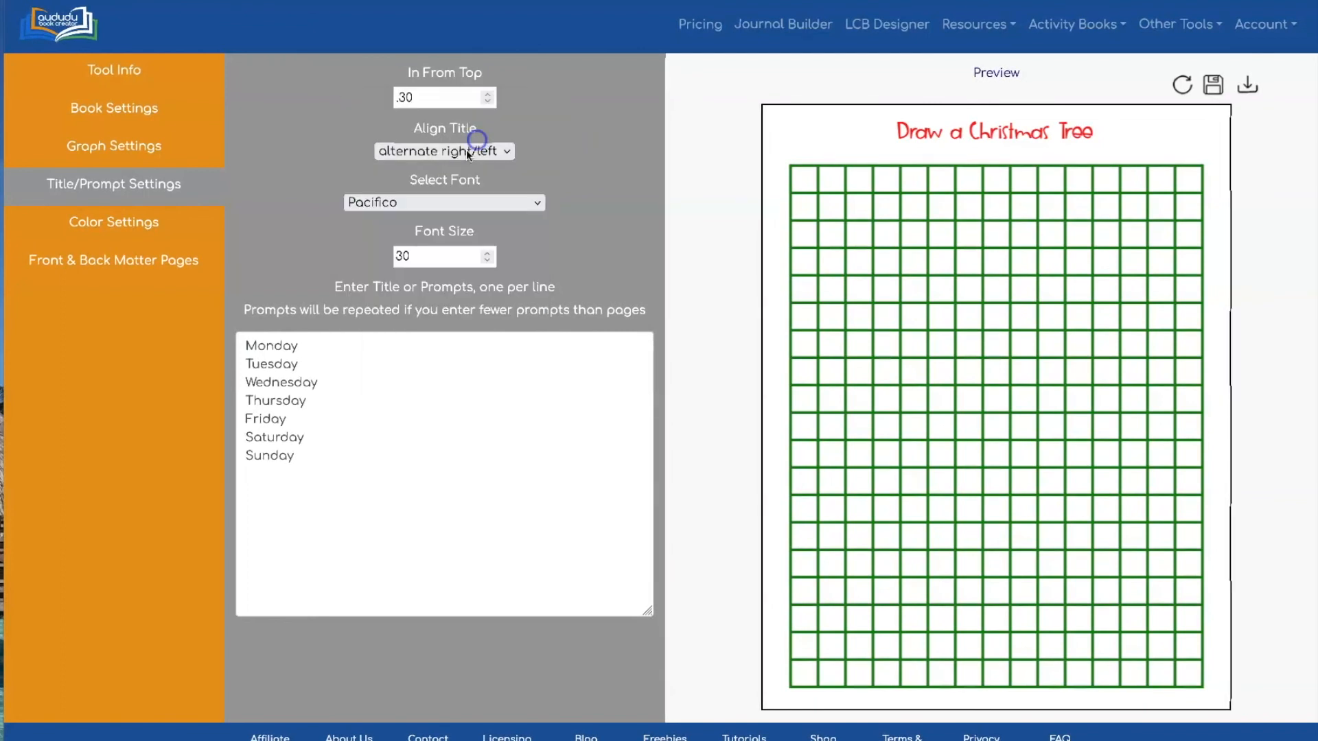
click(1181, 84)
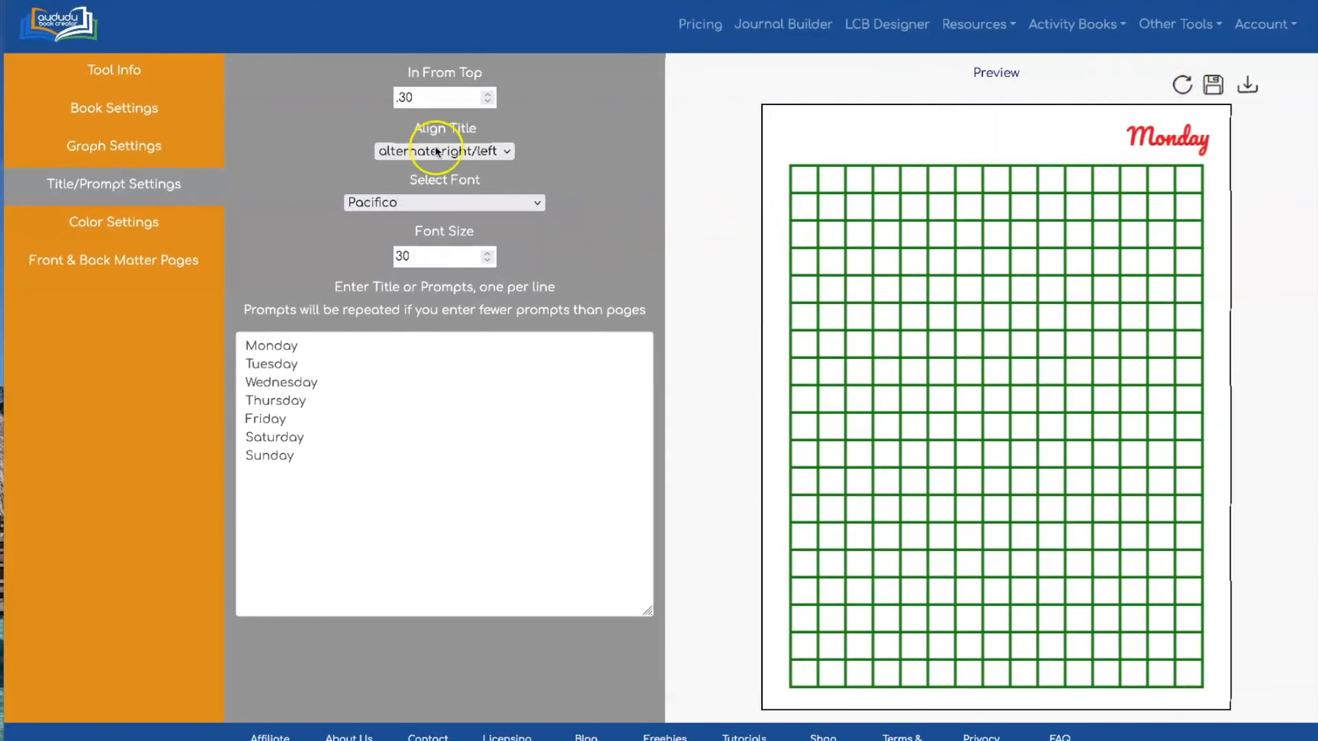
click(110, 222)
Set Color Type to Grayscale with black titles and grey grid lines, then download the PDF
click(452, 101)
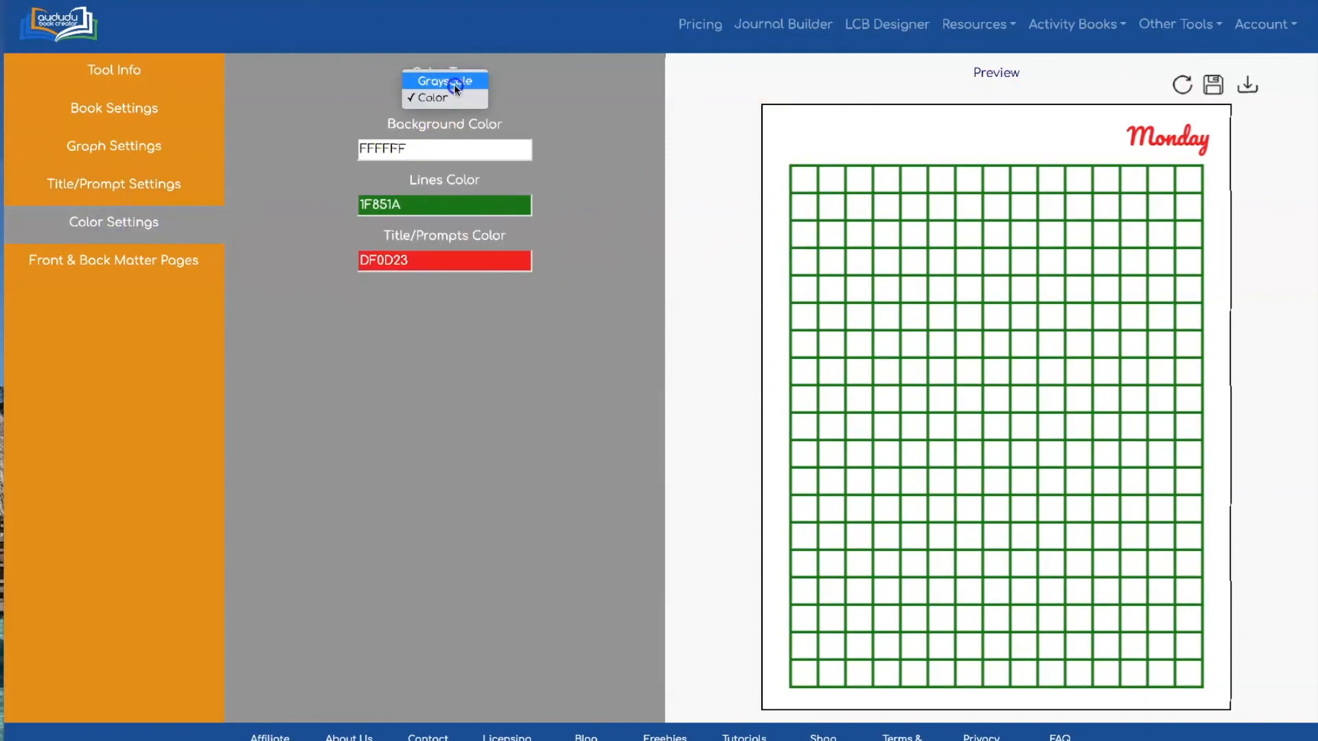
click(455, 83)
drag(504, 247, 272, 247)
drag(504, 196, 463, 196)
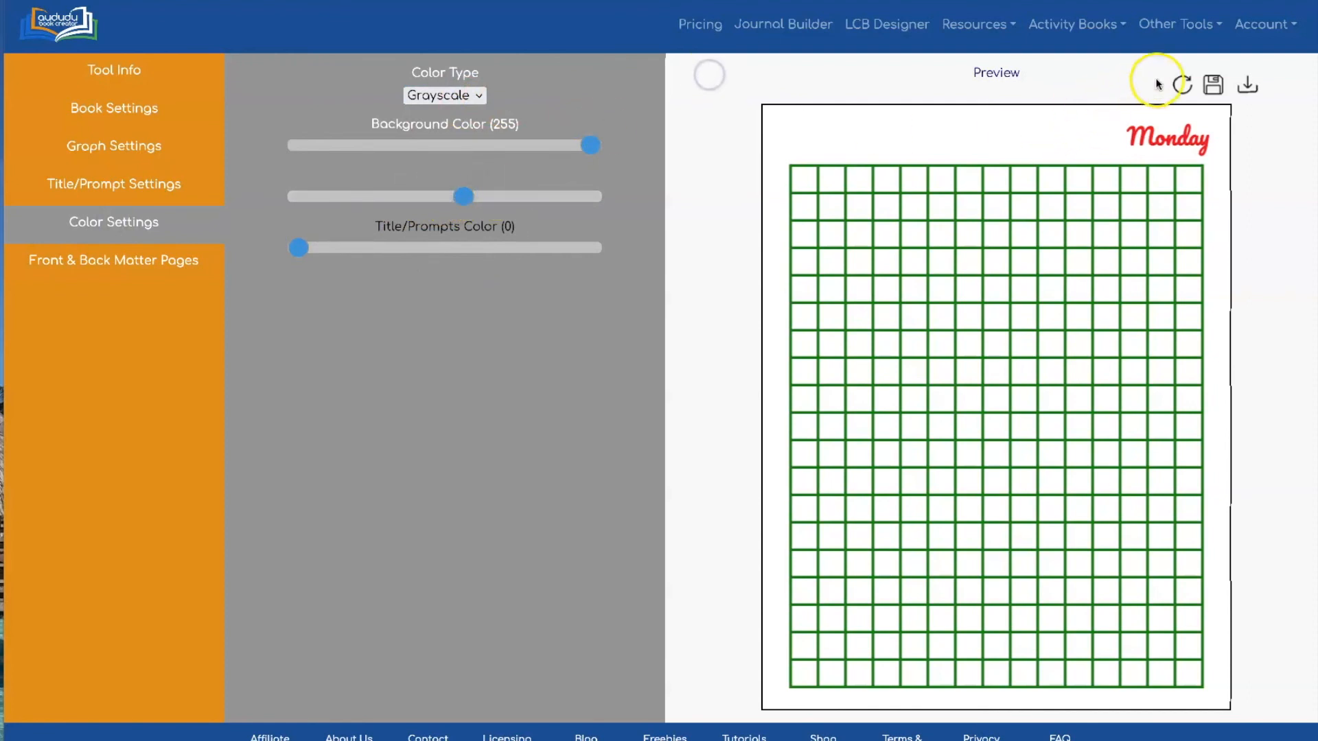
click(1181, 84)
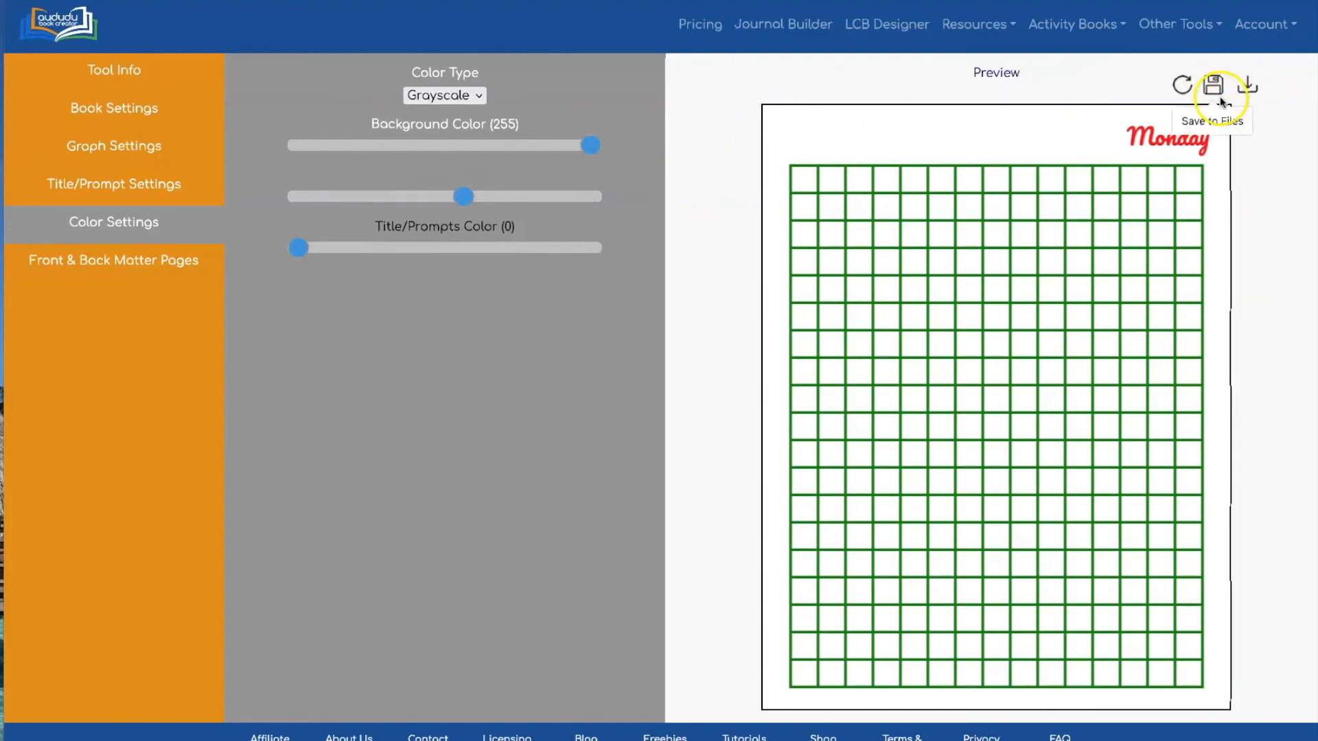
click(1181, 84)
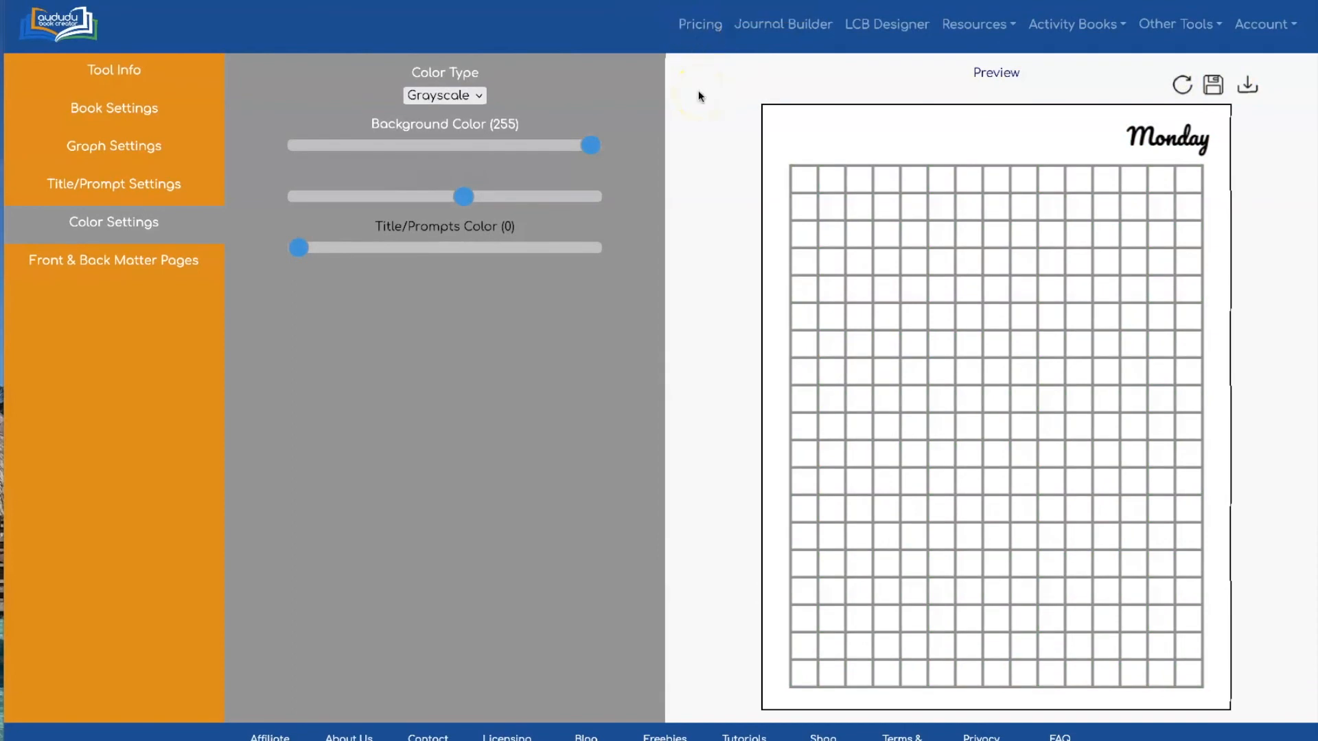
click(1247, 86)
Open the downloaded PDF in Preview, scroll through the alternating weekday pages, and close it
click(1054, 740)
click(1039, 726)
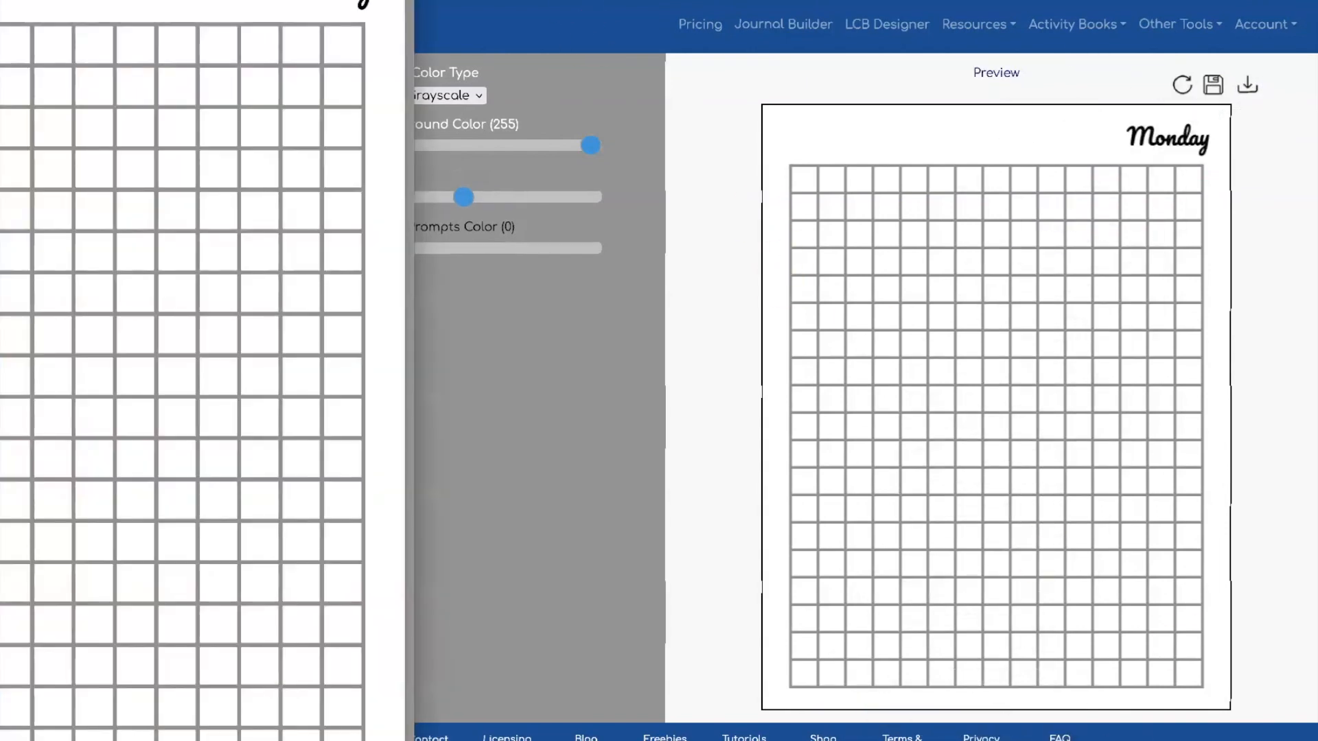
click(308, 144)
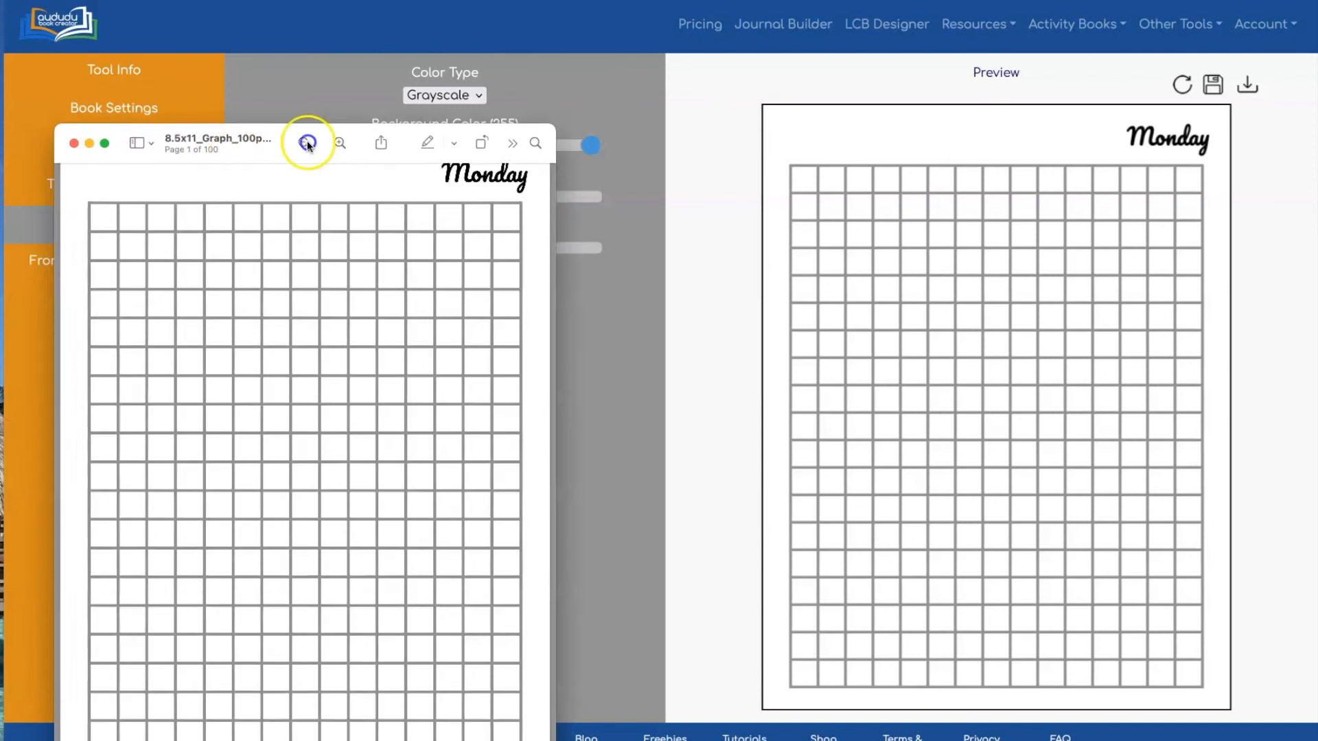
scroll(560, 216, down, 10)
scroll(560, 216, down, 15)
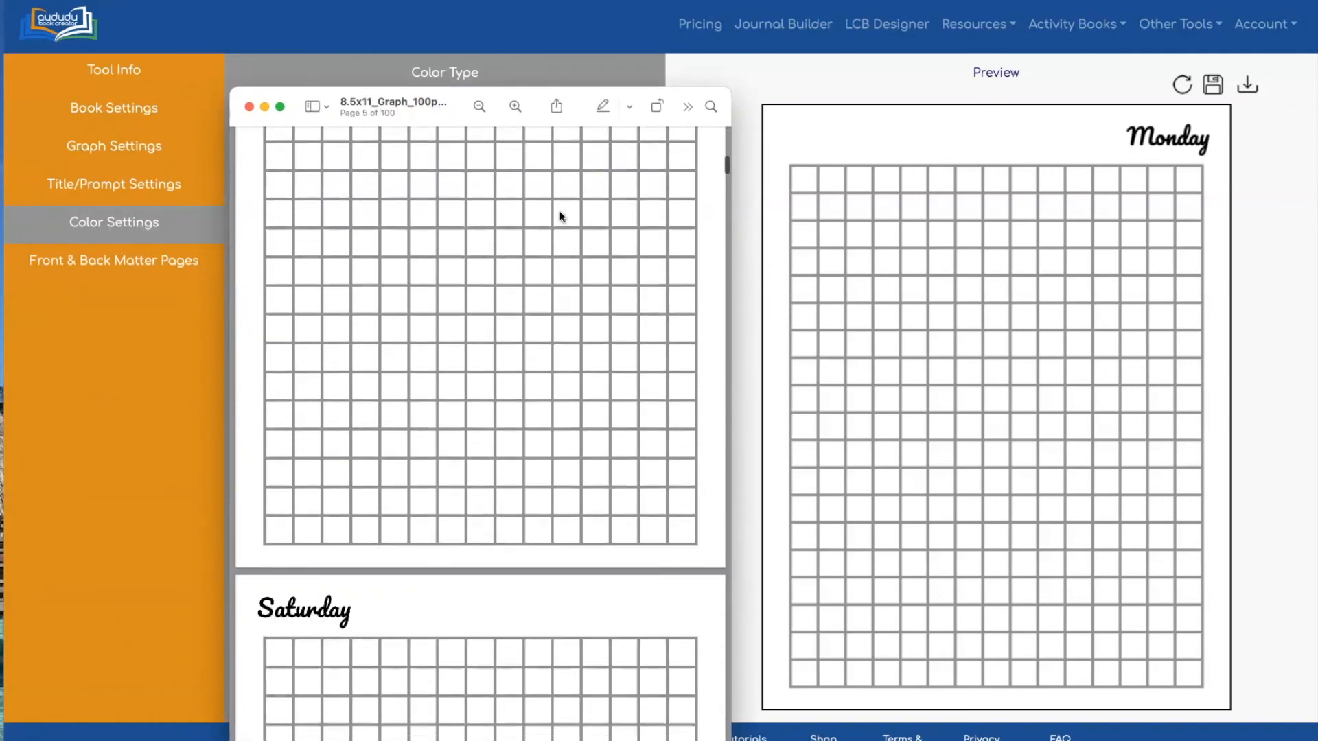
scroll(560, 216, down, 15)
scroll(560, 216, down, 15)
scroll(560, 216, down, 10)
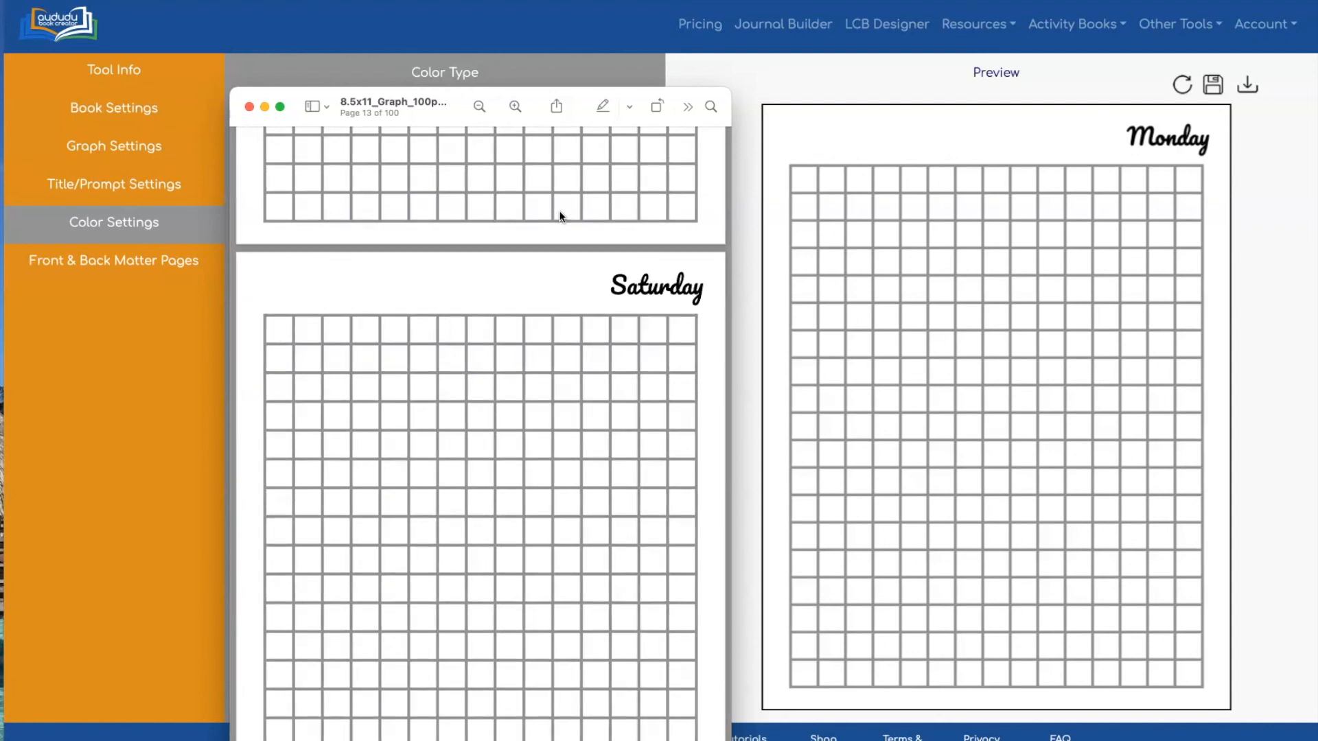
scroll(574, 250, down, 5)
click(249, 106)
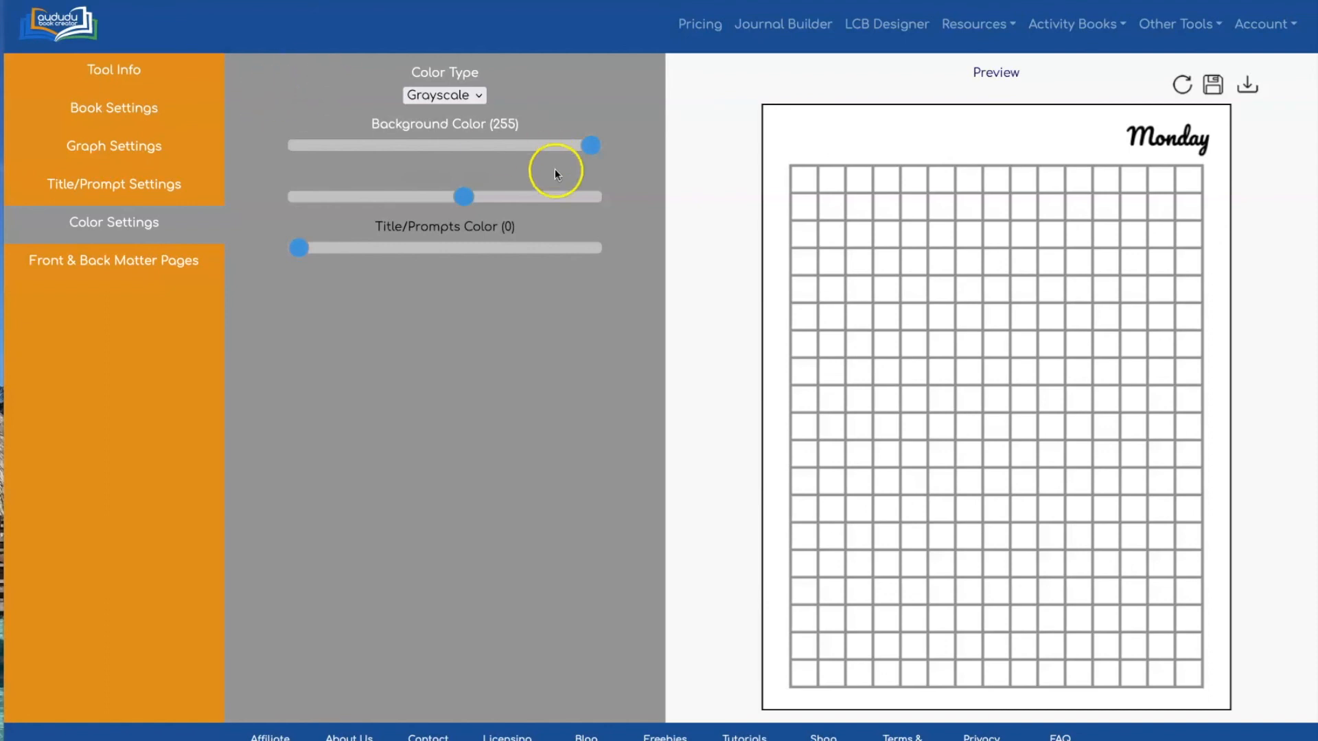
Enable front and back matter pages and make the first front page This Journal Belongs To
click(120, 262)
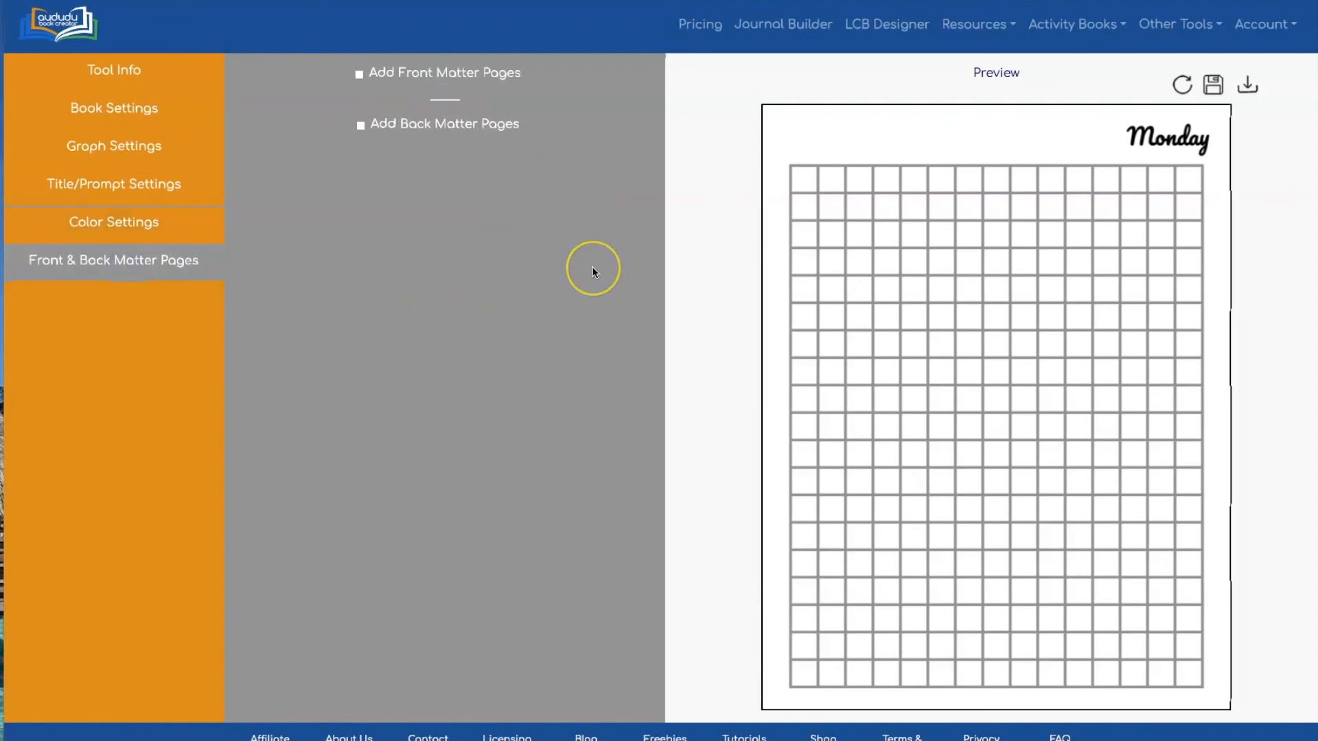
click(359, 74)
click(358, 193)
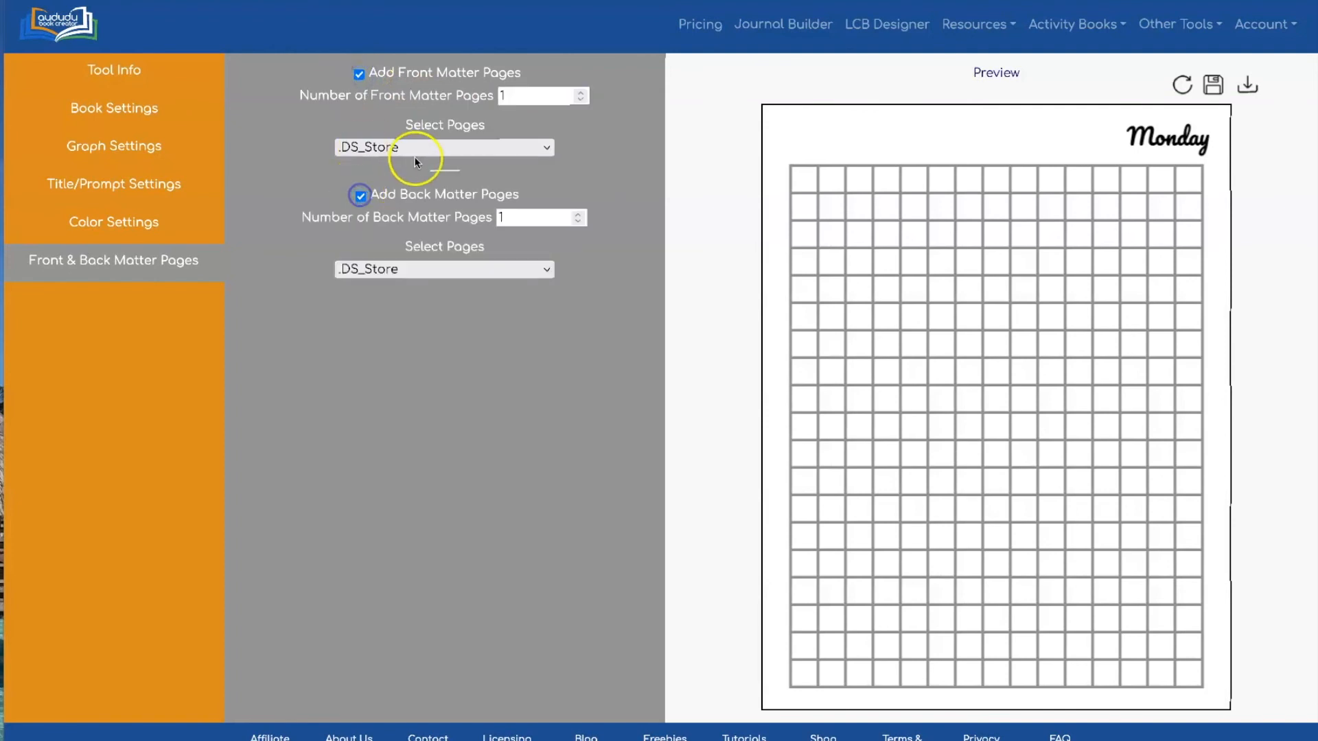
click(425, 146)
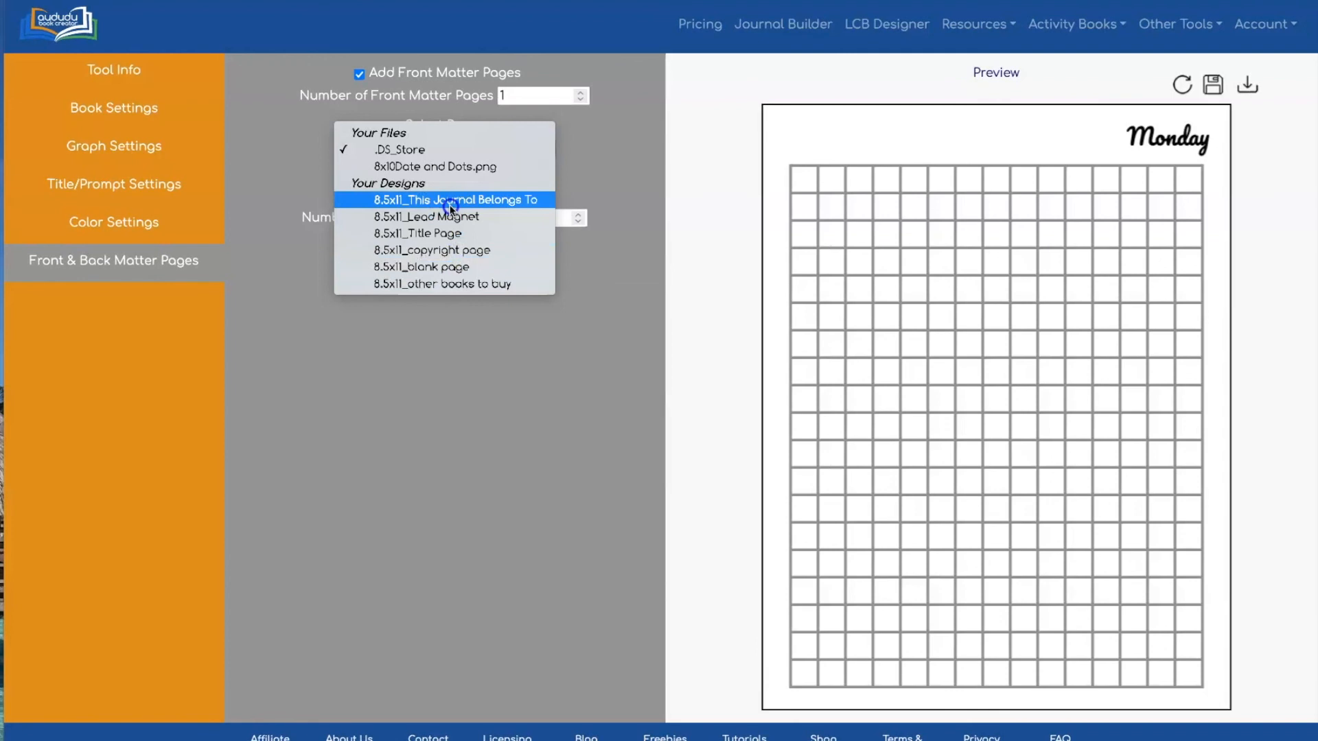
click(451, 234)
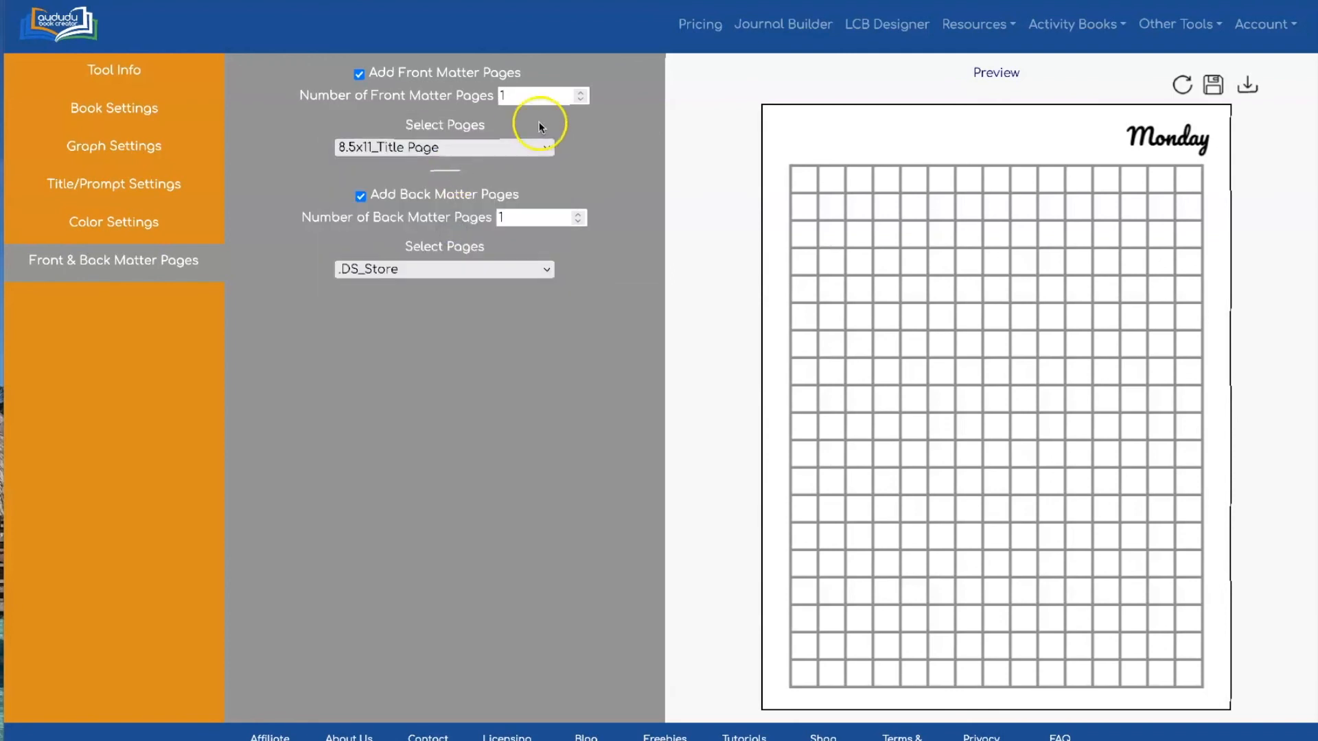
click(538, 144)
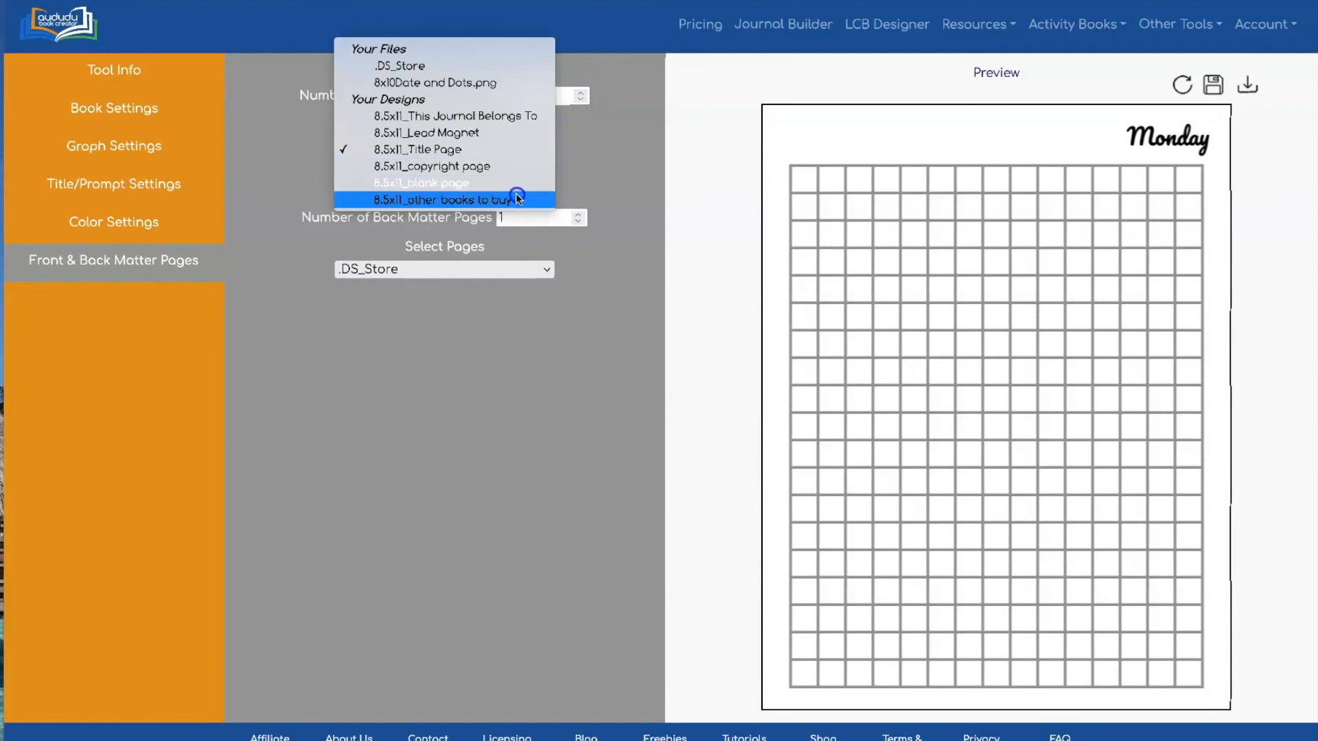
click(518, 116)
click(471, 147)
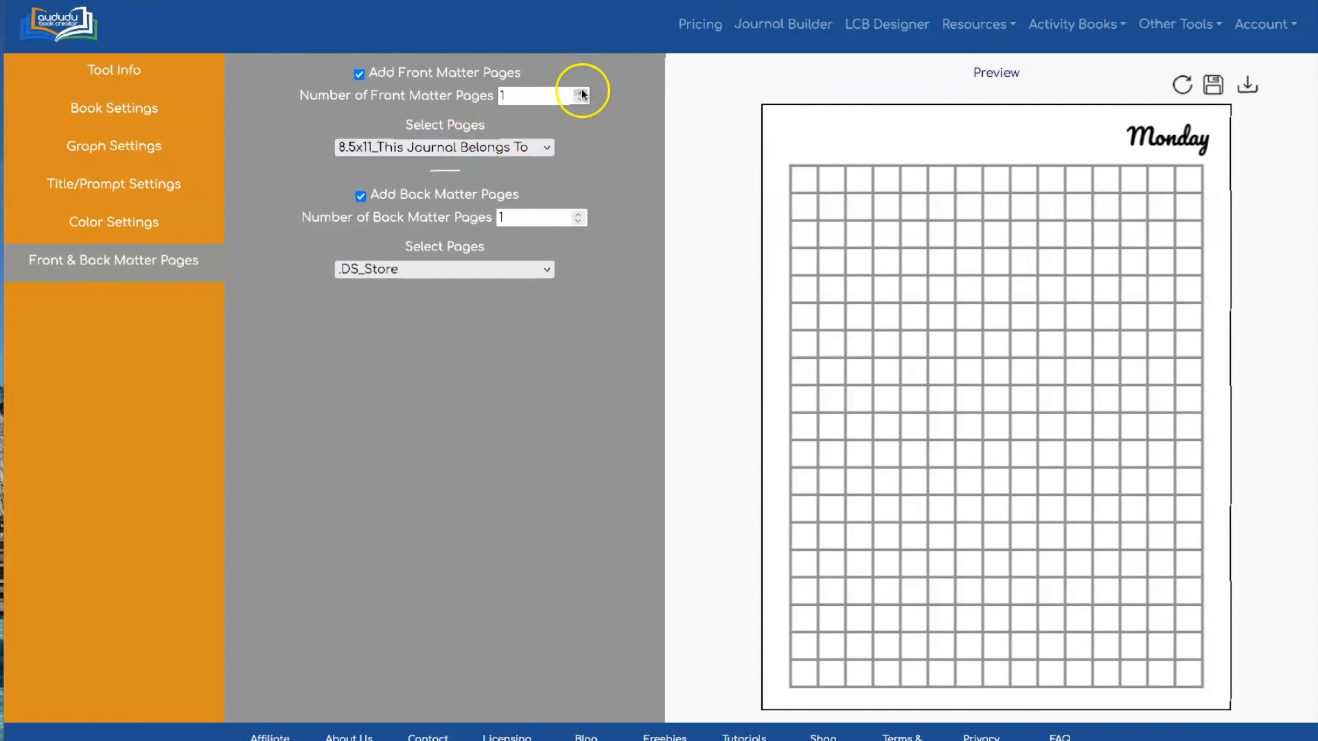
Add a second front page as the blank page and set back matter to other books to buy
click(580, 92)
click(474, 165)
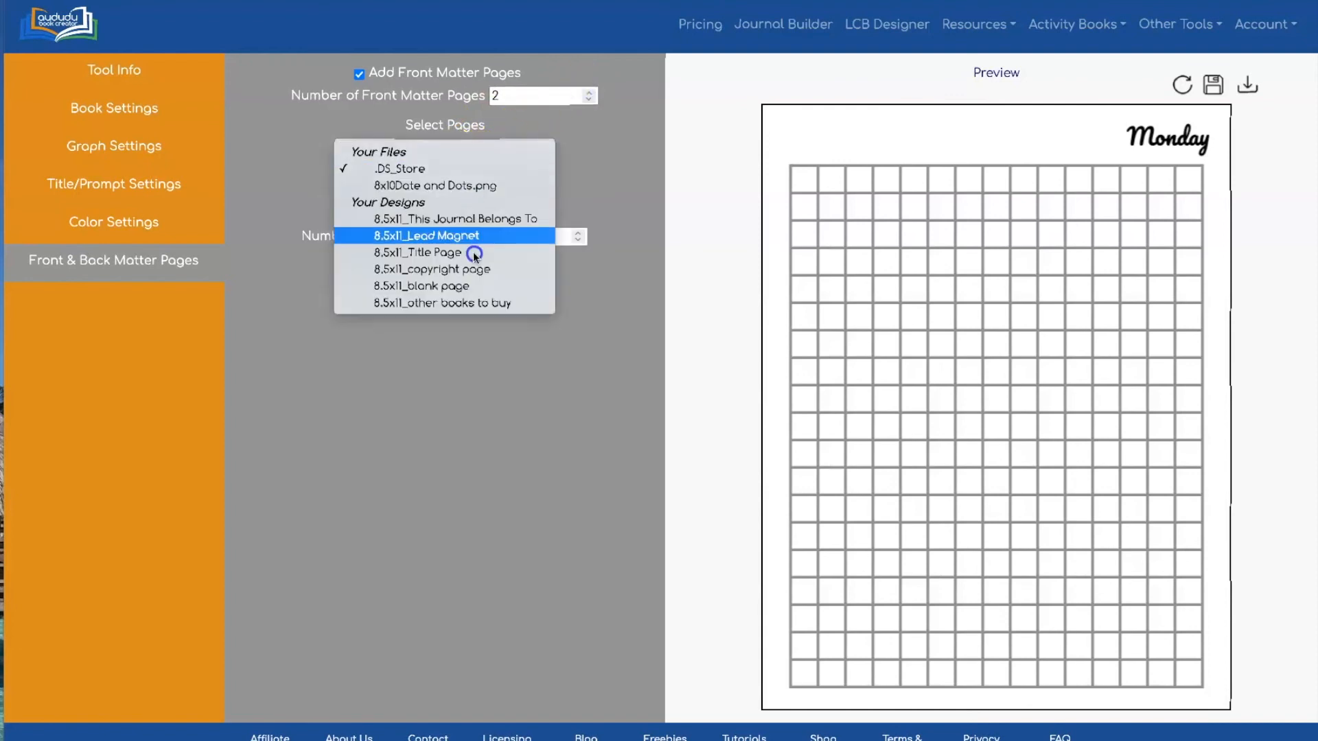
click(475, 286)
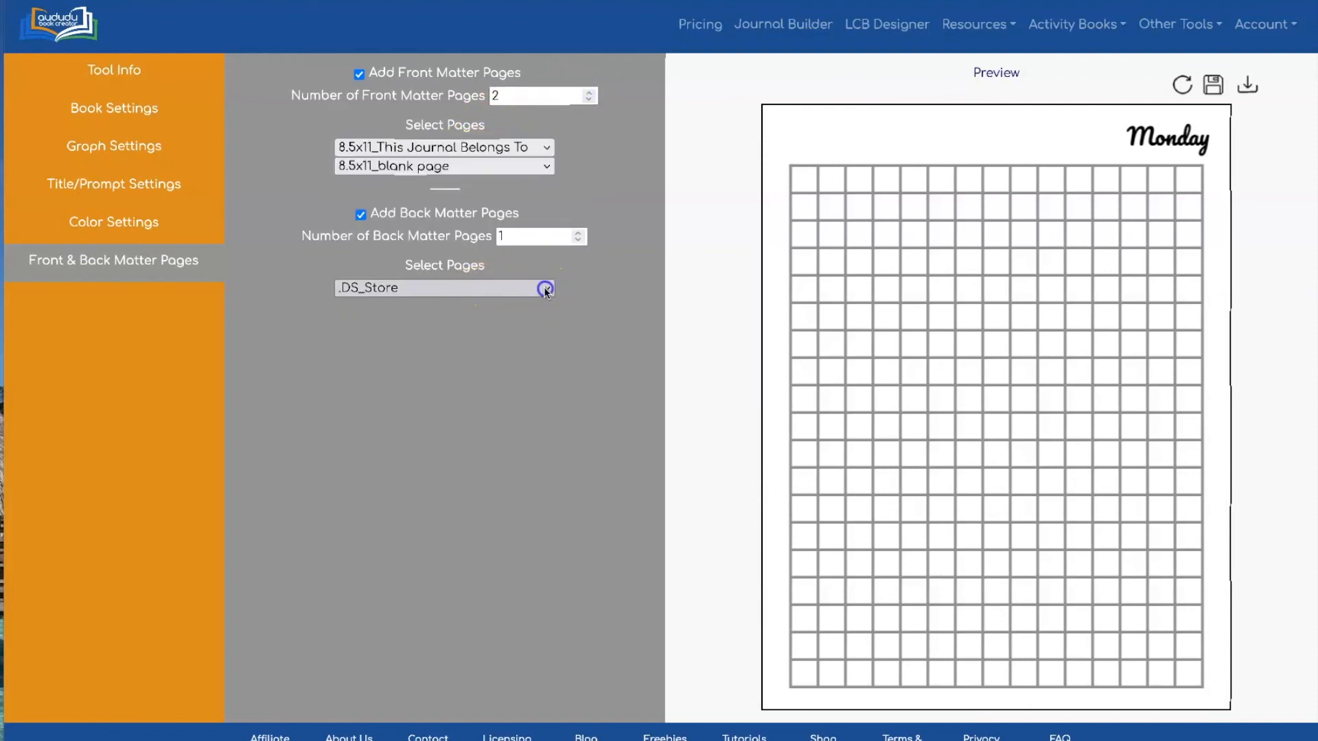
click(545, 289)
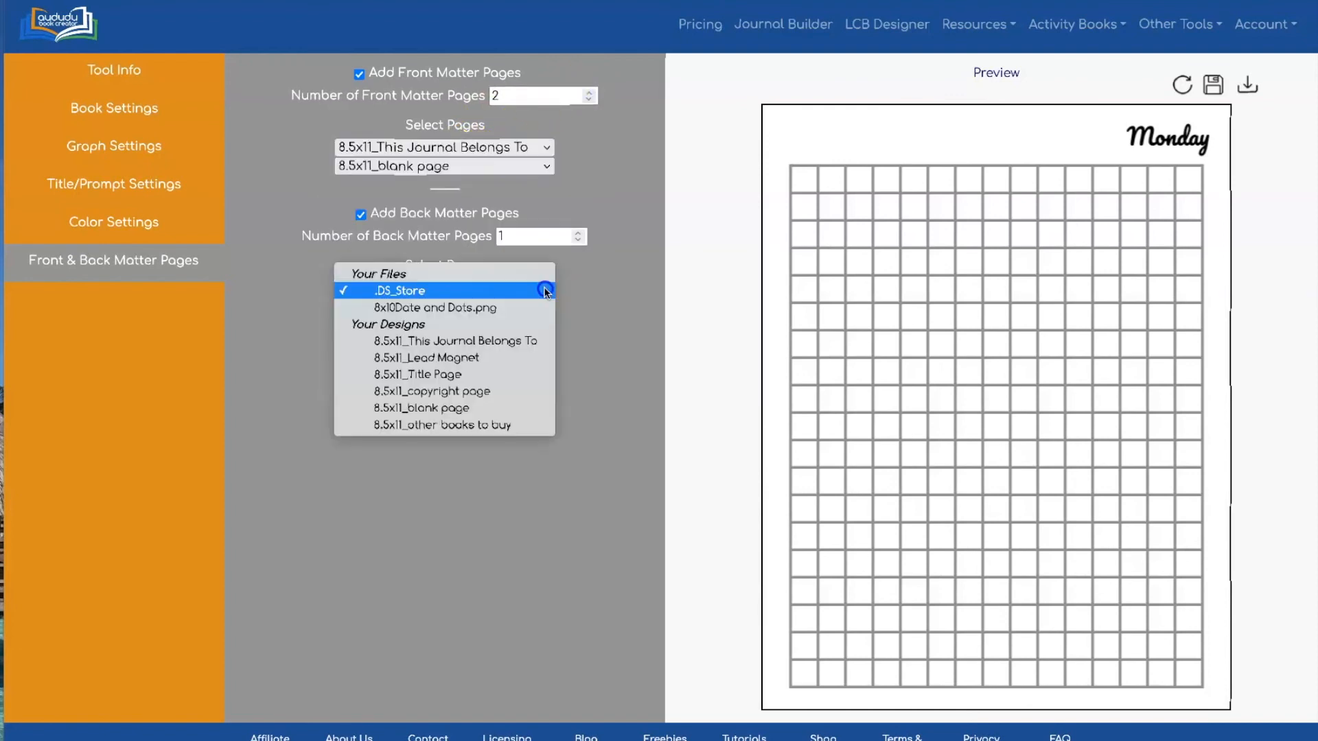
click(529, 424)
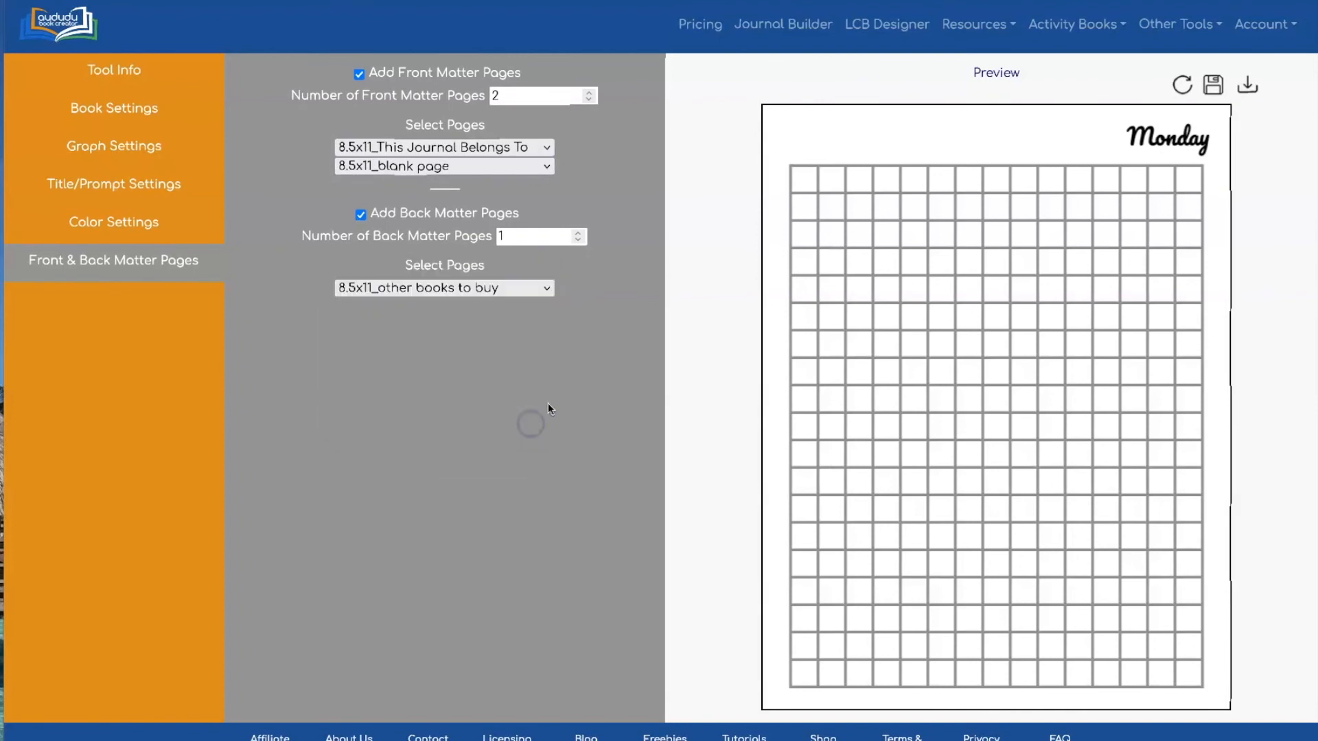
Download the finished journal as a PDF and open it in a smaller Preview window
click(1247, 85)
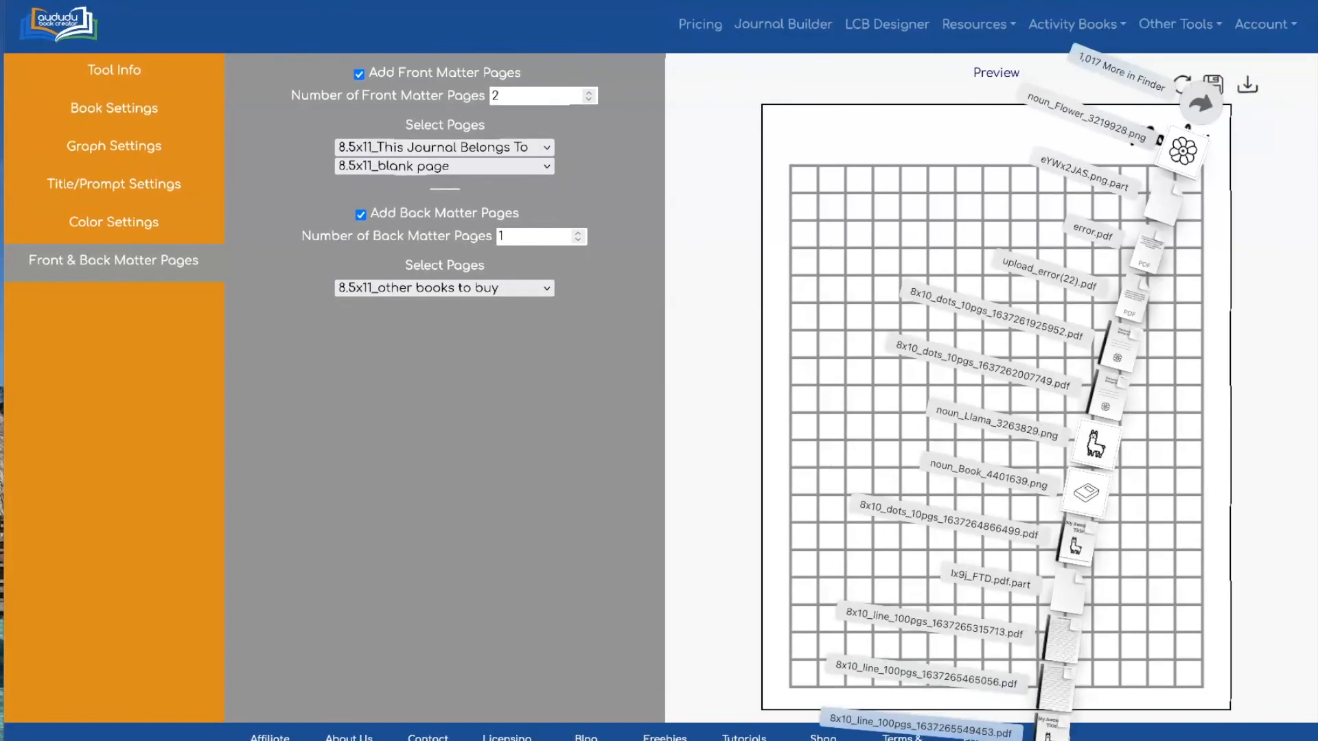
click(1052, 734)
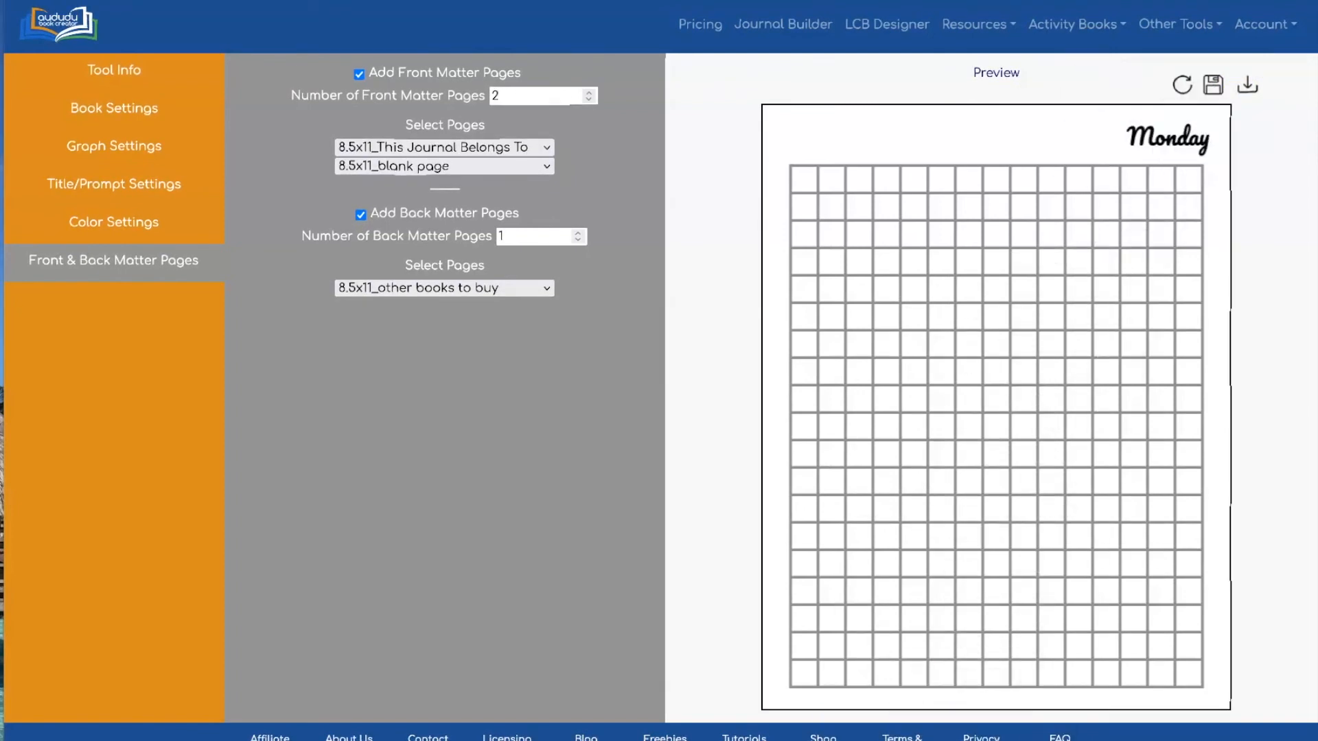
drag(413, 0, 174, 317)
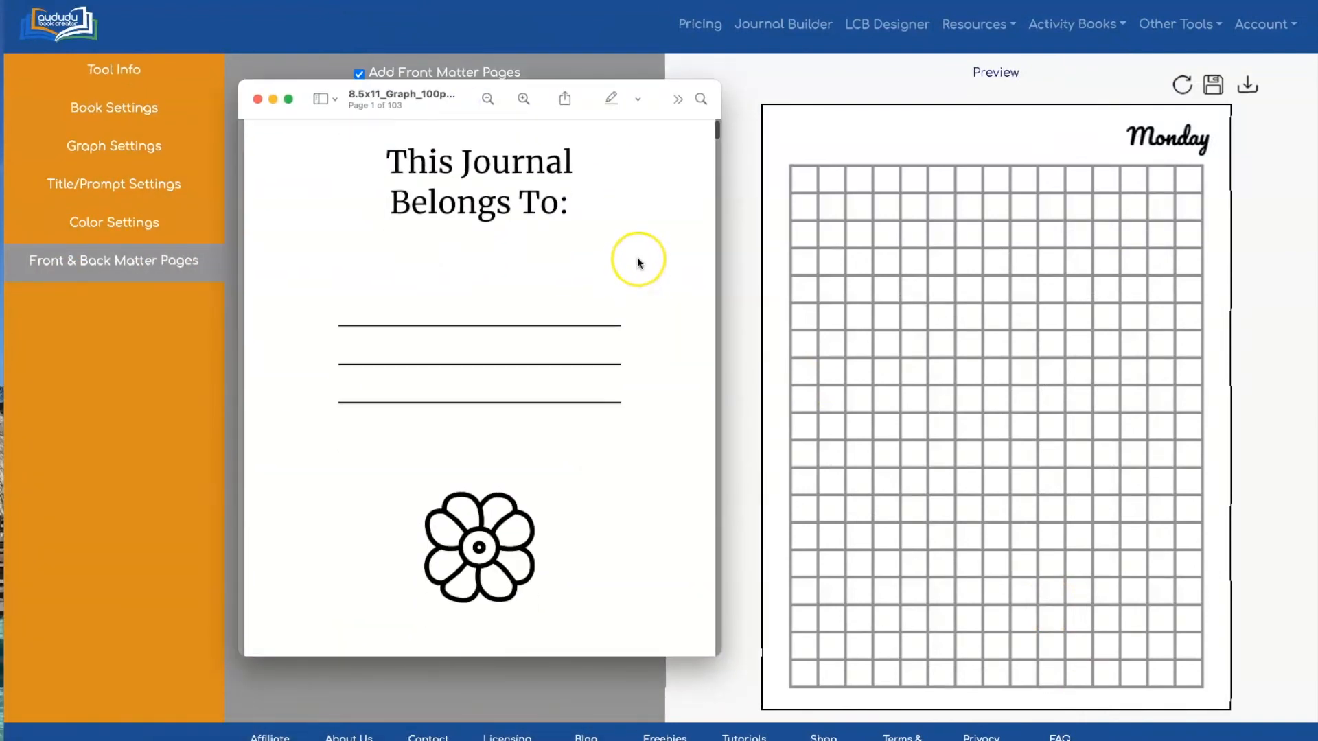
Review all 103 pages, from This Journal Belongs To to the other-books page, then close Preview
scroll(637, 263, down, 20)
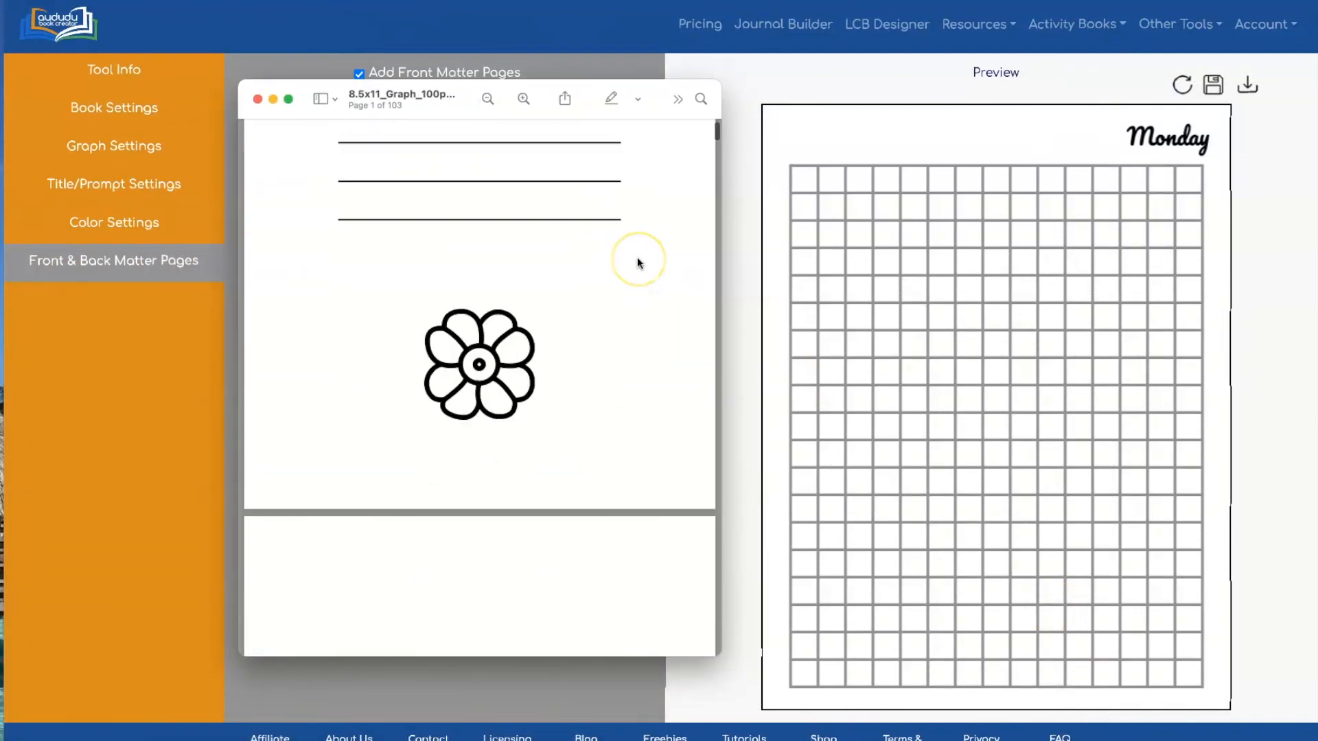
scroll(638, 263, down, 20)
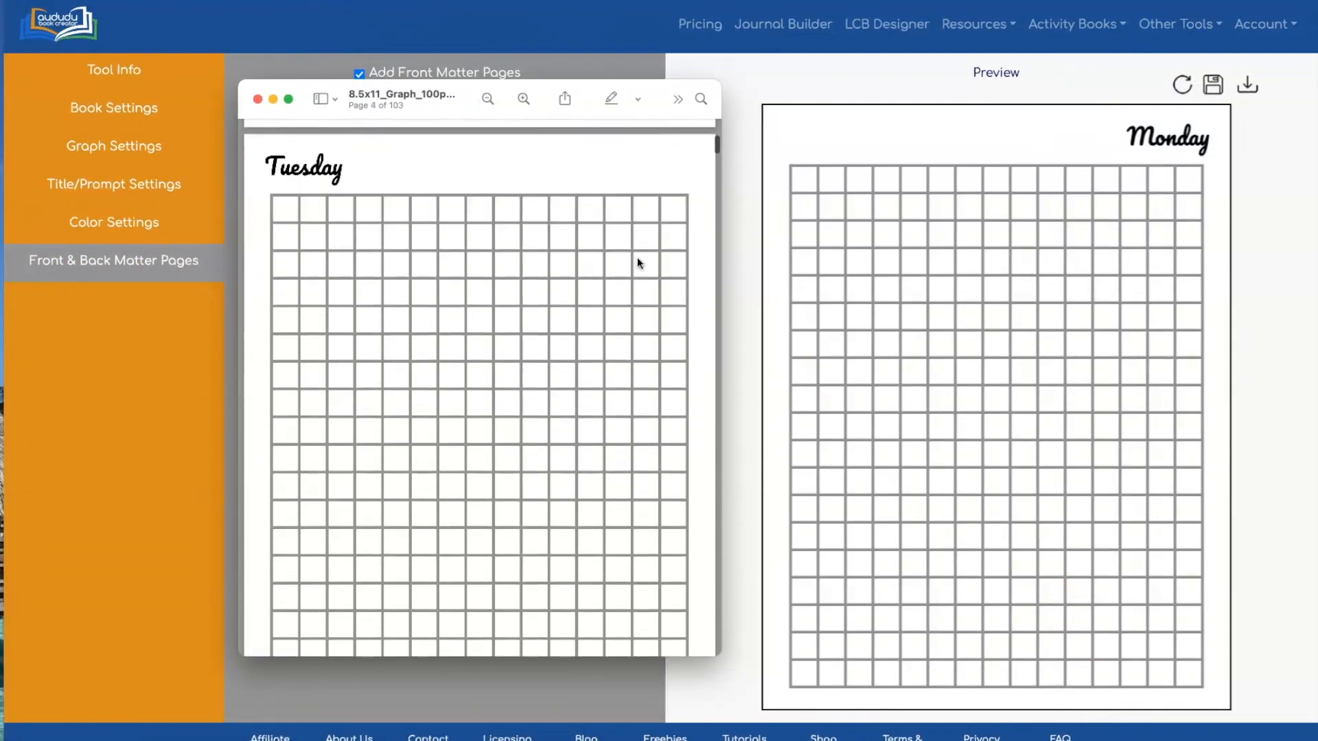
drag(715, 153, 704, 649)
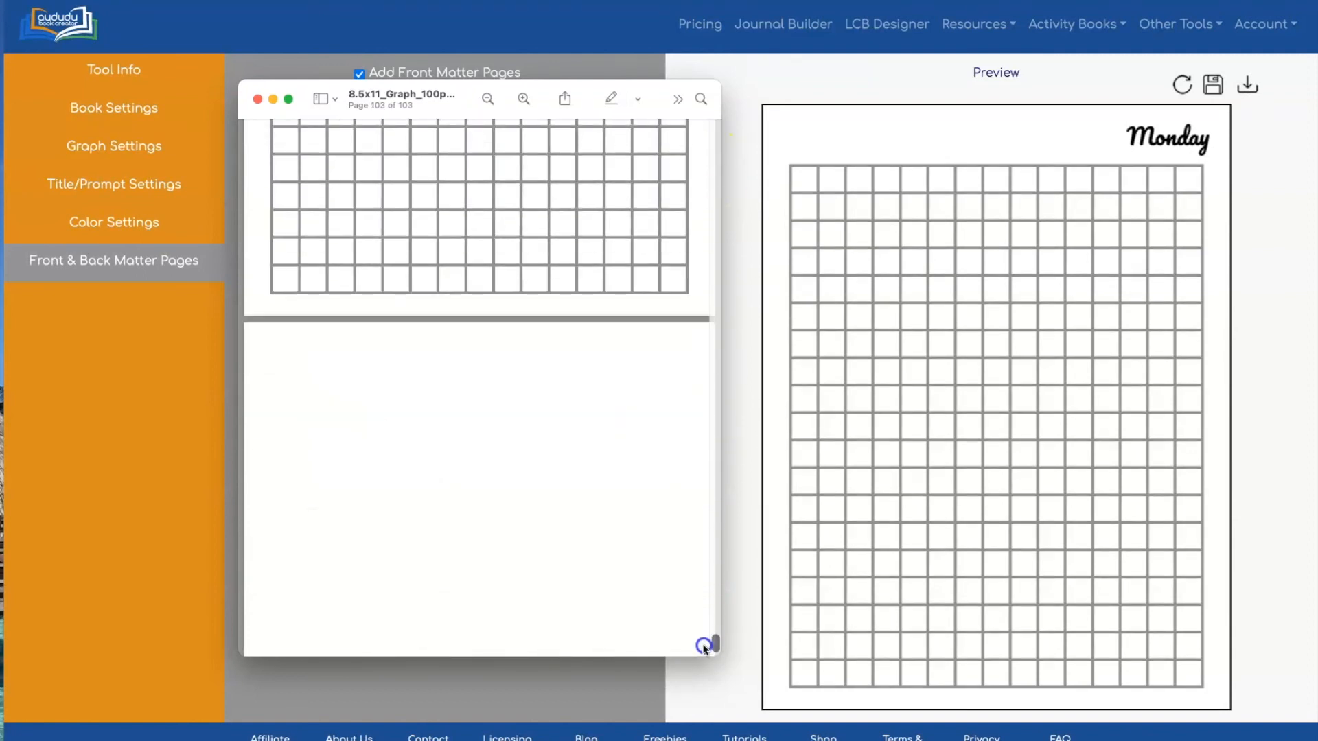
scroll(500, 335, up, 3)
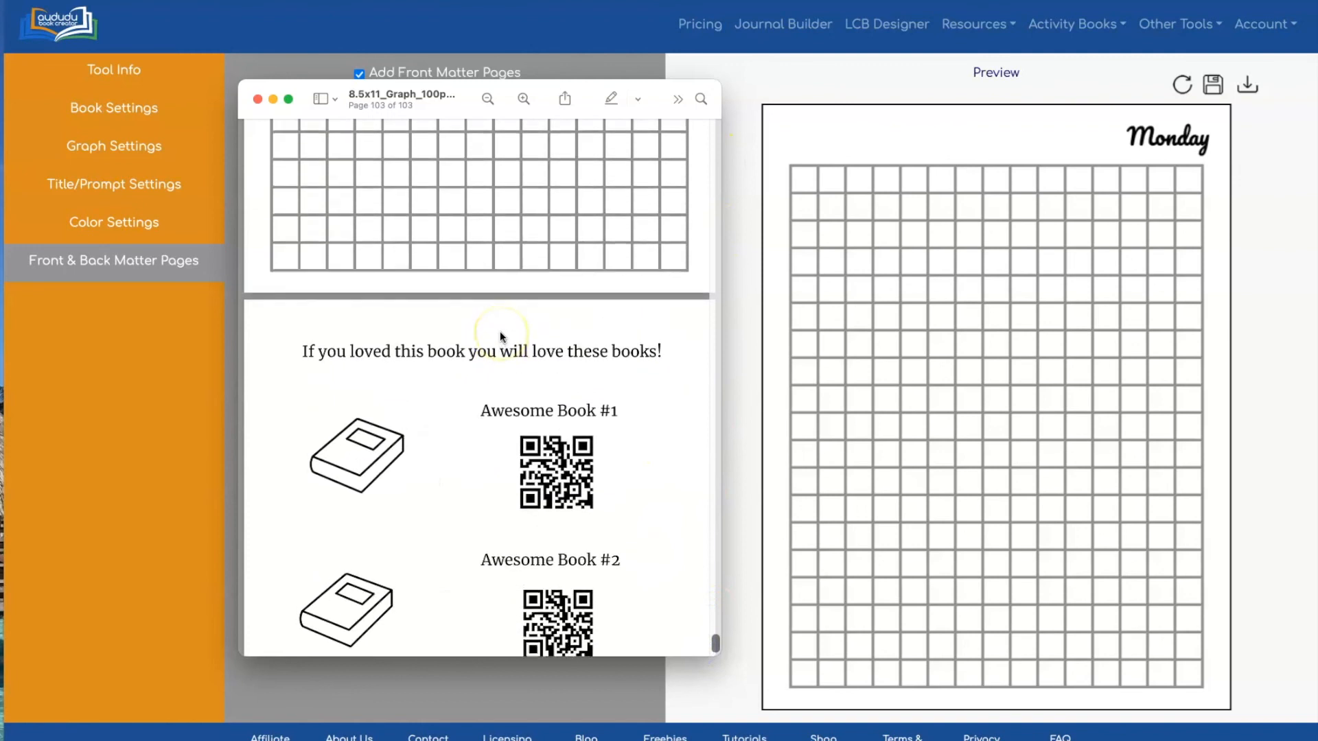
click(259, 99)
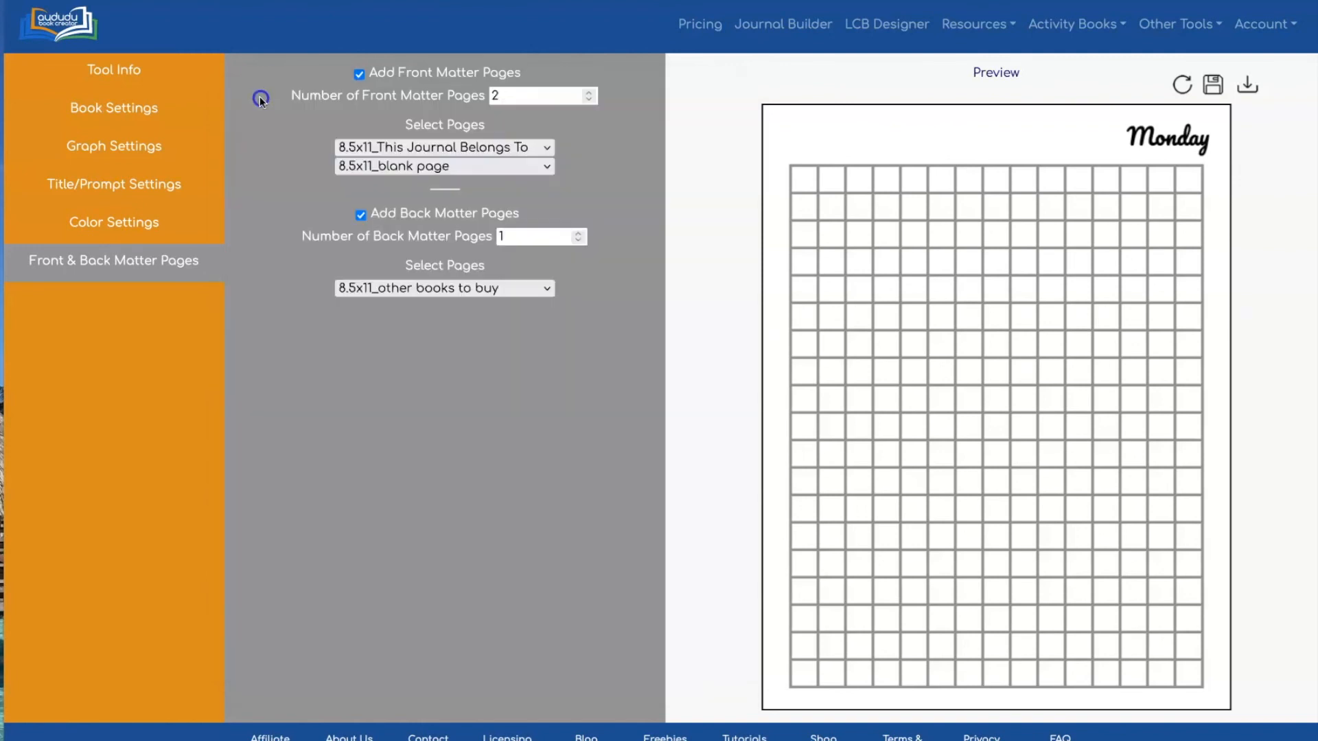